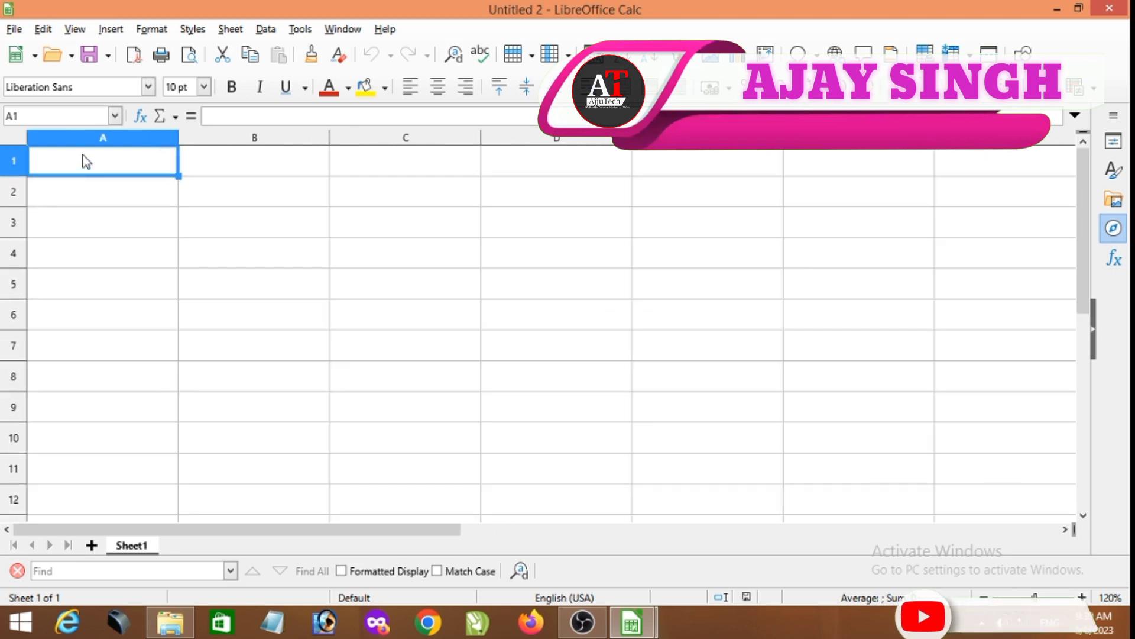
- Set the empty spreadsheet to Normal view
{"action": "left_click", "coordinate": [74, 29]}
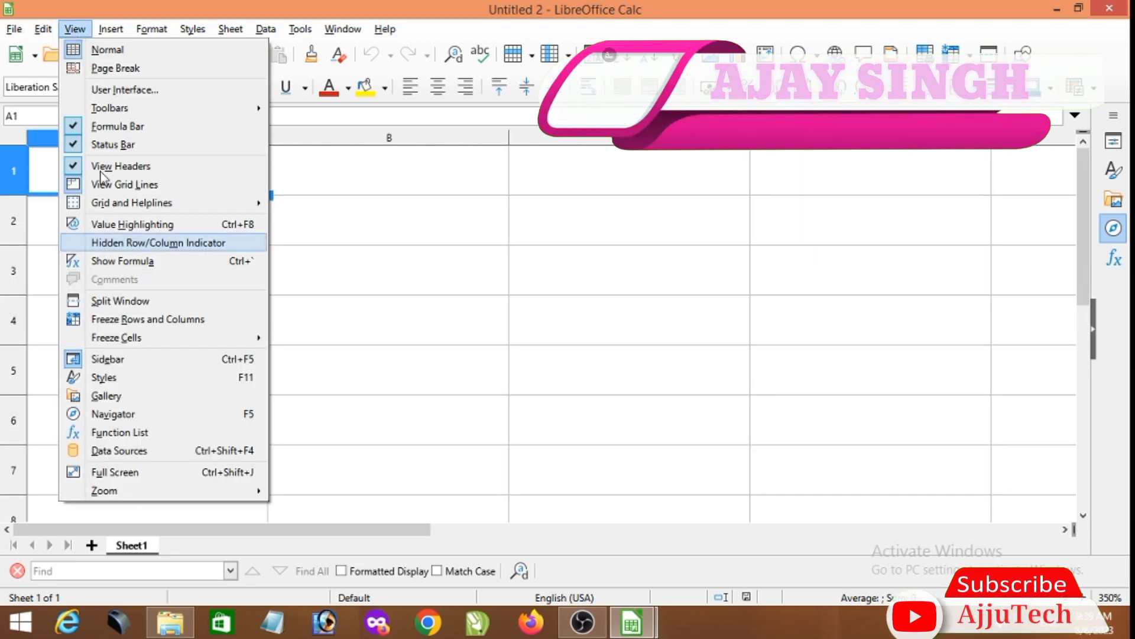
{"action": "mouse_move", "coordinate": [101, 207]}
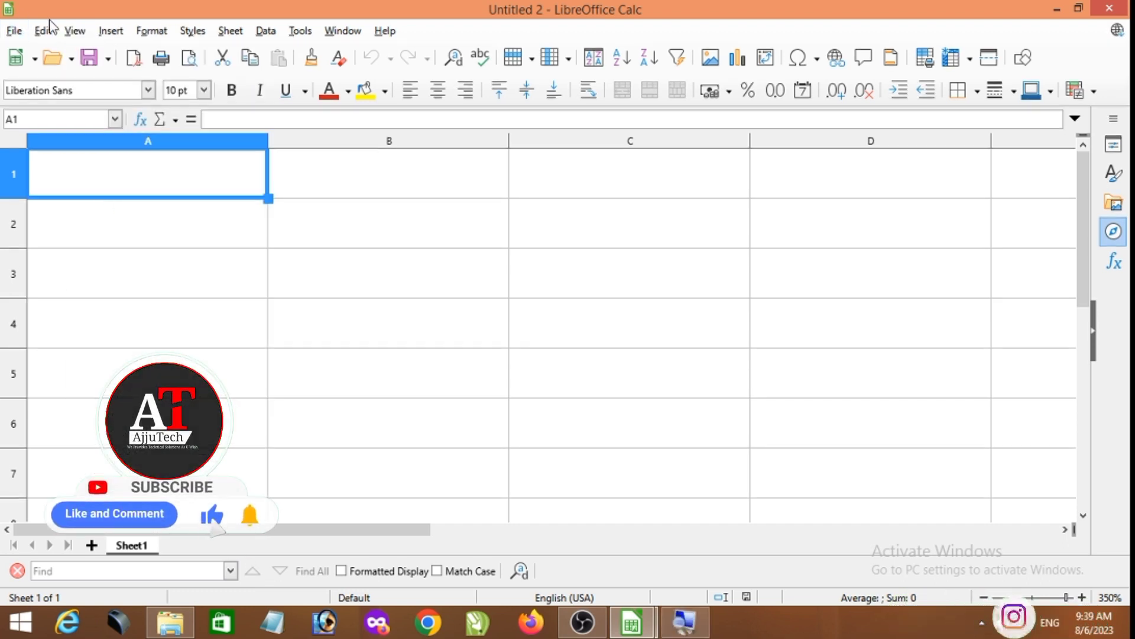
{"action": "left_click", "coordinate": [74, 31]}
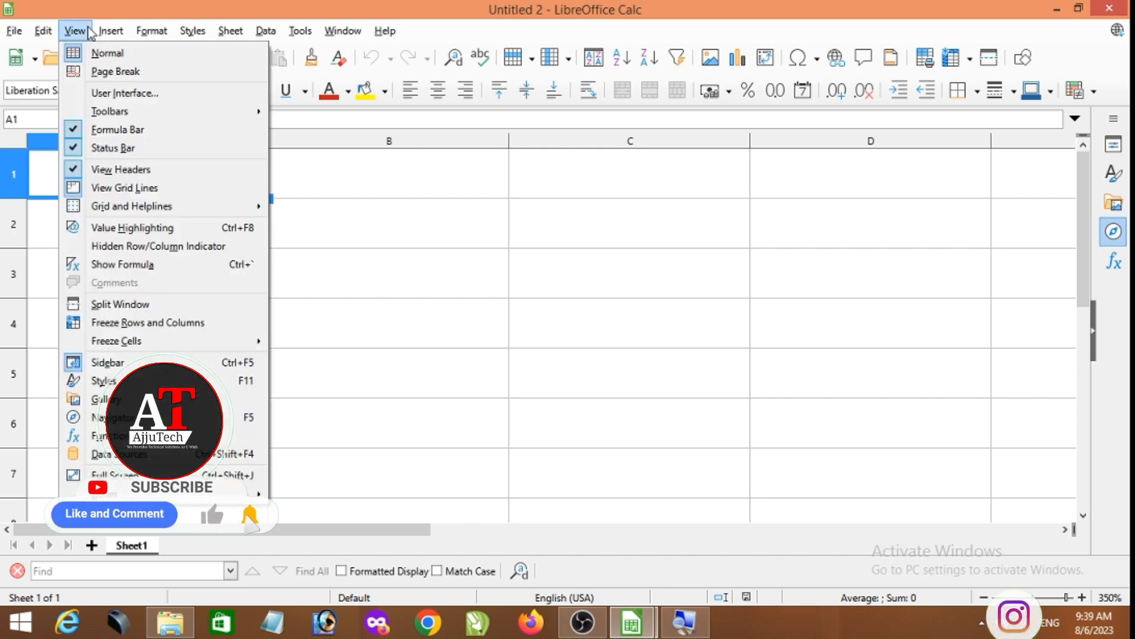
{"action": "left_click", "coordinate": [140, 53]}
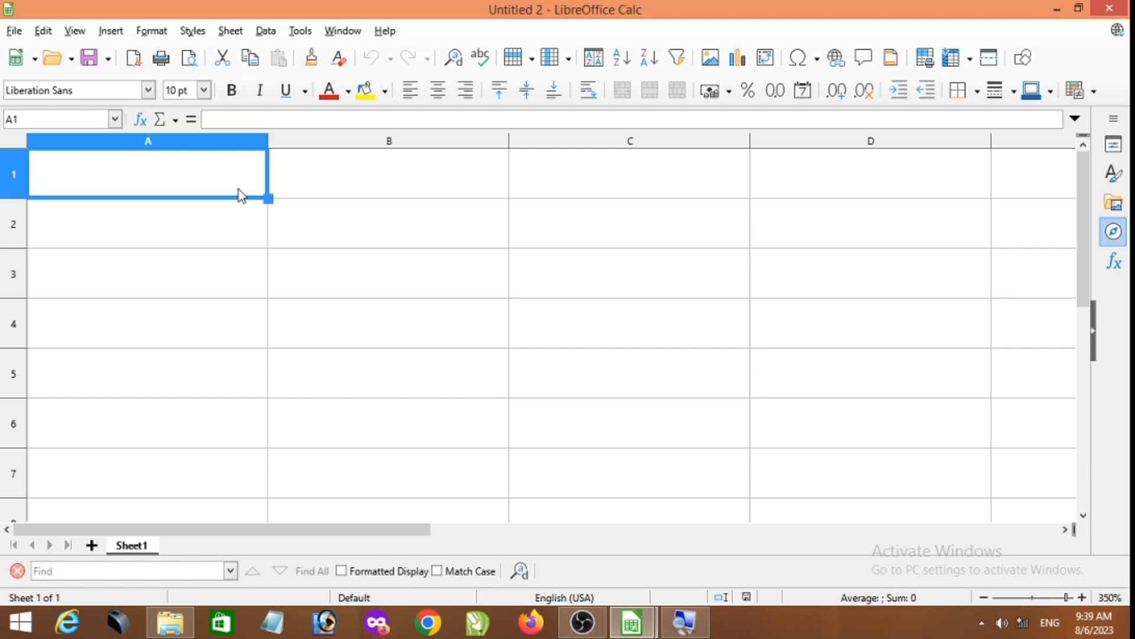
- Fill cells A1 to A10 with the sample text fdgd, dfh, fdgd, h, fdh, fd, h, fd, h, fd
{"action": "scroll", "coordinate": [239, 189], "scroll_direction": "down", "scroll_amount": 3, "text": "ctrl"}
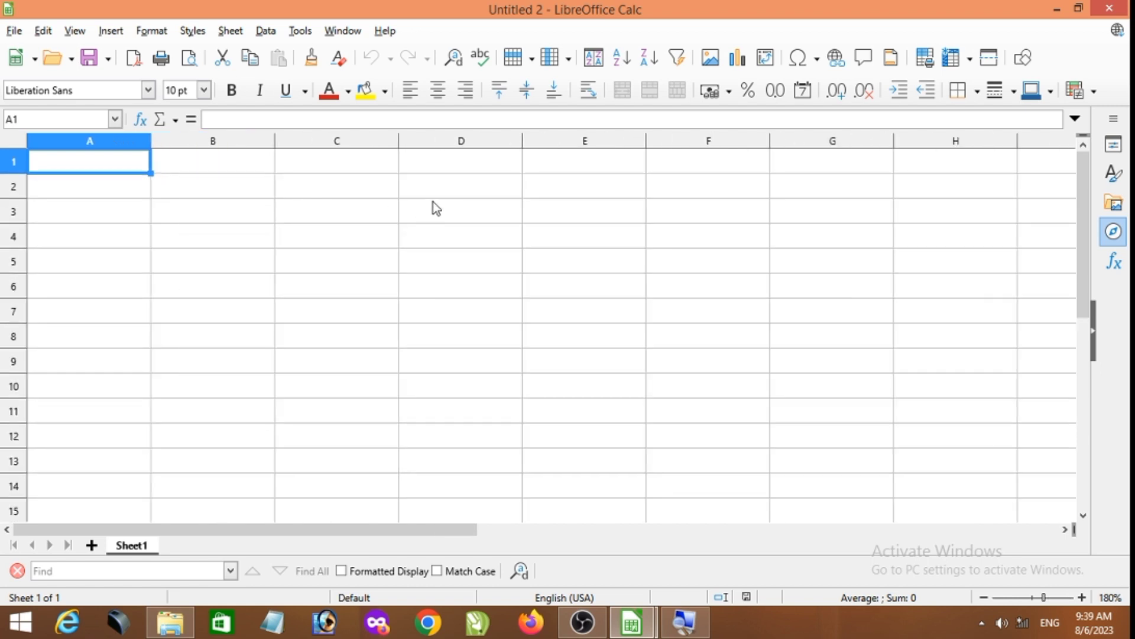
{"action": "scroll", "coordinate": [335, 212], "scroll_direction": "up", "scroll_amount": 2, "text": "ctrl"}
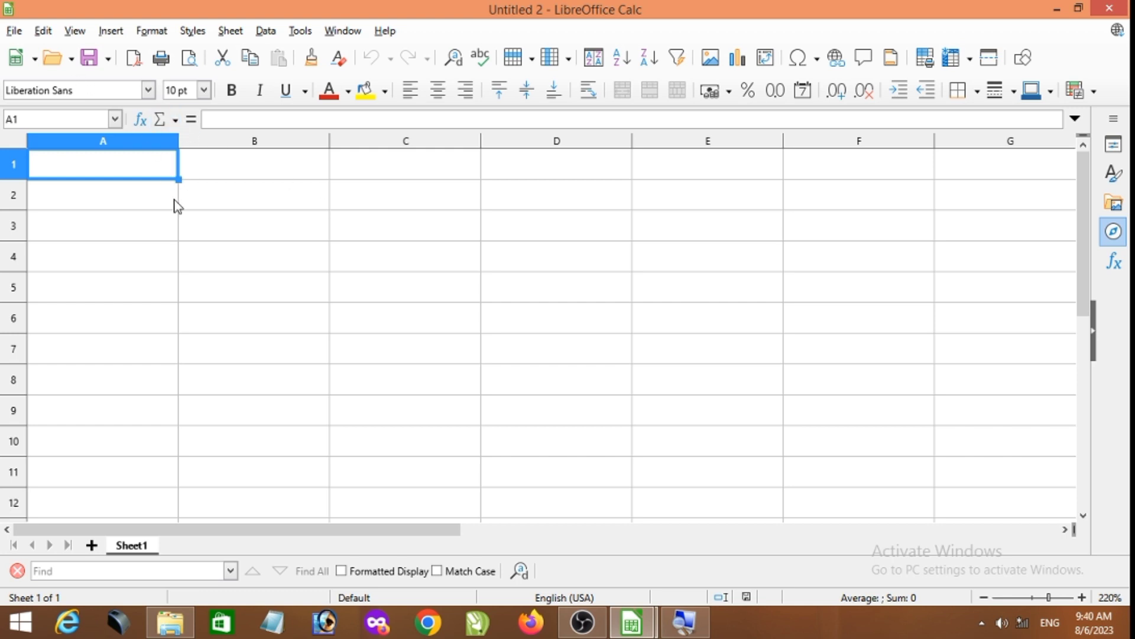
{"action": "type", "text": "fdgd dfh fdgd h fdh fd h "}
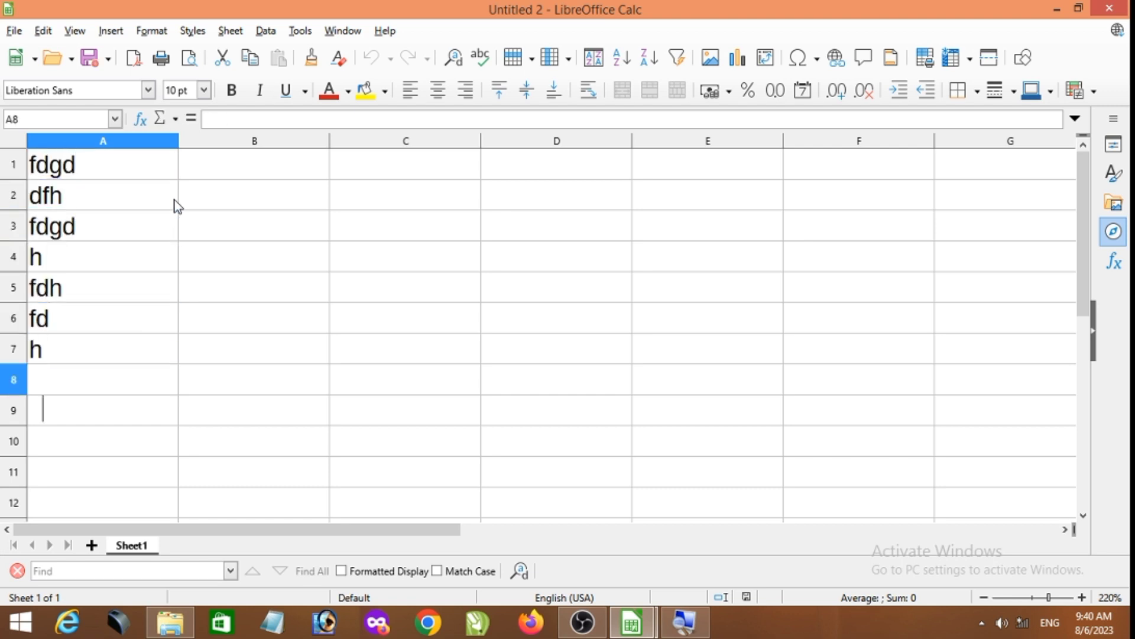
{"action": "type", "text": "fd"}
{"action": "key", "text": "Return"}
{"action": "type", "text": "h"}
{"action": "key", "text": "Return"}
{"action": "type", "text": "fd"}
- Enter the numbers 654, 6, 546, 54, 65 and 46 down column D from D7 to D12
{"action": "left_click", "coordinate": [528, 348]}
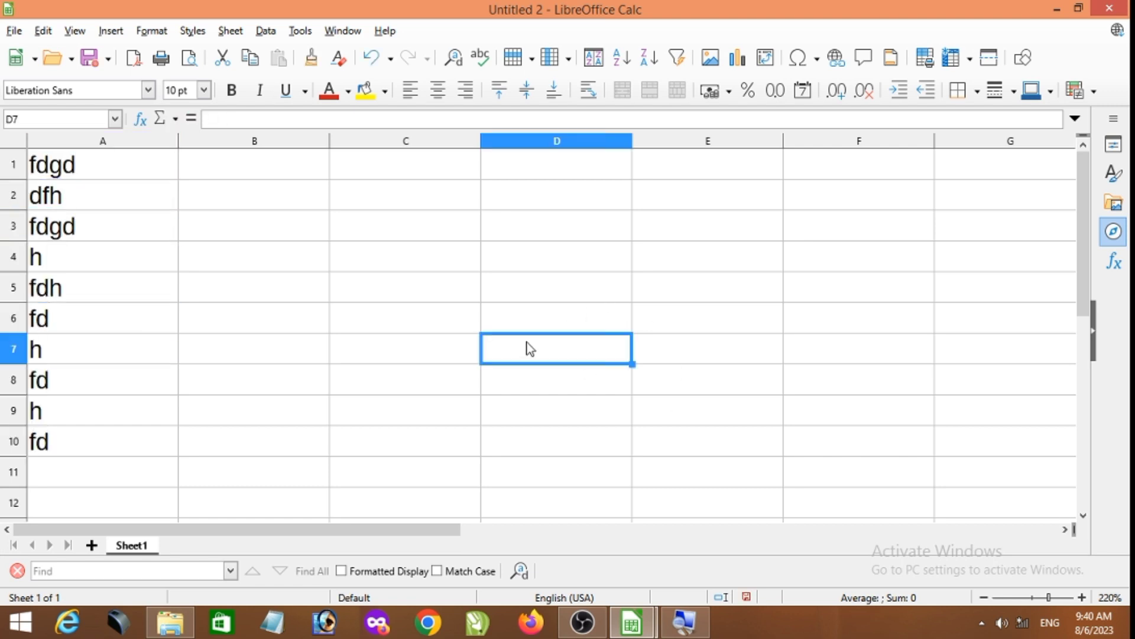
{"action": "type", "text": "654 6 546 54 65 46"}
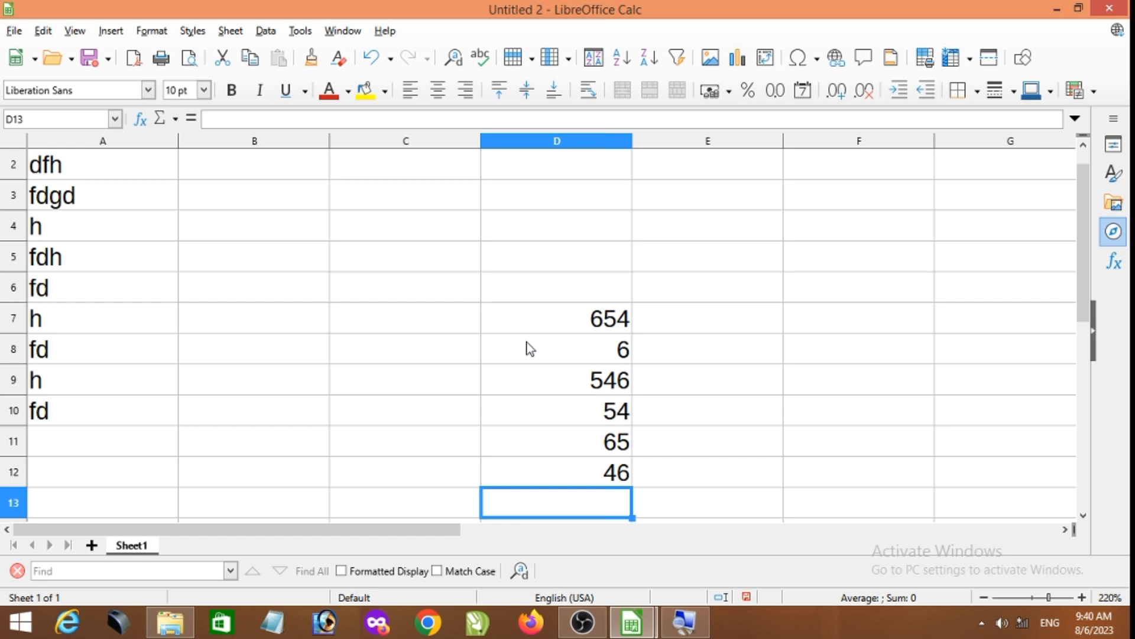
{"action": "left_click", "coordinate": [599, 484]}
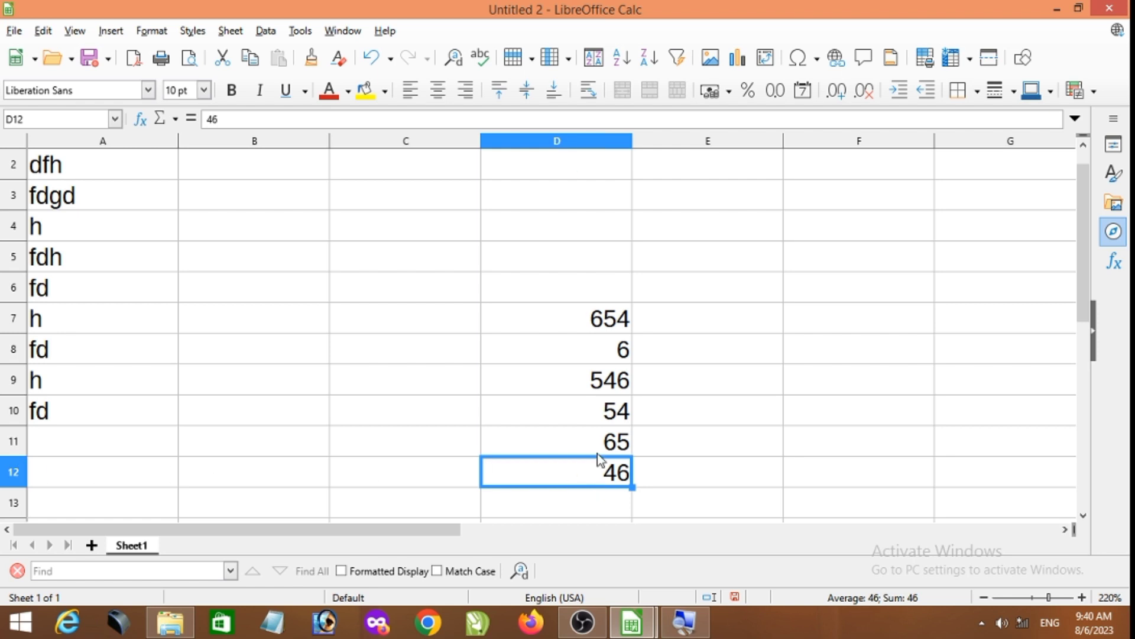
- View the sample data's printed area in Page Break view and return the sheet to Normal view
{"action": "left_click", "coordinate": [227, 253]}
{"action": "left_click", "coordinate": [74, 33]}
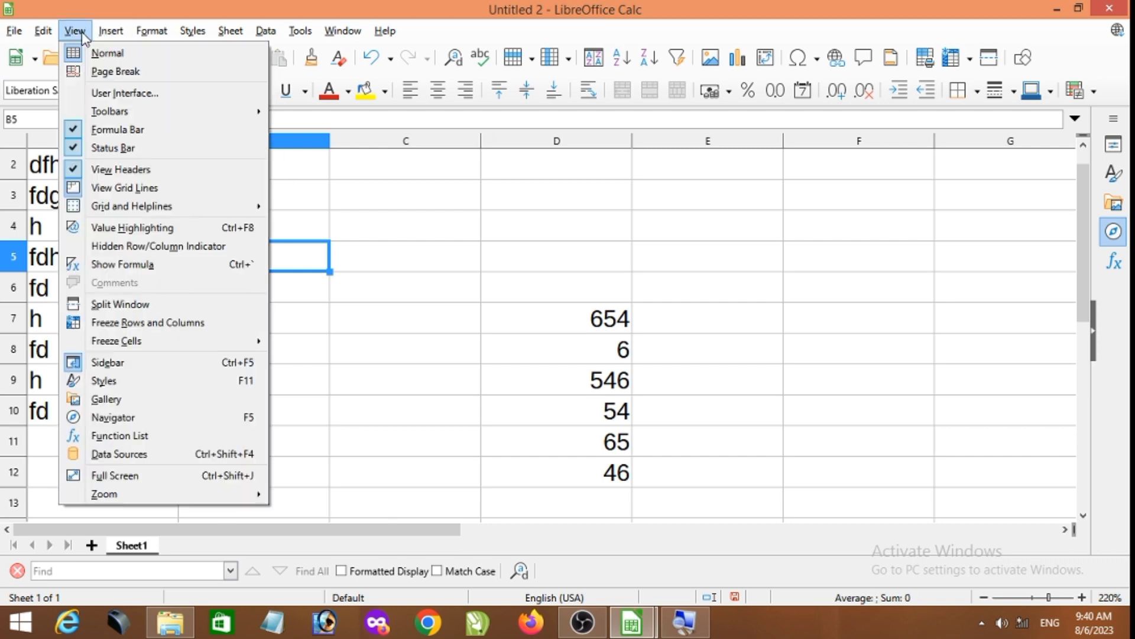
{"action": "left_click", "coordinate": [107, 71]}
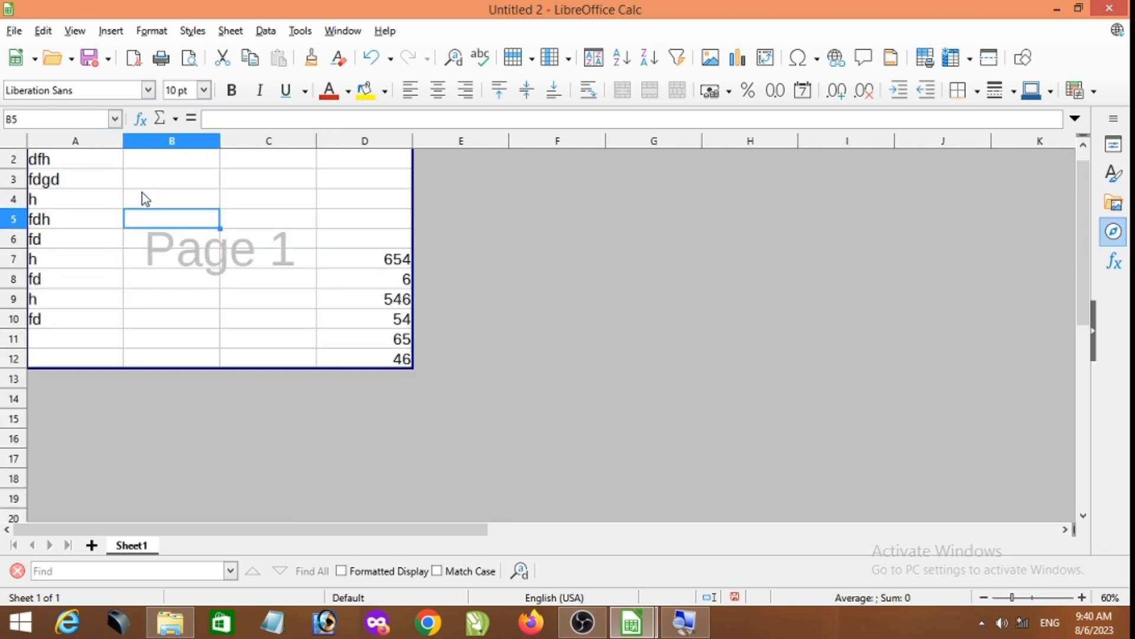
{"action": "scroll", "coordinate": [142, 193], "scroll_direction": "up", "scroll_amount": 3}
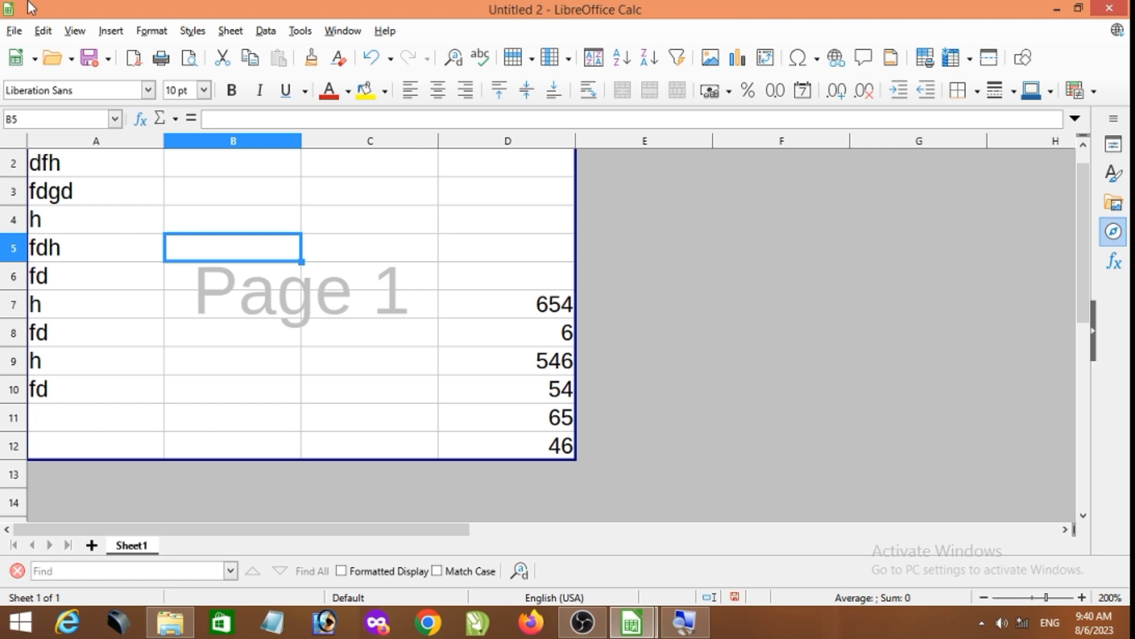
{"action": "left_click", "coordinate": [42, 30]}
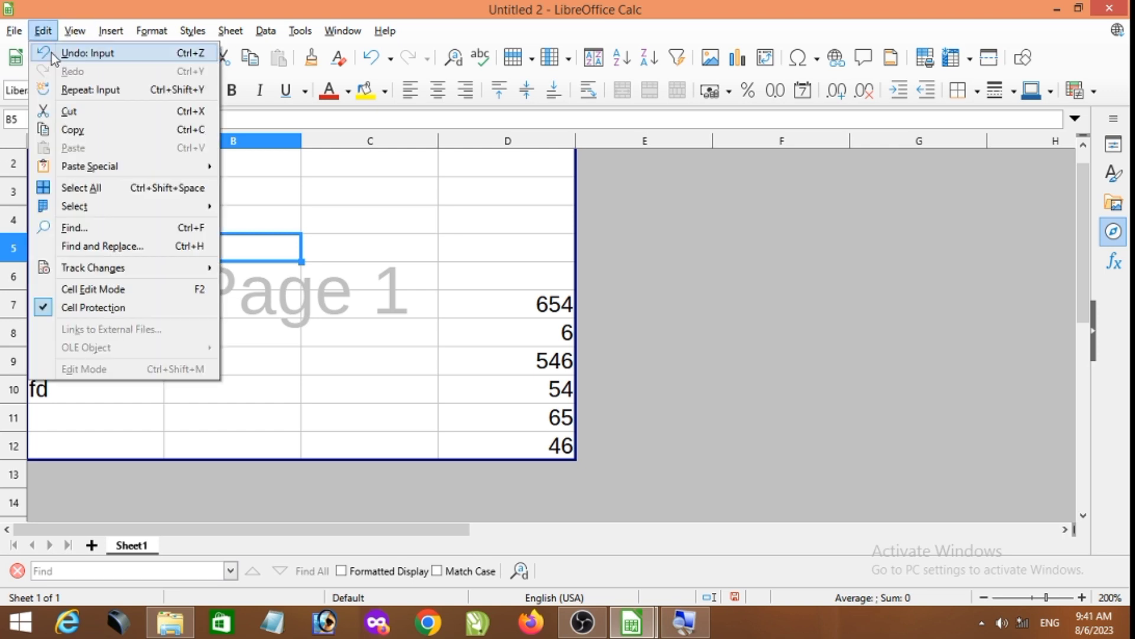
{"action": "mouse_move", "coordinate": [83, 35]}
{"action": "left_click", "coordinate": [106, 53]}
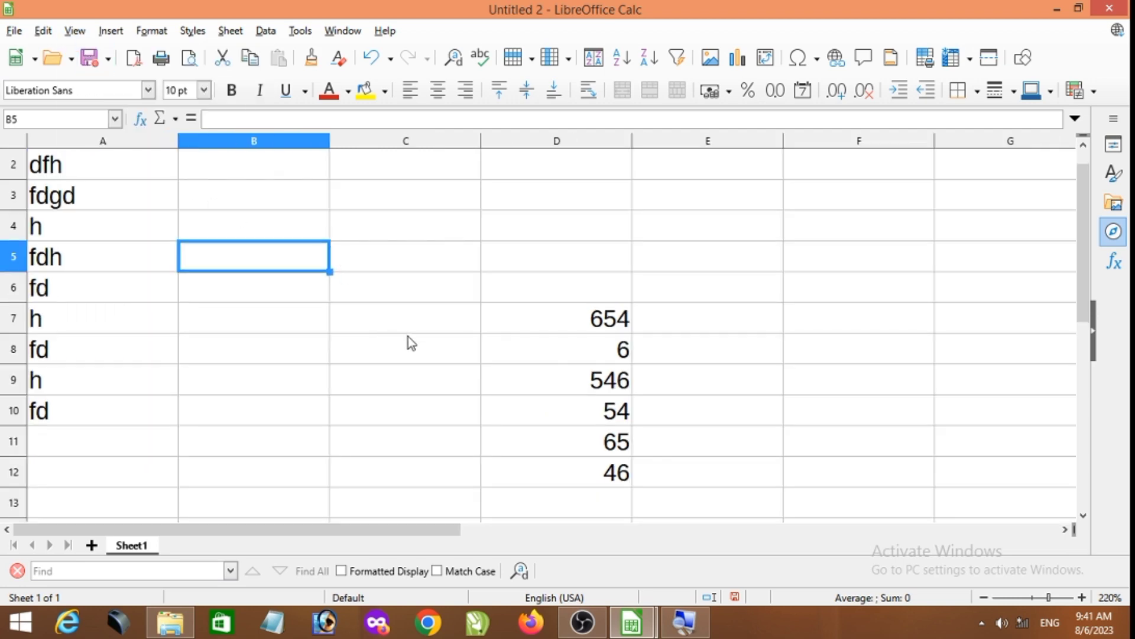
- Create a new blank spreadsheet and enter 54 in cell C7
{"action": "key", "text": "ctrl+n"}
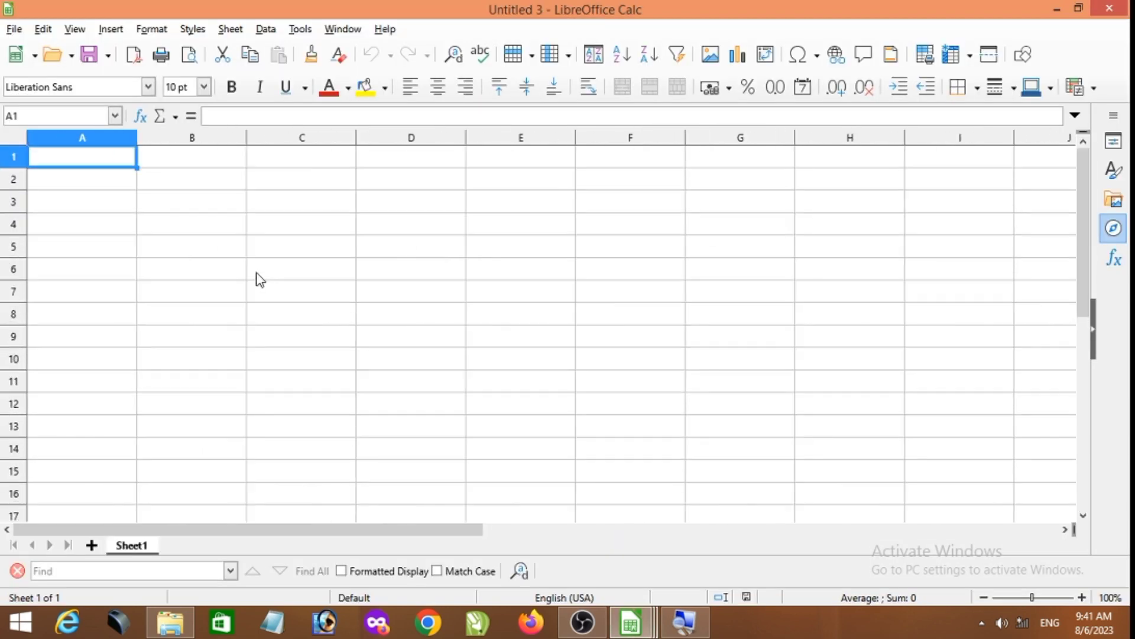
{"action": "scroll", "coordinate": [257, 279], "scroll_direction": "up", "scroll_amount": 10}
{"action": "scroll", "coordinate": [339, 274], "scroll_direction": "down", "scroll_amount": 2}
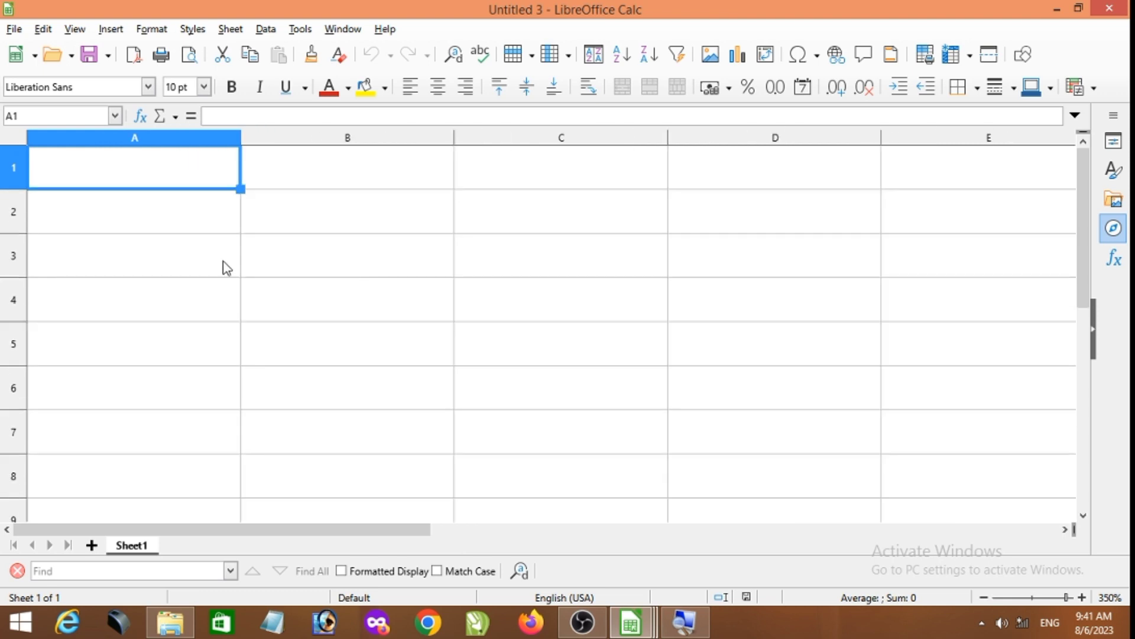
{"action": "left_click", "coordinate": [574, 440]}
{"action": "type", "text": "54"}
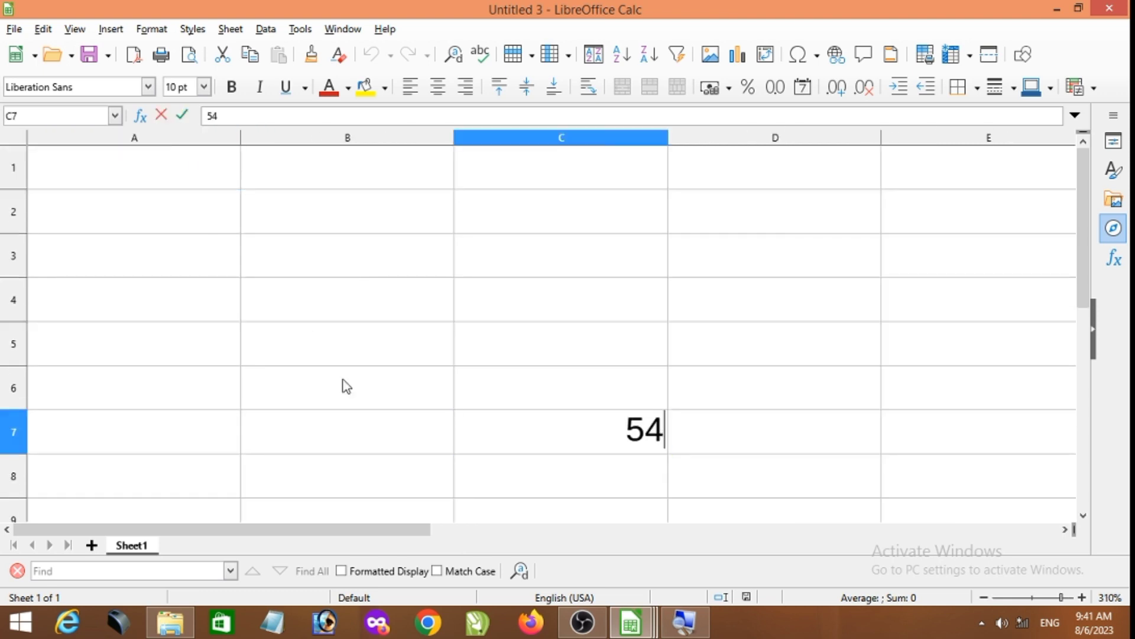
{"action": "left_click", "coordinate": [316, 352]}
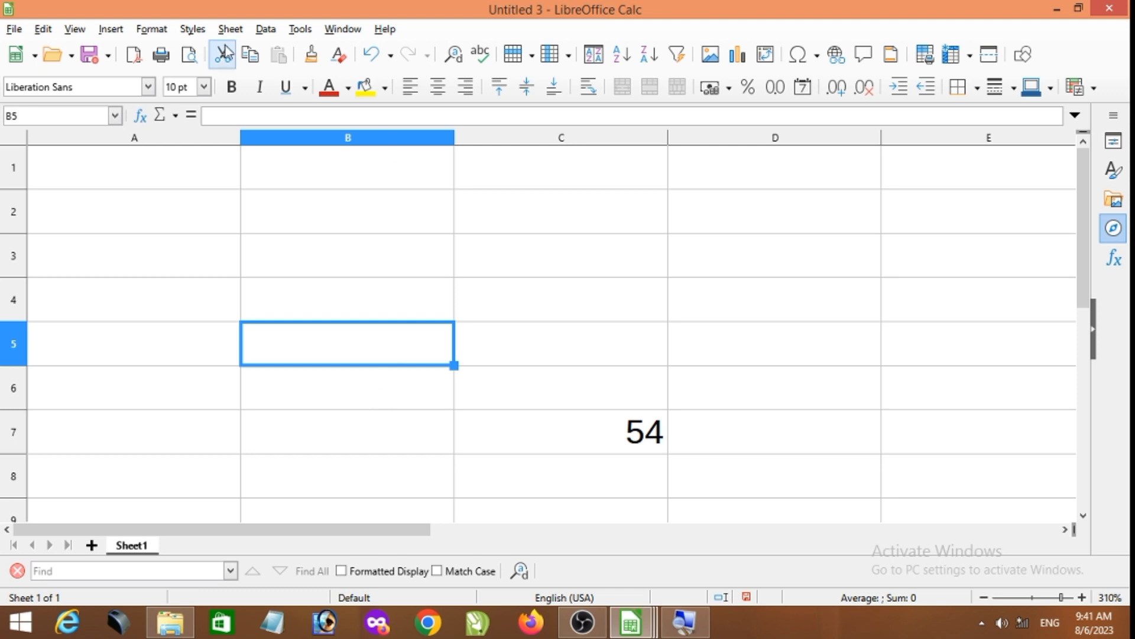
- Show the new spreadsheet in Page Break view and switch it back to Normal view
{"action": "left_click", "coordinate": [44, 31]}
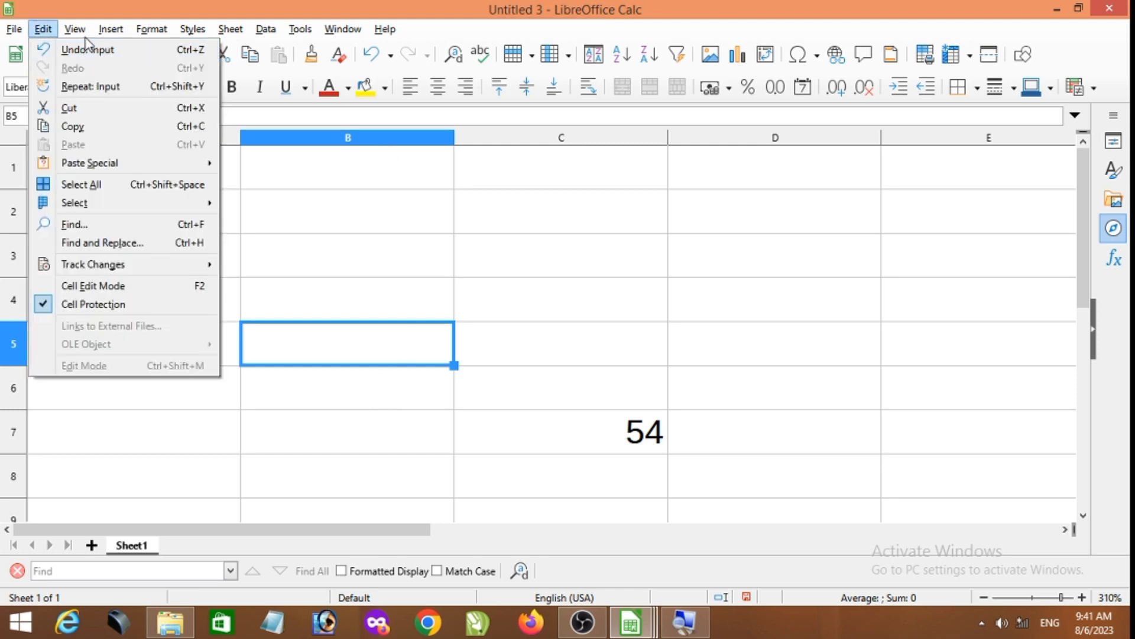
{"action": "left_click", "coordinate": [43, 29]}
{"action": "left_click", "coordinate": [74, 29]}
{"action": "left_click", "coordinate": [107, 72]}
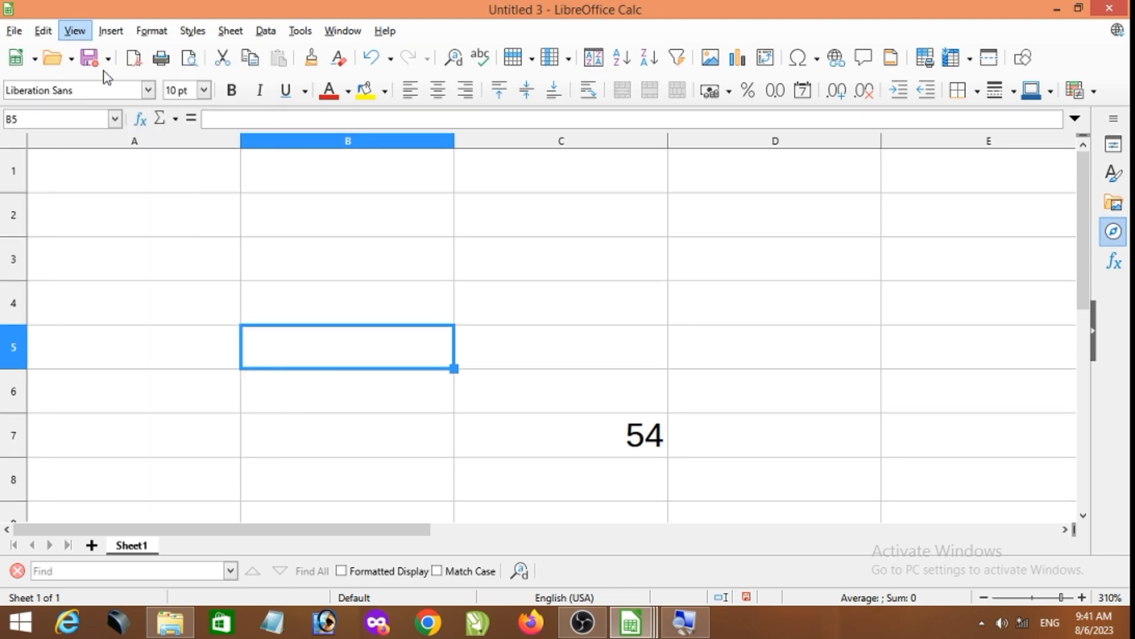
{"action": "scroll", "coordinate": [105, 202], "scroll_direction": "up", "scroll_amount": 10, "text": "ctrl"}
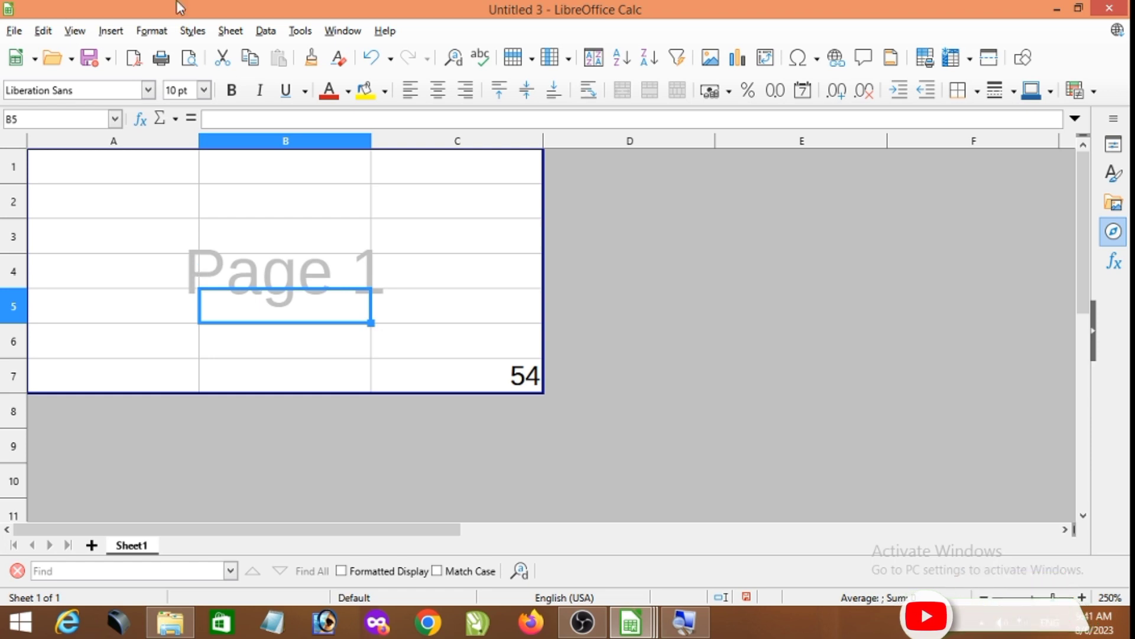
{"action": "left_click", "coordinate": [43, 31]}
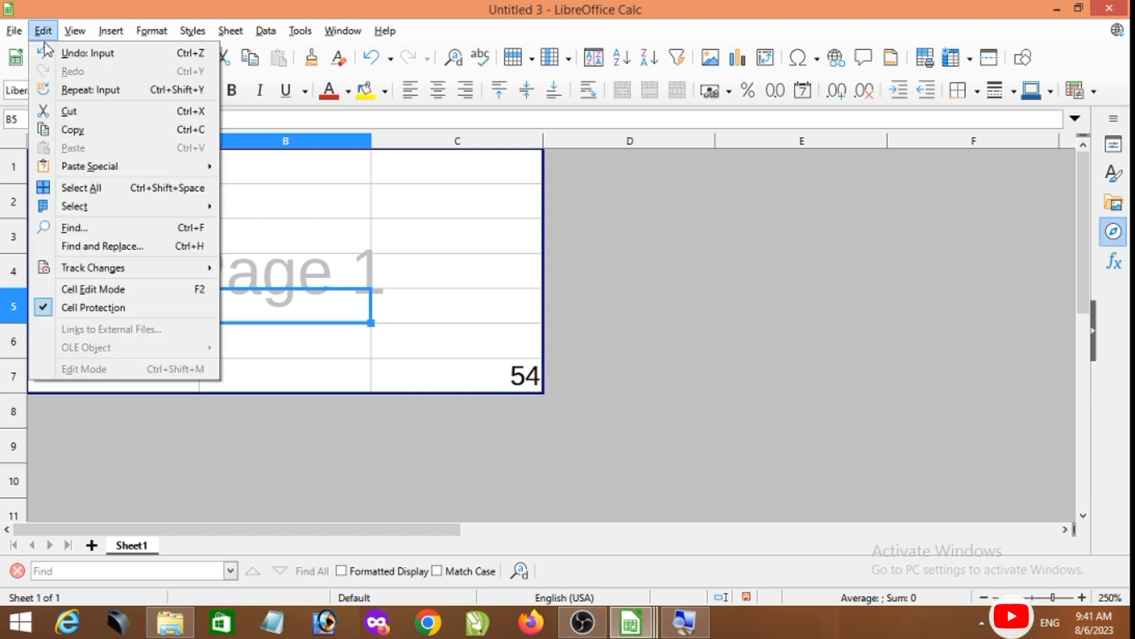
{"action": "left_click", "coordinate": [75, 31]}
{"action": "left_click", "coordinate": [84, 55]}
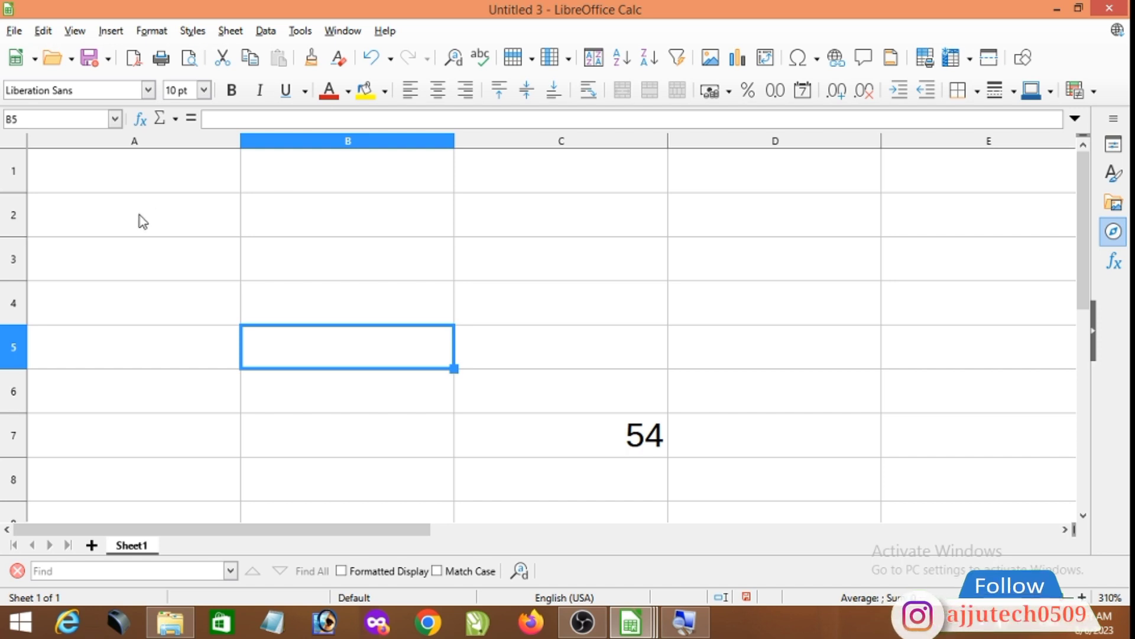
- Enter "normal" in cell A2 and "page break" in cell A3
{"action": "left_click", "coordinate": [165, 214]}
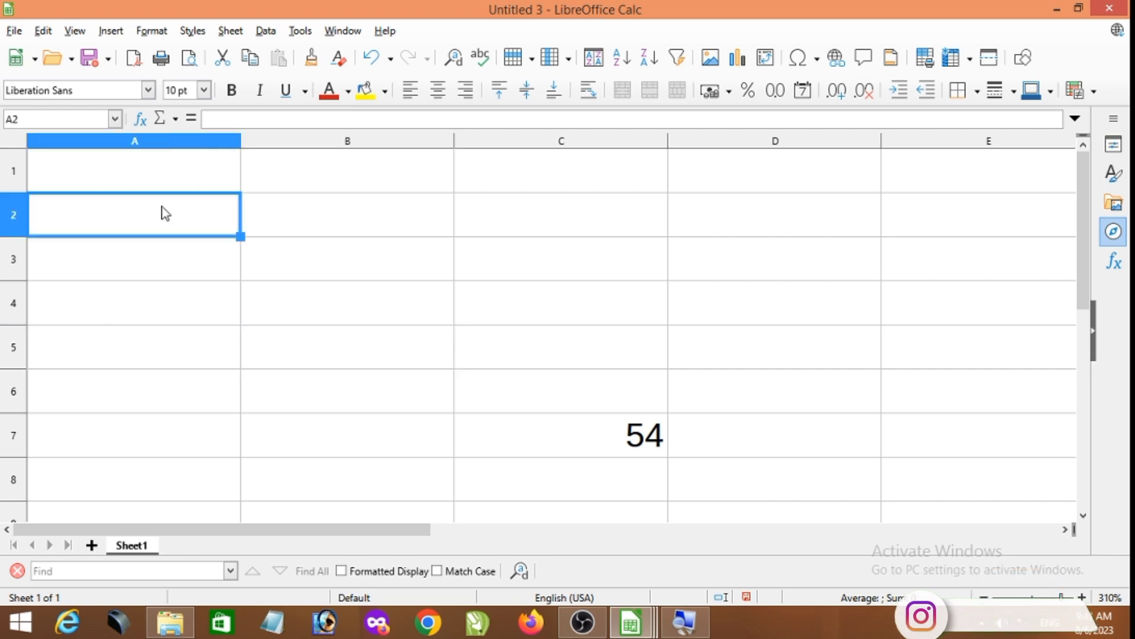
{"action": "type", "text": "normal"}
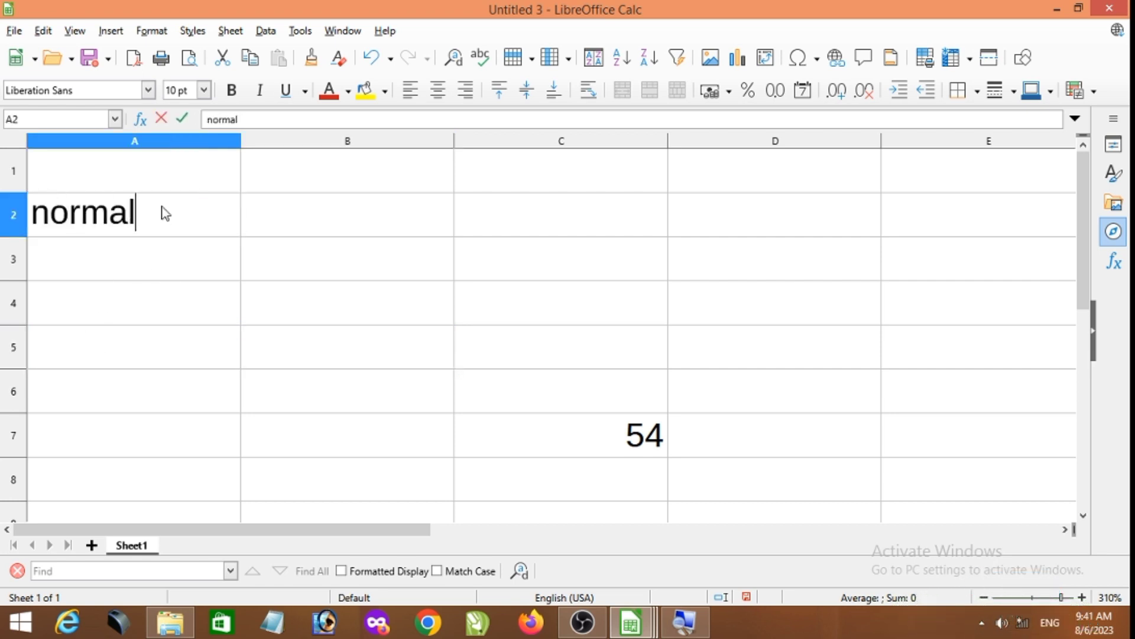
{"action": "key", "text": "Return"}
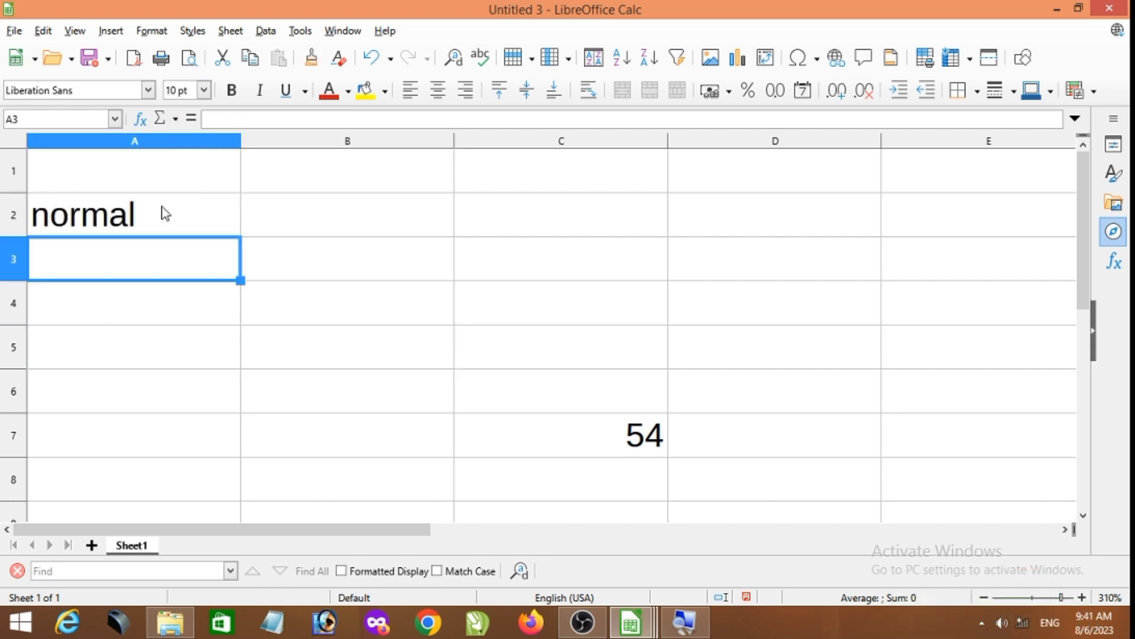
{"action": "type", "text": "page b"}
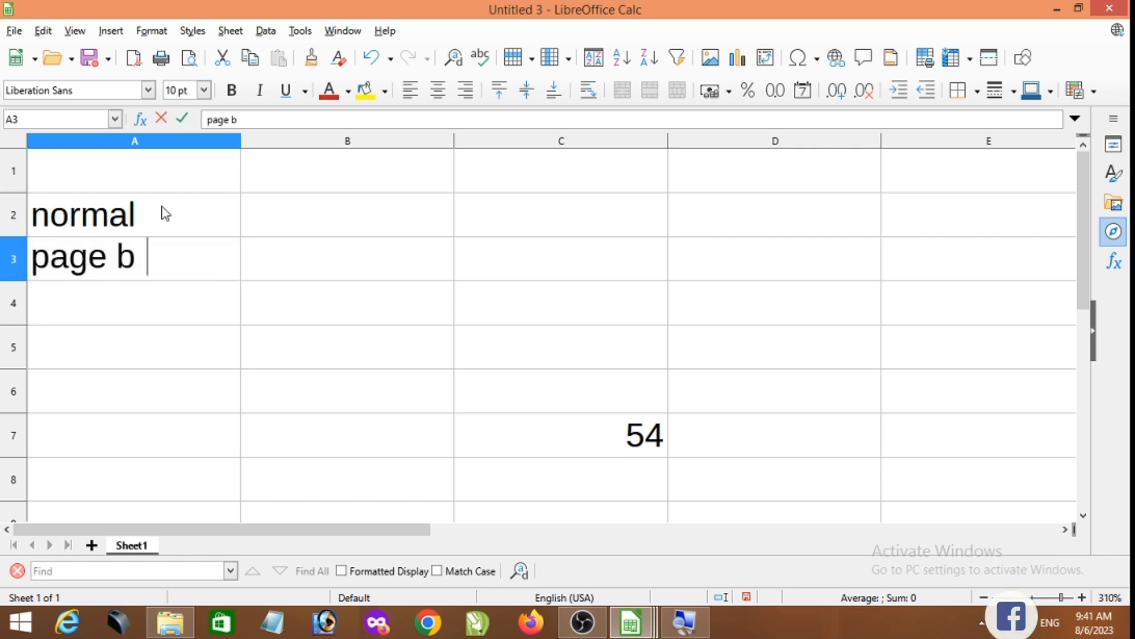
{"action": "type", "text": "reak"}
{"action": "key", "text": "Return"}
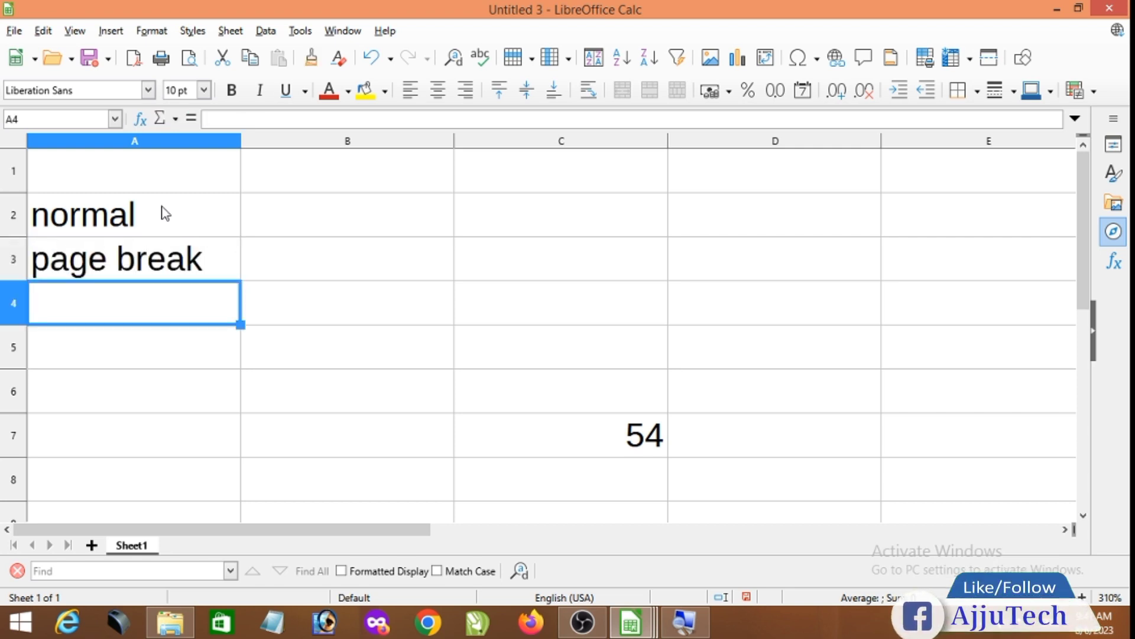
{"action": "left_click", "coordinate": [86, 33]}
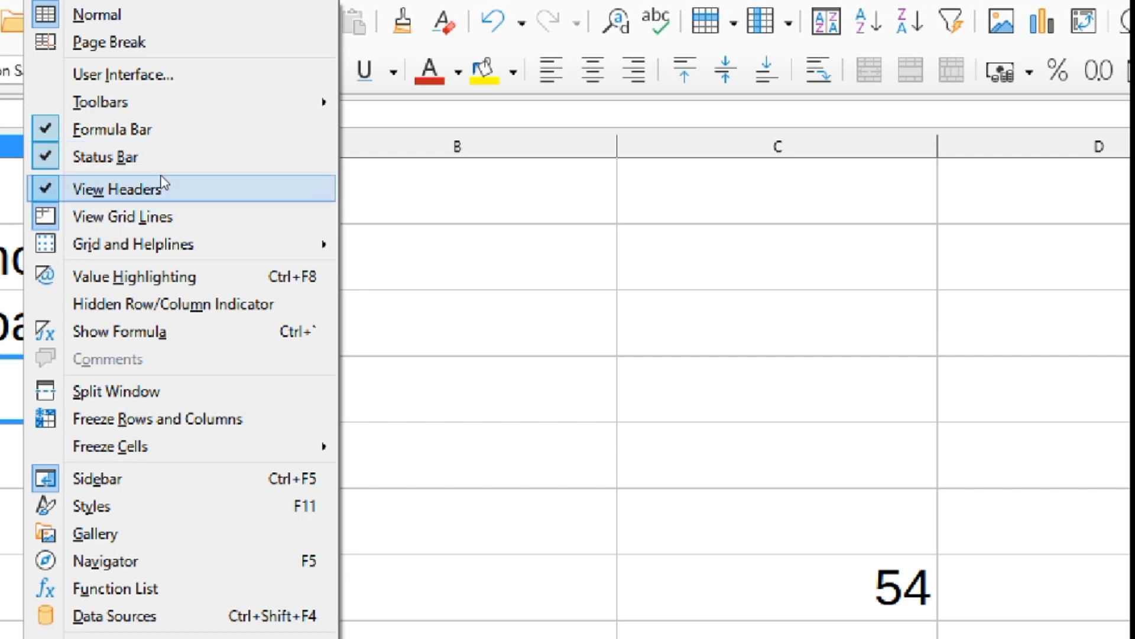
{"action": "left_click", "coordinate": [65, 36]}
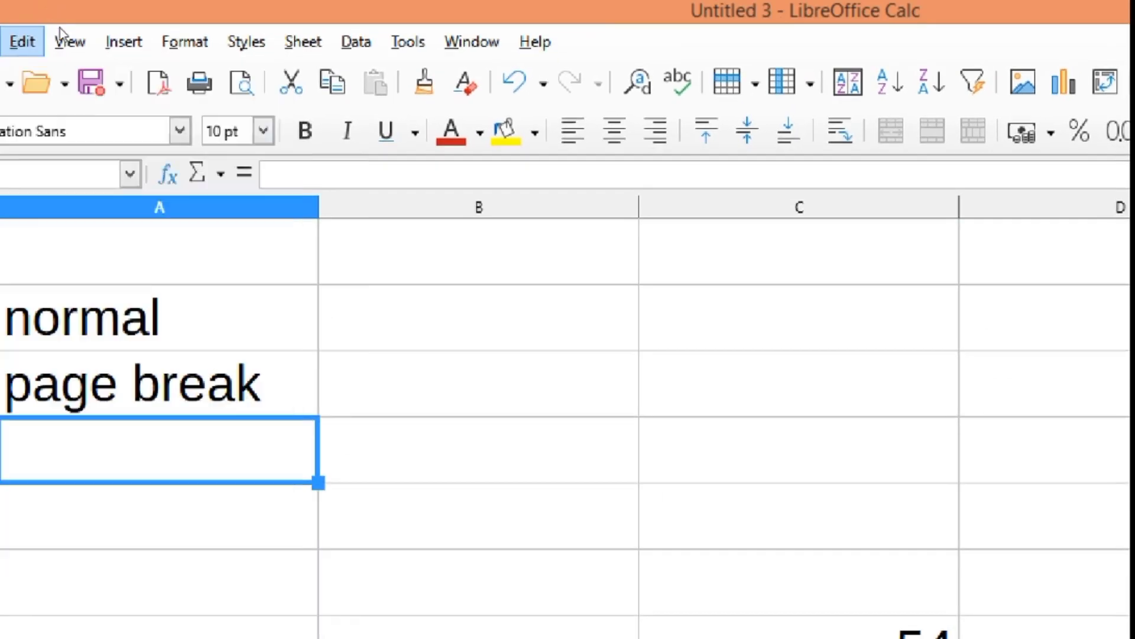
{"action": "left_click", "coordinate": [71, 40]}
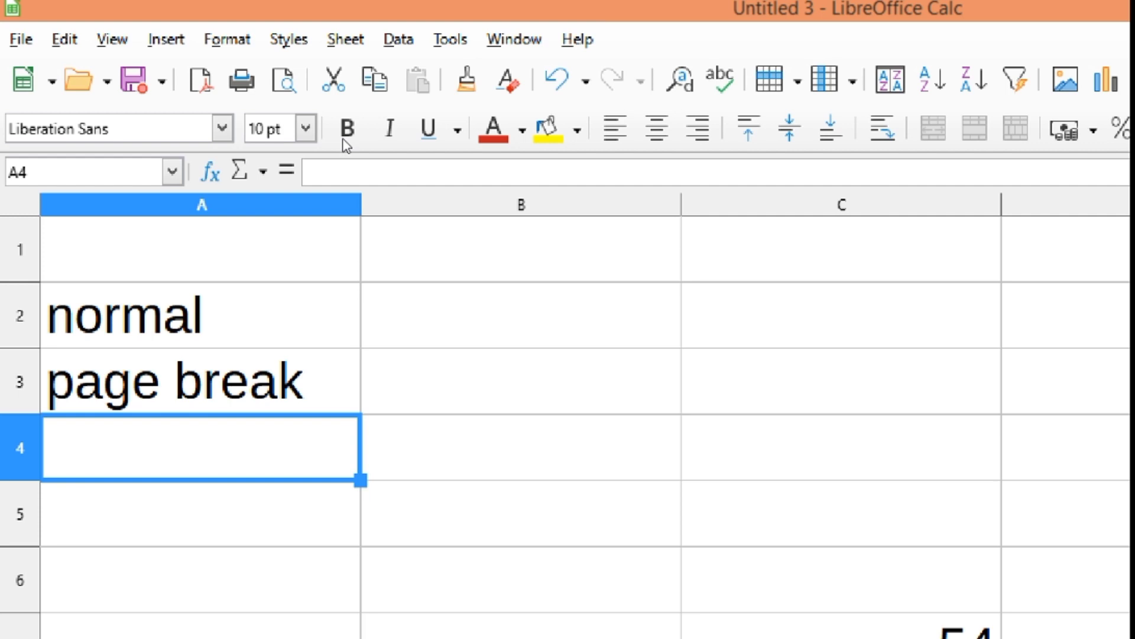
- Hide the formula bar and show it again
{"action": "left_click", "coordinate": [110, 39]}
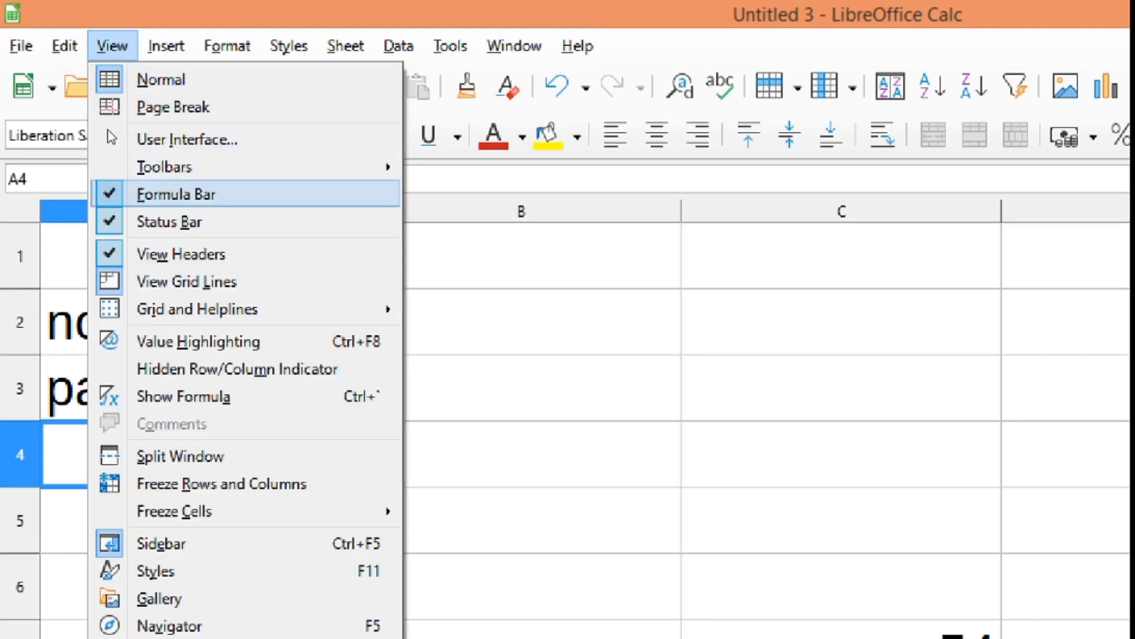
{"action": "key", "text": "Return"}
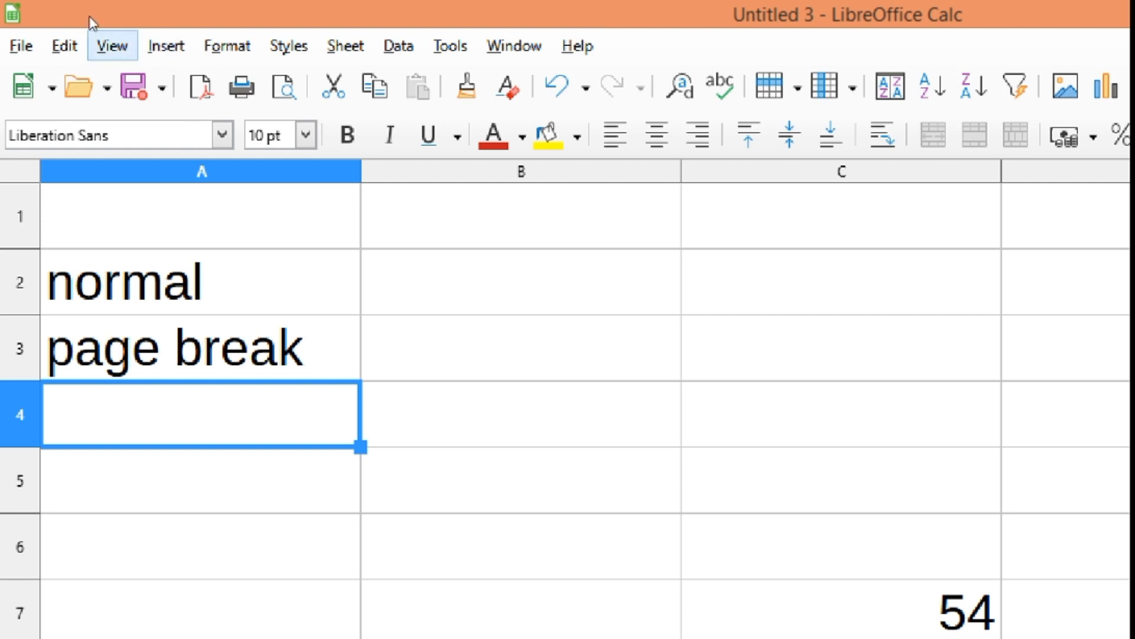
{"action": "left_click", "coordinate": [112, 47]}
{"action": "key", "text": "Return"}
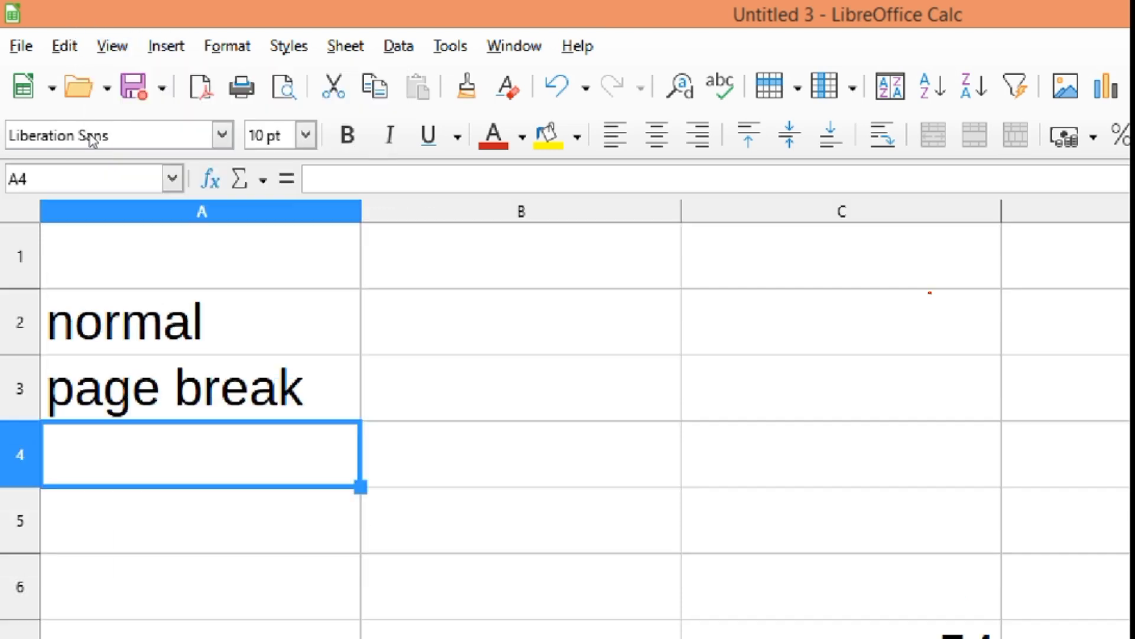
- Close the Find toolbar
{"action": "left_click", "coordinate": [111, 46]}
{"action": "key", "text": "Down"}
{"action": "key", "text": "Down"}
{"action": "key", "text": "Down"}
{"action": "key", "text": "Down"}
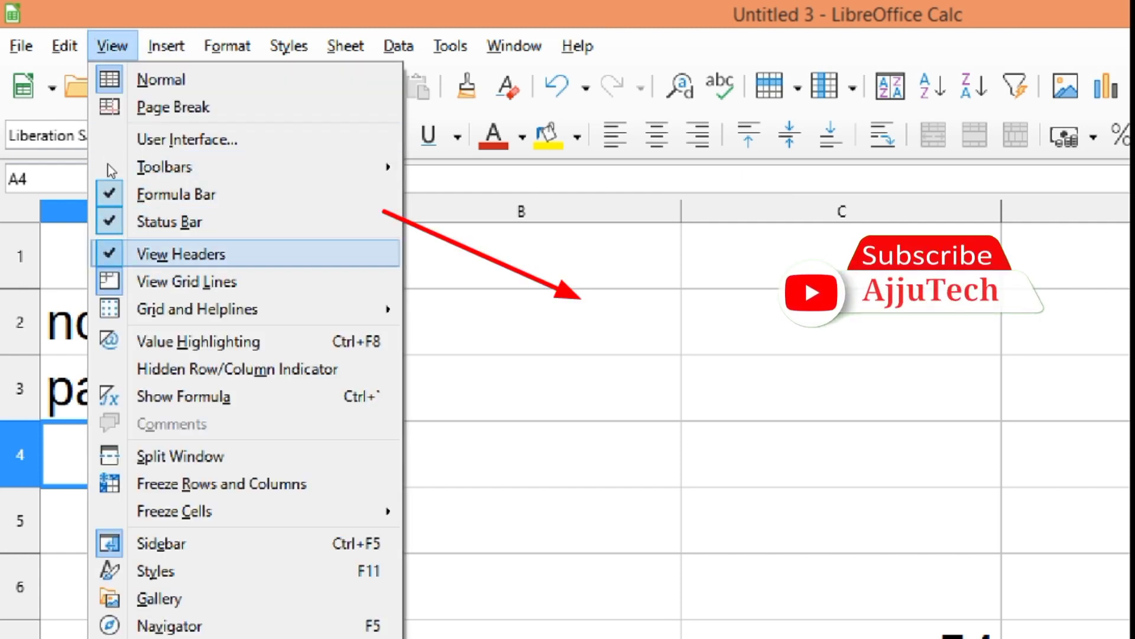
{"action": "key", "text": "Up"}
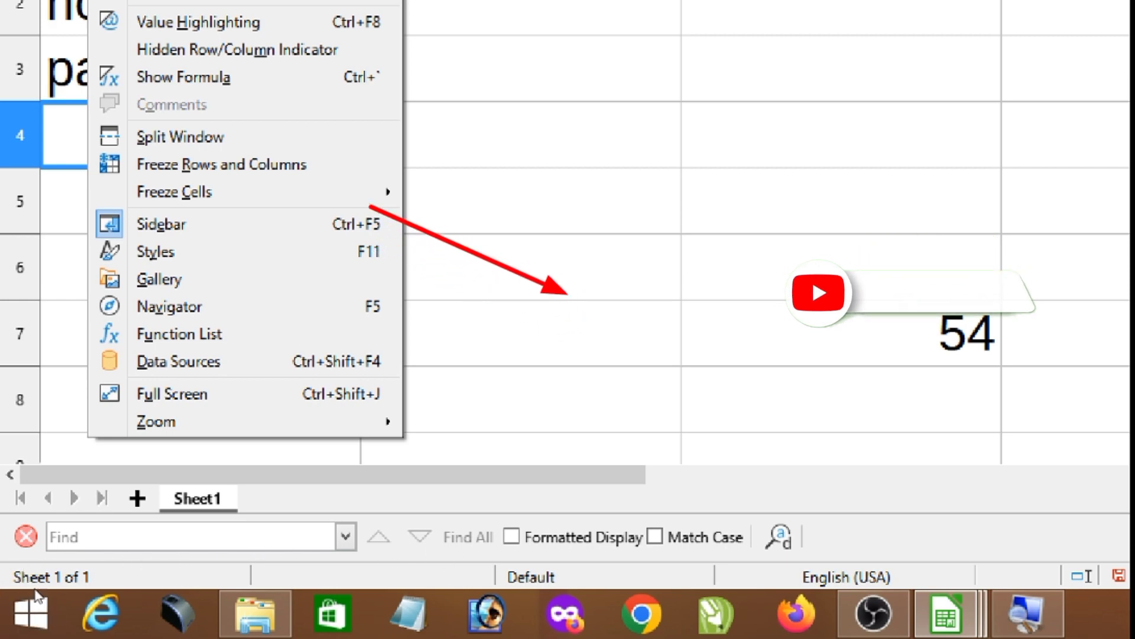
{"action": "key", "text": "Escape"}
{"action": "left_click", "coordinate": [25, 537]}
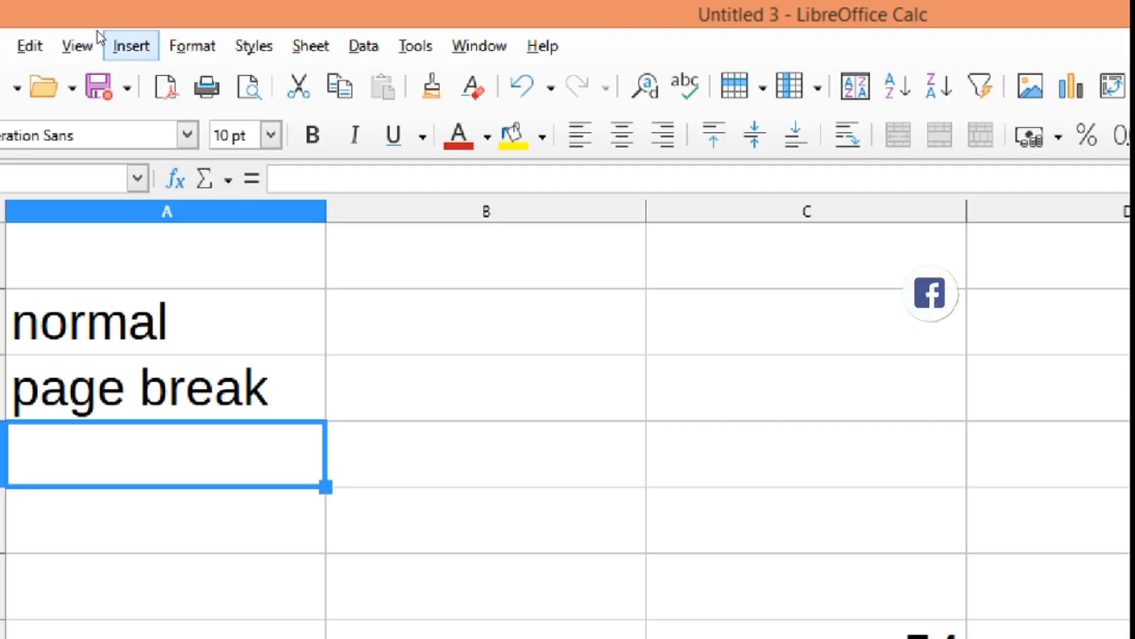
- Hide the status bar and show it again
{"action": "left_click", "coordinate": [80, 43]}
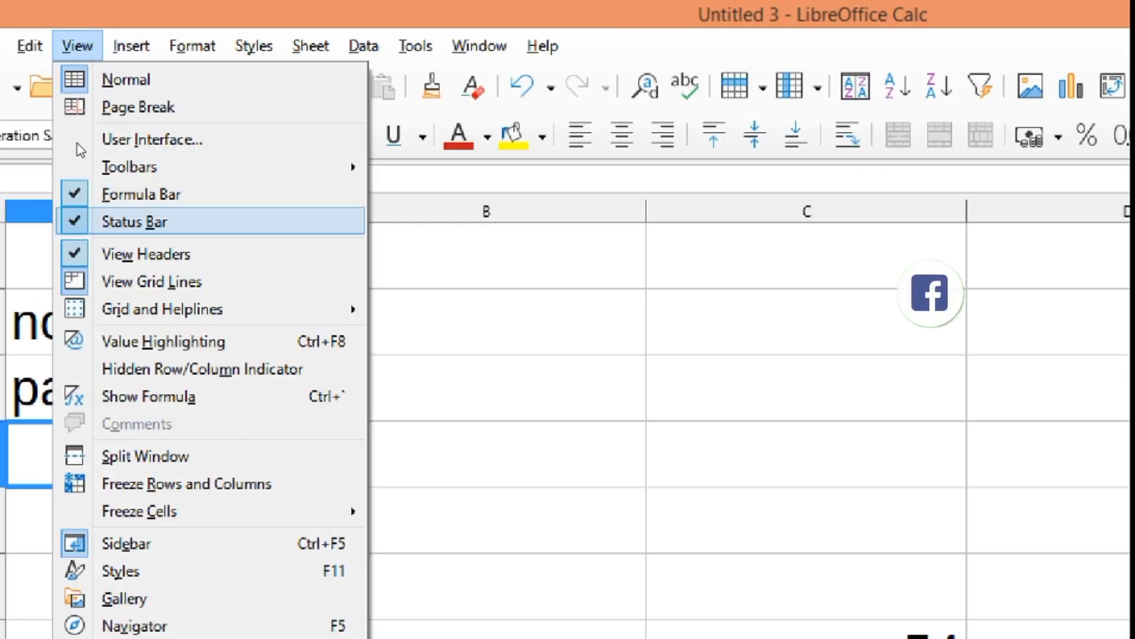
{"action": "left_click", "coordinate": [76, 222]}
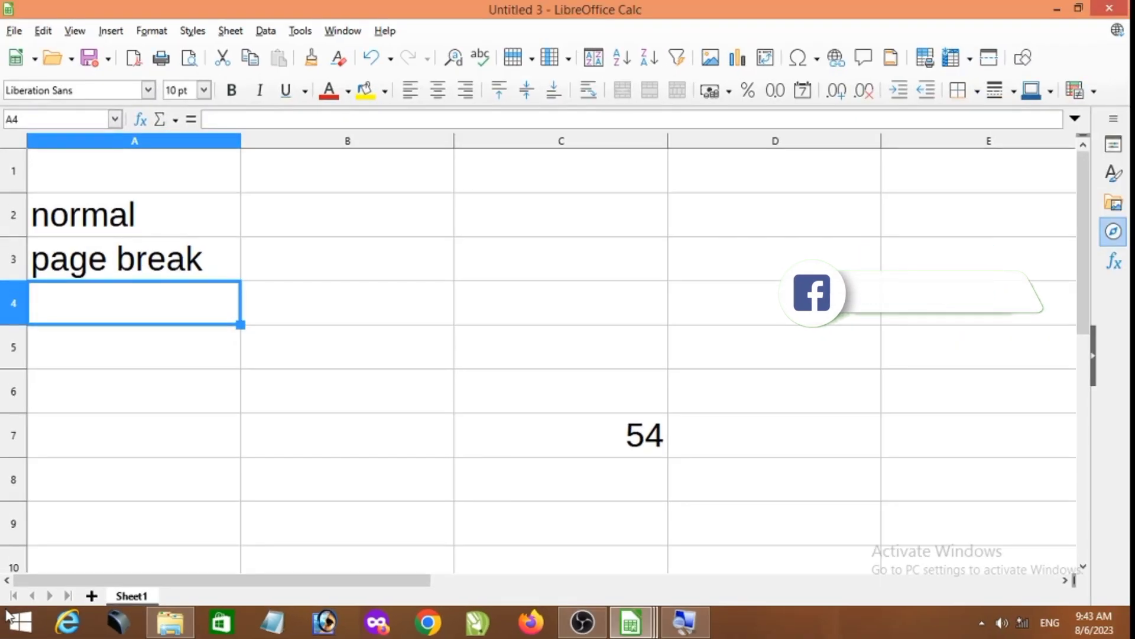
{"action": "left_click", "coordinate": [75, 31]}
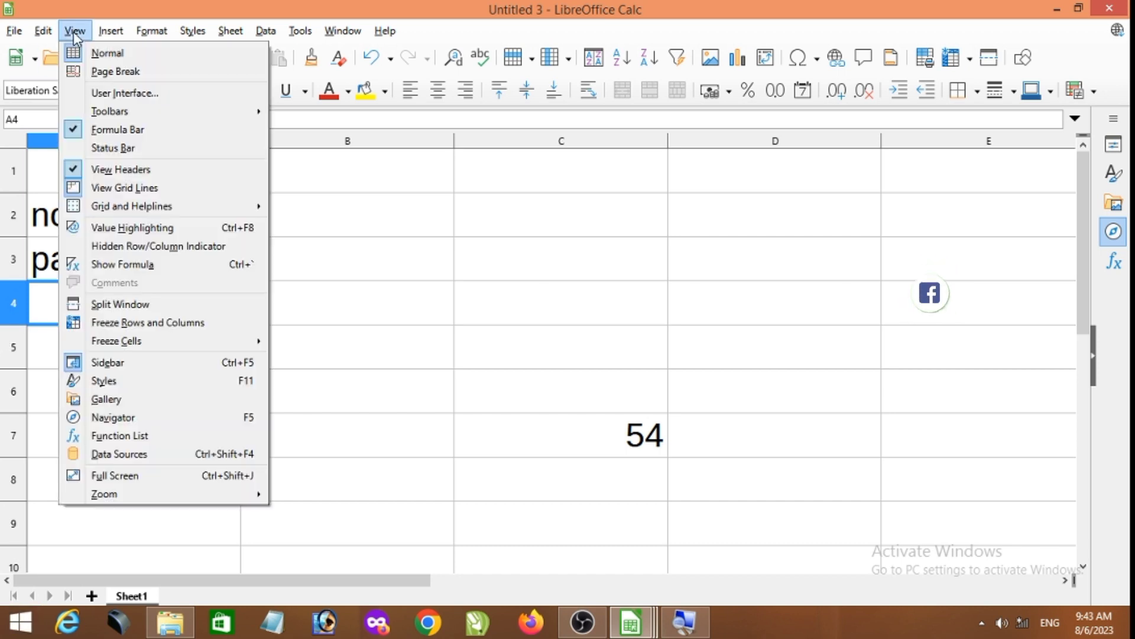
{"action": "left_click", "coordinate": [78, 149]}
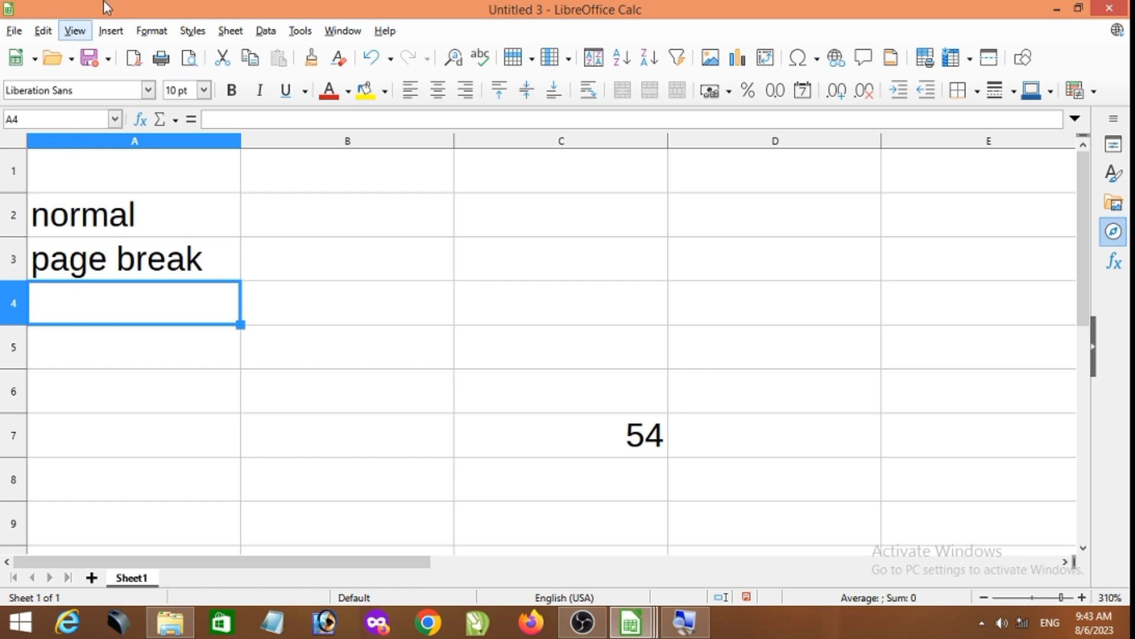
- Hide the row and column headers, select cell C6, and show the headers again
{"action": "left_click", "coordinate": [74, 30]}
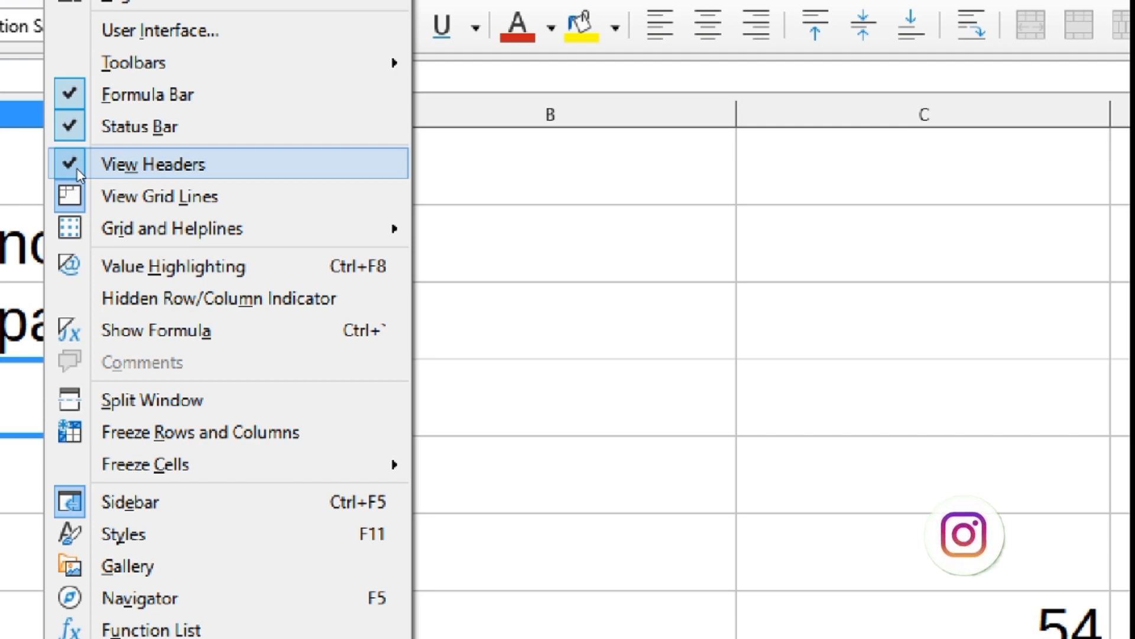
{"action": "left_click", "coordinate": [77, 164]}
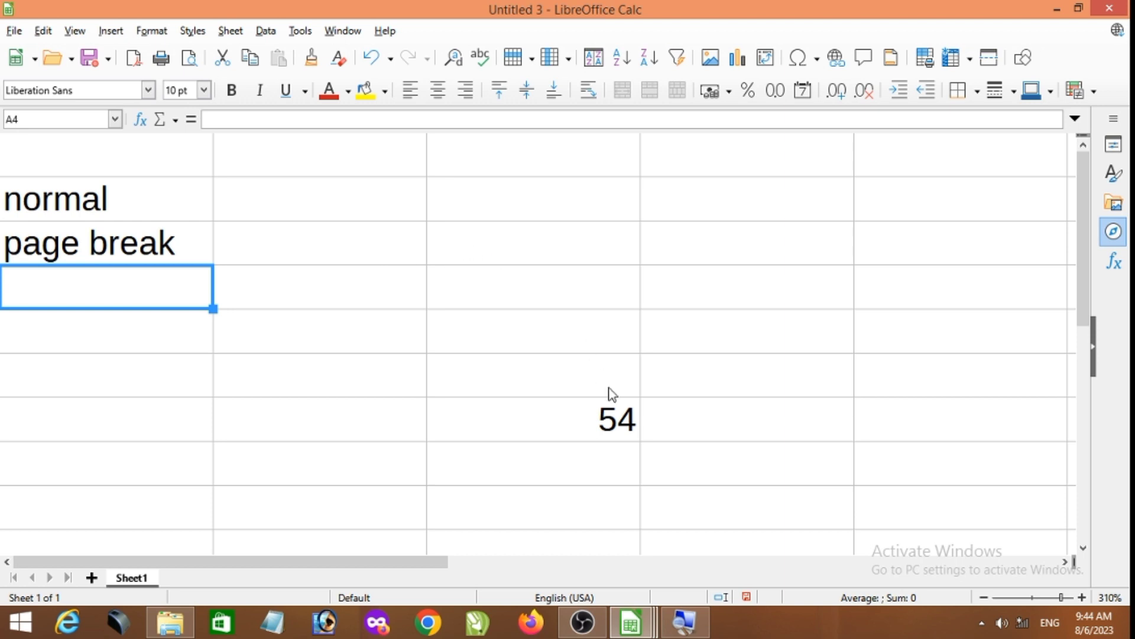
{"action": "left_click", "coordinate": [591, 372]}
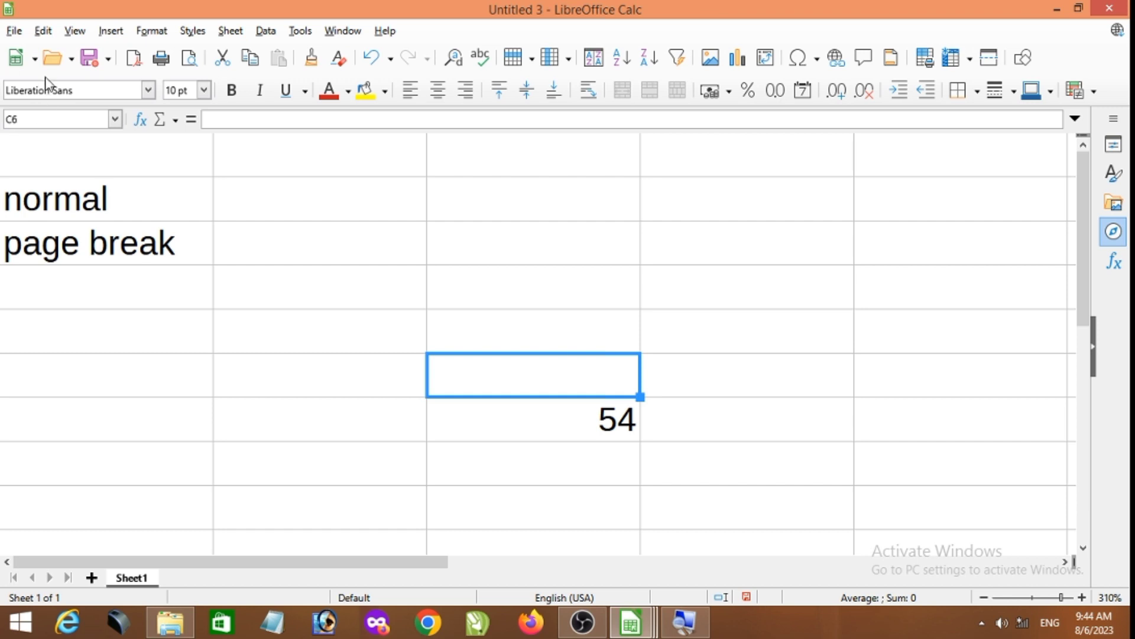
{"action": "left_click", "coordinate": [75, 30]}
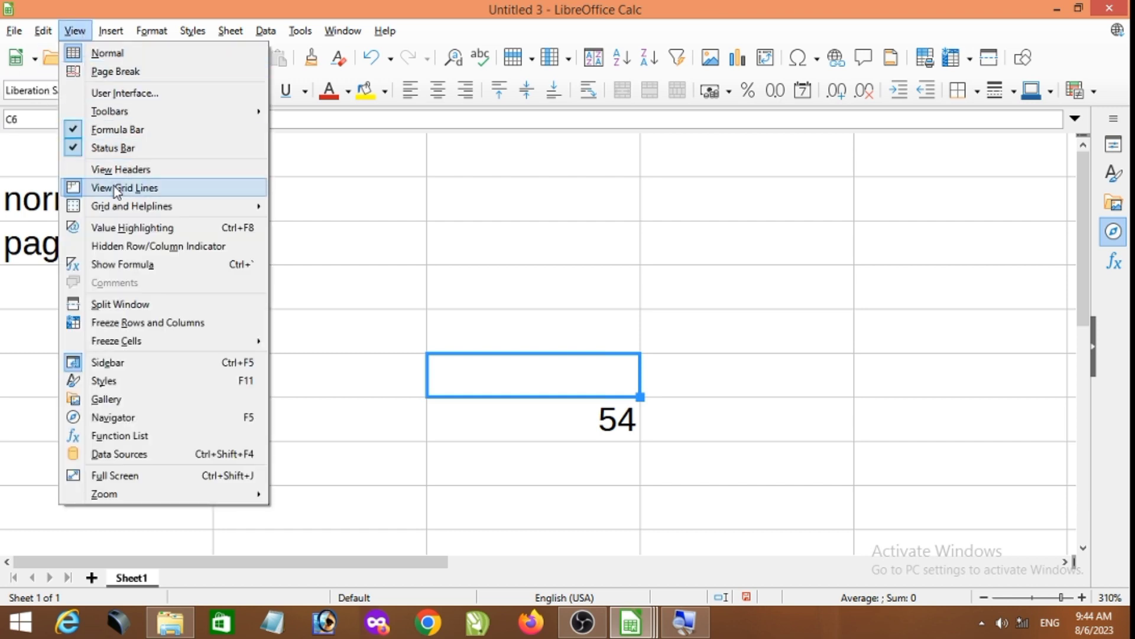
{"action": "left_click", "coordinate": [97, 170]}
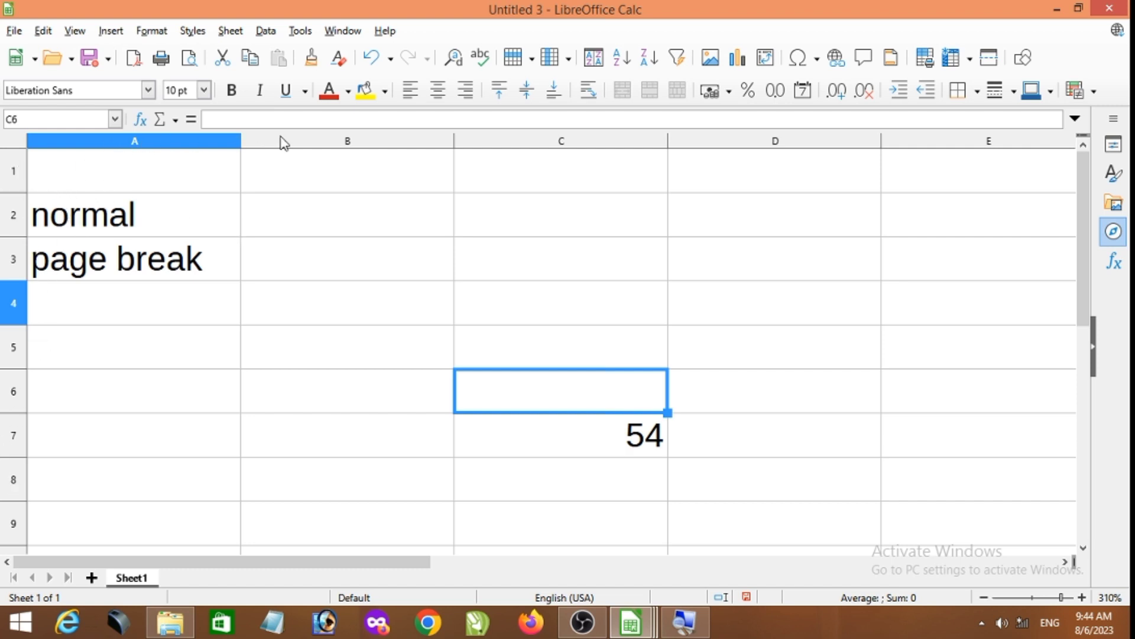
- Hide the sheet's grid lines, select a few empty cells such as D6 and D4, and show the grid lines again
{"action": "left_click", "coordinate": [70, 38]}
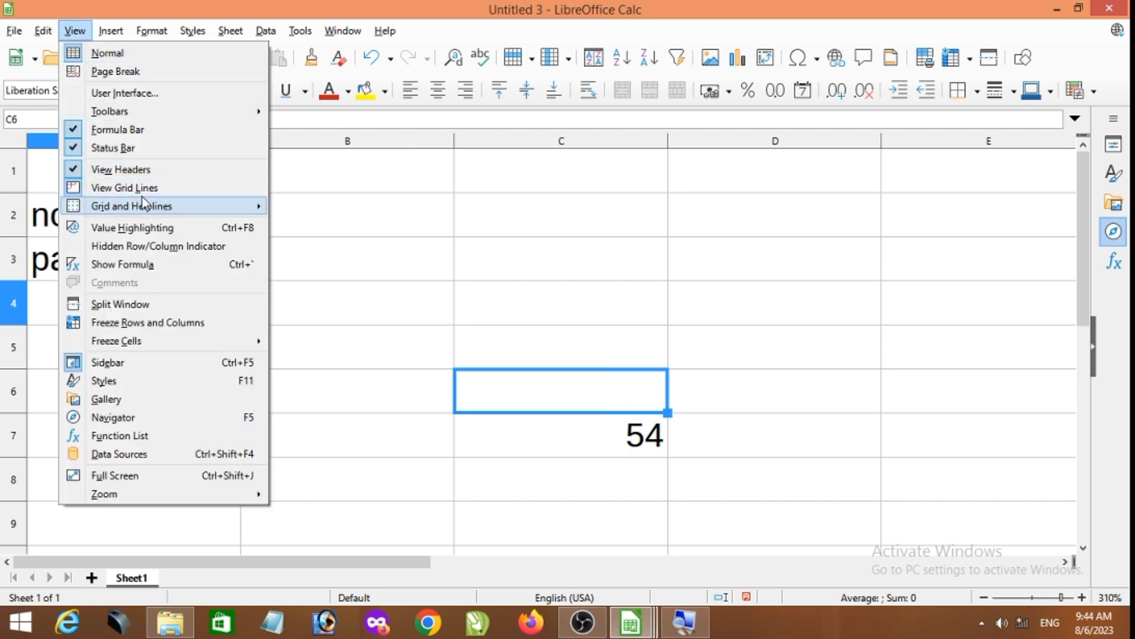
{"action": "left_click", "coordinate": [387, 215]}
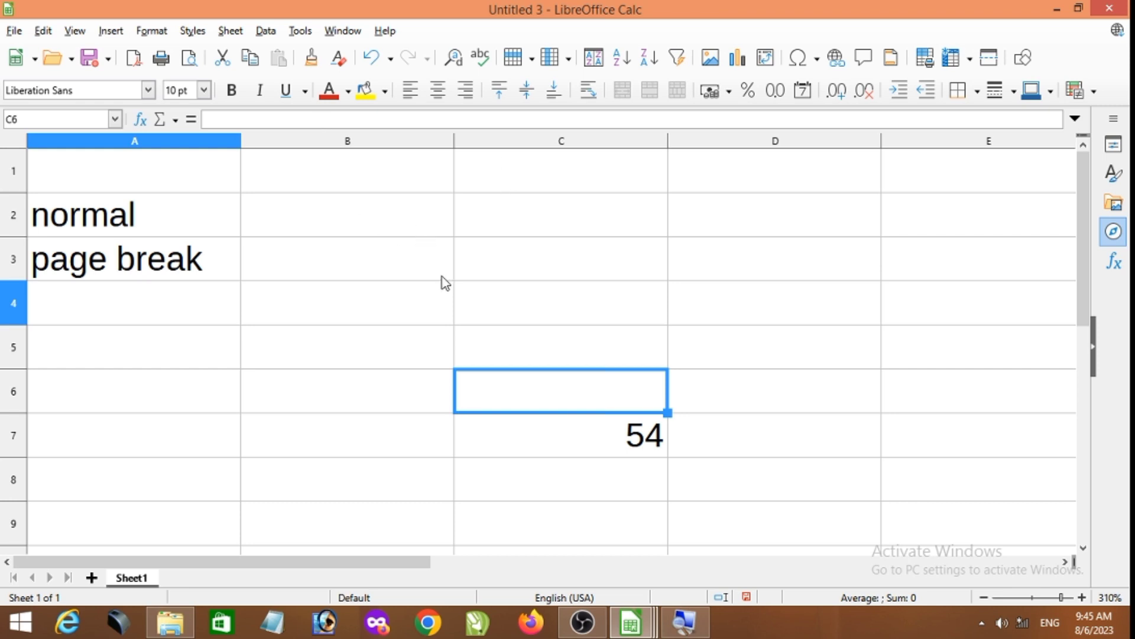
{"action": "left_click", "coordinate": [75, 31]}
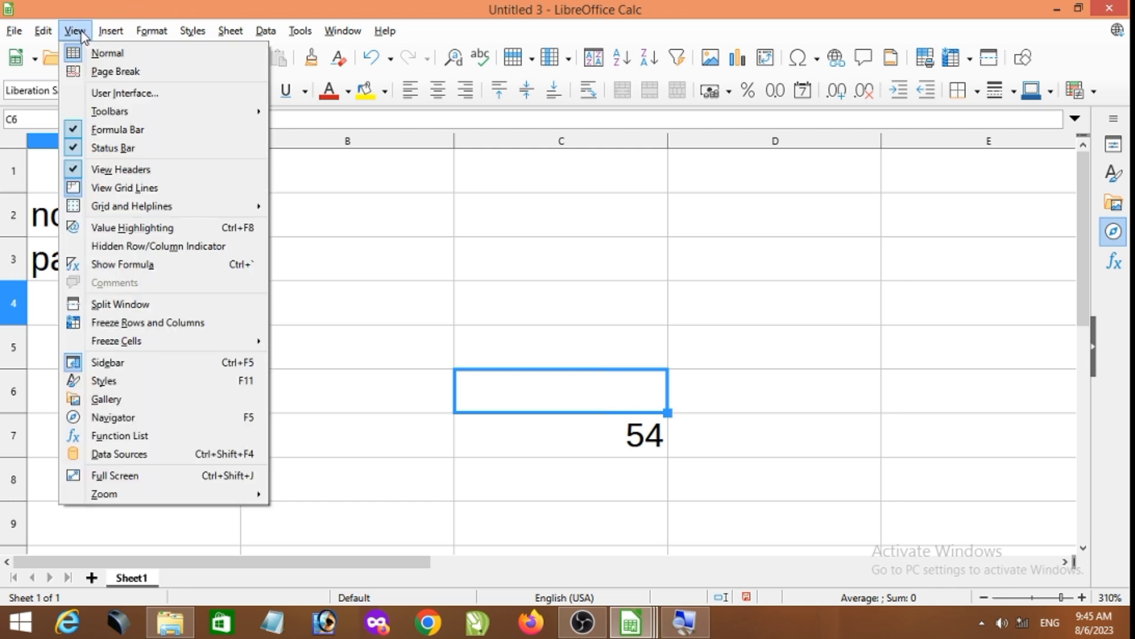
{"action": "left_click", "coordinate": [74, 188]}
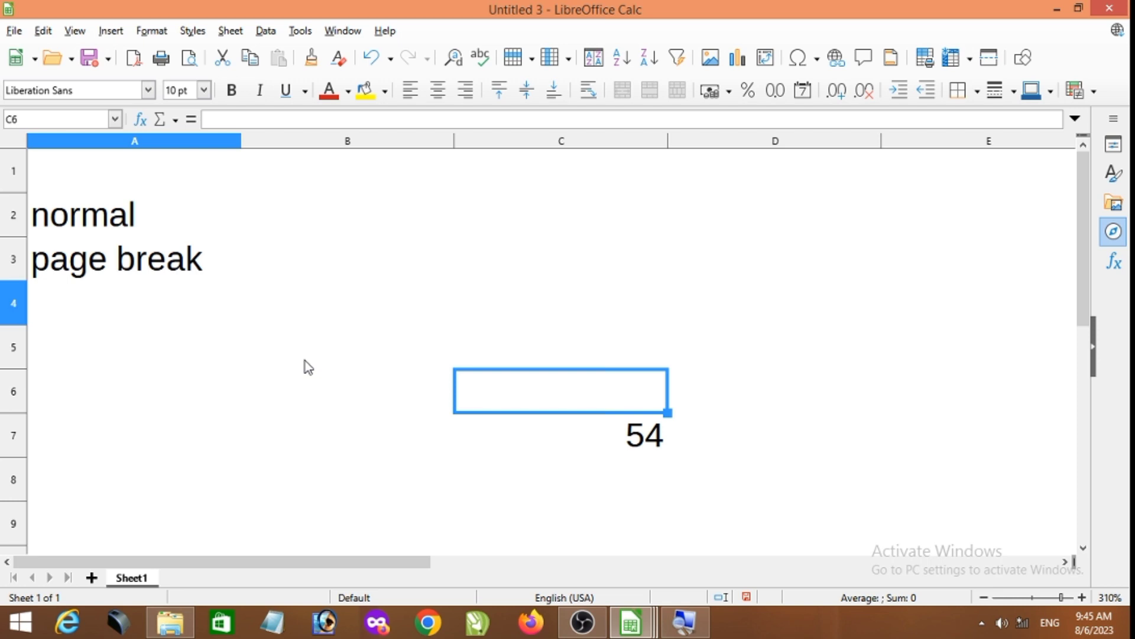
{"action": "left_click", "coordinate": [842, 404]}
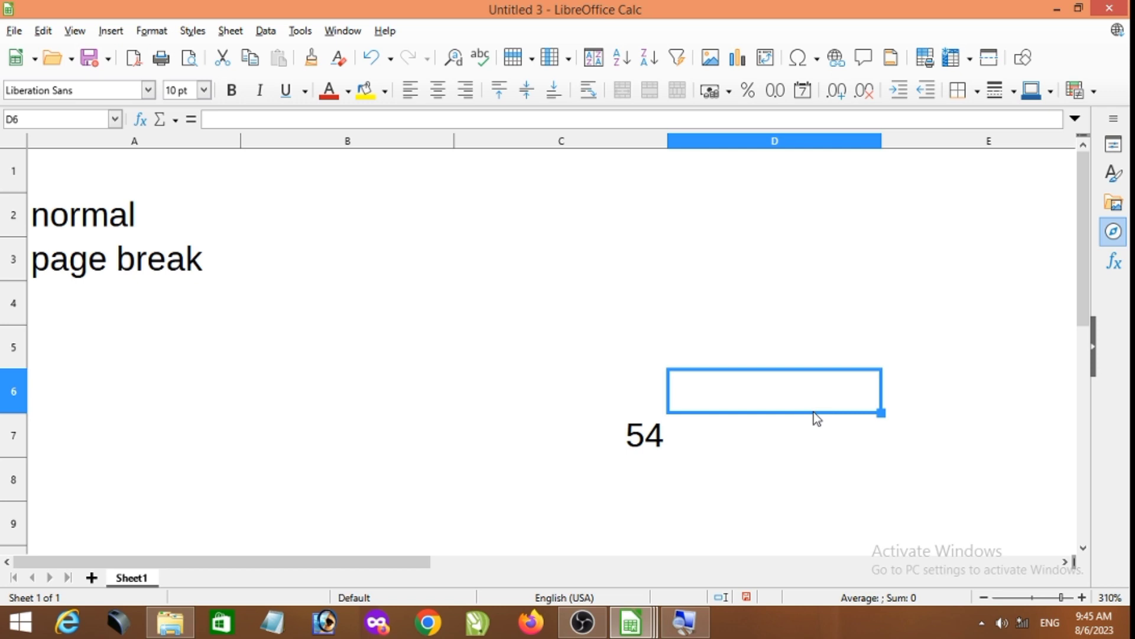
{"action": "left_click", "coordinate": [774, 315]}
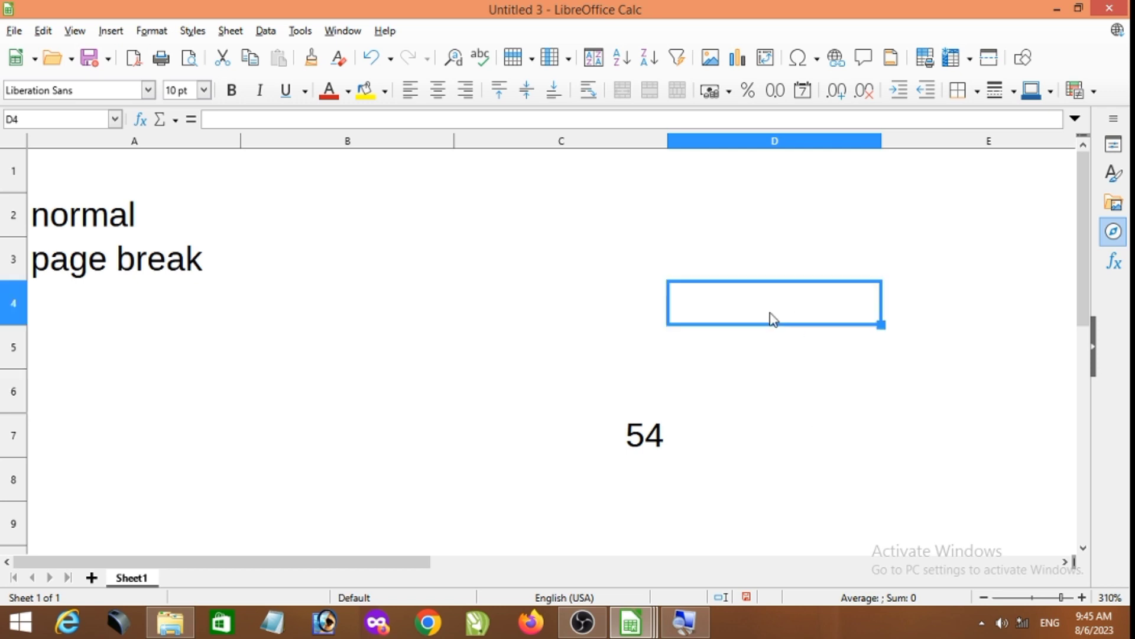
{"action": "left_click", "coordinate": [579, 354]}
{"action": "left_click", "coordinate": [667, 290]}
{"action": "left_click", "coordinate": [704, 306]}
{"action": "left_click", "coordinate": [75, 30]}
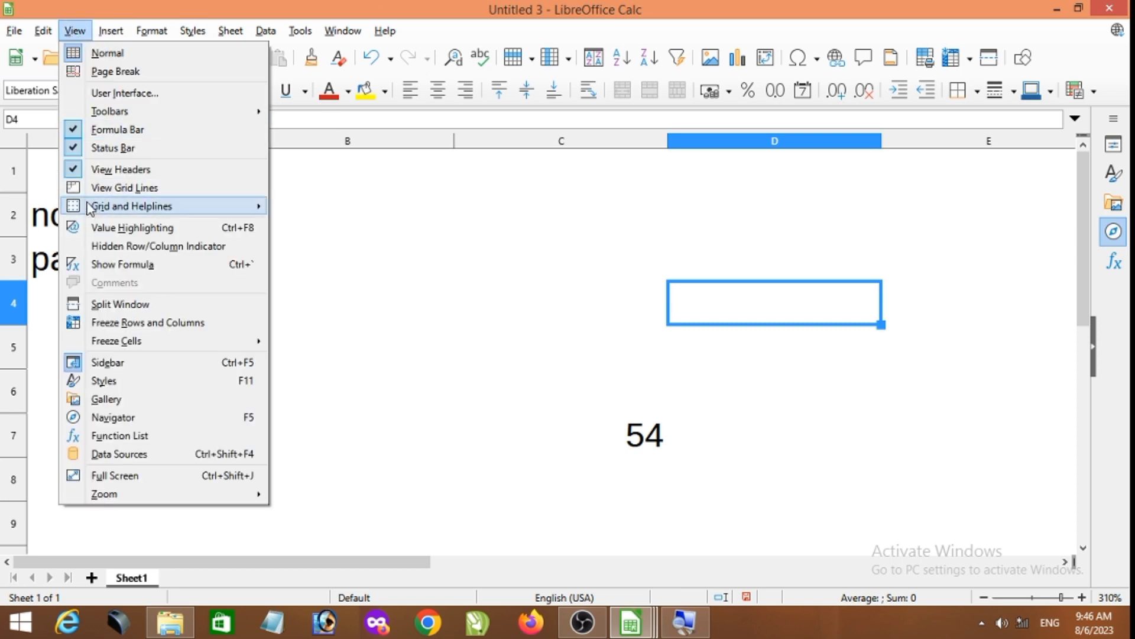
{"action": "left_click", "coordinate": [80, 188]}
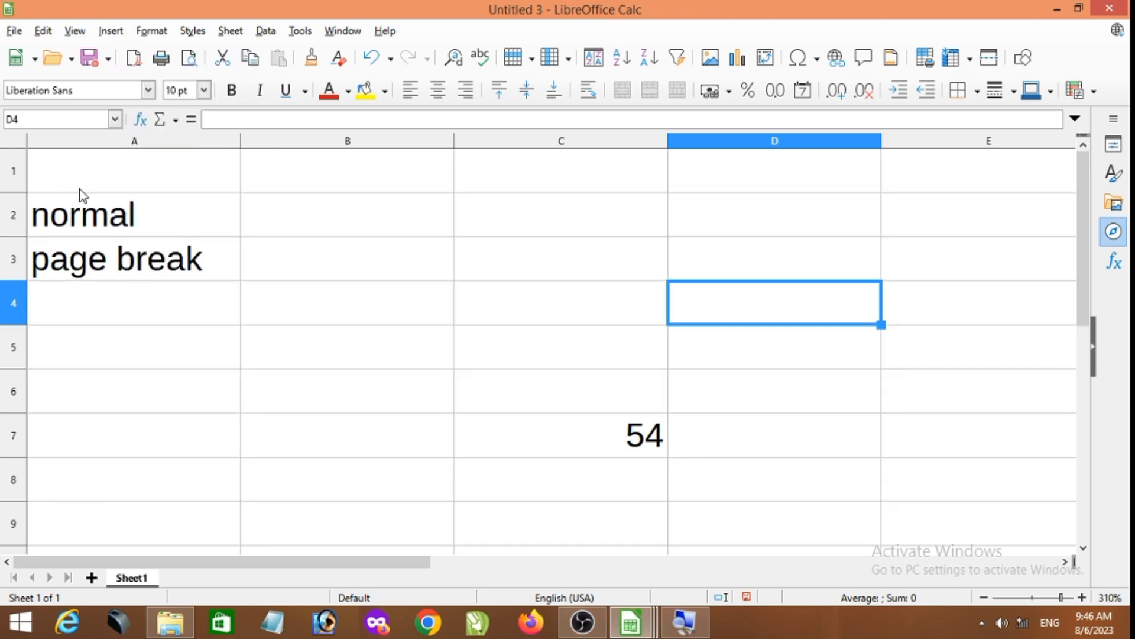
- Enter 12 in cell B4 and 43 in cell B5
{"action": "left_click", "coordinate": [75, 31]}
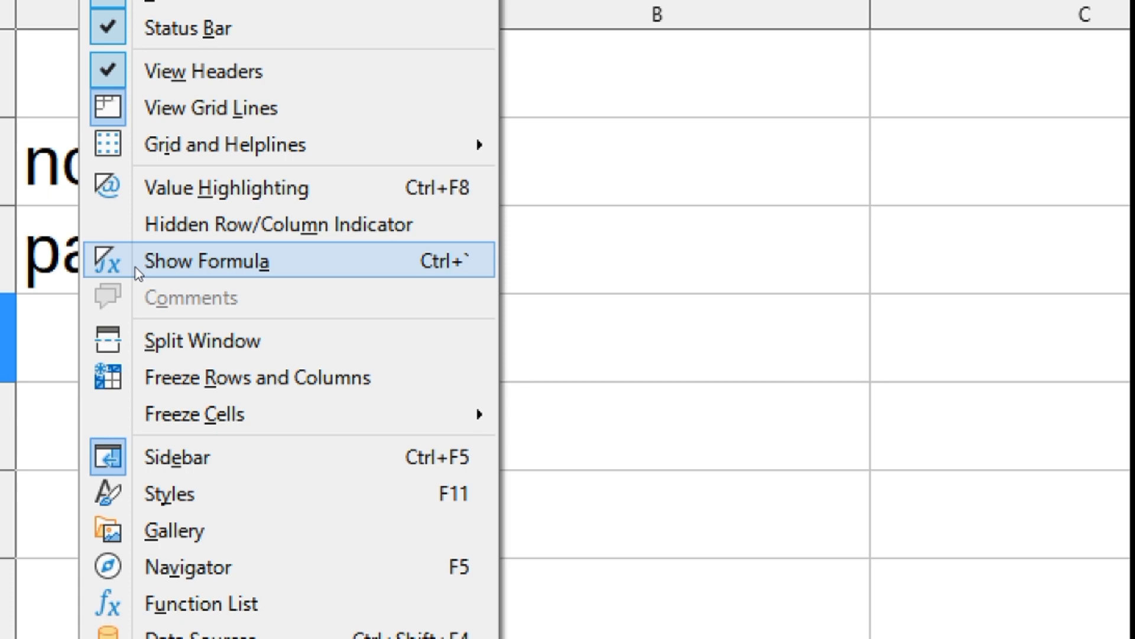
{"action": "key", "text": "Escape"}
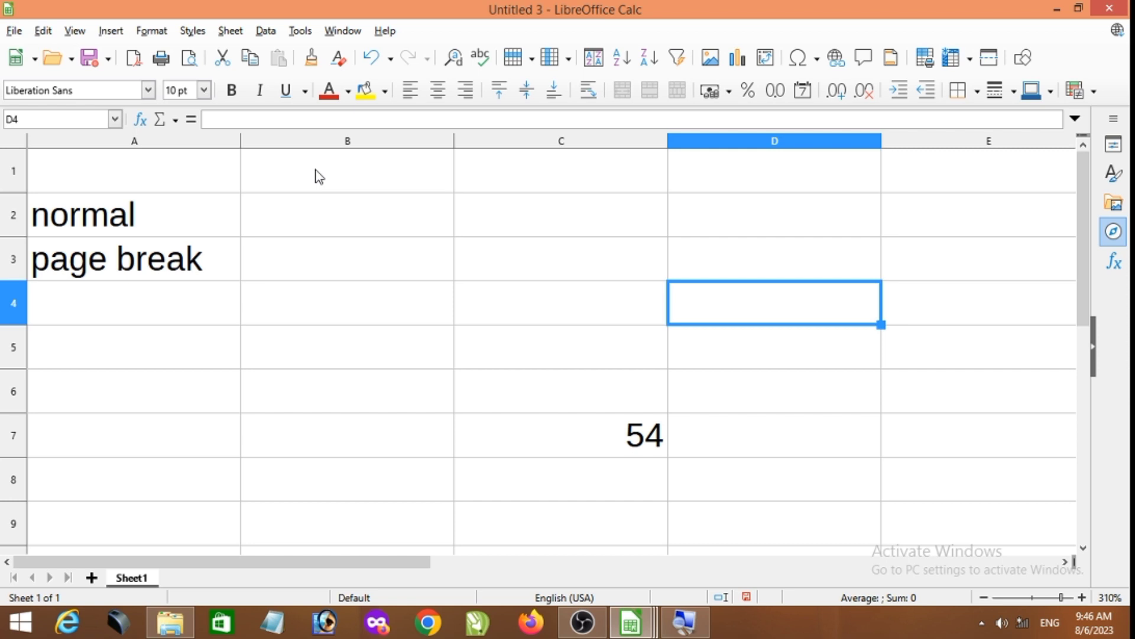
{"action": "left_click", "coordinate": [321, 319]}
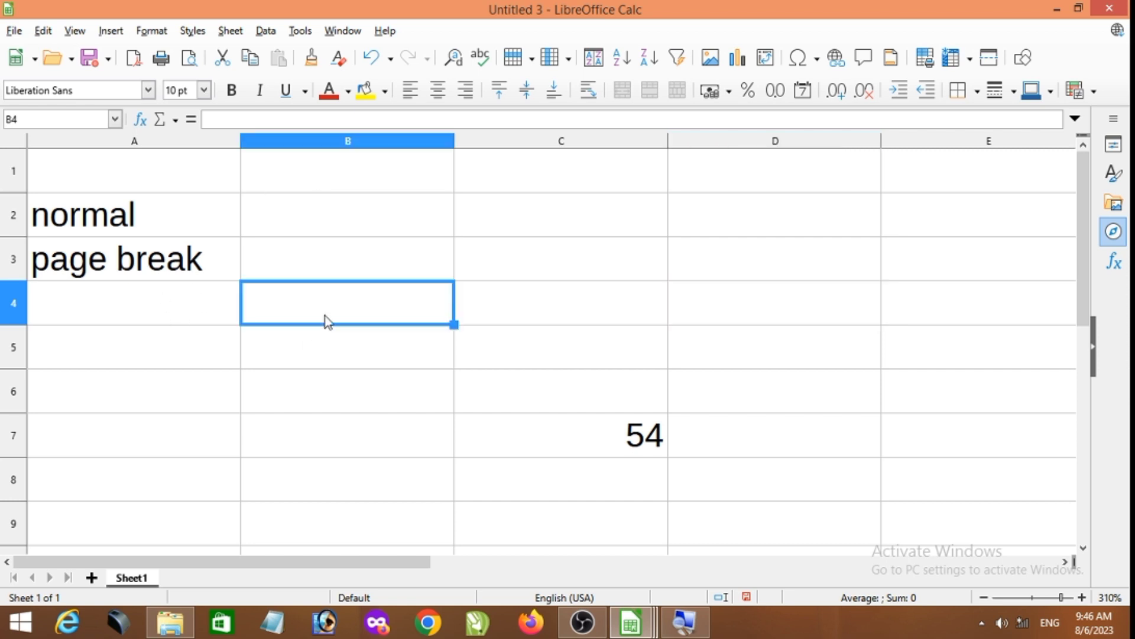
{"action": "type", "text": "12"}
{"action": "left_click", "coordinate": [345, 355]}
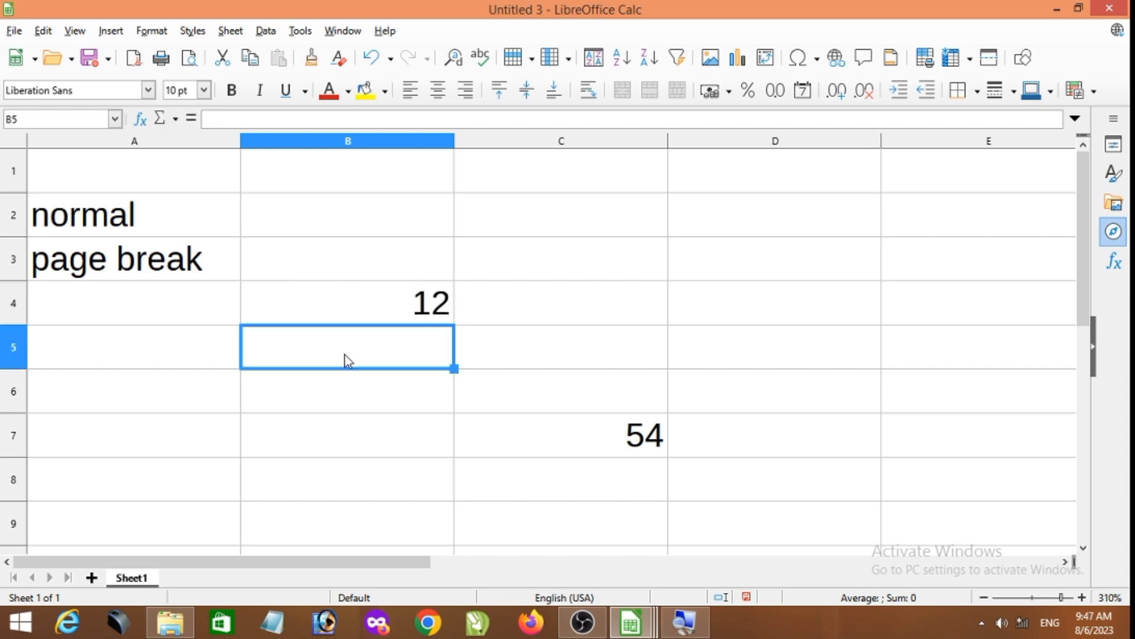
{"action": "type", "text": "43"}
- Enter the formula =SUM(B4:B5) in cell D4
{"action": "left_click", "coordinate": [760, 316]}
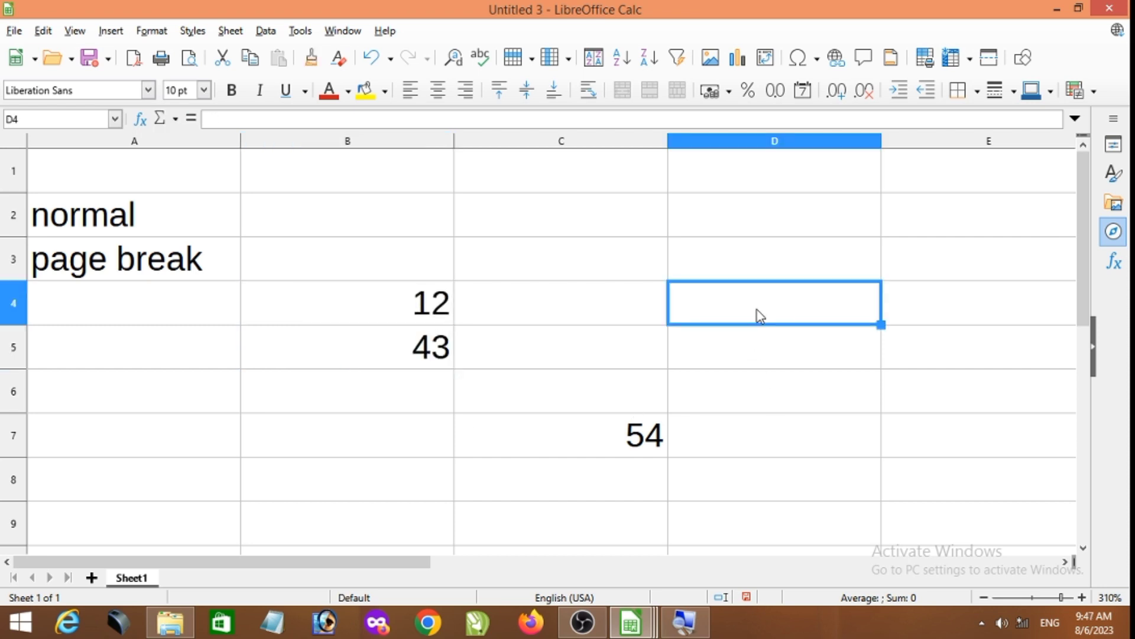
{"action": "type", "text": "=sum"}
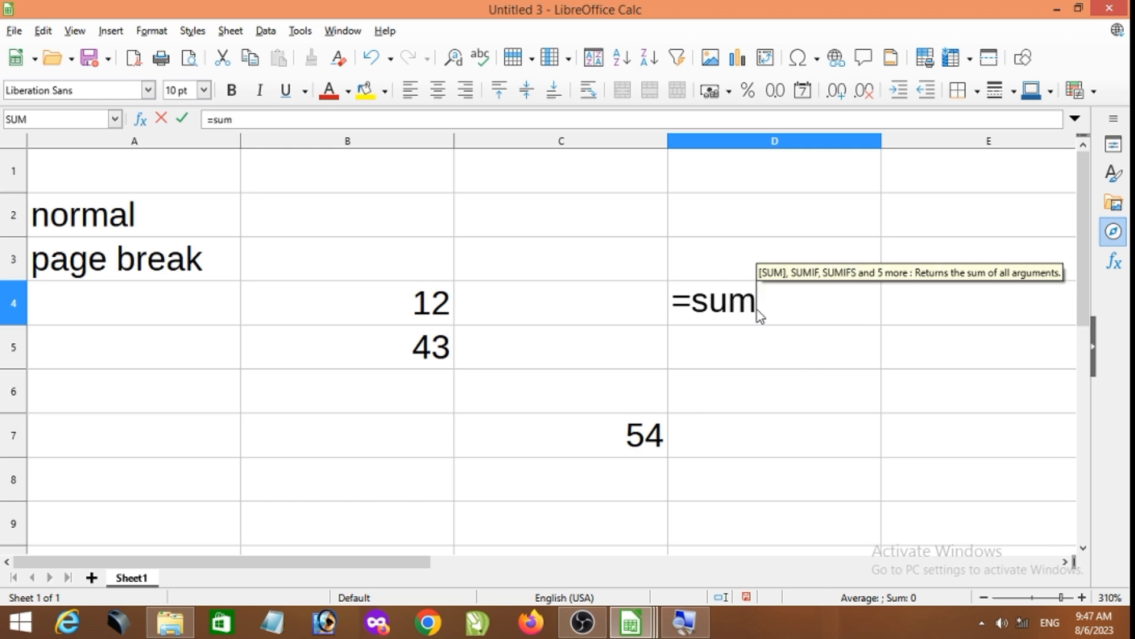
{"action": "type", "text": "("}
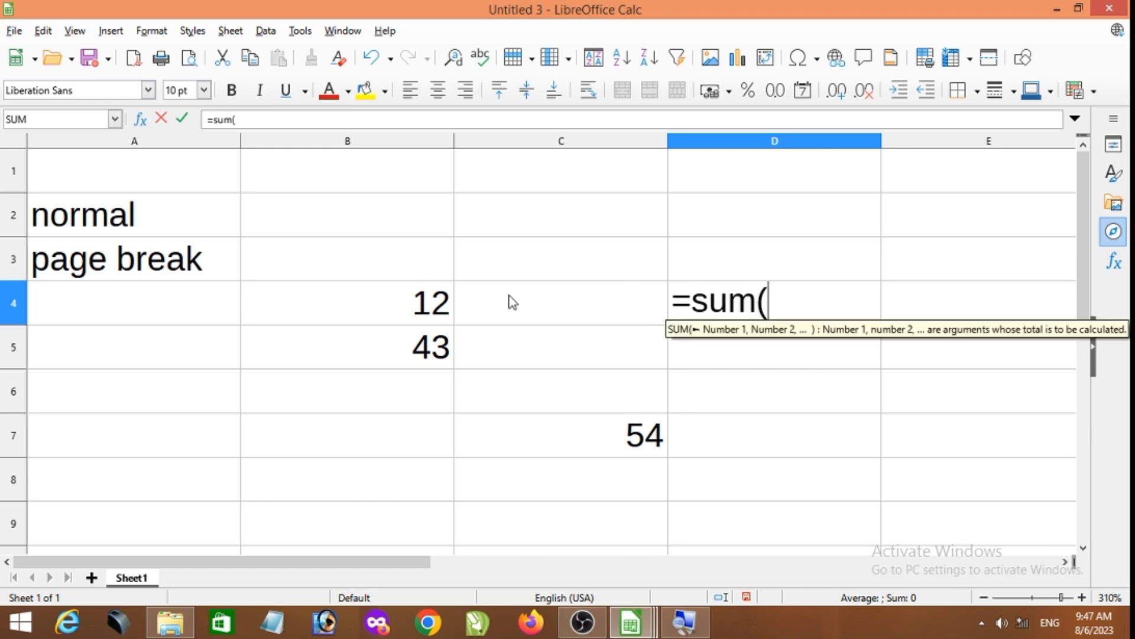
{"action": "left_click", "coordinate": [412, 304]}
{"action": "left_click_drag", "start_coordinate": [412, 304], "coordinate": [419, 349]}
{"action": "type", "text": ")"}
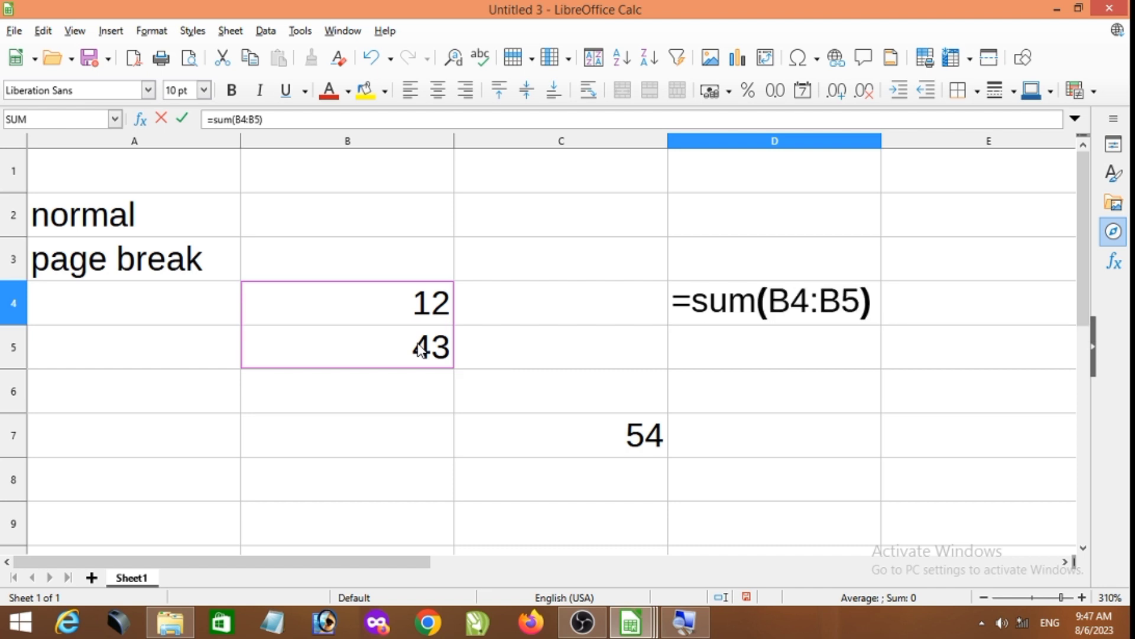
{"action": "key", "text": "Return"}
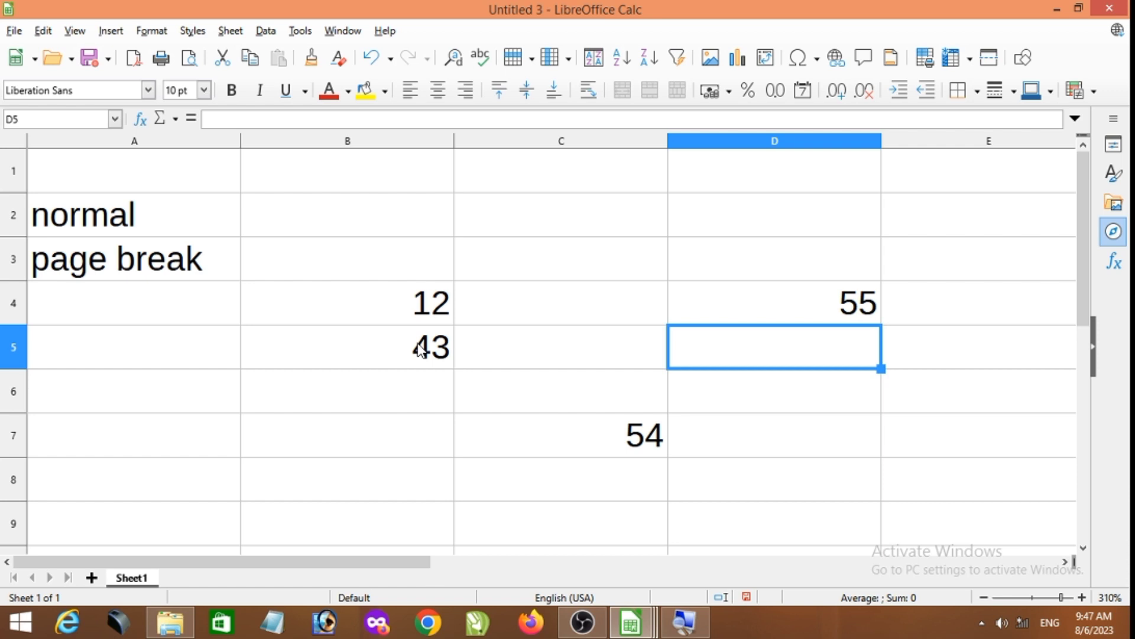
- Display formulas instead of results and widen column D until the whole formula in D4 fits
{"action": "key", "text": "ctrl+grave"}
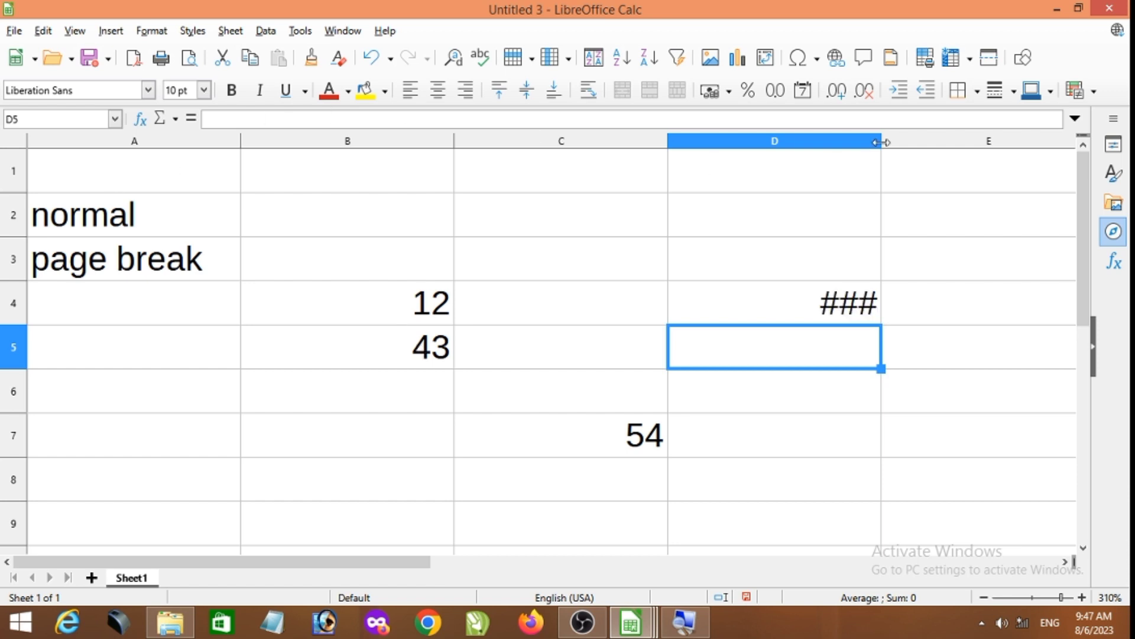
{"action": "left_click_drag", "start_coordinate": [882, 143], "coordinate": [1011, 149]}
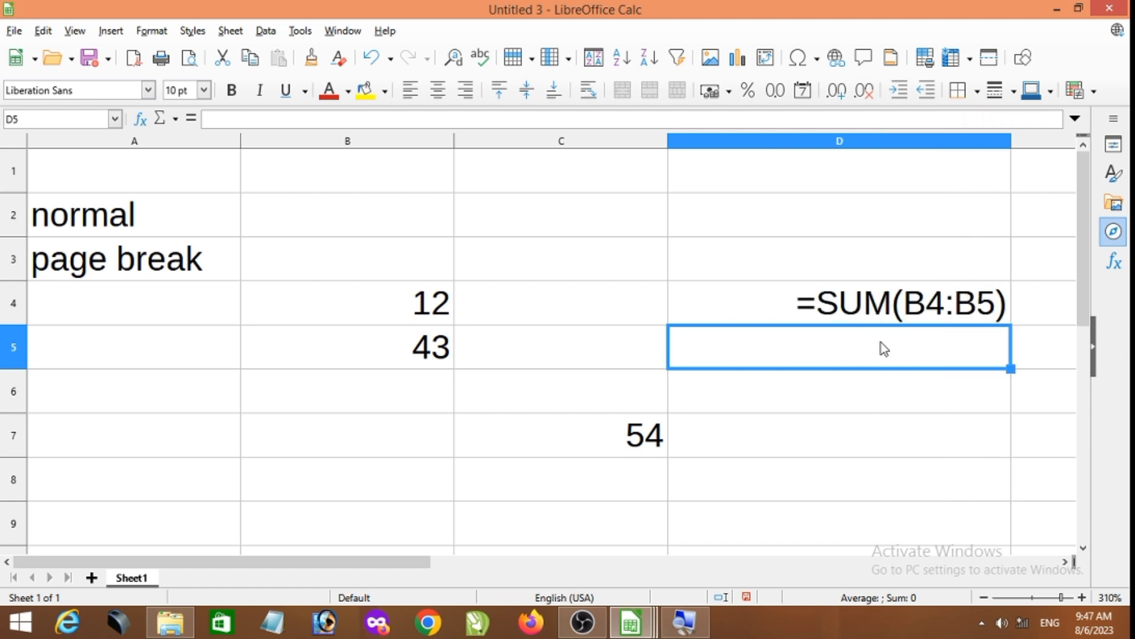
{"action": "type", "text": "`"}
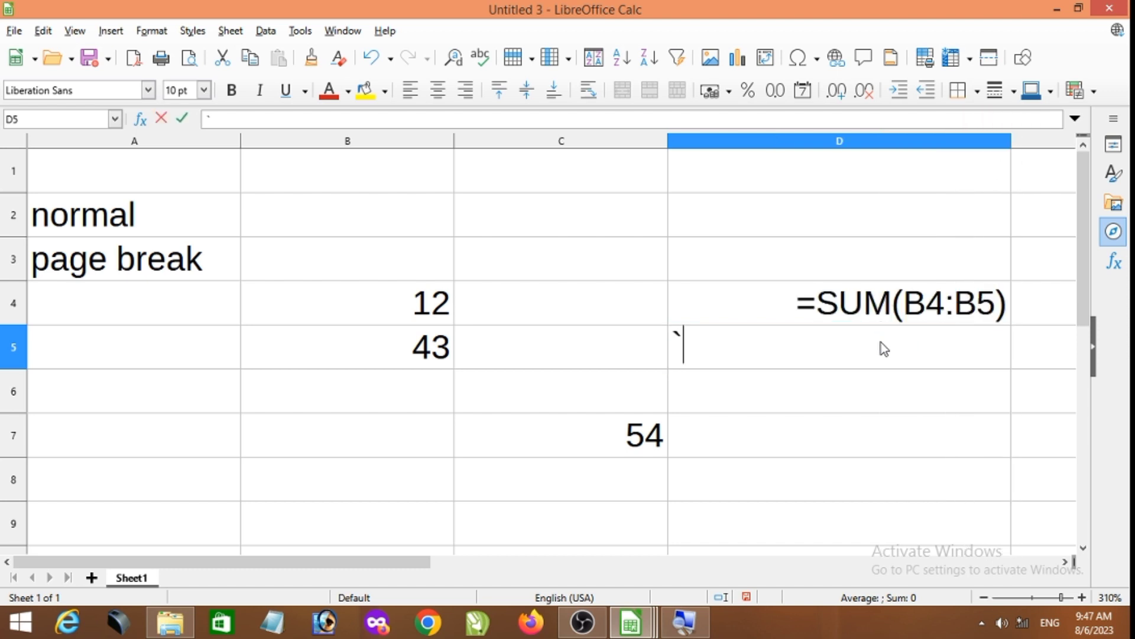
{"action": "key", "text": "BackSpace"}
- Toggle the formula display off and on several times, ending with calculated results displayed
{"action": "key", "text": "ctrl+grave"}
{"action": "key", "text": "ctrl+grave"}
{"action": "key", "text": "ctrl+grave"}
{"action": "key", "text": "ctrl+grave"}
{"action": "key", "text": "ctrl+grave"}
{"action": "key", "text": "ctrl+grave"}
{"action": "key", "text": "ctrl+grave"}
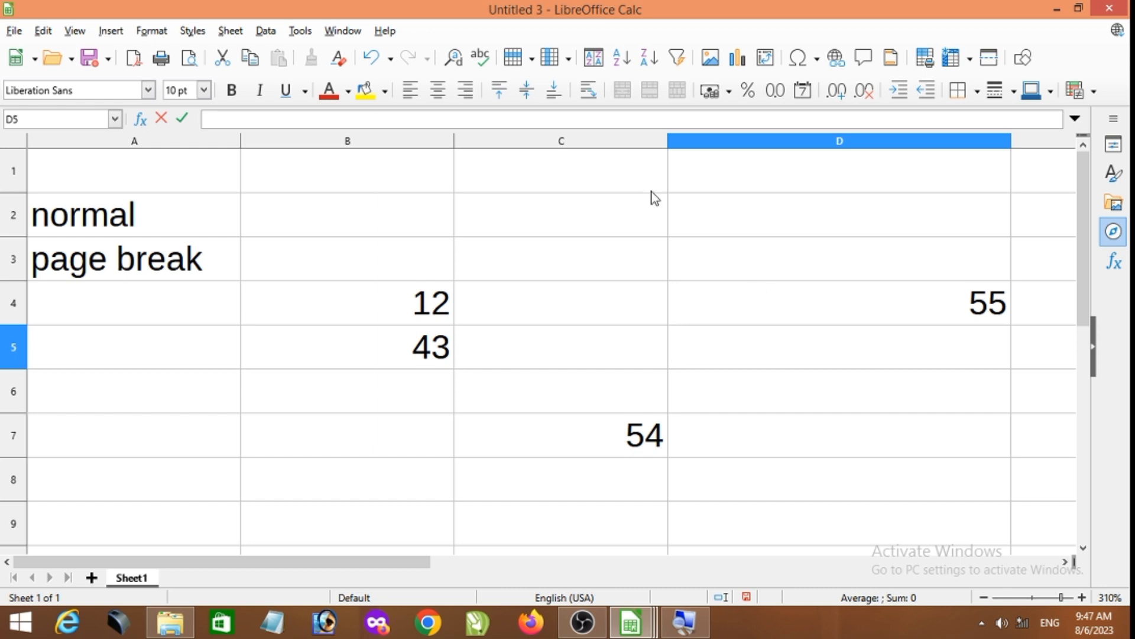
- End the edit in cell D5 and select cell A7
{"action": "left_click", "coordinate": [74, 30]}
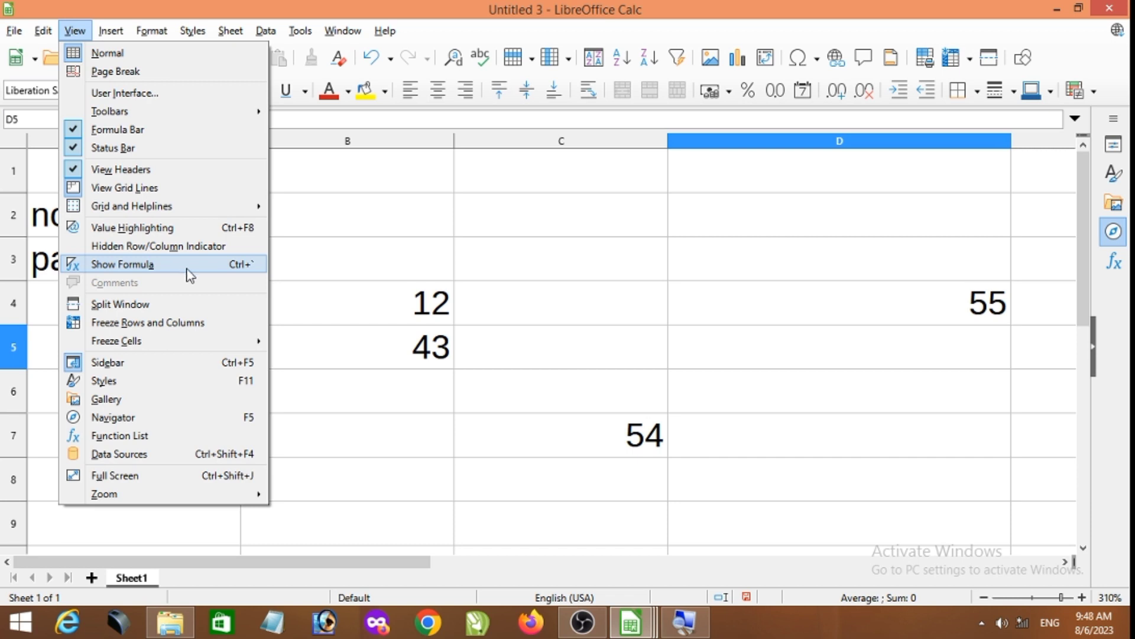
{"action": "left_click", "coordinate": [544, 284]}
{"action": "left_click", "coordinate": [229, 453]}
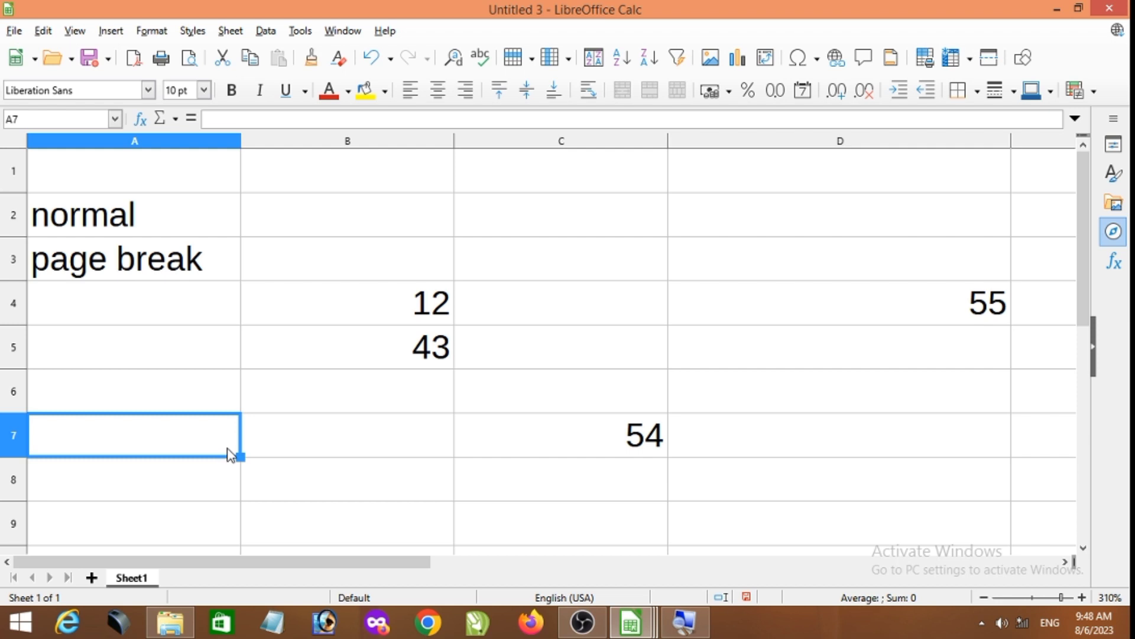
- Enter the formula =B4*B5 in cell A7
{"action": "type", "text": "="}
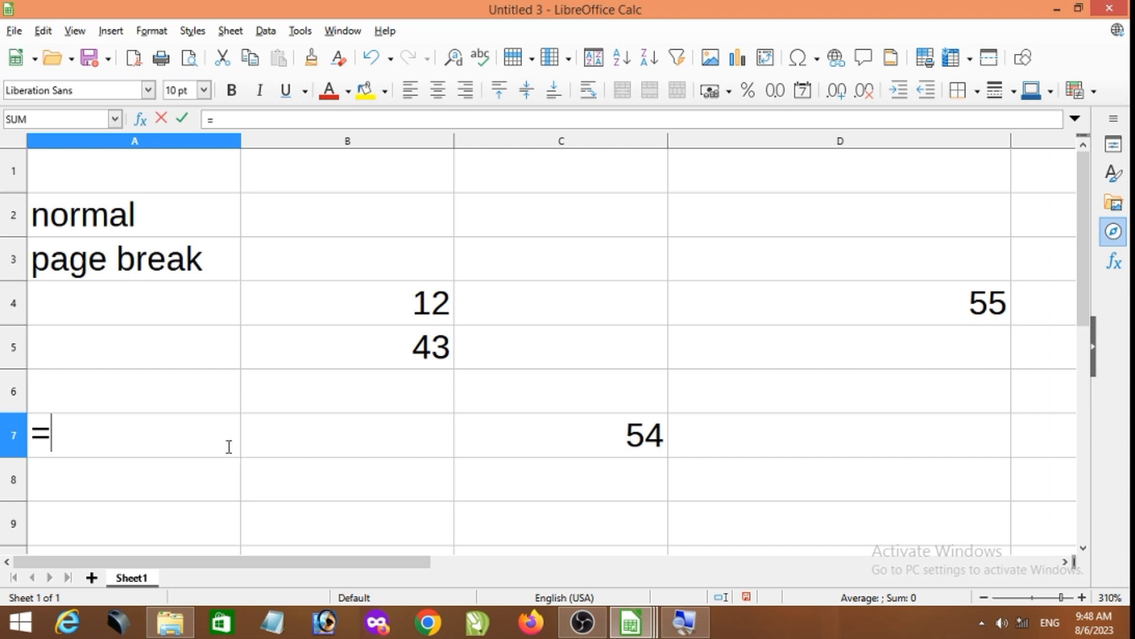
{"action": "left_click", "coordinate": [421, 296]}
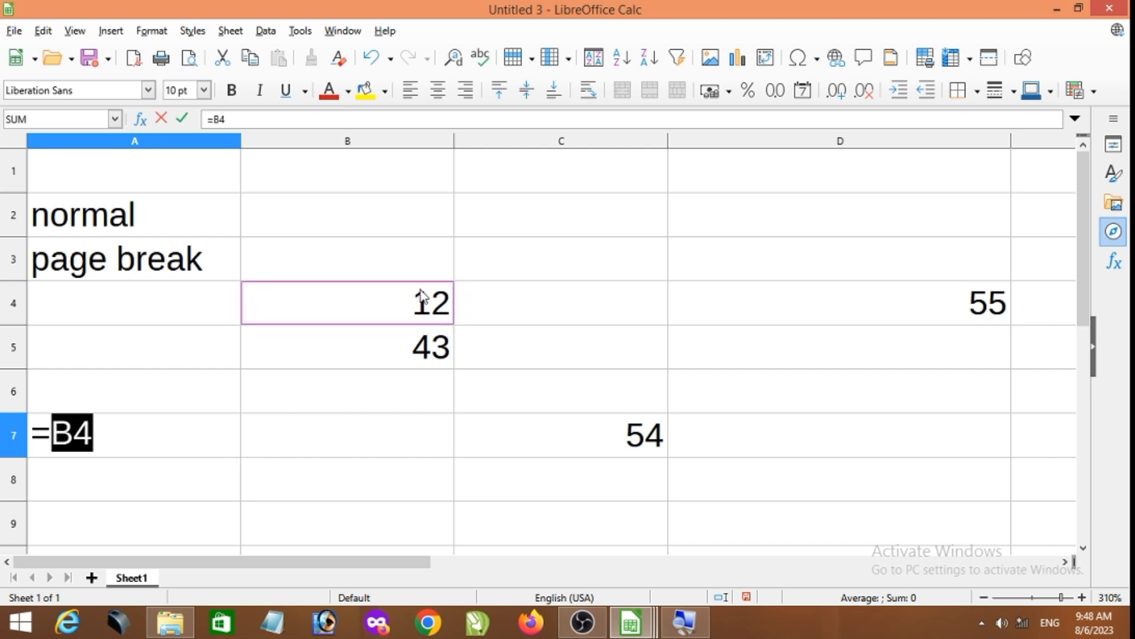
{"action": "type", "text": "*"}
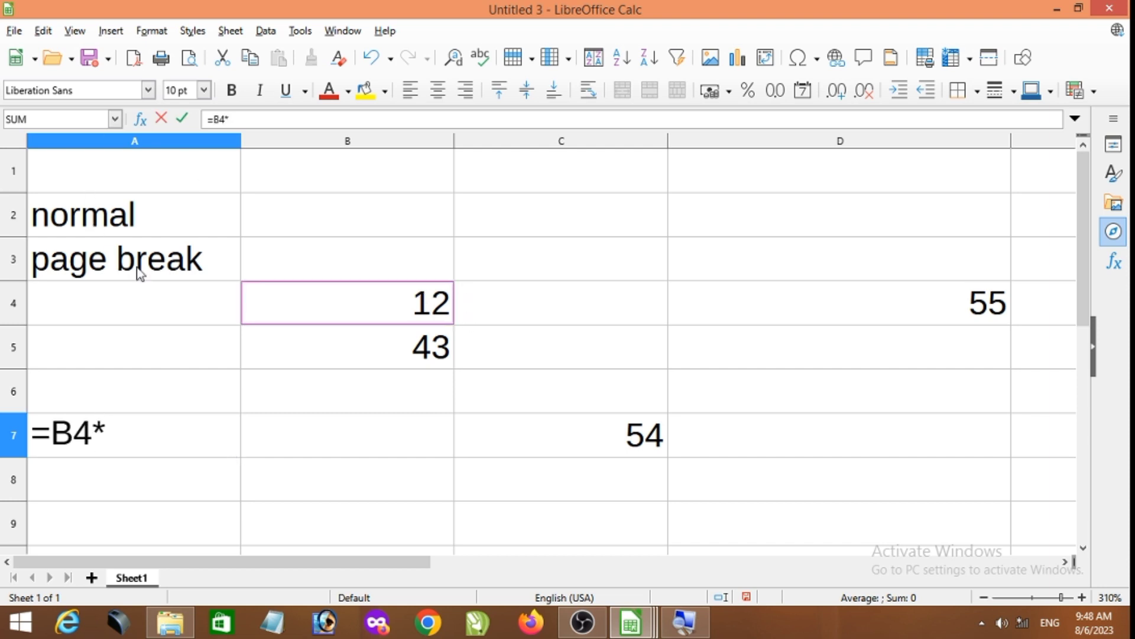
{"action": "left_click", "coordinate": [362, 355]}
{"action": "key", "text": "Return"}
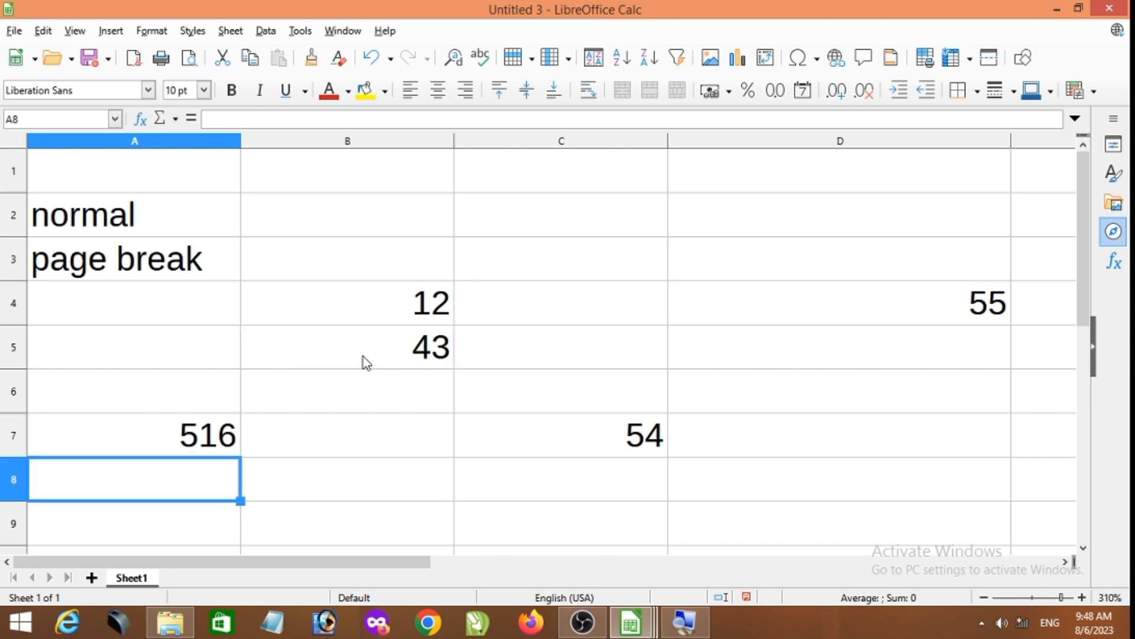
- Enter the formula =C7/B4 in cell B9
{"action": "left_click", "coordinate": [436, 514]}
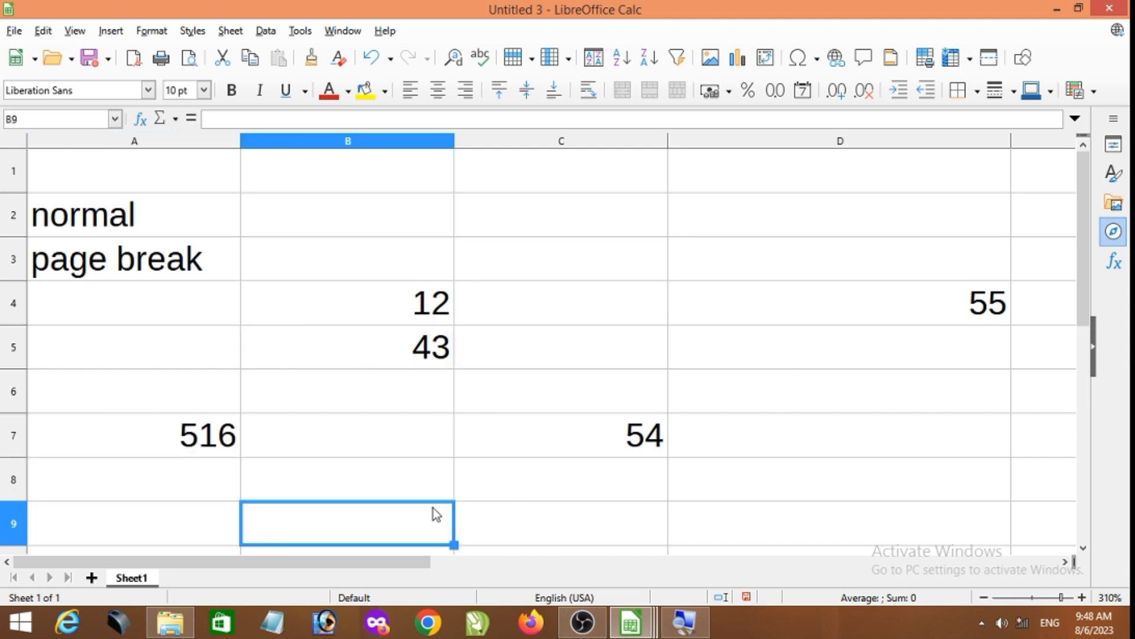
{"action": "type", "text": "="}
{"action": "left_click", "coordinate": [517, 448]}
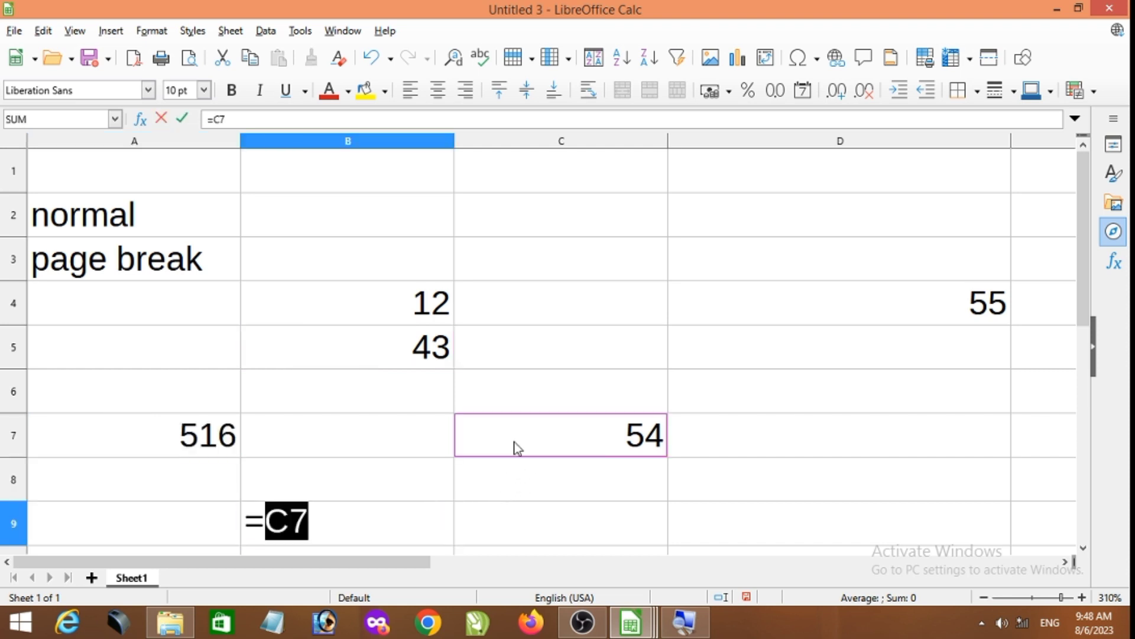
{"action": "type", "text": "/"}
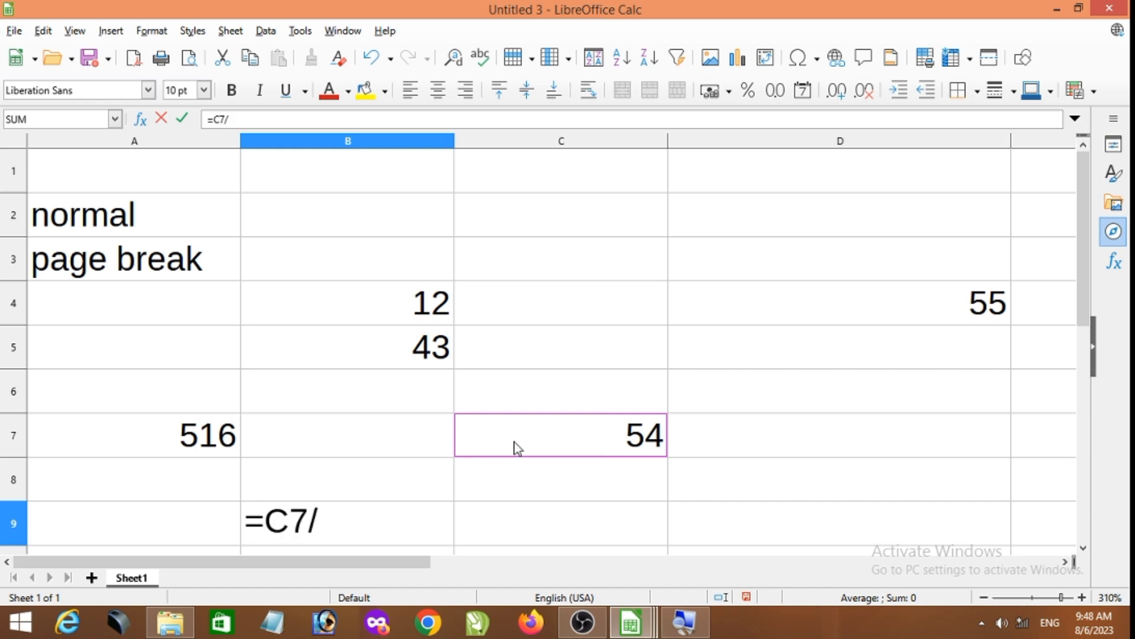
{"action": "left_click", "coordinate": [398, 294]}
{"action": "key", "text": "Return"}
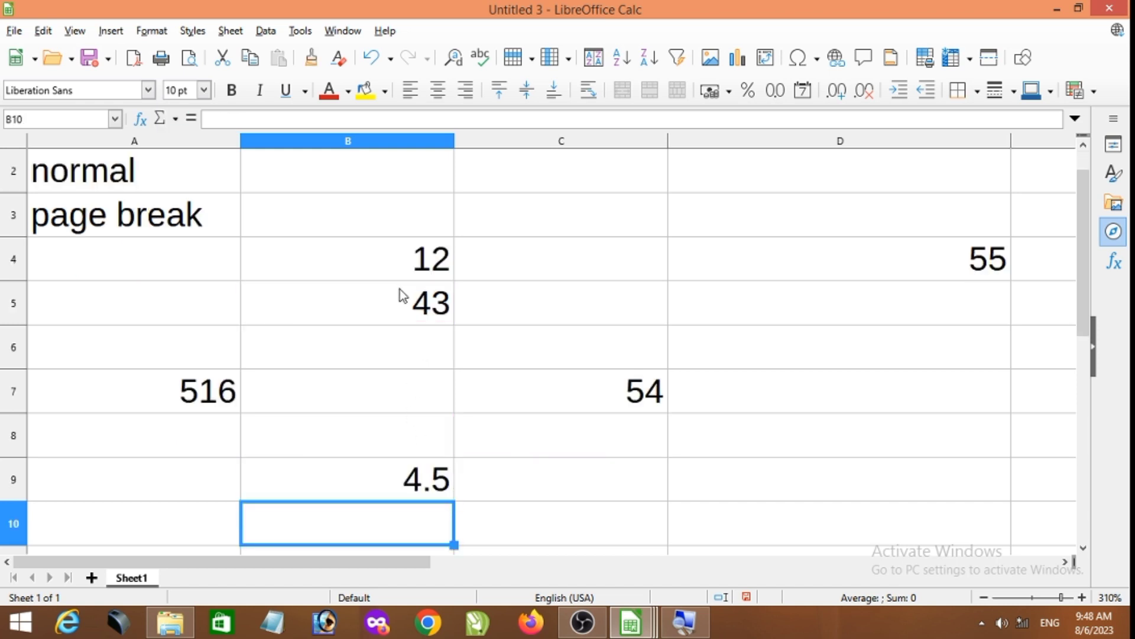
- Display the formulas instead of the results, return to calculated results, and look over the view options
{"action": "key", "text": "ctrl+grave"}
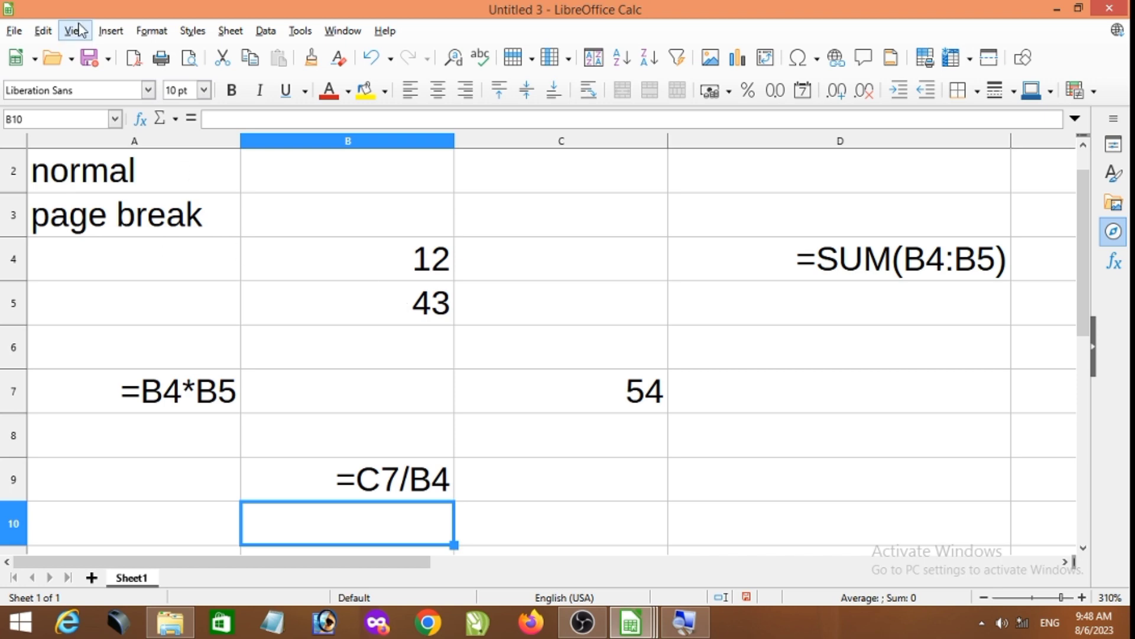
{"action": "key", "text": "ctrl+grave"}
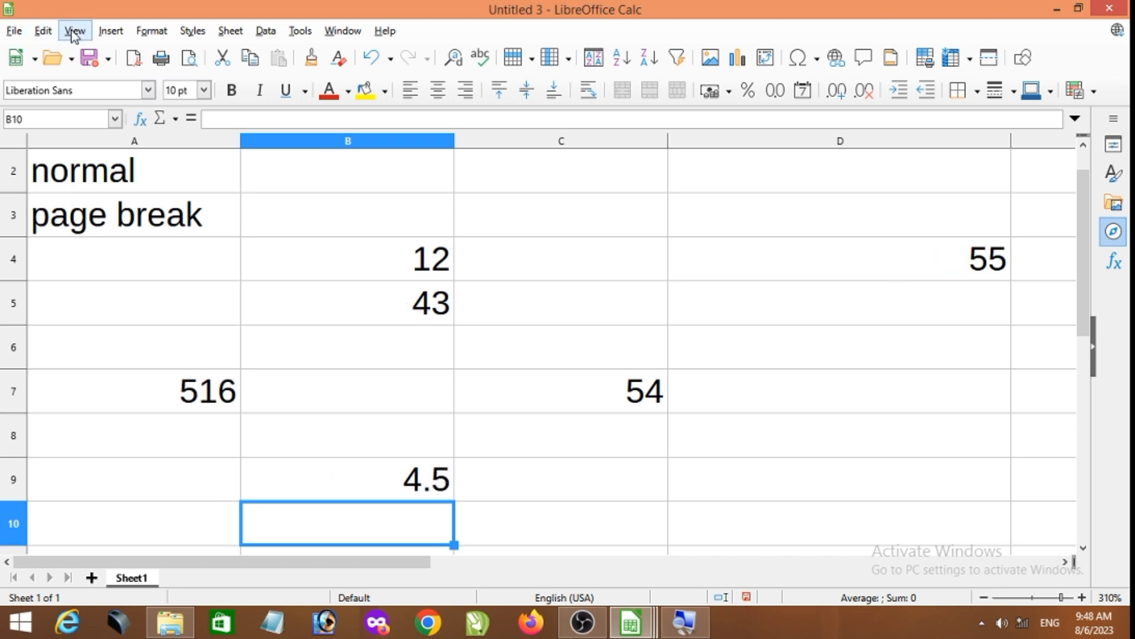
{"action": "left_click", "coordinate": [75, 31]}
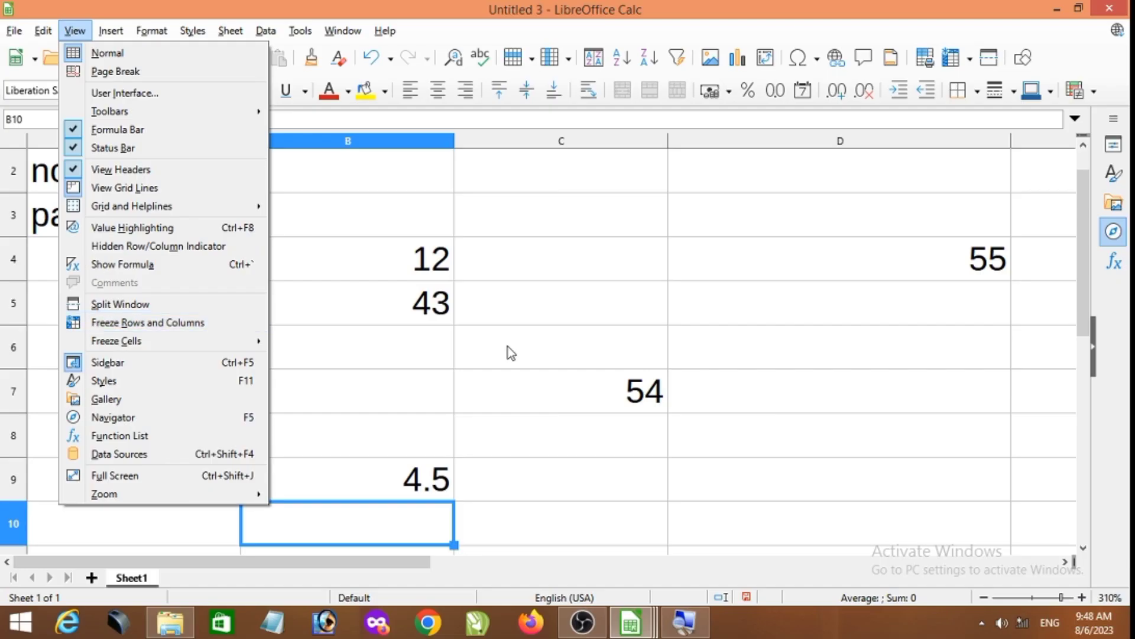
{"action": "left_click", "coordinate": [515, 285]}
{"action": "scroll", "coordinate": [354, 261], "scroll_direction": "up", "scroll_amount": 1}
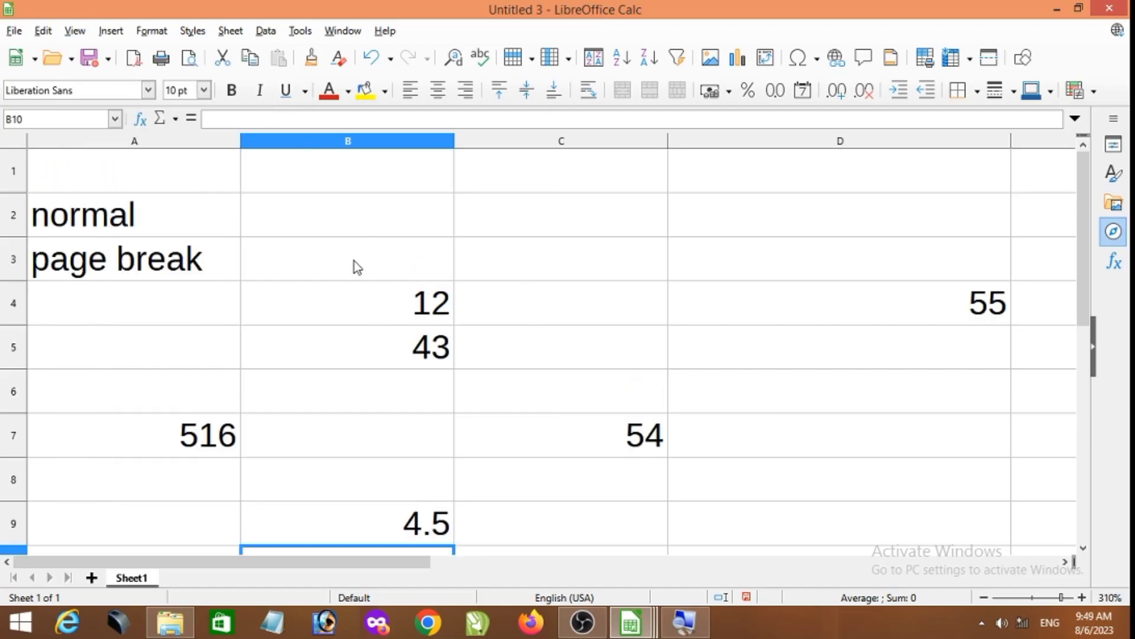
- Add a new sheet and enter the headers name, address, f namne and m name in cells A1 to D1
{"action": "left_click", "coordinate": [92, 577]}
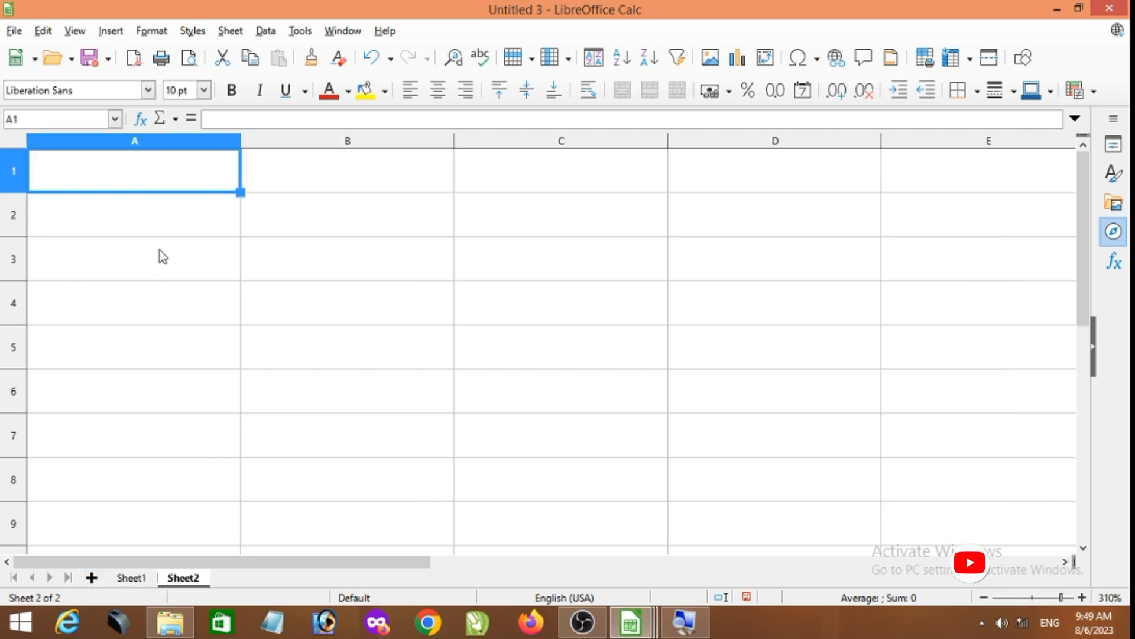
{"action": "scroll", "coordinate": [160, 249], "scroll_direction": "up", "scroll_amount": 1}
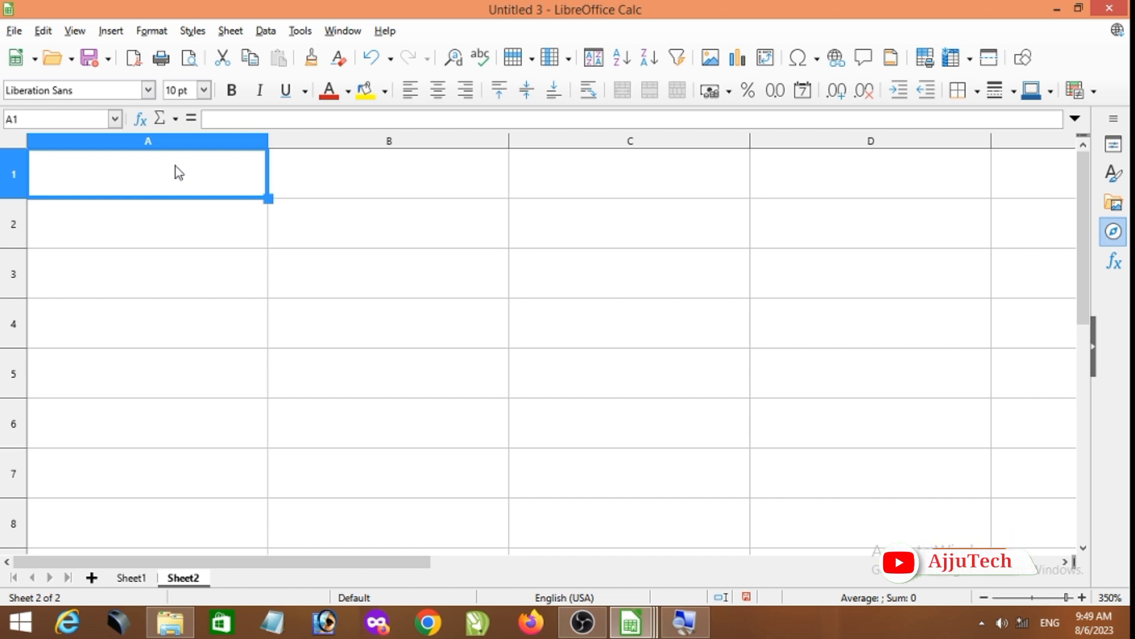
{"action": "type", "text": "name"}
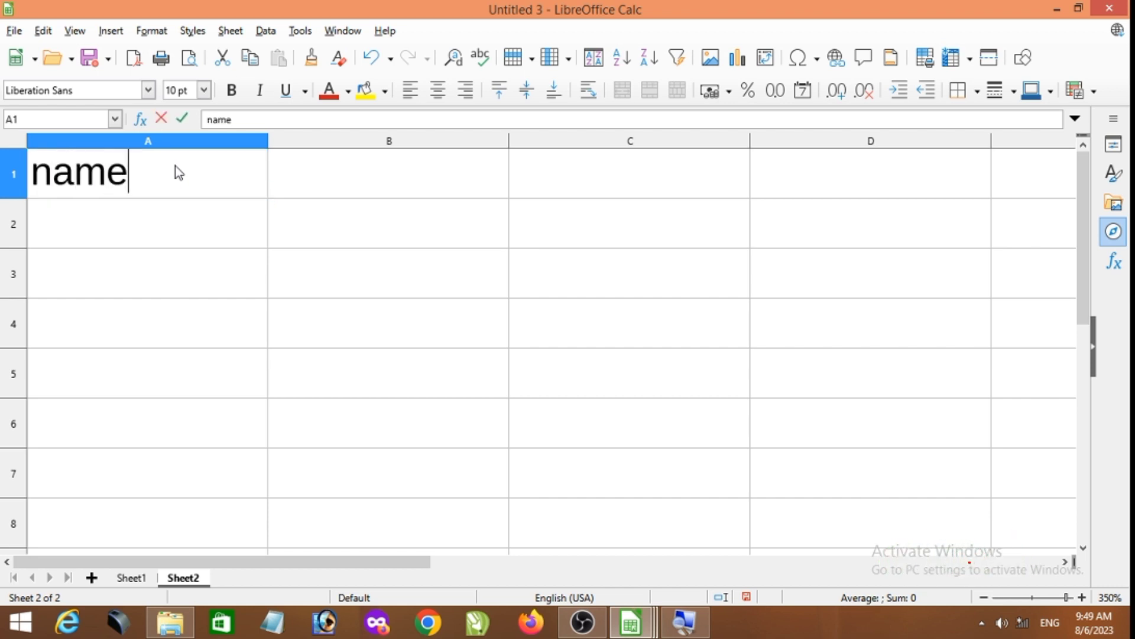
{"action": "key", "text": "Tab"}
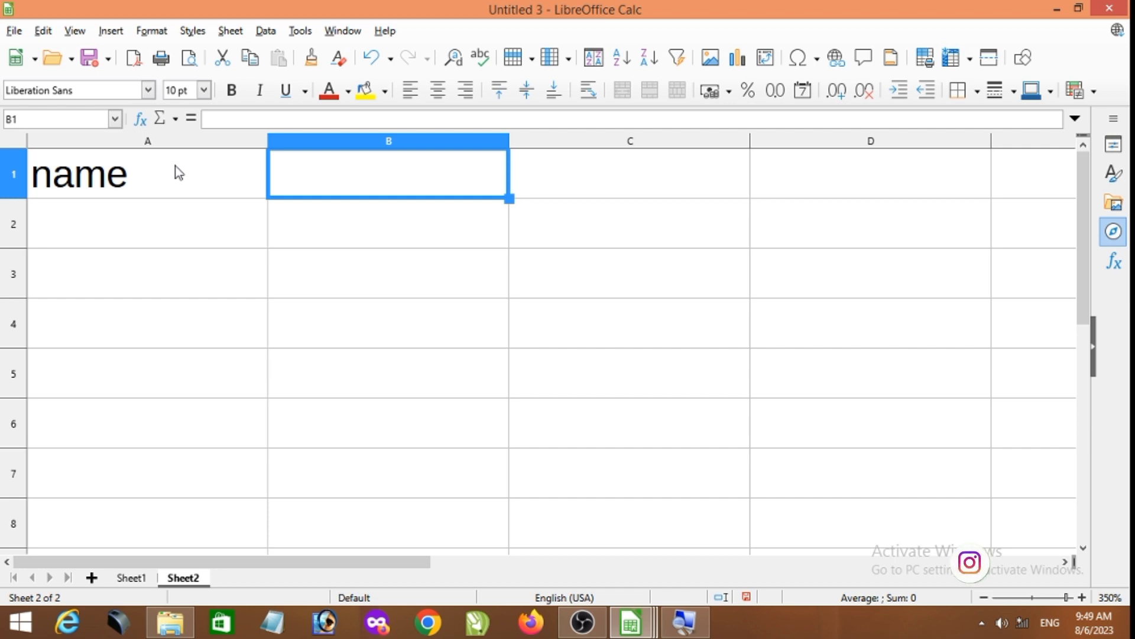
{"action": "type", "text": "address"}
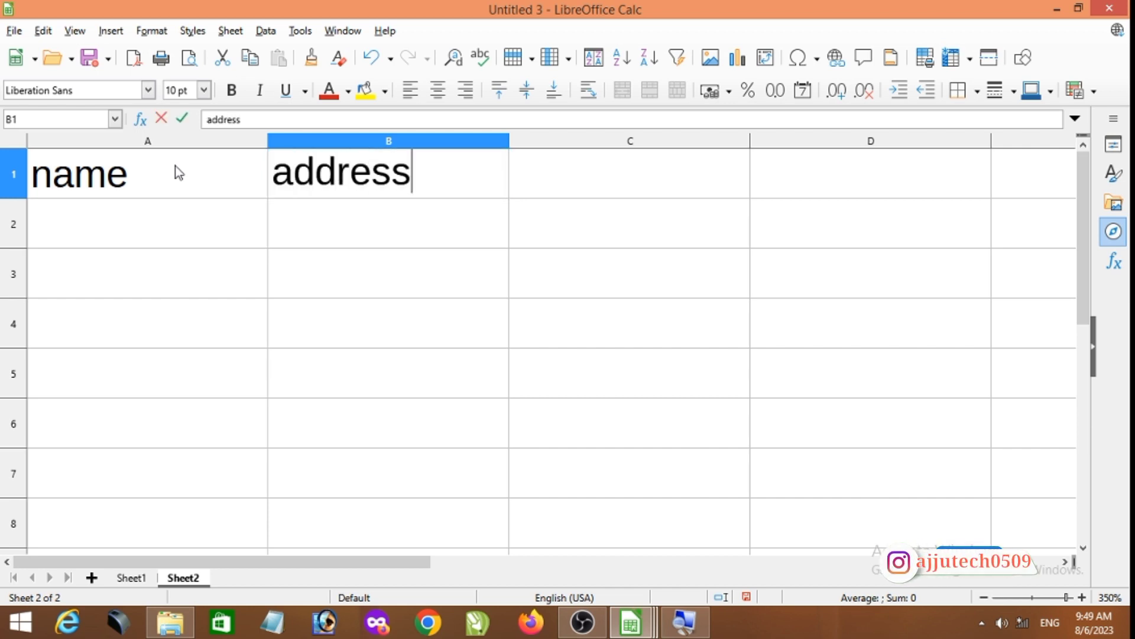
{"action": "key", "text": "Tab"}
{"action": "type", "text": "f namne"}
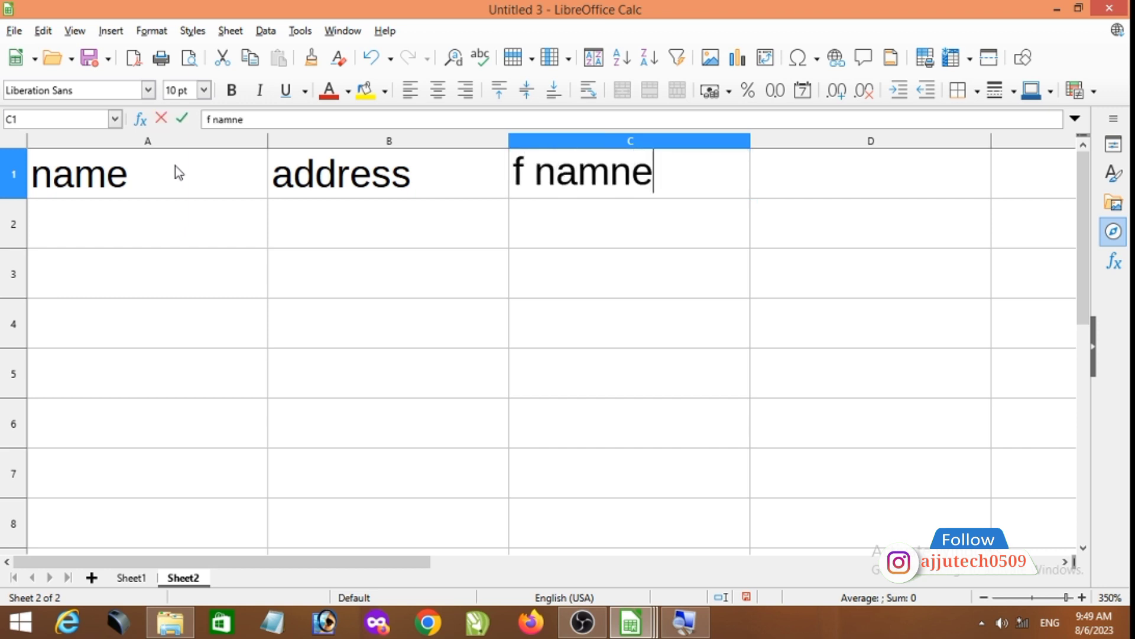
{"action": "key", "text": "Tab"}
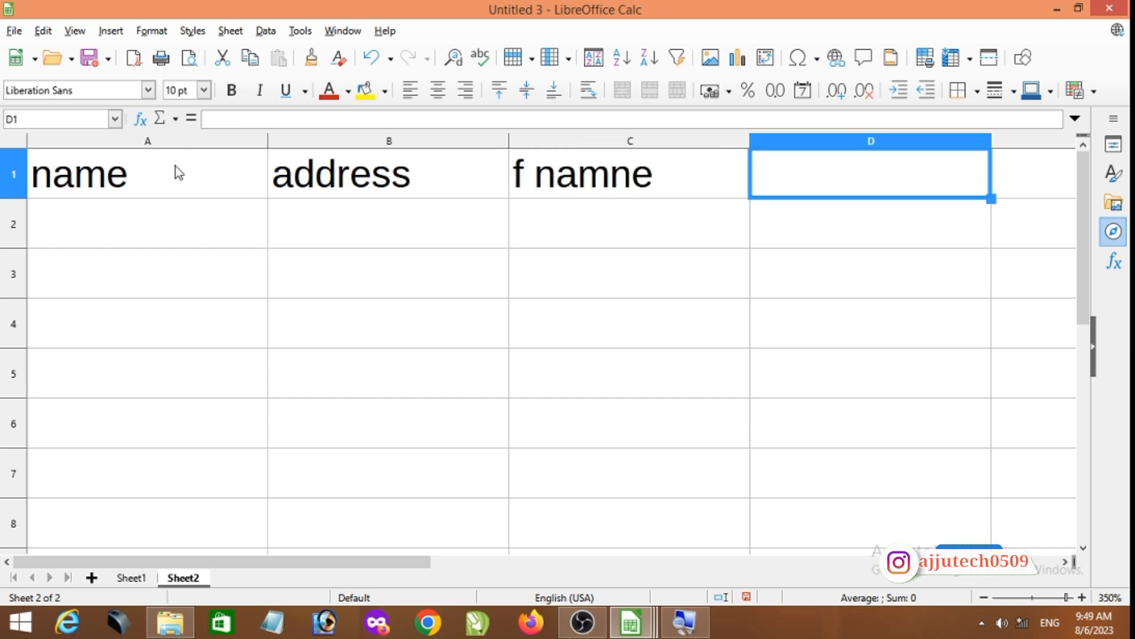
{"action": "type", "text": "m nam"}
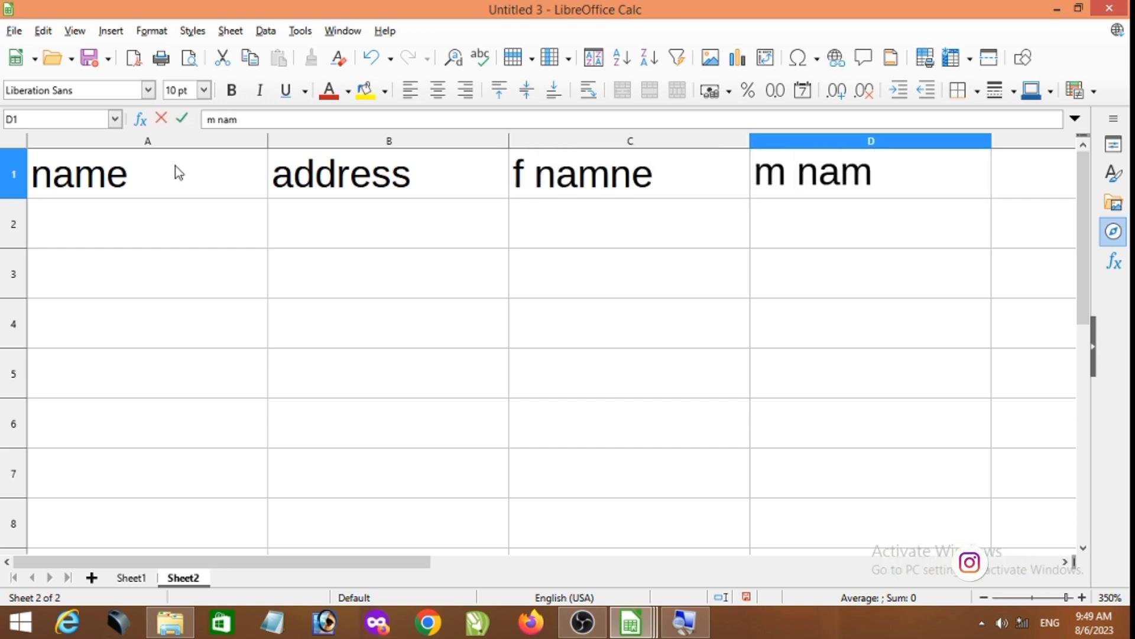
{"action": "type", "text": "e"}
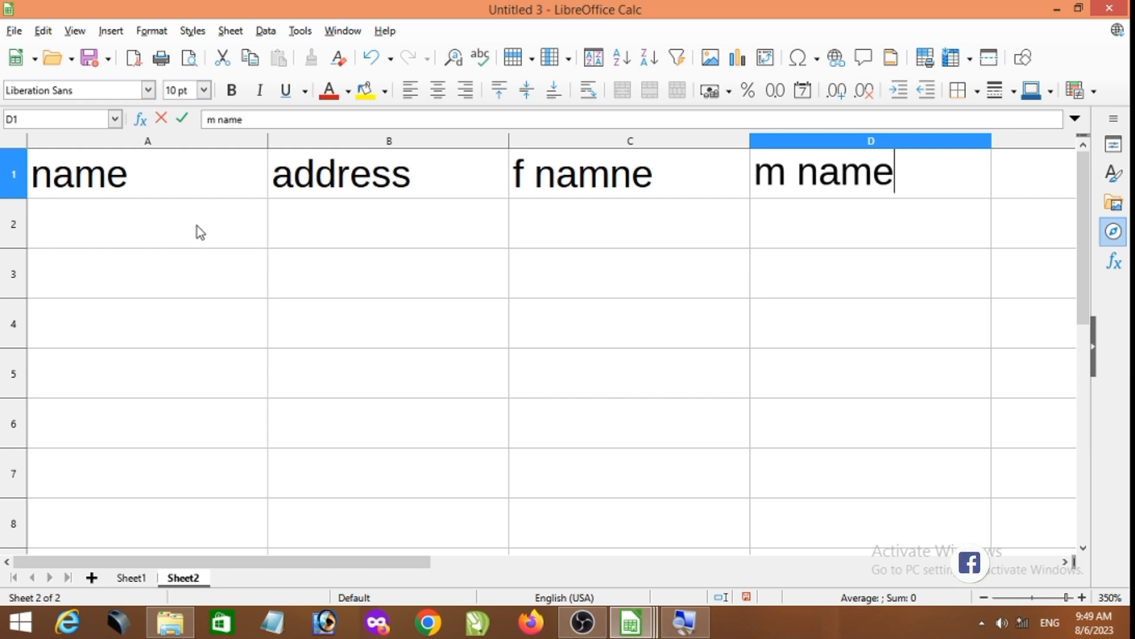
- Fill in the first record's name in A2 and its address in B2
{"action": "scroll", "coordinate": [256, 245], "scroll_direction": "up", "scroll_amount": 1}
{"action": "left_click", "coordinate": [172, 246]}
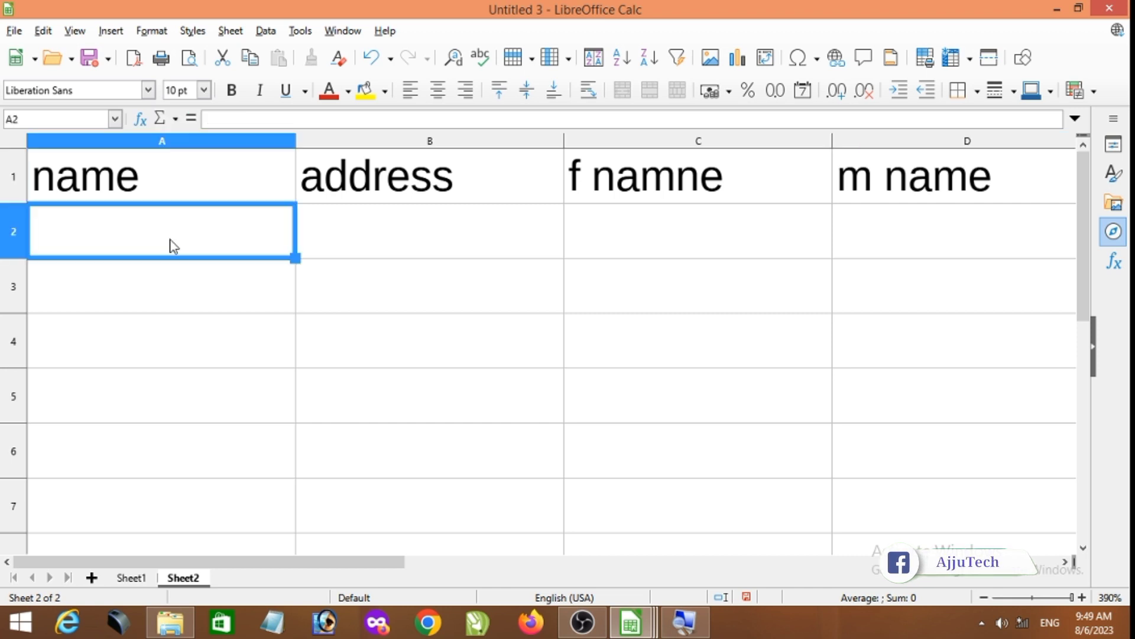
{"action": "type", "text": "a"}
{"action": "key", "text": "BackSpace"}
{"action": "type", "text": "m"}
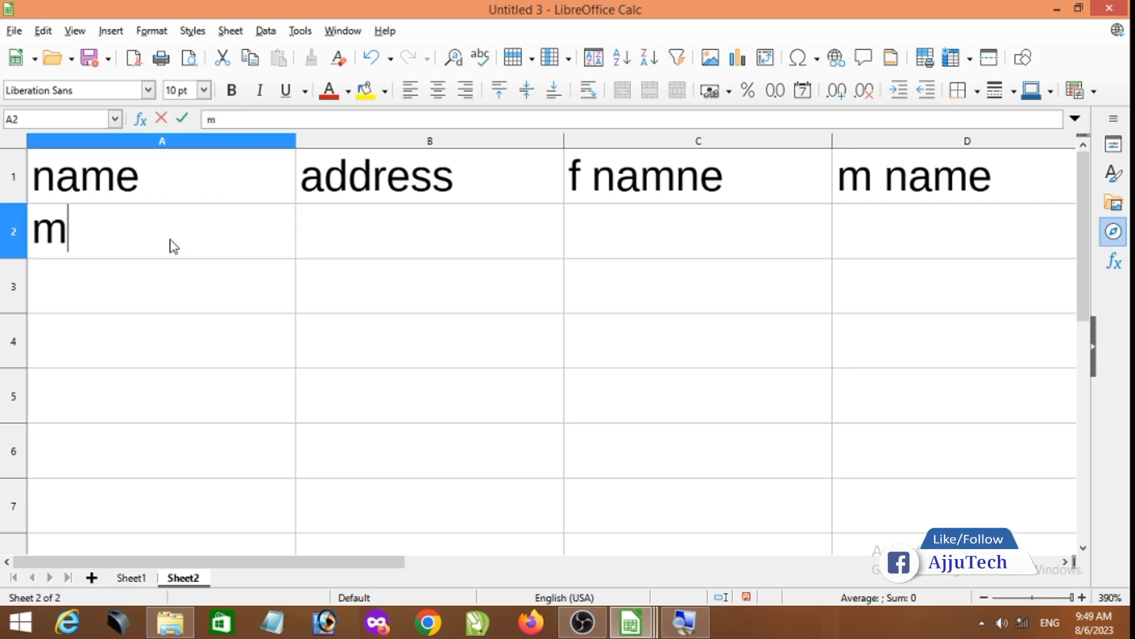
{"action": "type", "text": "ahesh"}
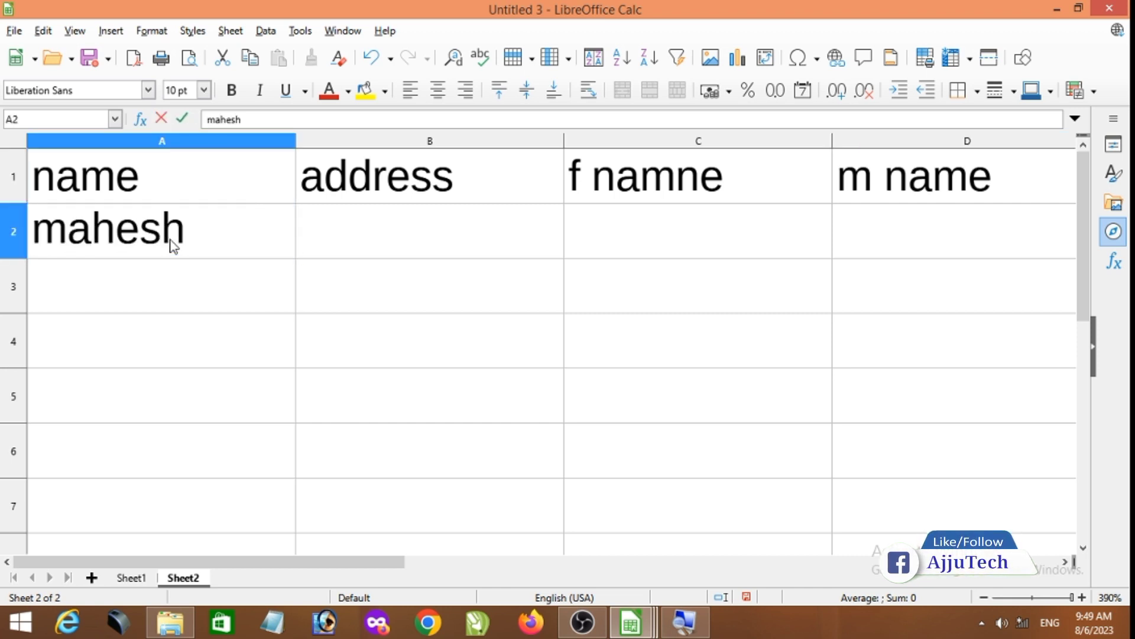
{"action": "key", "text": "Tab"}
{"action": "type", "text": "y"}
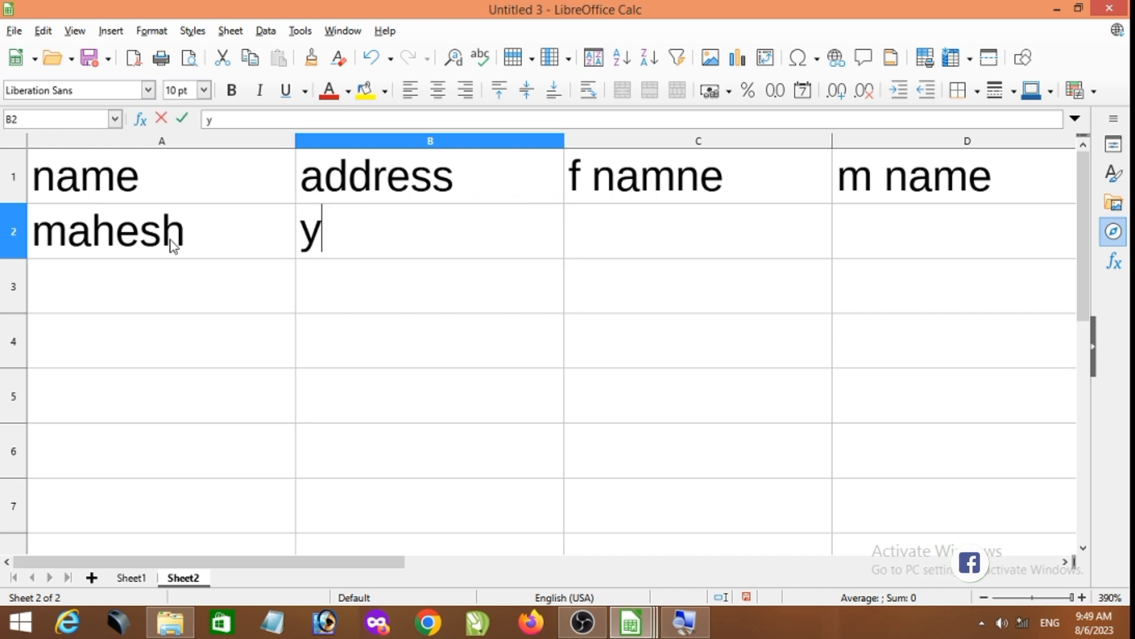
{"action": "key", "text": "BackSpace"}
{"action": "type", "text": "ty"}
{"action": "key", "text": "BackSpace"}
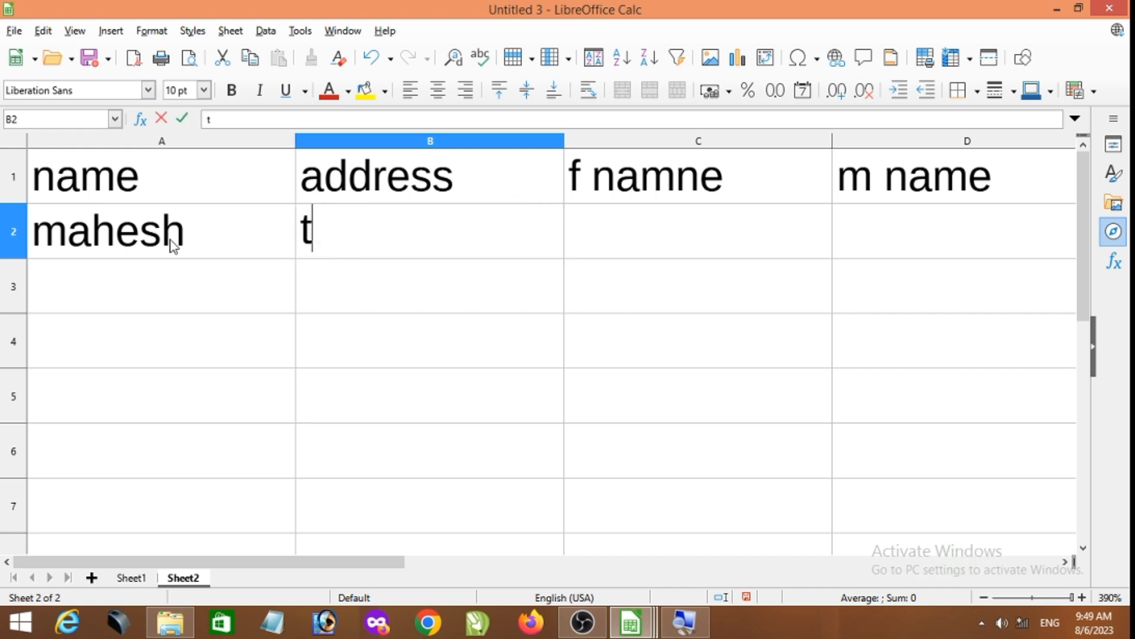
{"action": "type", "text": "kd"}
{"action": "key", "text": "Tab"}
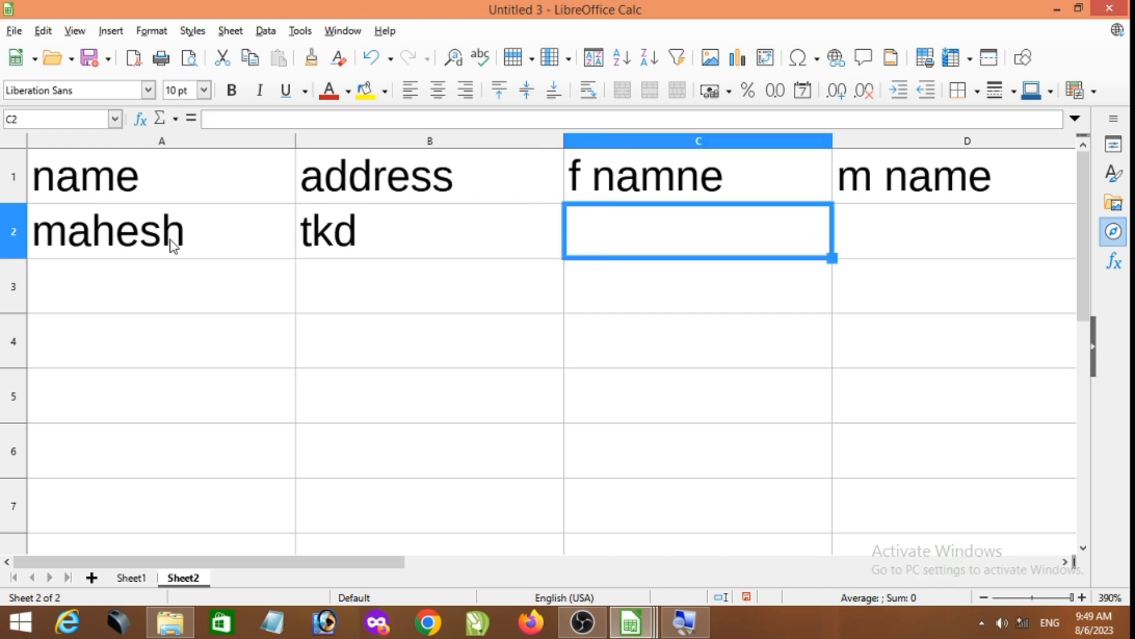
- Complete the first record with the two parents' names in C2 and D2, ending with Sheet2 displayed
{"action": "type", "text": "su"}
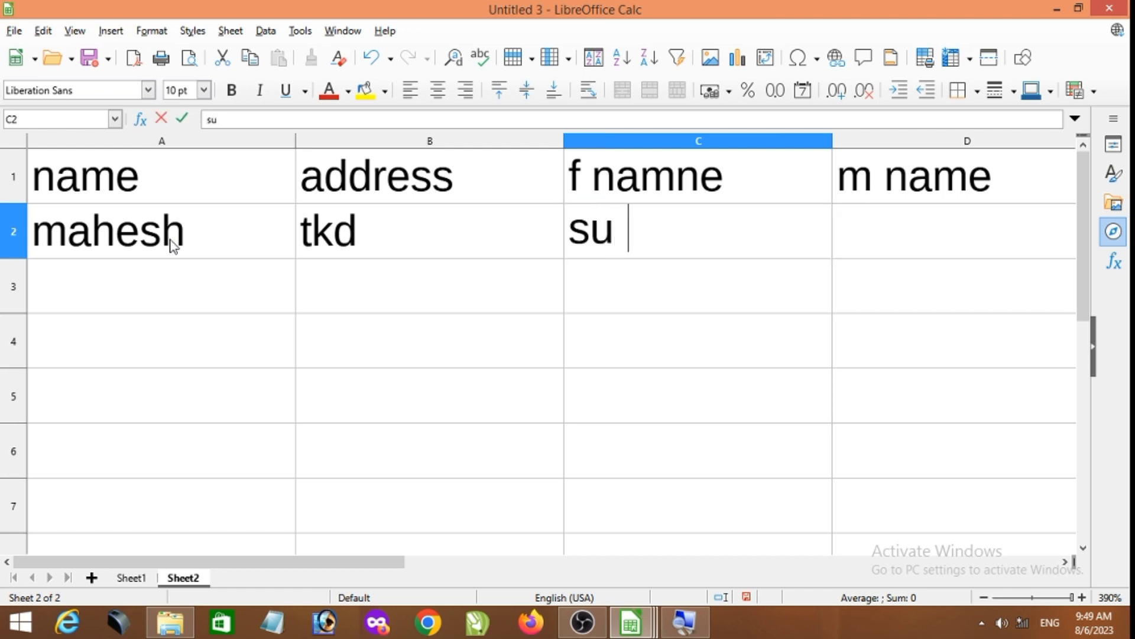
{"action": "type", "text": "resh"}
{"action": "key", "text": "Tab"}
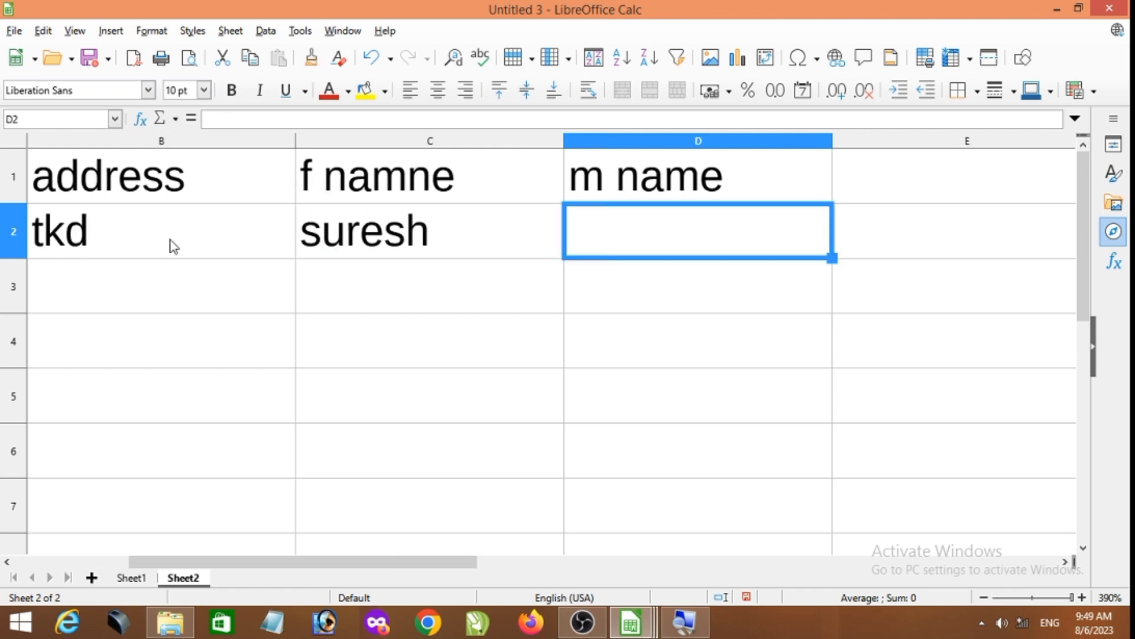
{"action": "type", "text": "babita"}
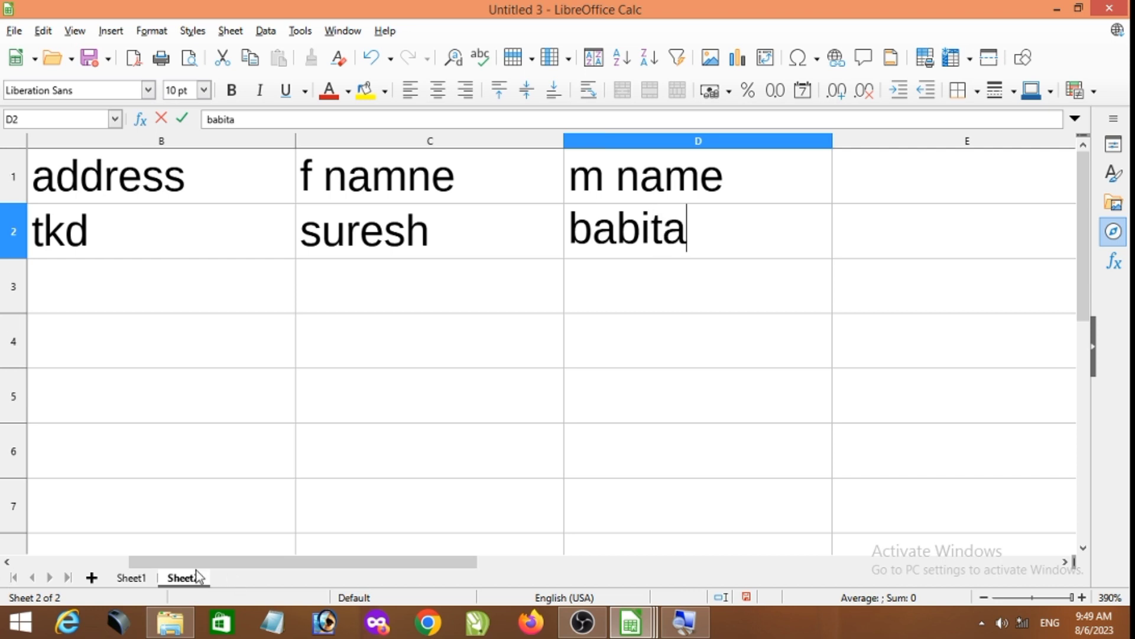
{"action": "left_click", "coordinate": [131, 573]}
{"action": "left_click", "coordinate": [184, 577]}
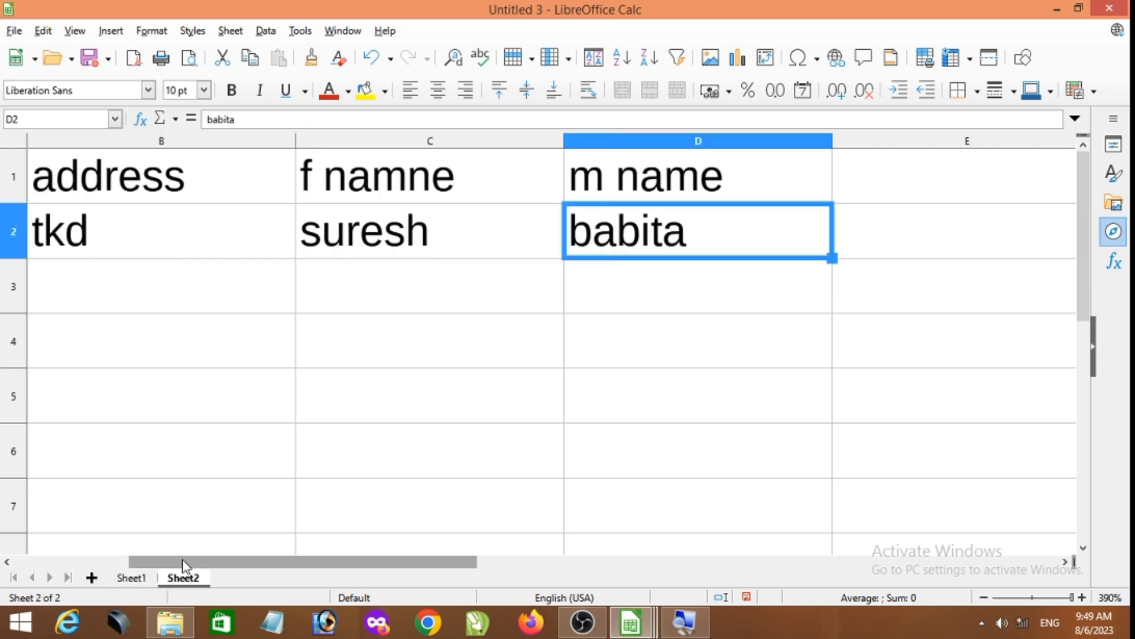
- Enter the names of the next three people in the name column, cells A3 to A5
{"action": "left_click_drag", "start_coordinate": [182, 562], "coordinate": [106, 558]}
{"action": "scroll", "coordinate": [132, 398], "scroll_direction": "down", "scroll_amount": 1, "text": "ctrl"}
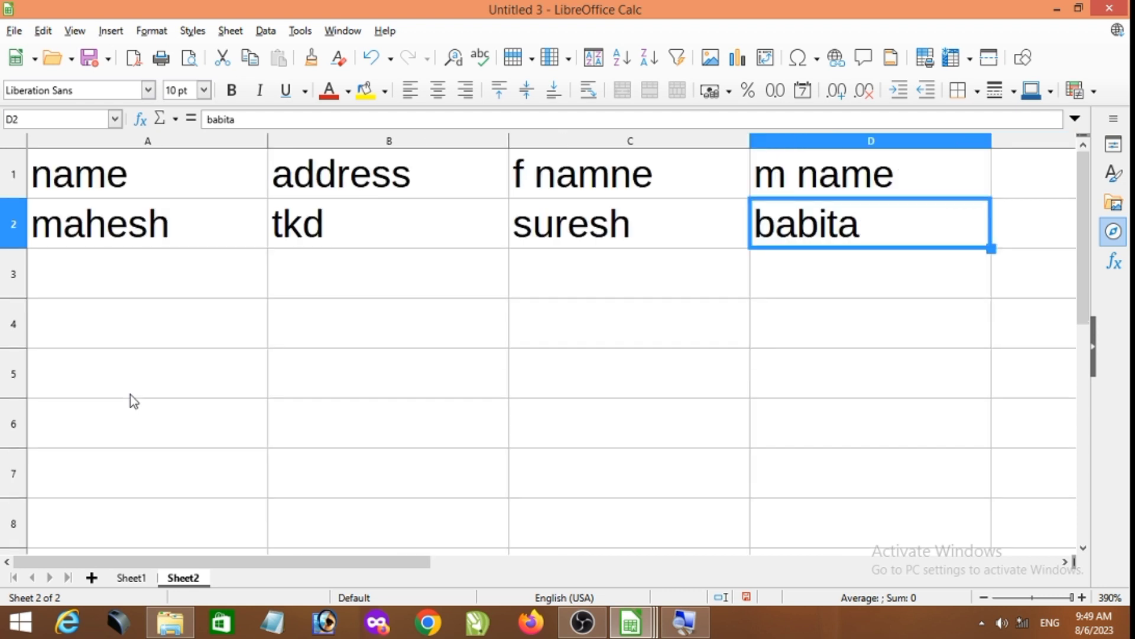
{"action": "left_click", "coordinate": [106, 276]}
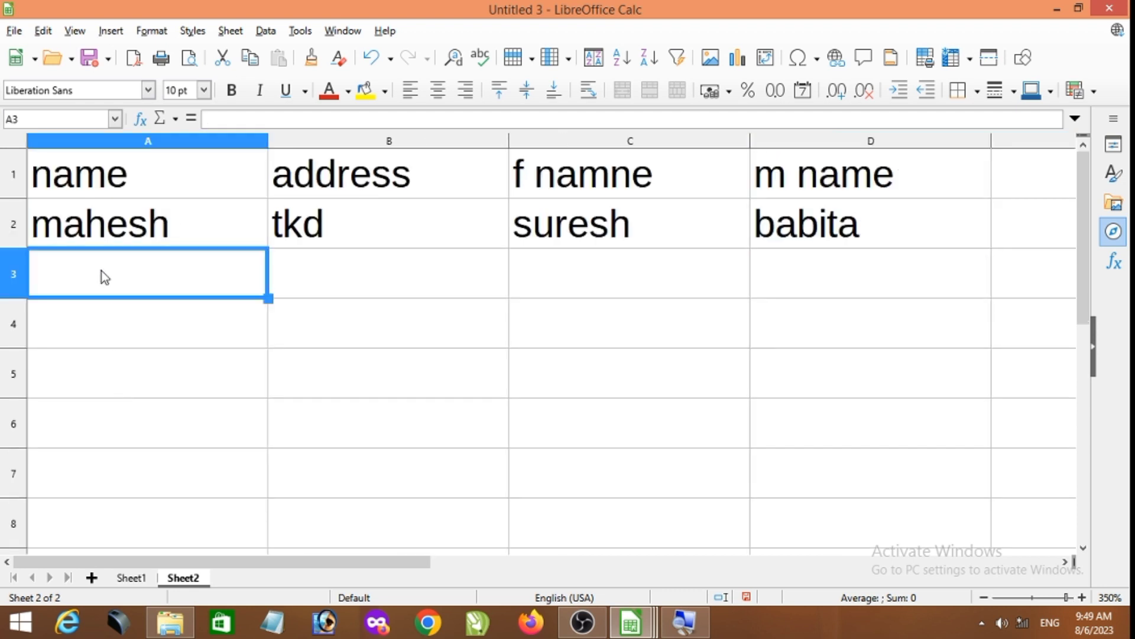
{"action": "type", "text": "sonu"}
{"action": "key", "text": "Return"}
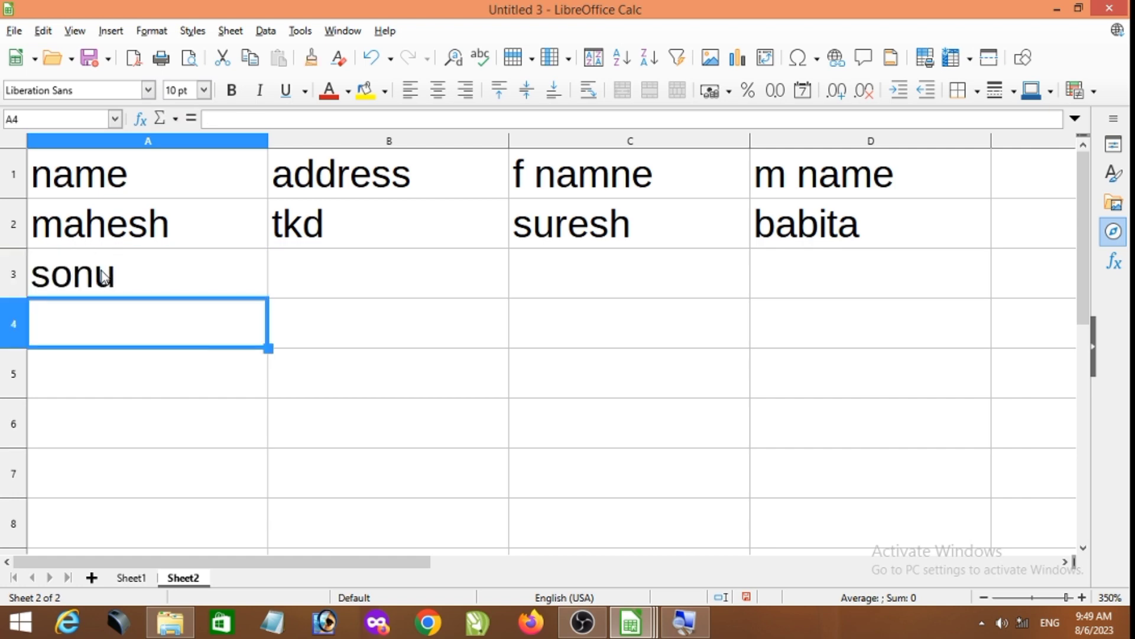
{"action": "type", "text": "n"}
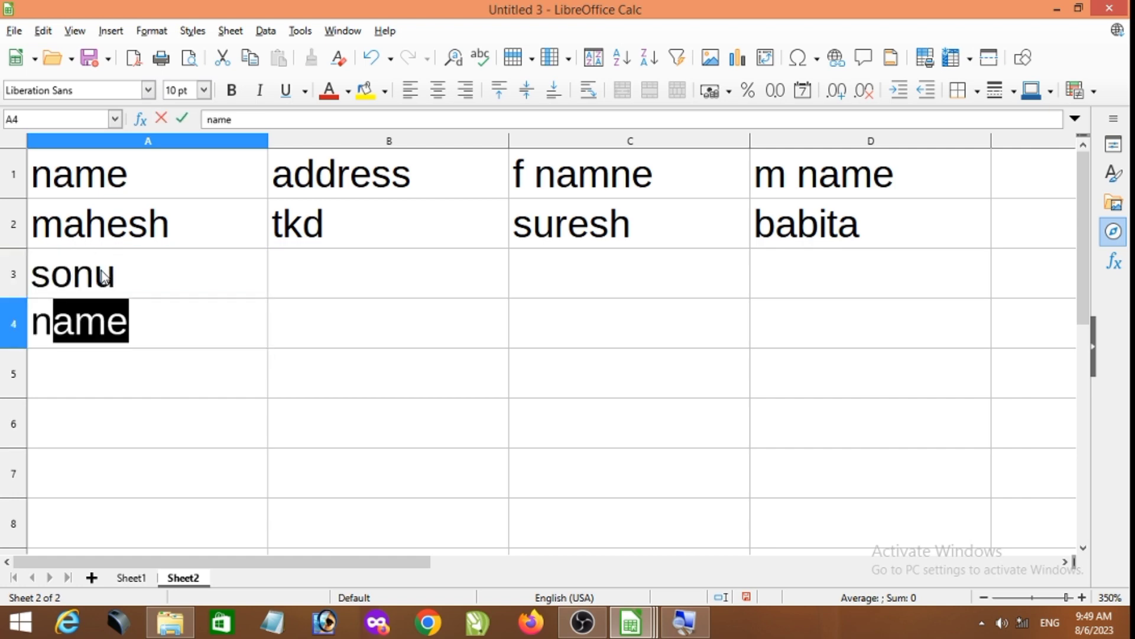
{"action": "type", "text": "onu"}
{"action": "key", "text": "Return"}
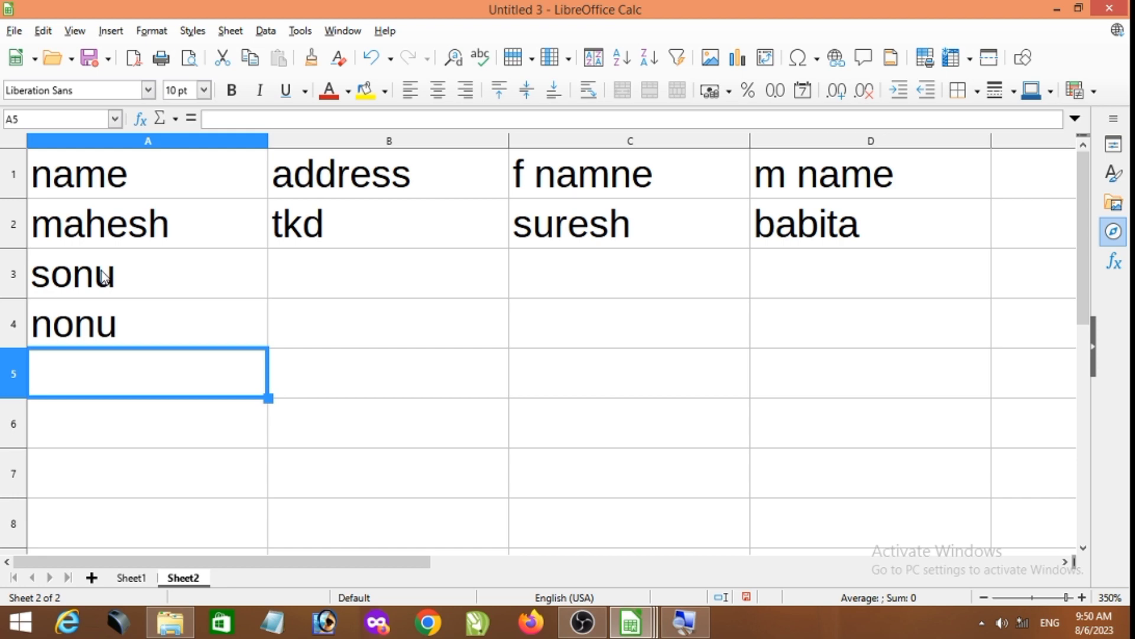
{"action": "type", "text": "gonu"}
{"action": "key", "text": "Return"}
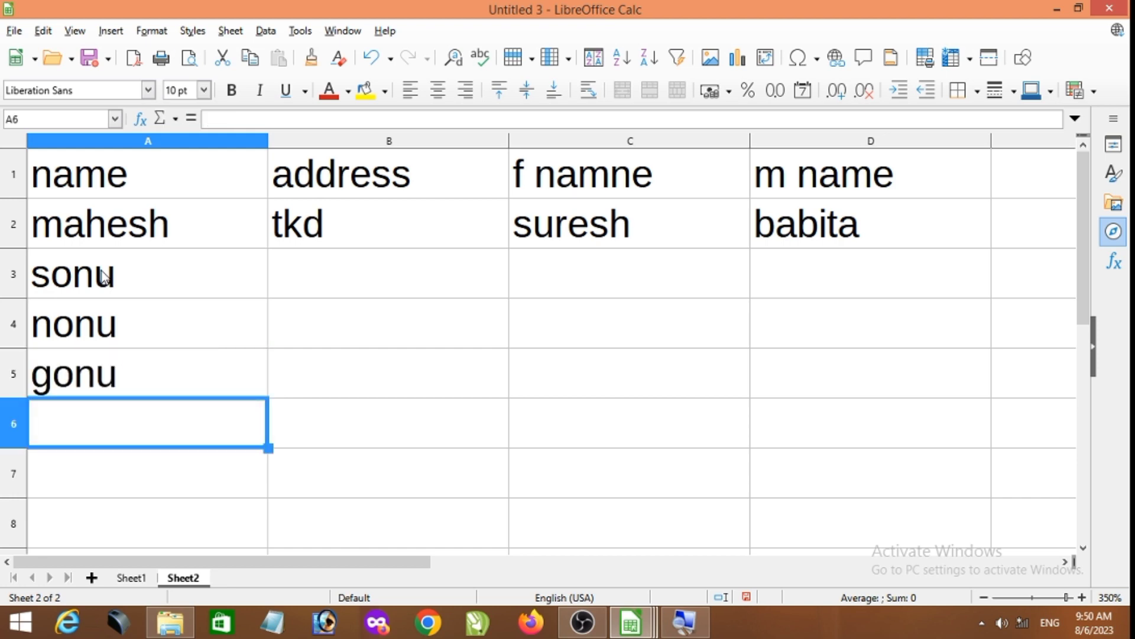
- Continue the name column with four more people's names in cells A6 to A9
{"action": "type", "text": "sapna"}
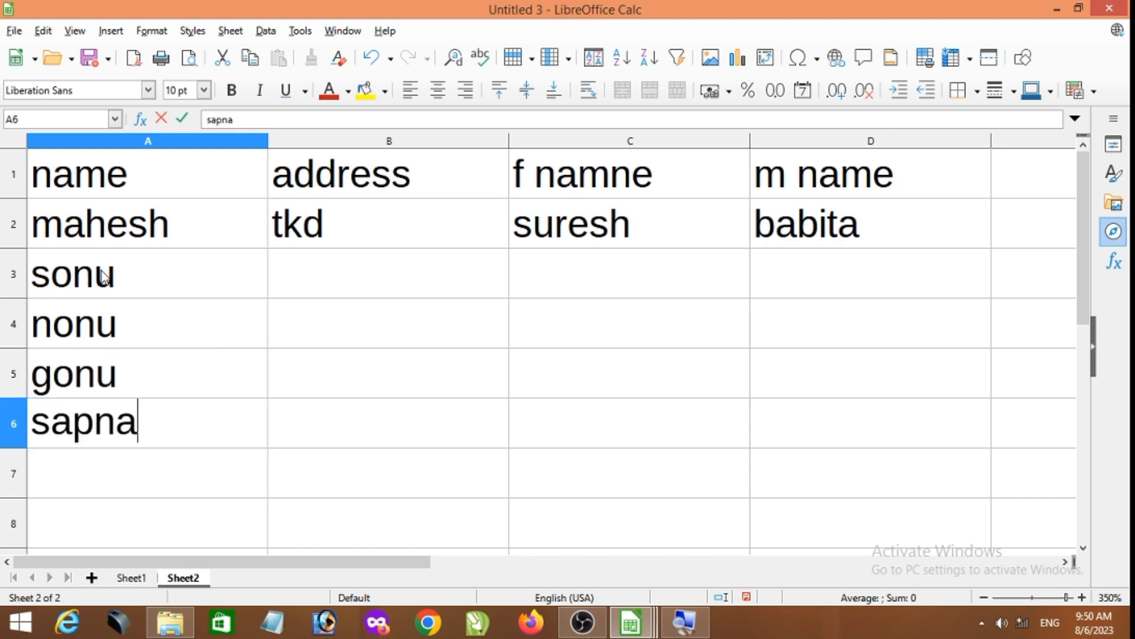
{"action": "key", "text": "Return"}
{"action": "type", "text": "apna"}
{"action": "key", "text": "Return"}
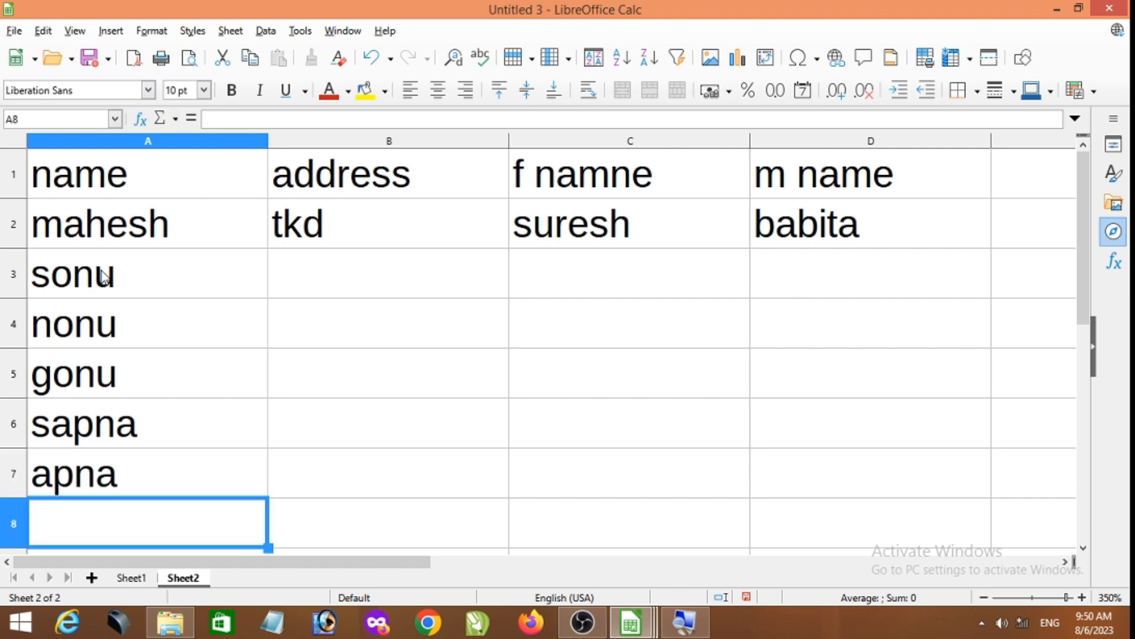
{"action": "type", "text": "na"}
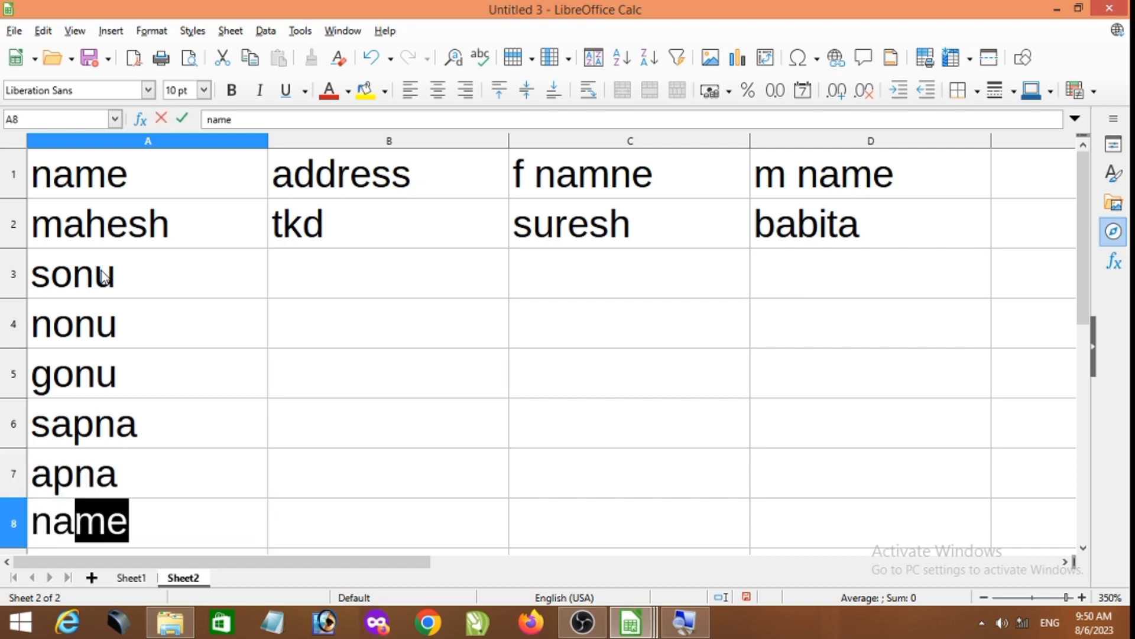
{"action": "type", "text": "nne"}
{"action": "key", "text": "Return"}
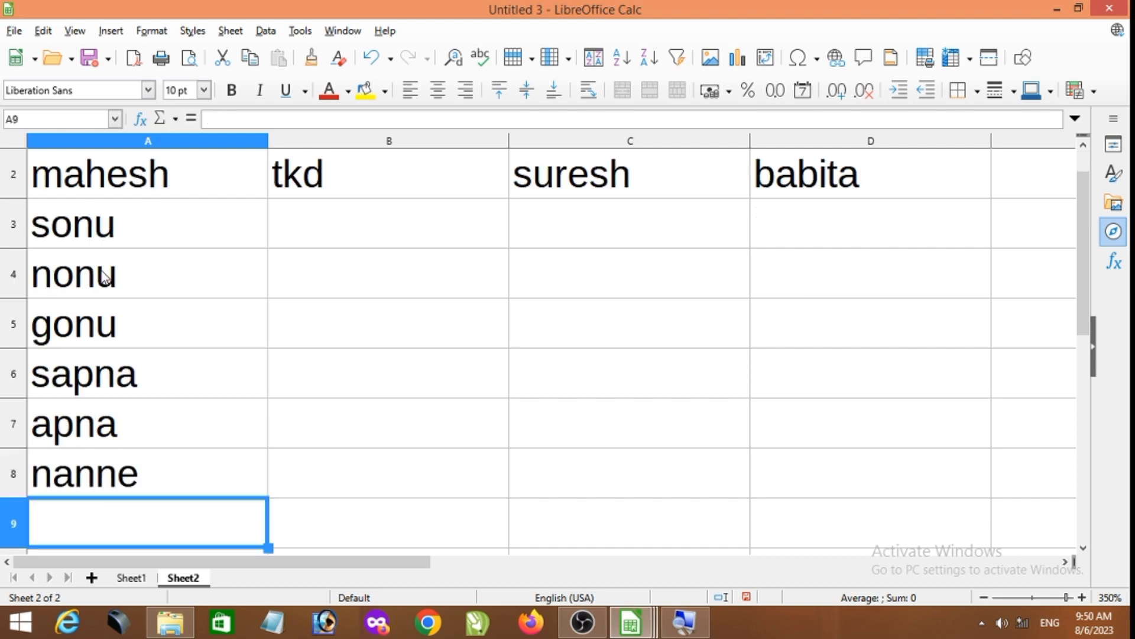
{"action": "type", "text": "deepak"}
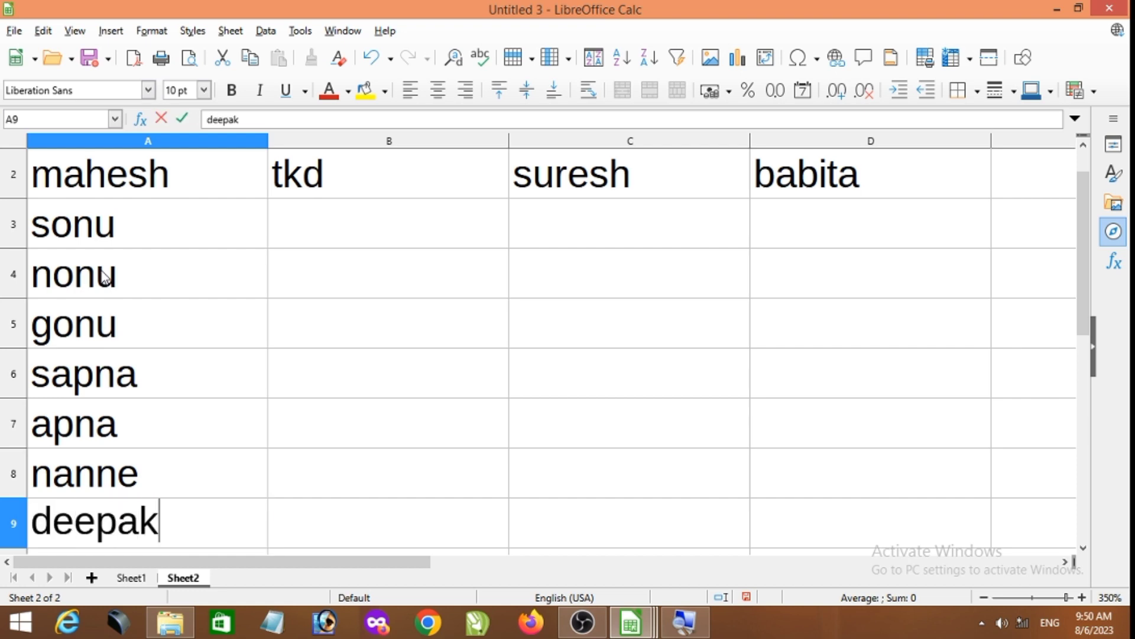
{"action": "key", "text": "Return"}
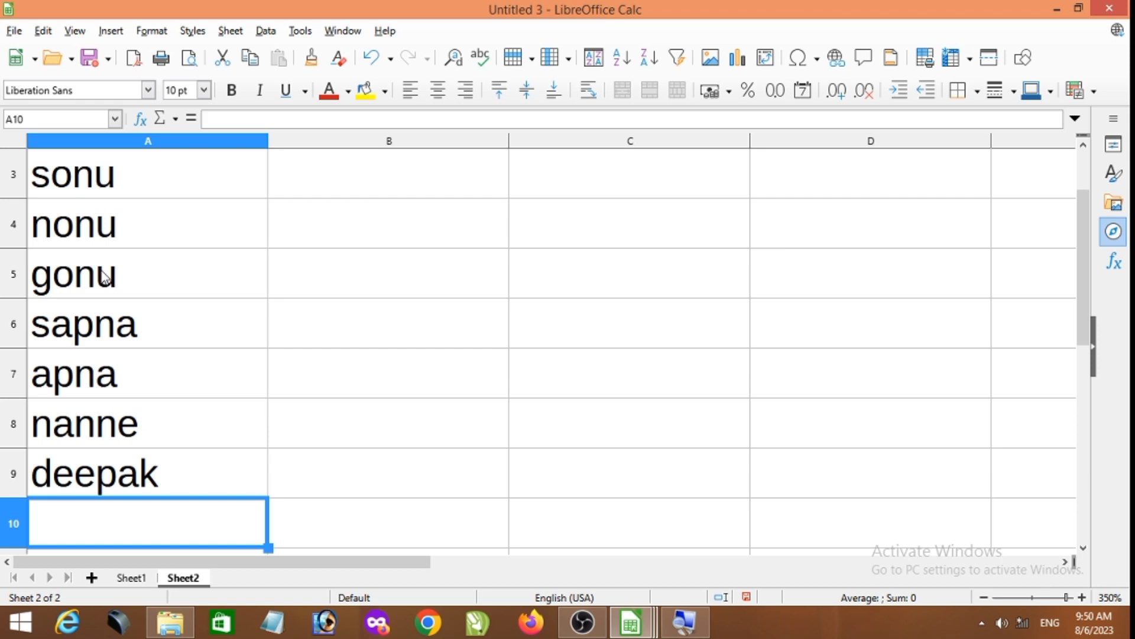
- Give the header cells A1 to D1 a yellow background
{"action": "scroll", "coordinate": [103, 277], "scroll_direction": "up", "scroll_amount": 1}
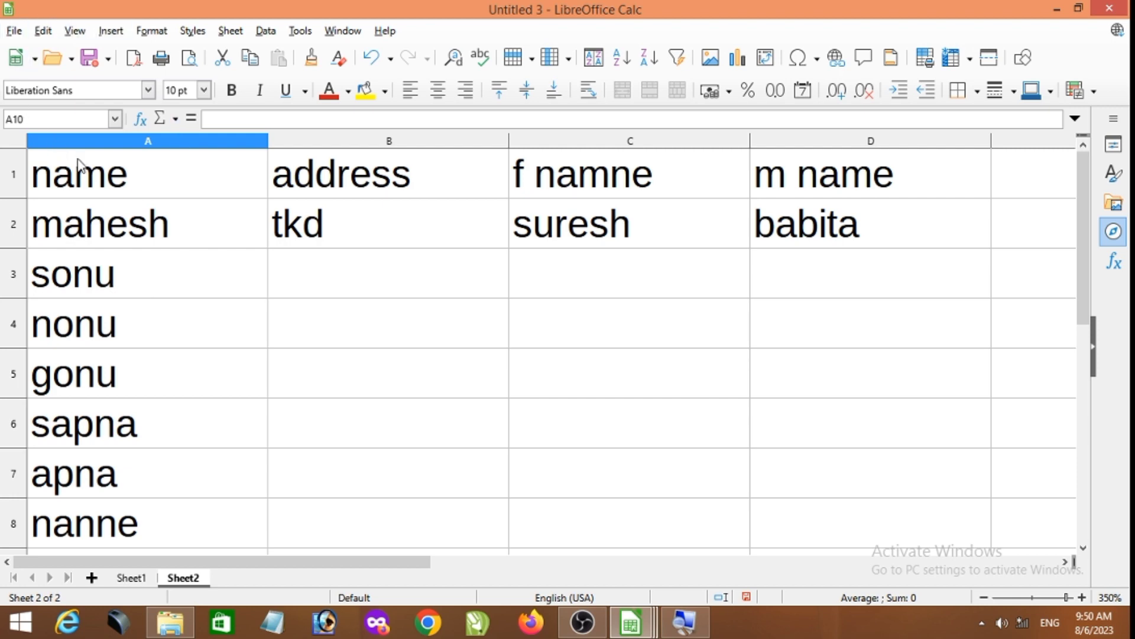
{"action": "left_click_drag", "start_coordinate": [77, 162], "coordinate": [768, 183]}
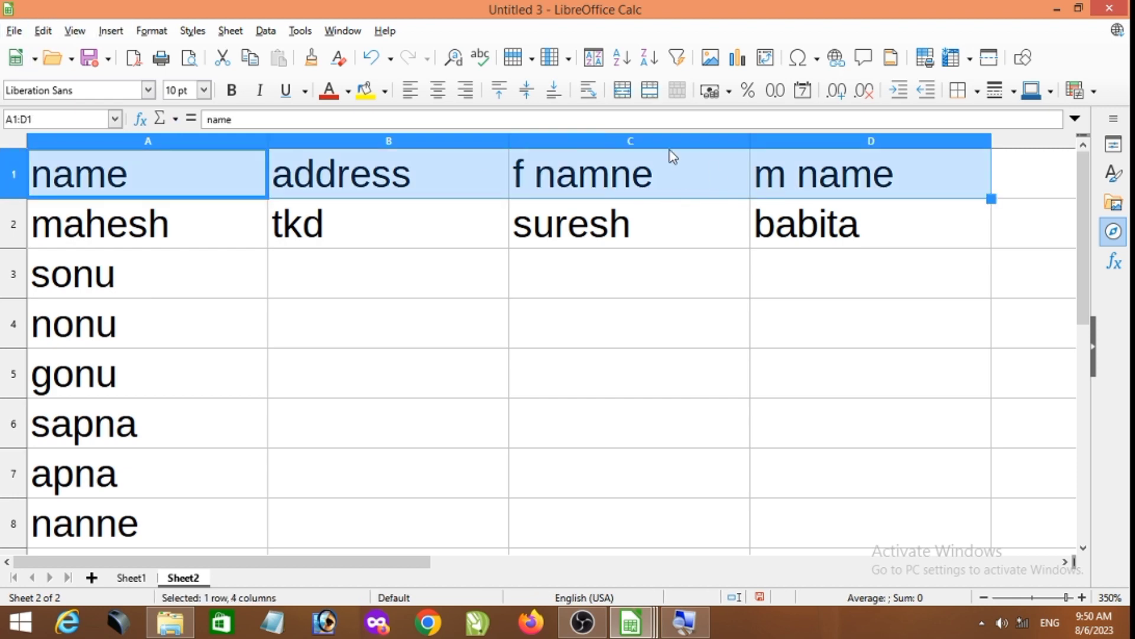
{"action": "left_click", "coordinate": [366, 92]}
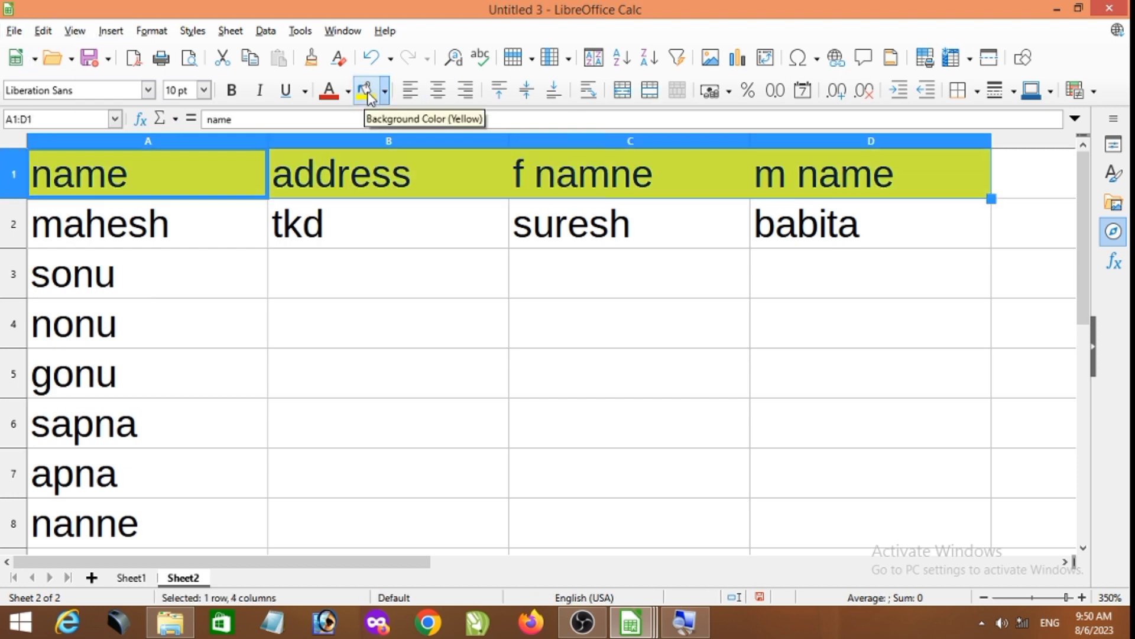
{"action": "left_click", "coordinate": [281, 393]}
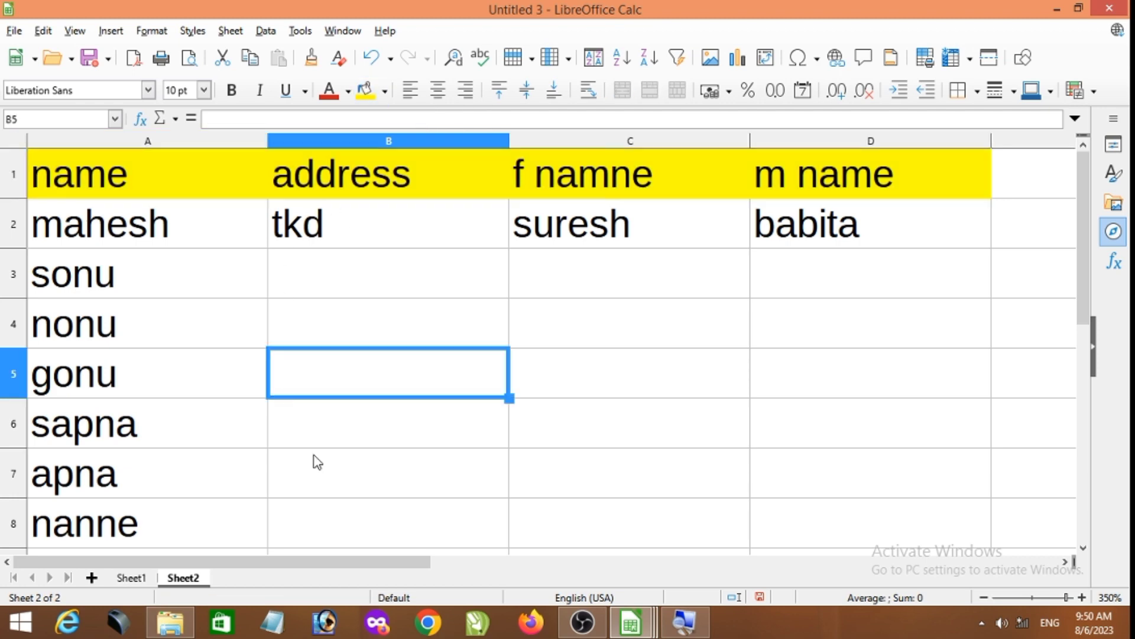
- Fill in the short addresses for the records in rows 3 to 6, cells B3 to B6
{"action": "left_click", "coordinate": [345, 273]}
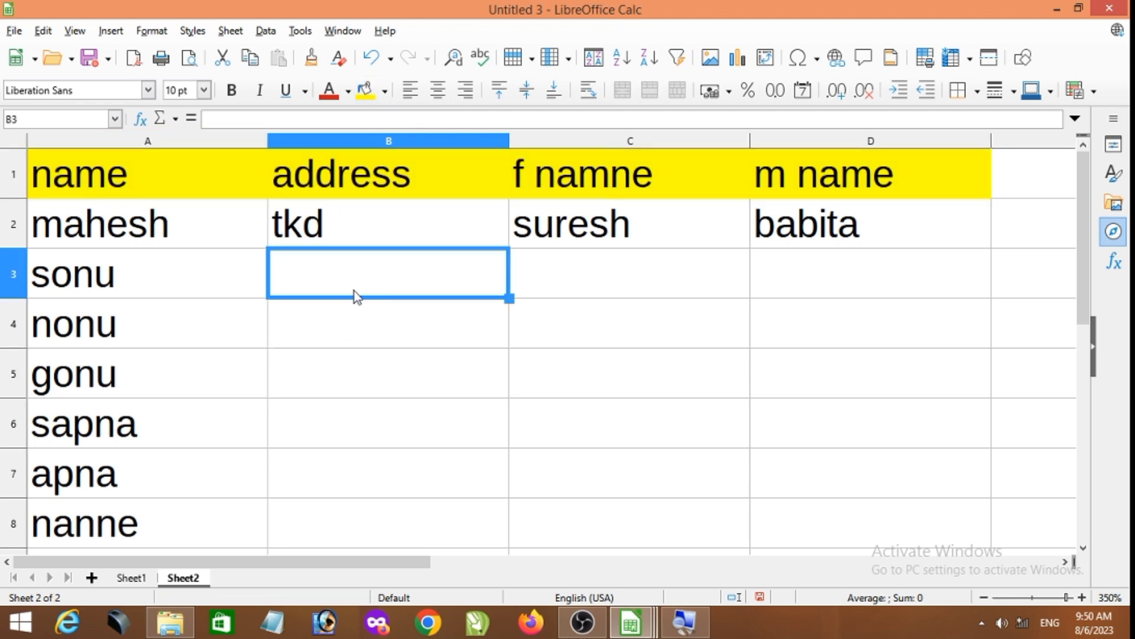
{"action": "type", "text": "mb"}
{"action": "key", "text": "Return"}
{"action": "type", "text": "lko"}
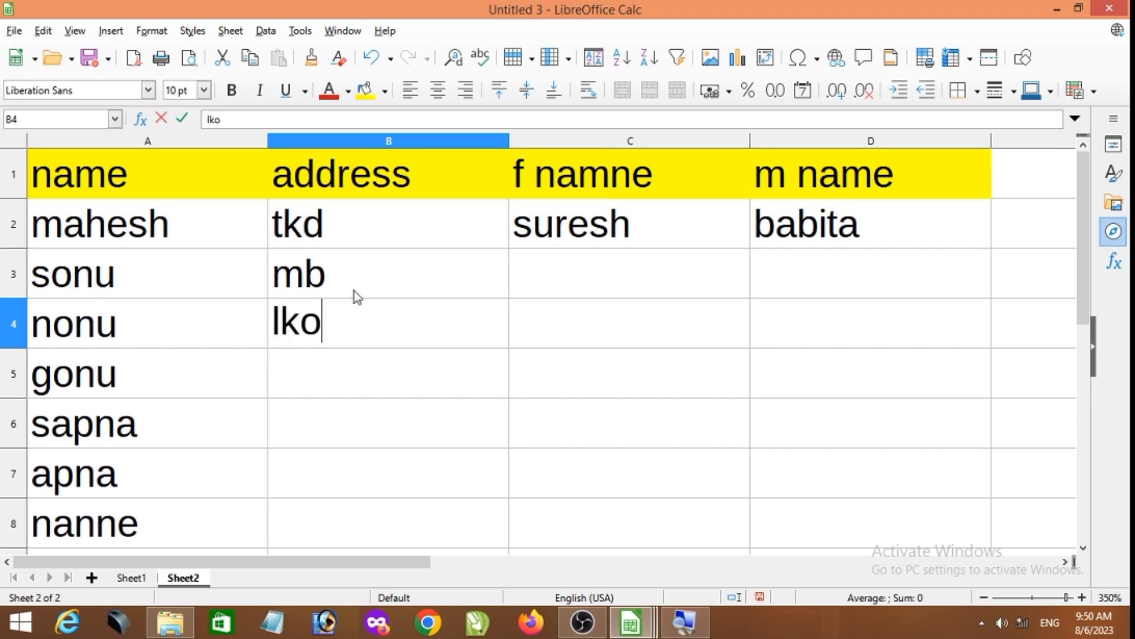
{"action": "key", "text": "Return"}
{"action": "type", "text": "dli"}
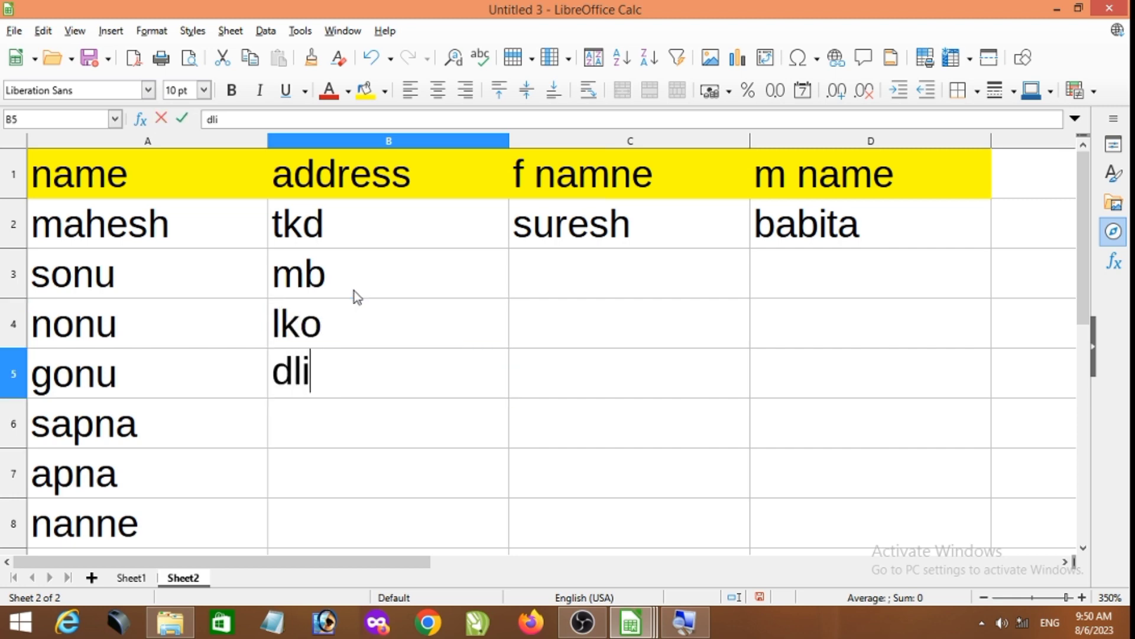
{"action": "key", "text": "Return"}
{"action": "type", "text": "ksp"}
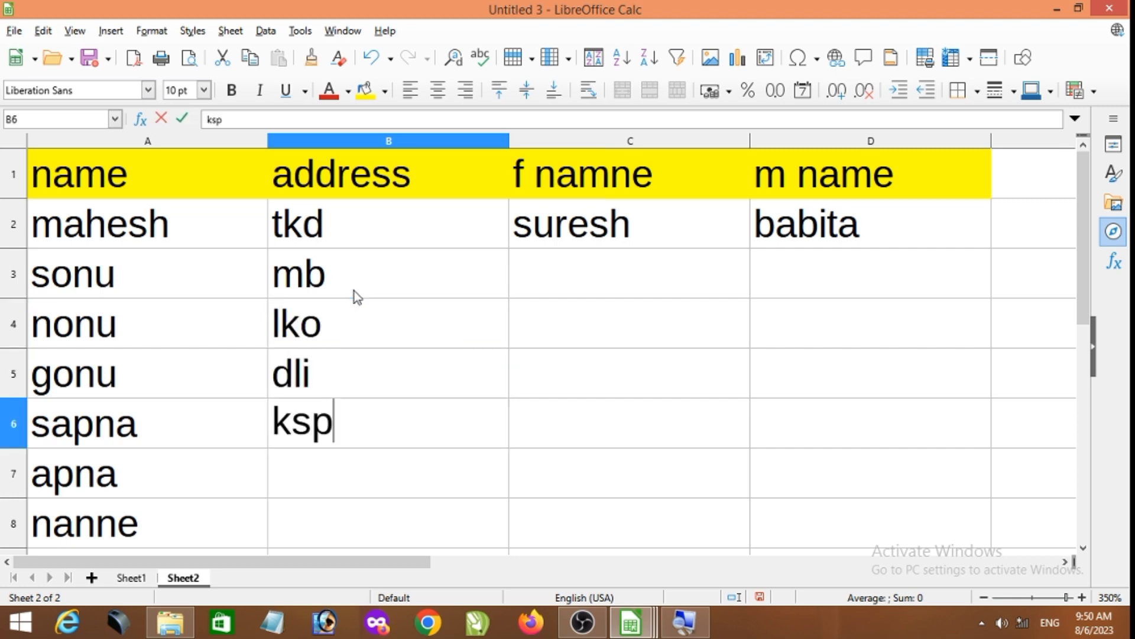
{"action": "key", "text": "Return"}
- Complete the address column with the short addresses for the remaining records in B7 to B9
{"action": "type", "text": "ram"}
{"action": "key", "text": "Return"}
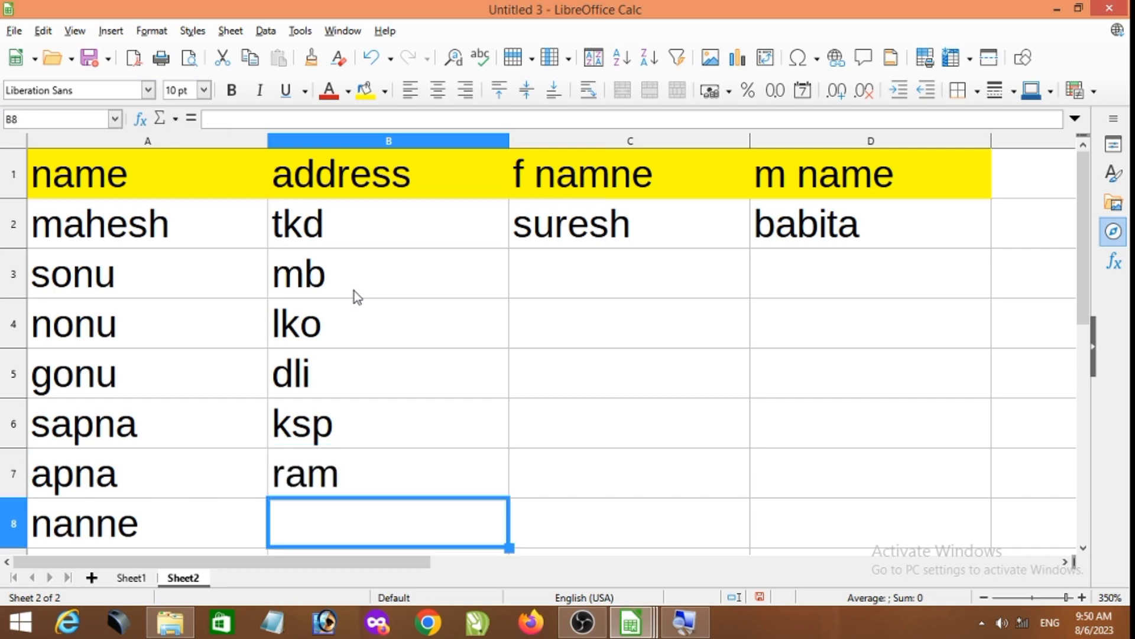
{"action": "type", "text": "bij"}
{"action": "key", "text": "Return"}
{"action": "type", "text": "n"}
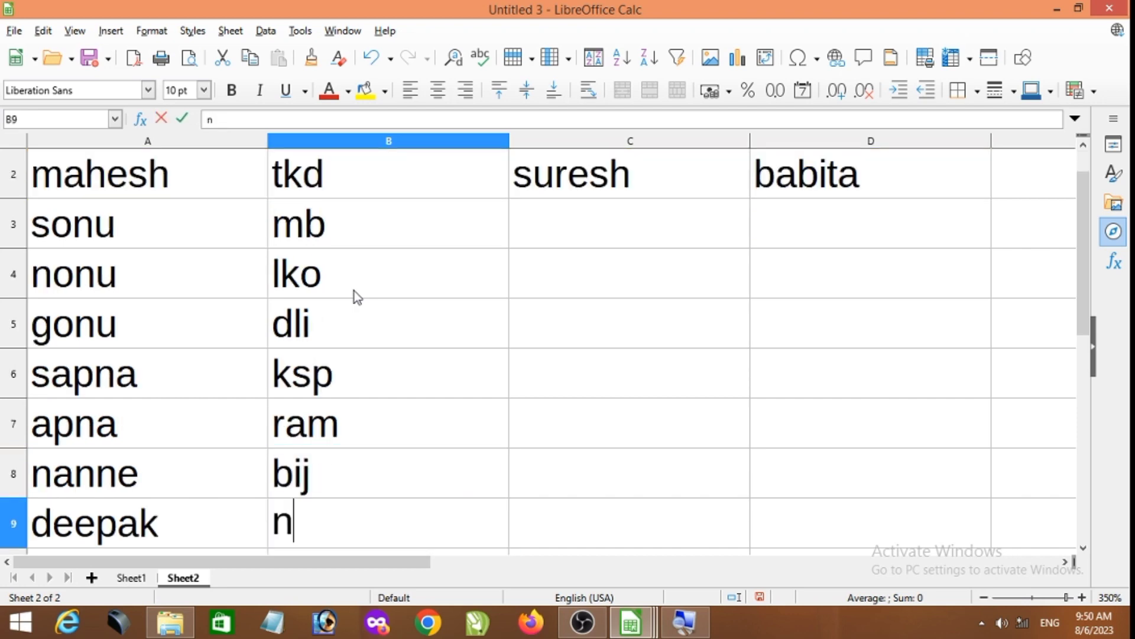
{"action": "type", "text": "ur"}
{"action": "key", "text": "Return"}
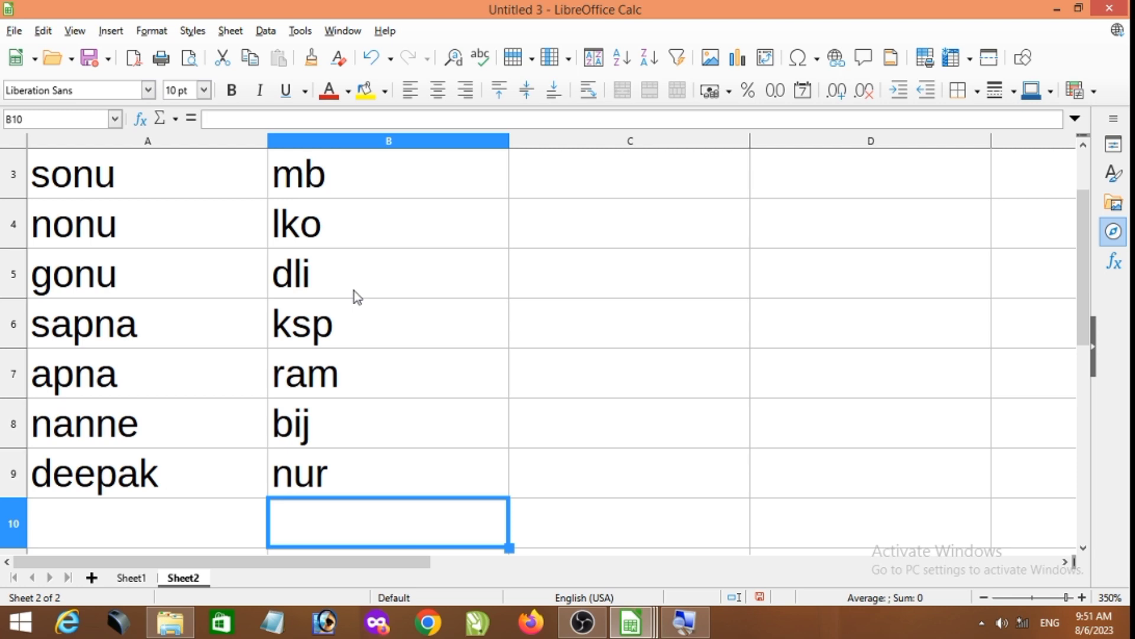
{"action": "scroll", "coordinate": [473, 275], "scroll_direction": "up", "scroll_amount": 1}
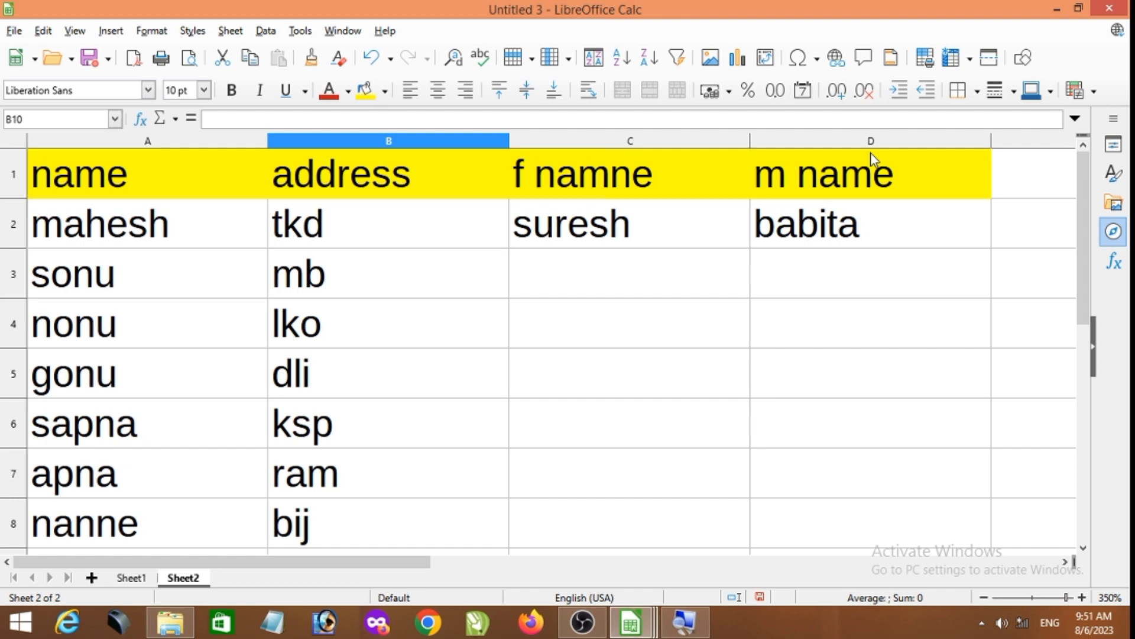
- Freeze rows and columns with B10 as the current cell and select cells on both sides of the freeze line
{"action": "left_click", "coordinate": [75, 30]}
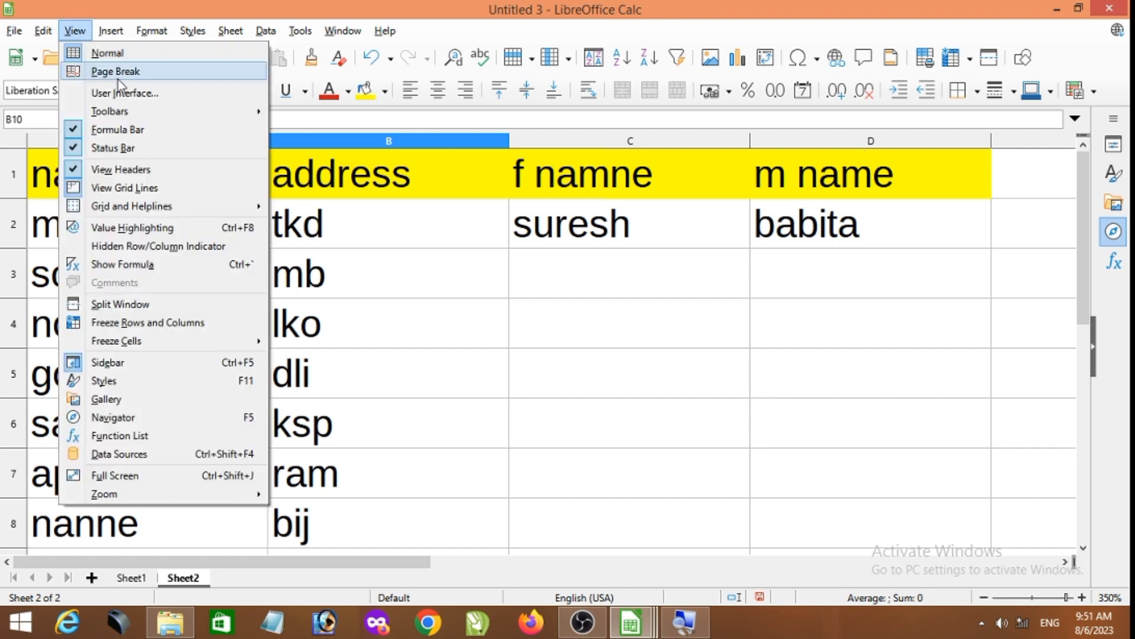
{"action": "left_click", "coordinate": [196, 324]}
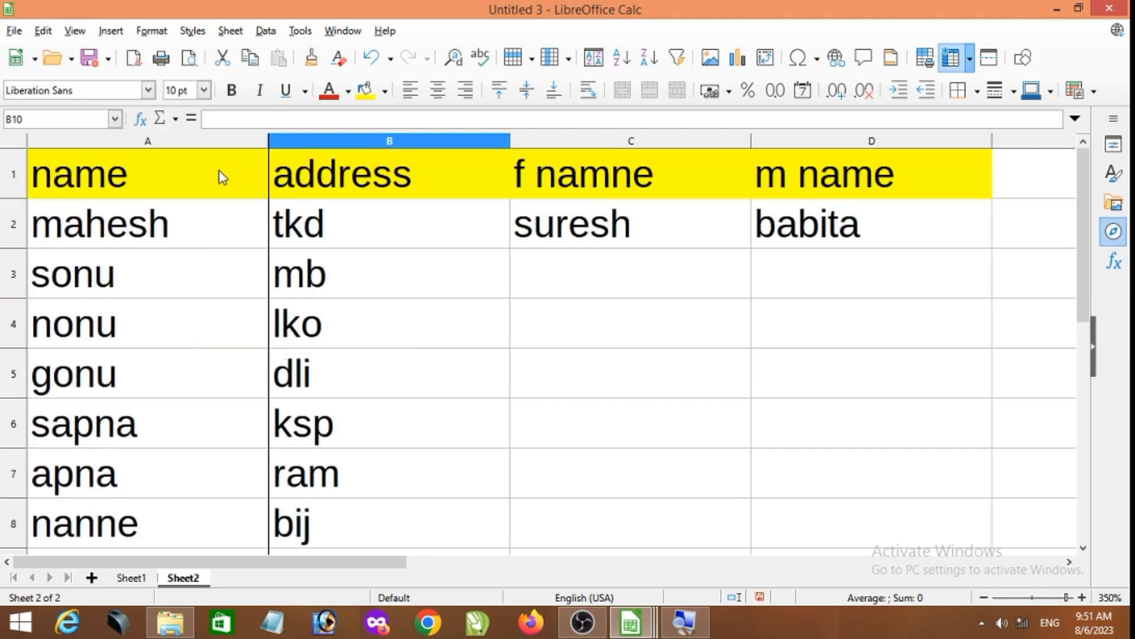
{"action": "left_click", "coordinate": [187, 176]}
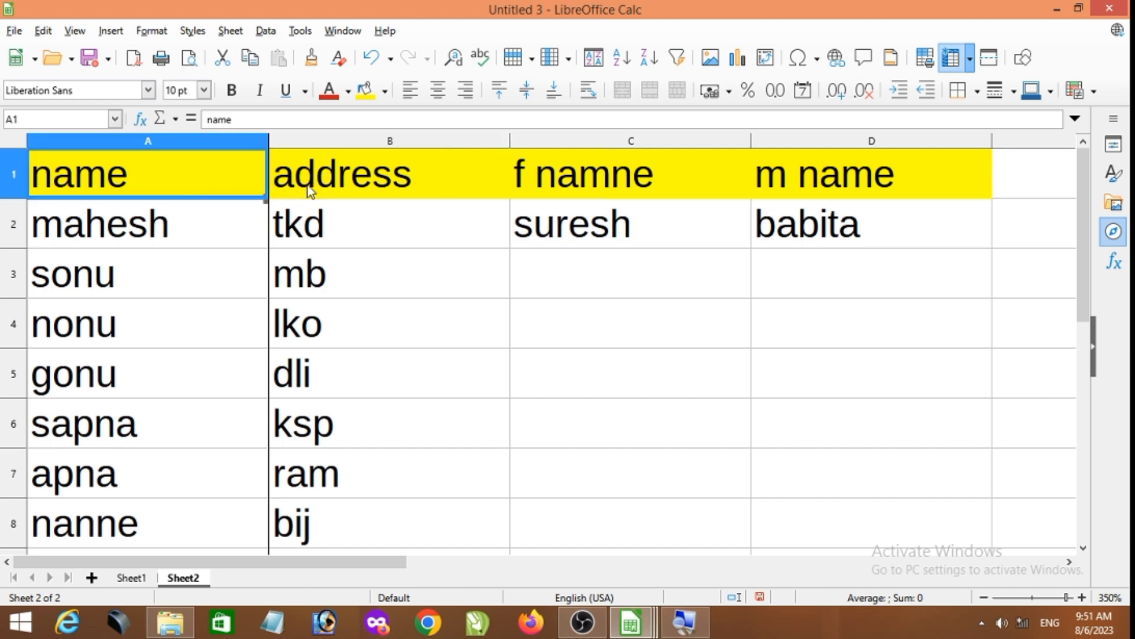
{"action": "left_click", "coordinate": [388, 321]}
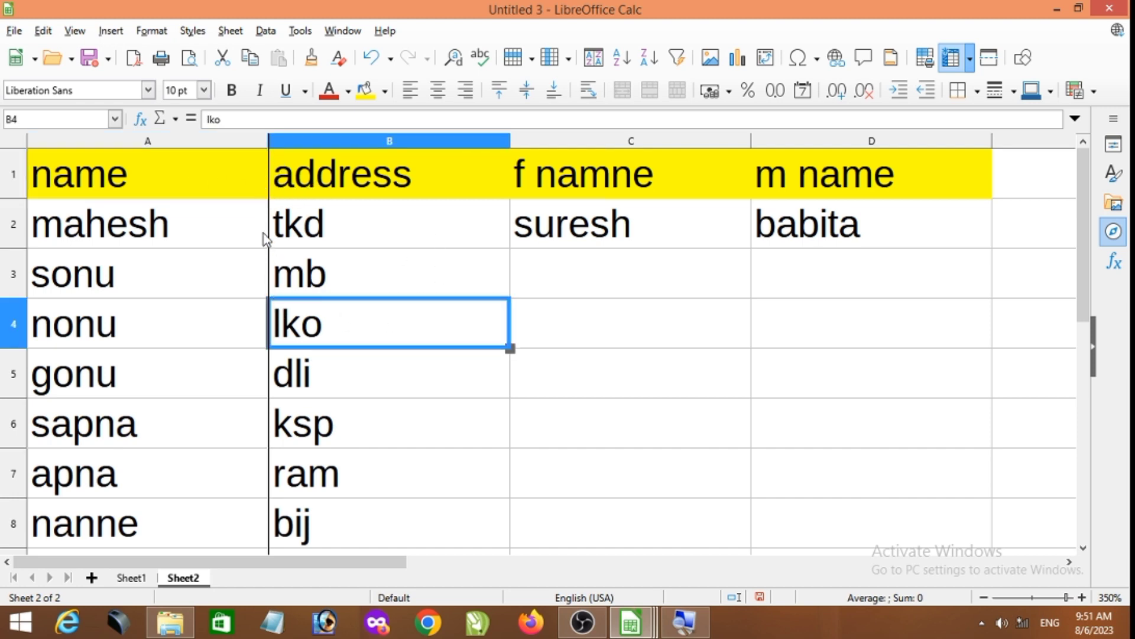
- Undo the last address entry in B9
{"action": "key", "text": "Down"}
{"action": "key", "text": "Down"}
{"action": "key", "text": "Down"}
{"action": "key", "text": "Down"}
{"action": "key", "text": "Down"}
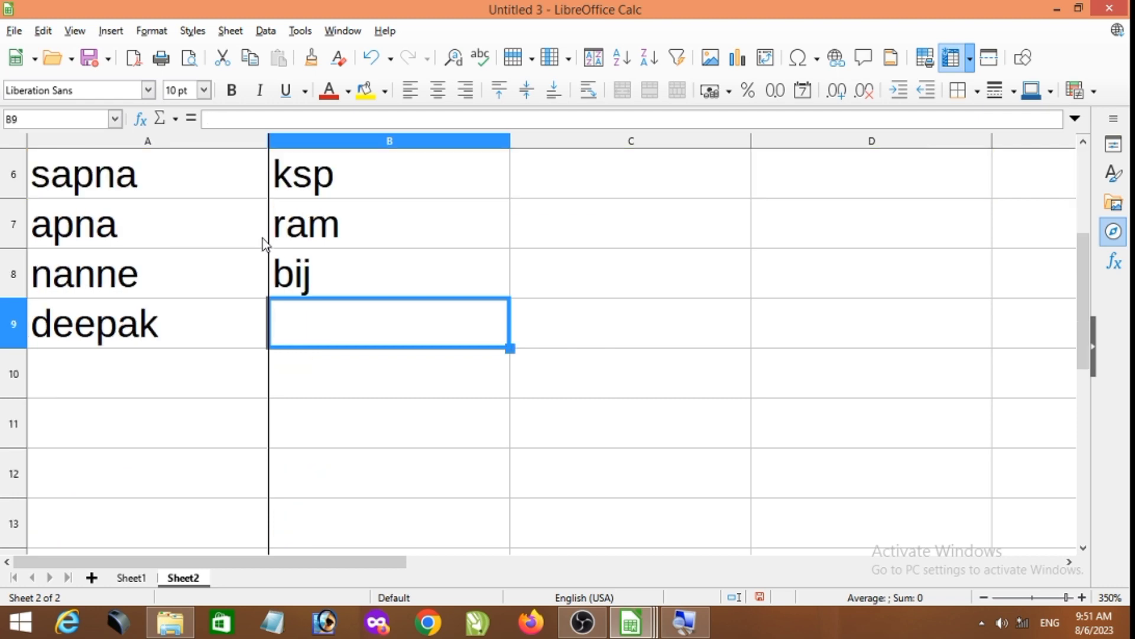
- Select the header cells A1 to D1 and freeze the first row
{"action": "scroll", "coordinate": [400, 279], "scroll_direction": "up", "scroll_amount": 2}
{"action": "left_click_drag", "start_coordinate": [191, 195], "coordinate": [850, 179]}
{"action": "left_click", "coordinate": [75, 30]}
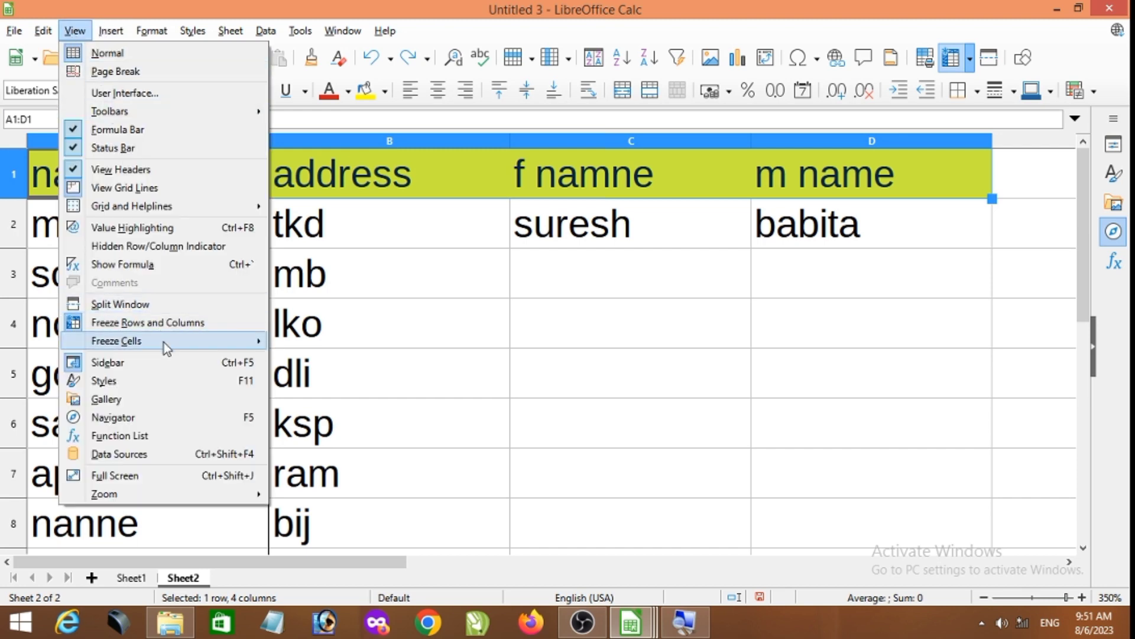
{"action": "mouse_move", "coordinate": [162, 341]}
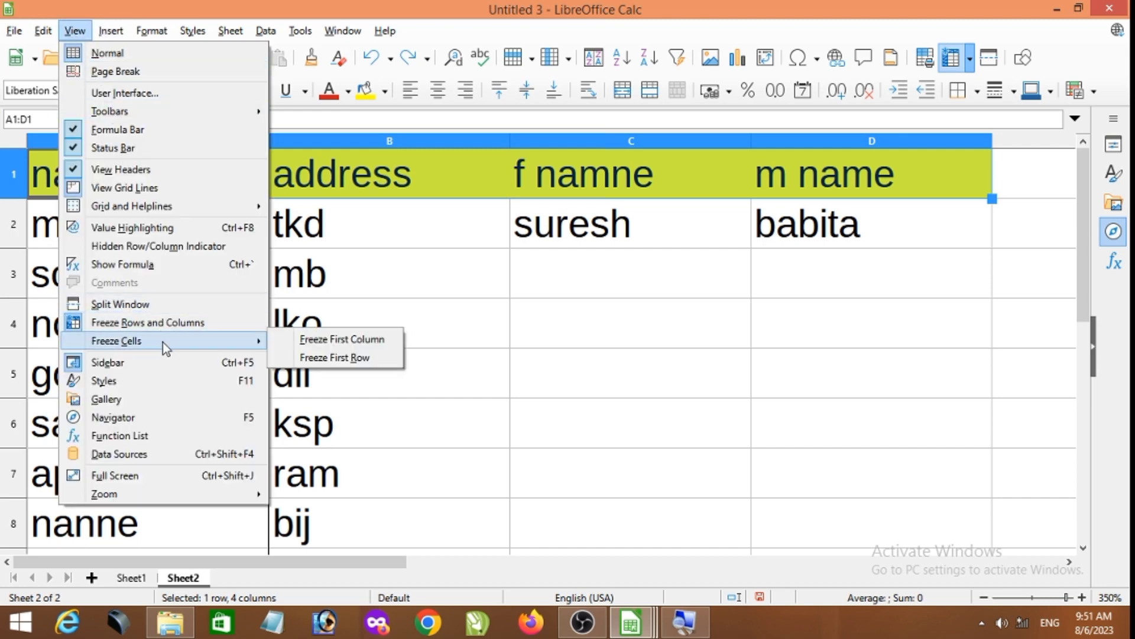
{"action": "left_click", "coordinate": [371, 357]}
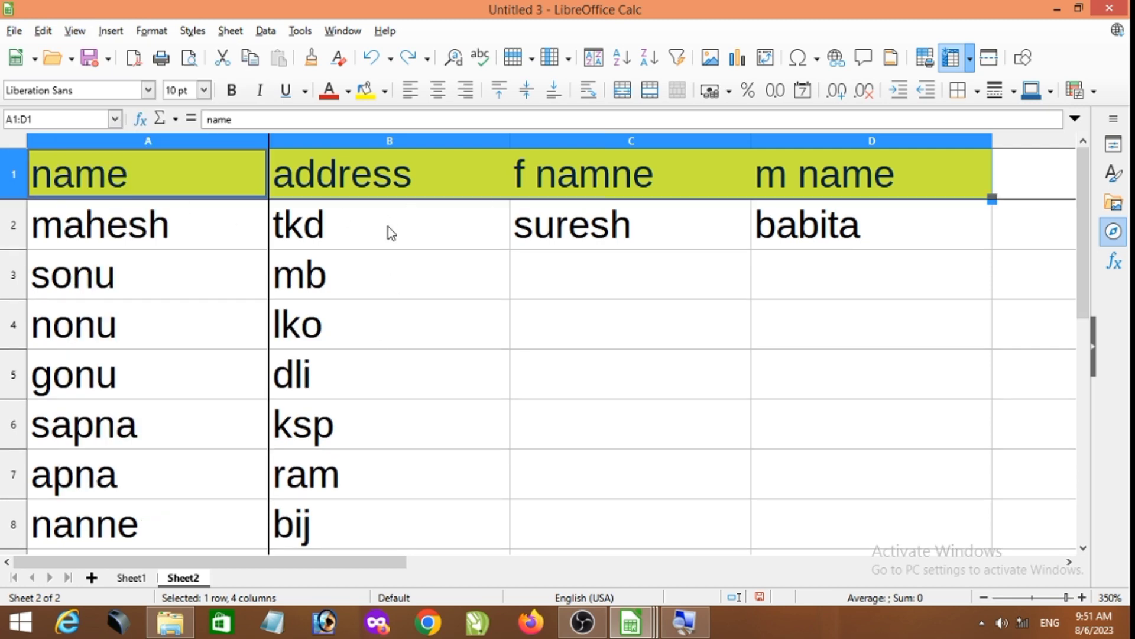
- Enter the father's name for the second record in C3
{"action": "left_click", "coordinate": [542, 278]}
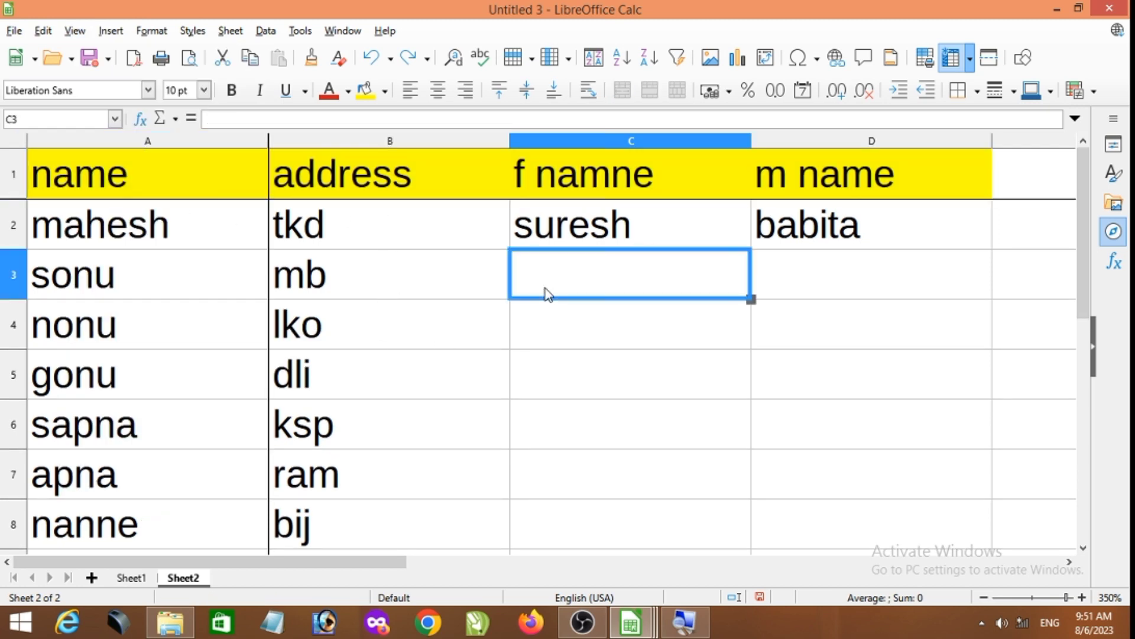
{"action": "type", "text": "pa"}
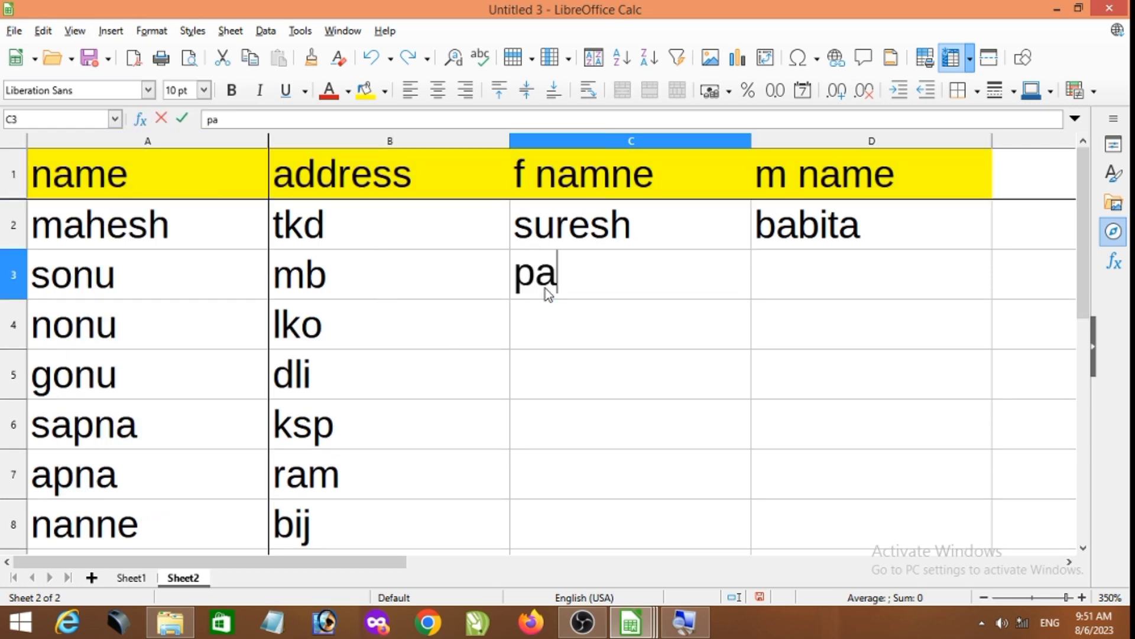
{"action": "type", "text": "ppu"}
{"action": "key", "text": "Return"}
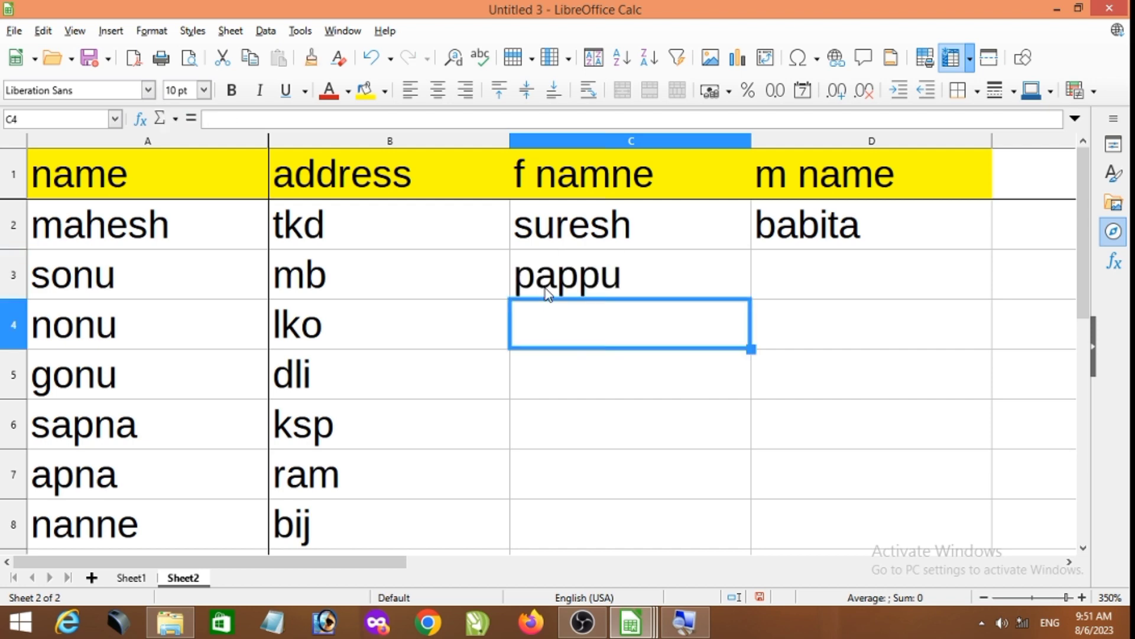
- Enter the fathers' names for the third to seventh records in C4 to C8
{"action": "type", "text": "mahesh"}
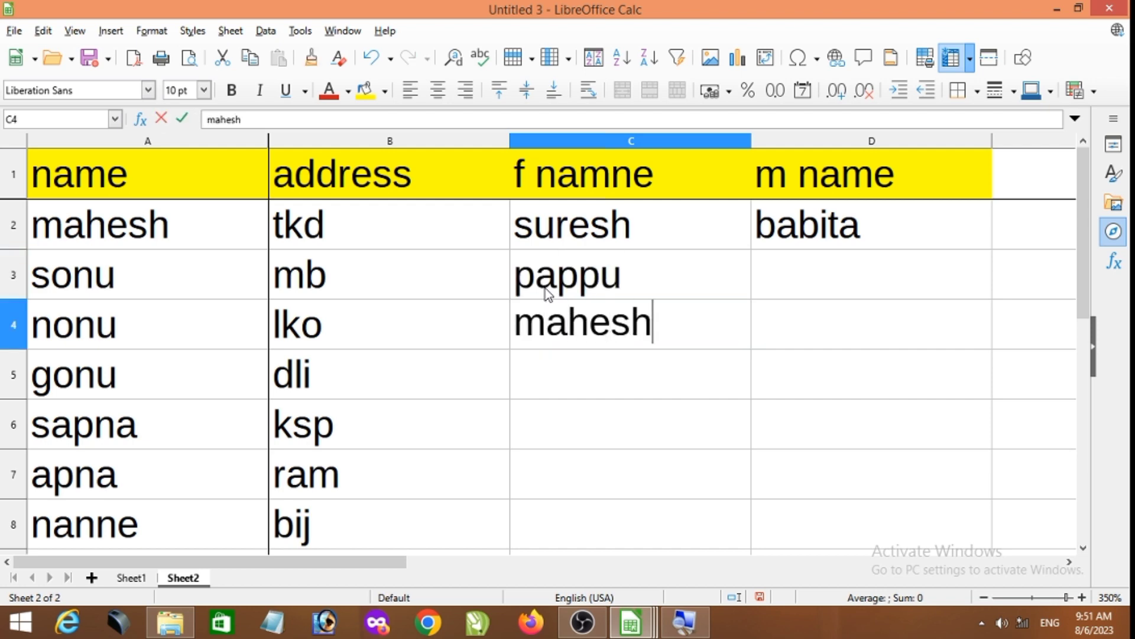
{"action": "key", "text": "Return"}
{"action": "type", "text": "sure"}
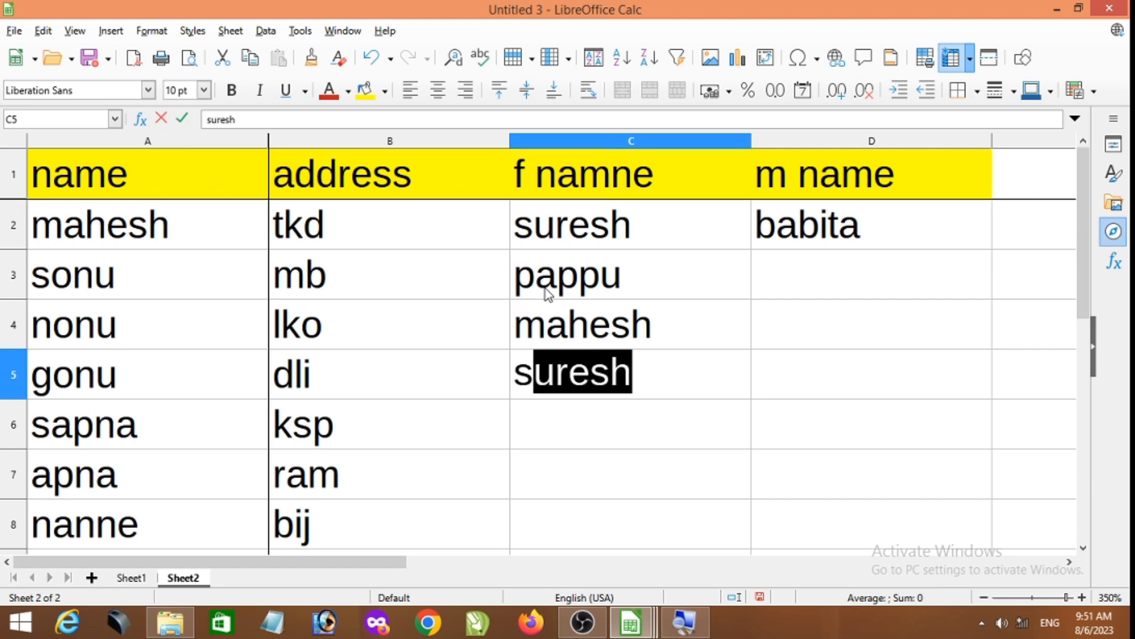
{"action": "type", "text": "sh"}
{"action": "key", "text": "Return"}
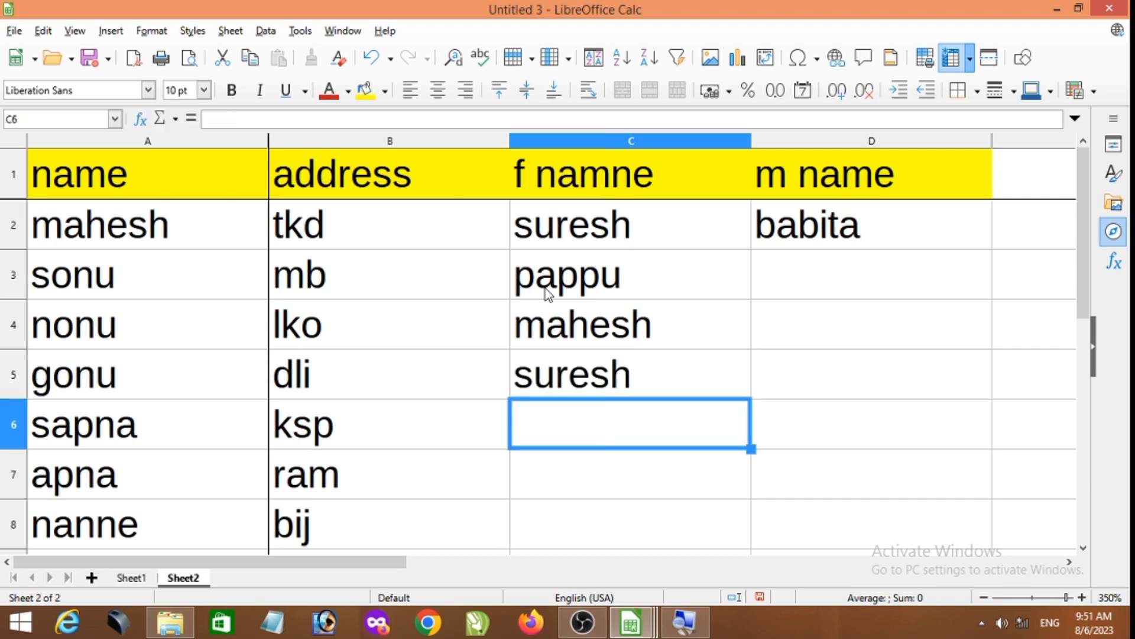
{"action": "type", "text": "kamlesh"}
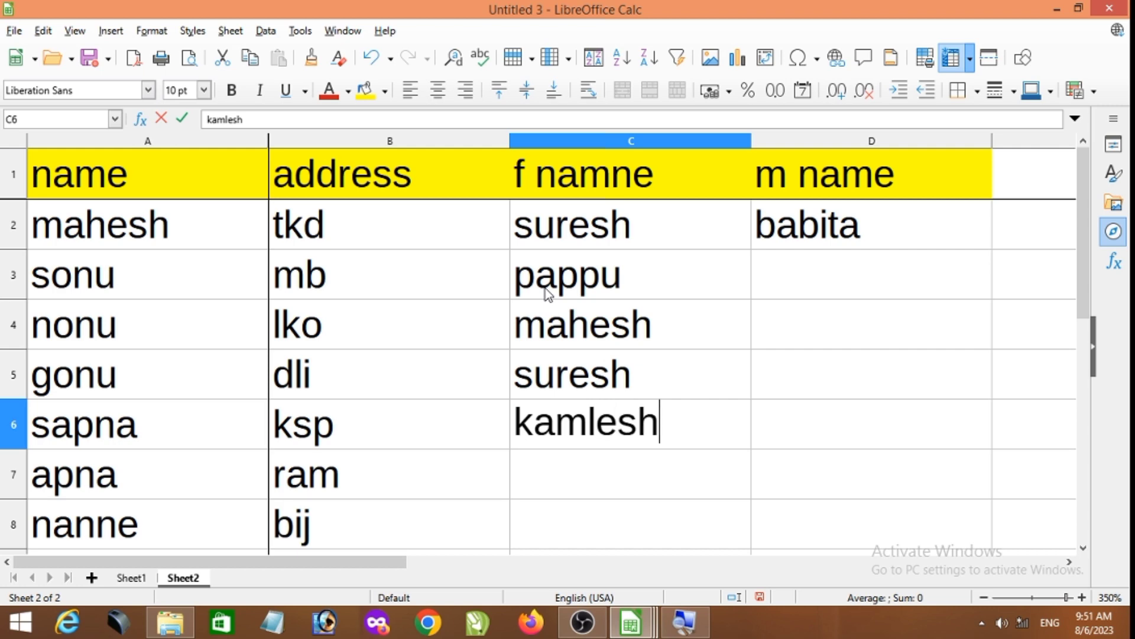
{"action": "key", "text": "Return"}
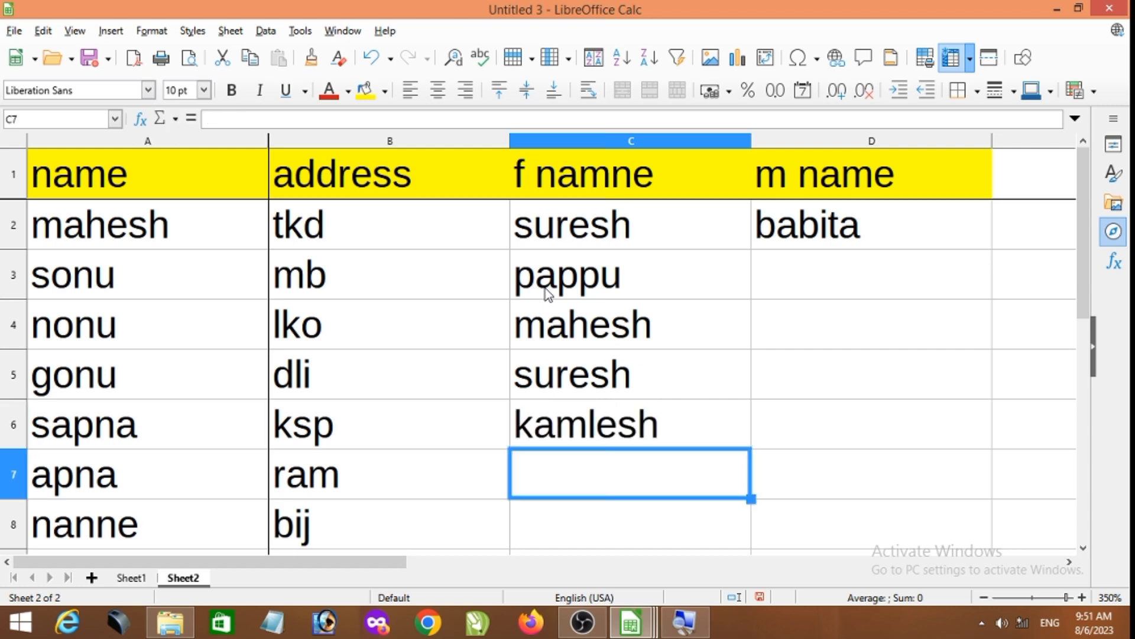
{"action": "type", "text": "raju"}
{"action": "key", "text": "Return"}
{"action": "type", "text": "gaju"}
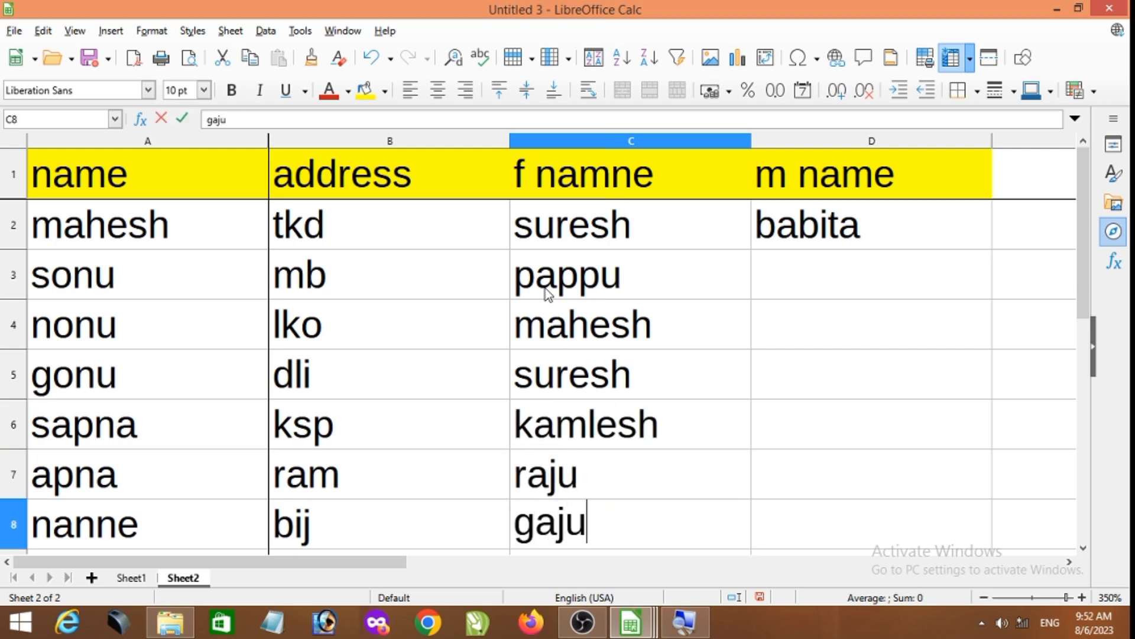
{"action": "key", "text": "Return"}
- Continue the father's name column with three more names in C9 to C11
{"action": "type", "text": "sa"}
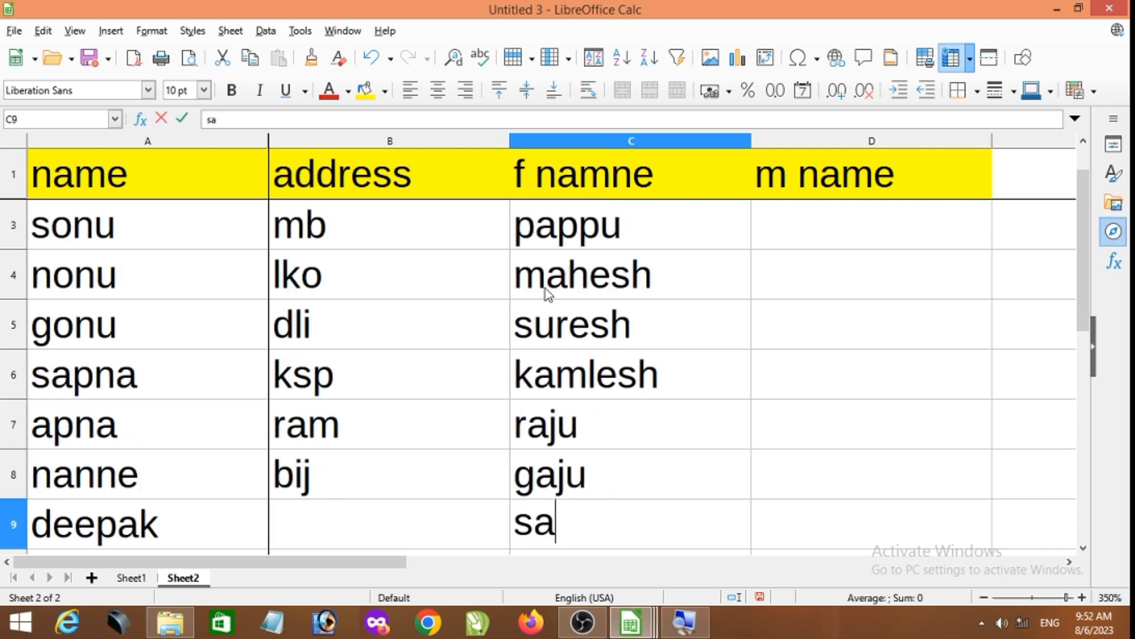
{"action": "type", "text": "ju"}
{"action": "key", "text": "Return"}
{"action": "type", "text": "na"}
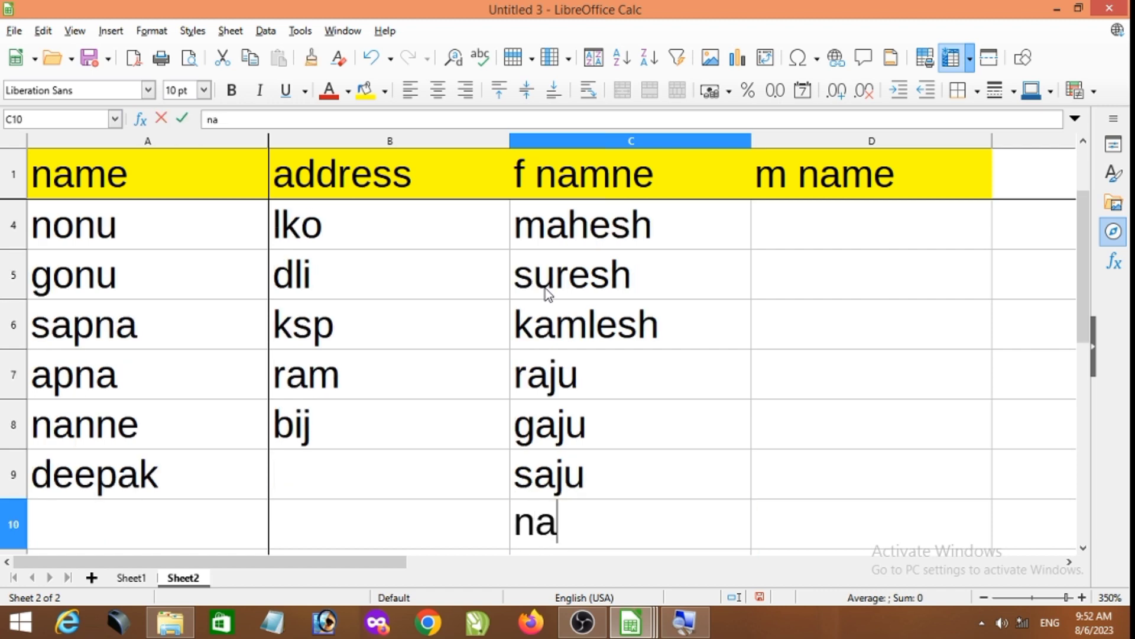
{"action": "type", "text": "res"}
{"action": "key", "text": "Return"}
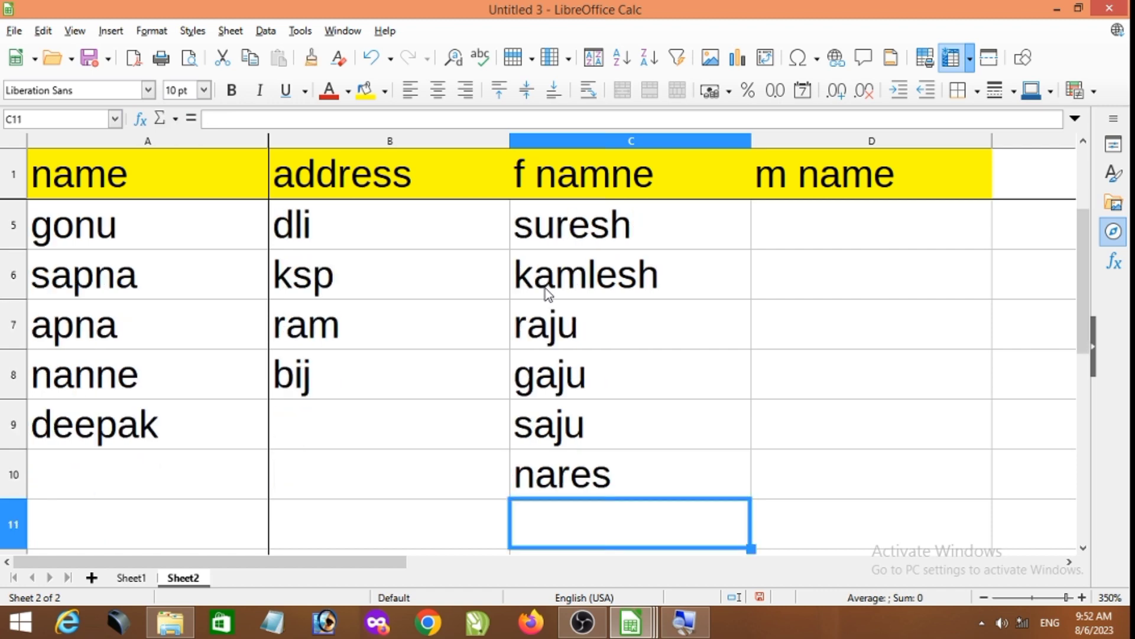
{"action": "type", "text": "gagn"}
{"action": "key", "text": "Return"}
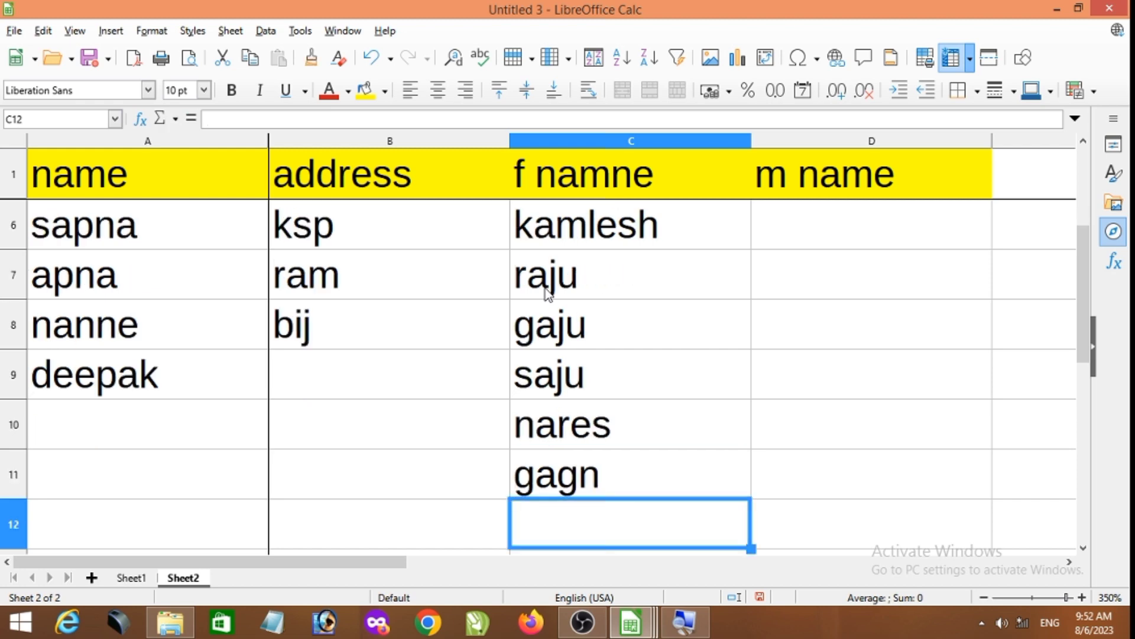
- Fill cells C12 to C25 with filler text such as fds and dsf
{"action": "type", "text": "fsd"}
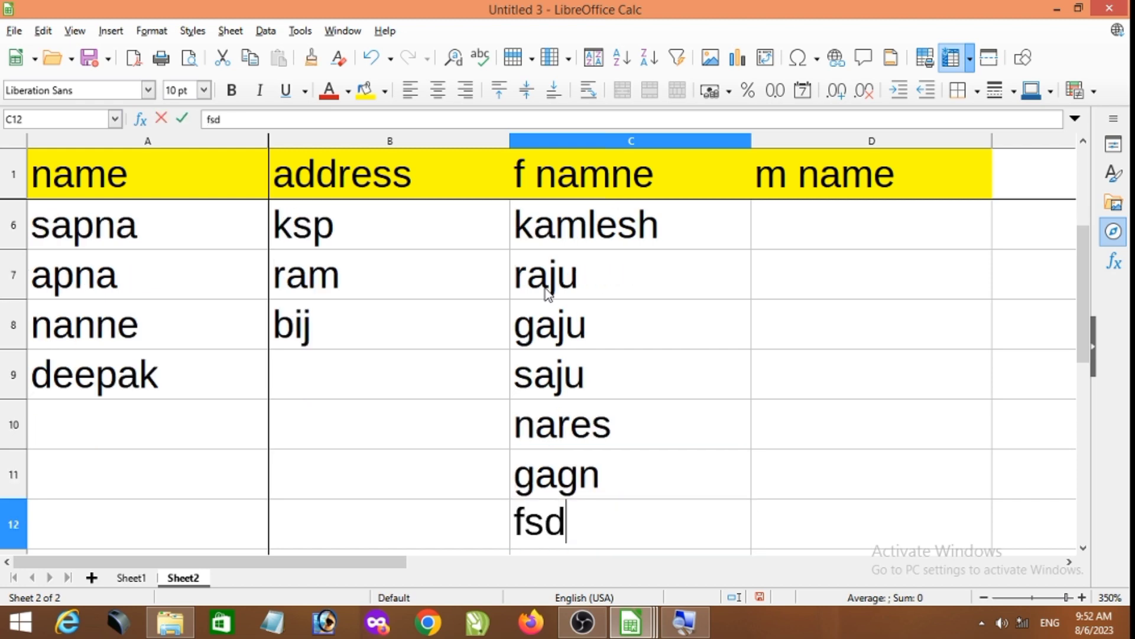
{"action": "type", "text": "f"}
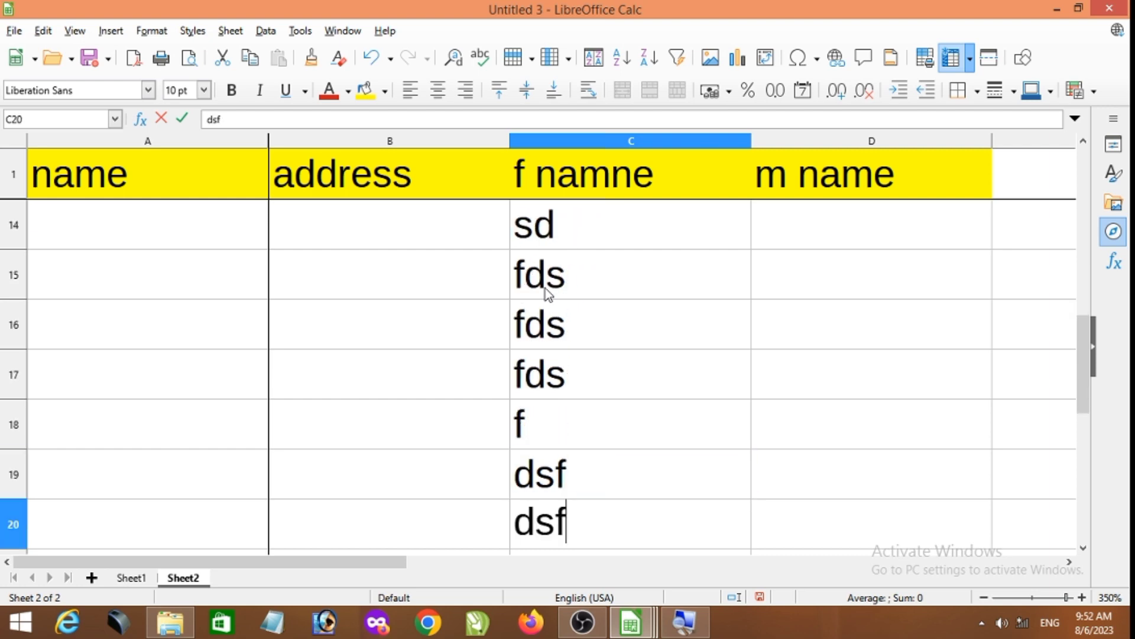
{"action": "type", "text": " dsf sd fds fds f f dsf dsf dsf dsf dsf dsf dsf"}
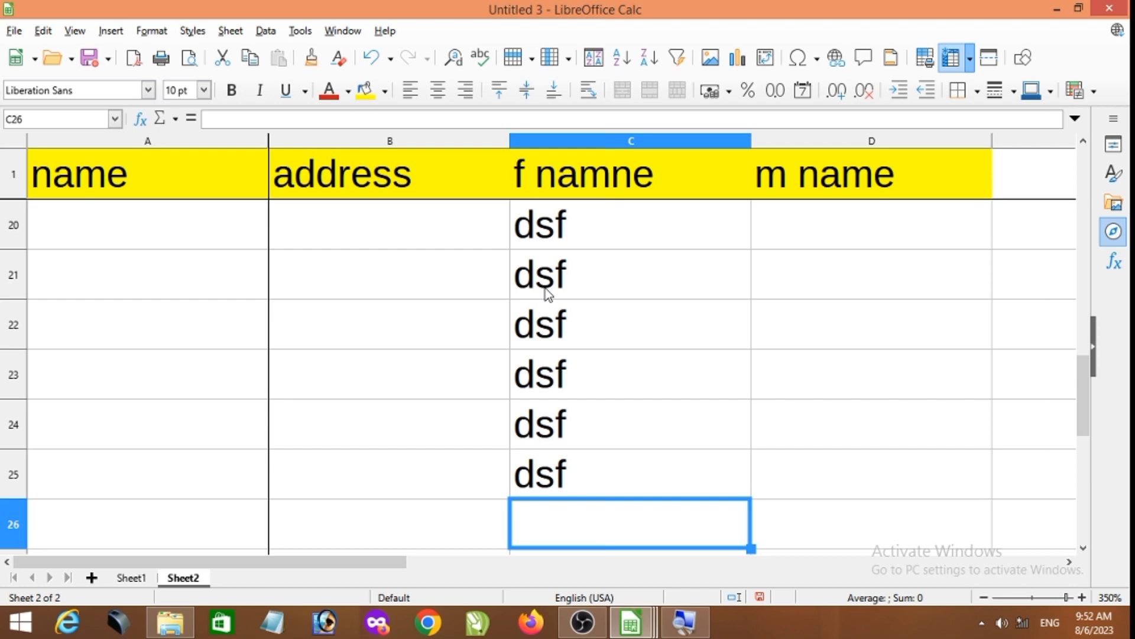
{"action": "scroll", "coordinate": [532, 295], "scroll_direction": "up", "scroll_amount": 1}
{"action": "left_click", "coordinate": [222, 193]}
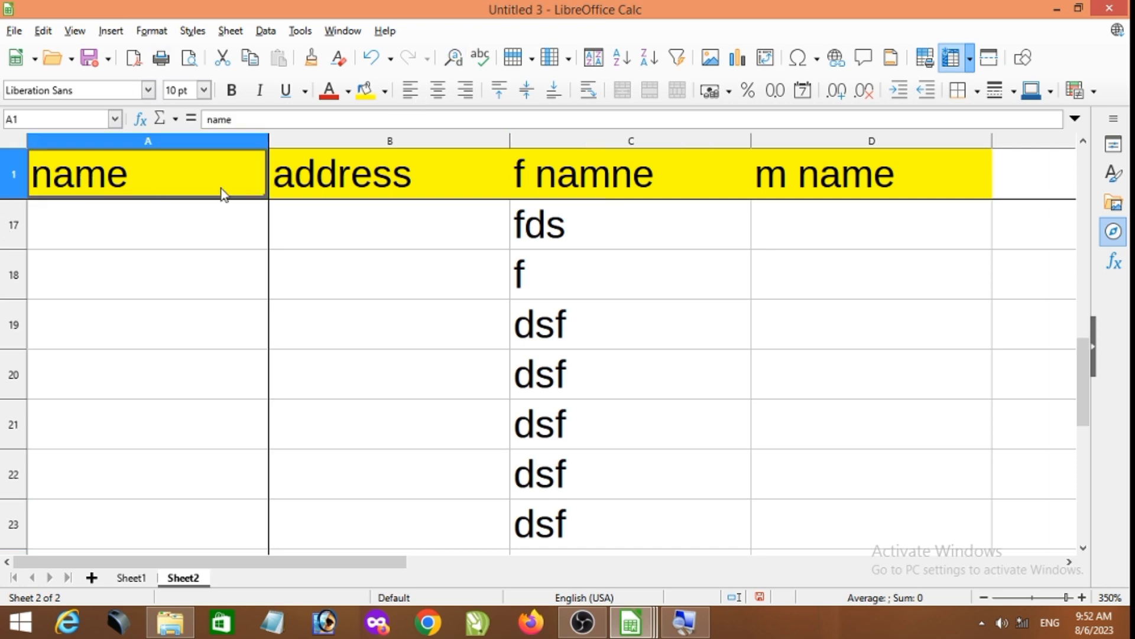
{"action": "left_click_drag", "start_coordinate": [222, 194], "coordinate": [564, 193]}
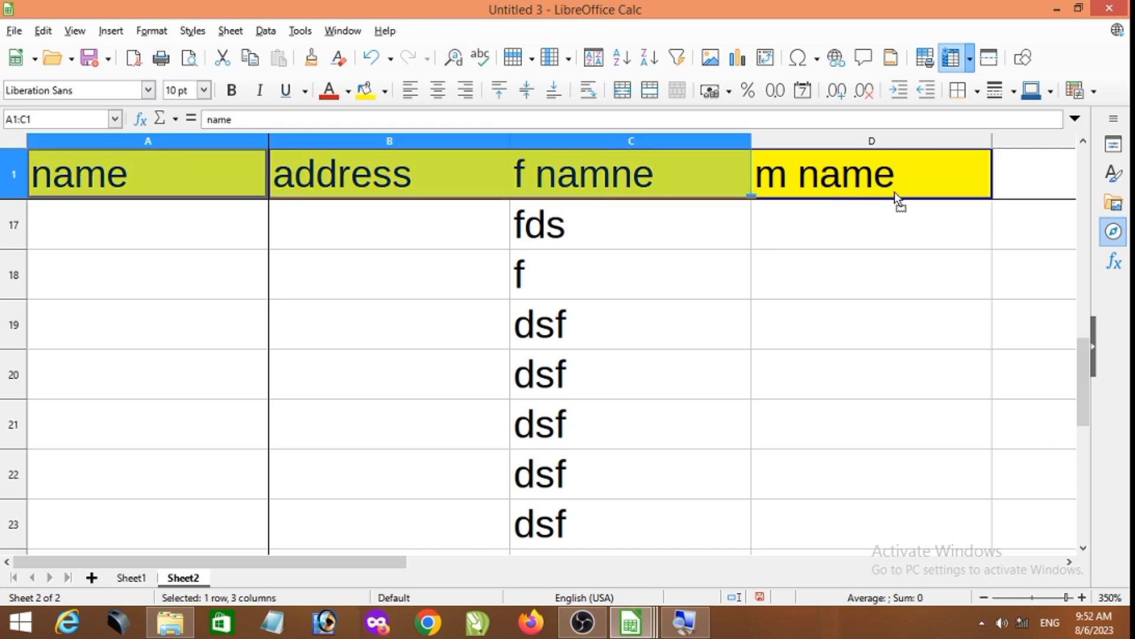
{"action": "left_click_drag", "start_coordinate": [928, 193], "coordinate": [413, 181]}
{"action": "double_click", "coordinate": [350, 181]}
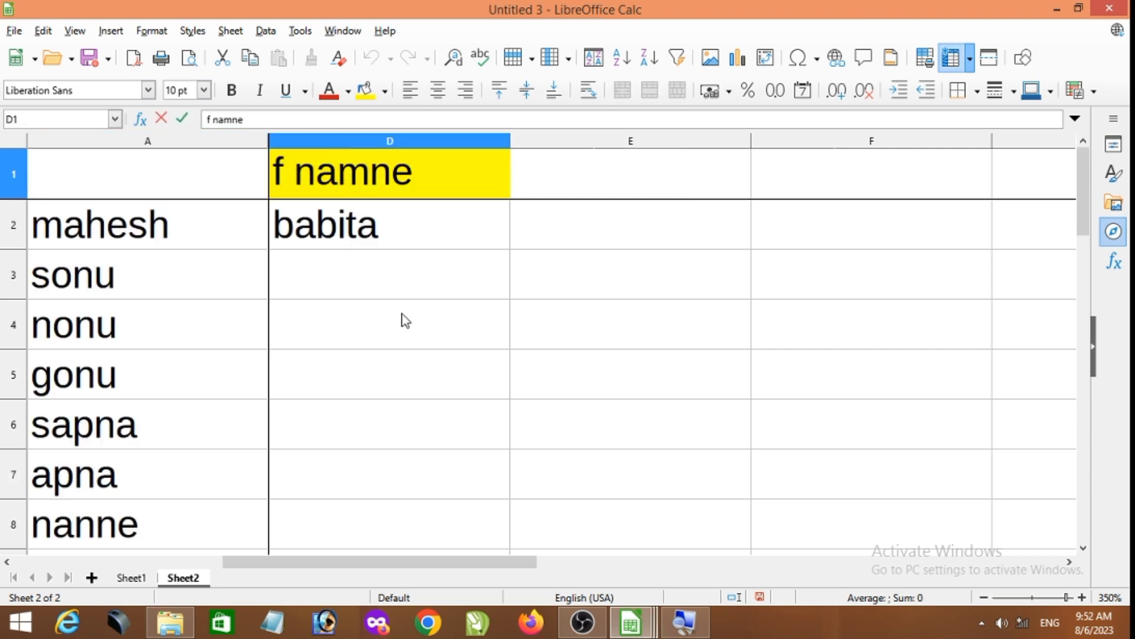
{"action": "left_click", "coordinate": [414, 340]}
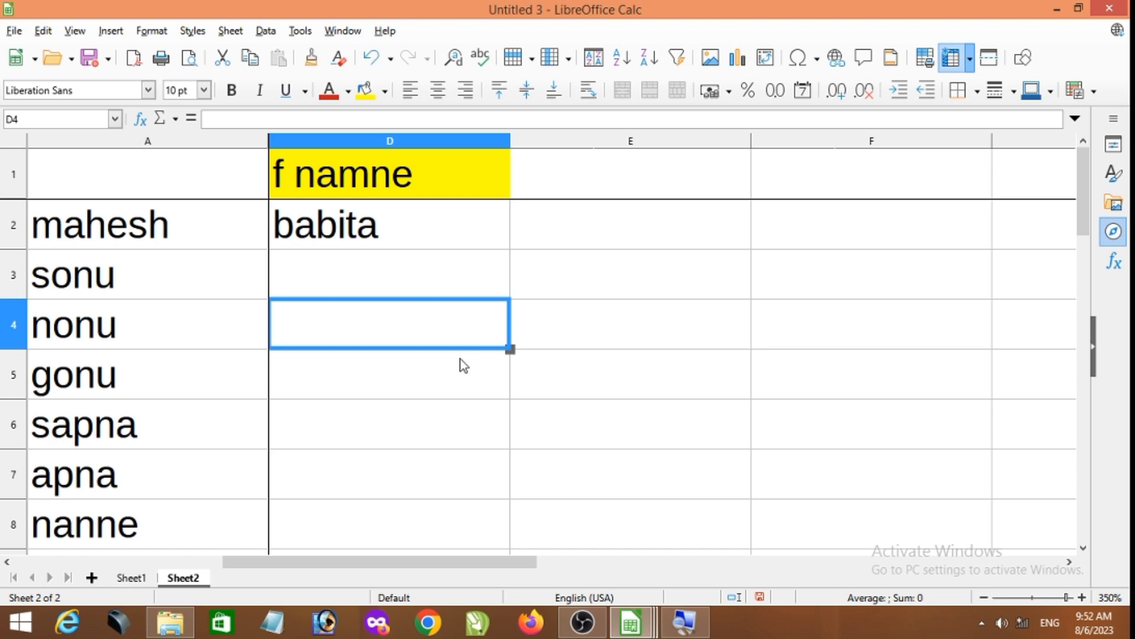
{"action": "key", "text": "ctrl+z"}
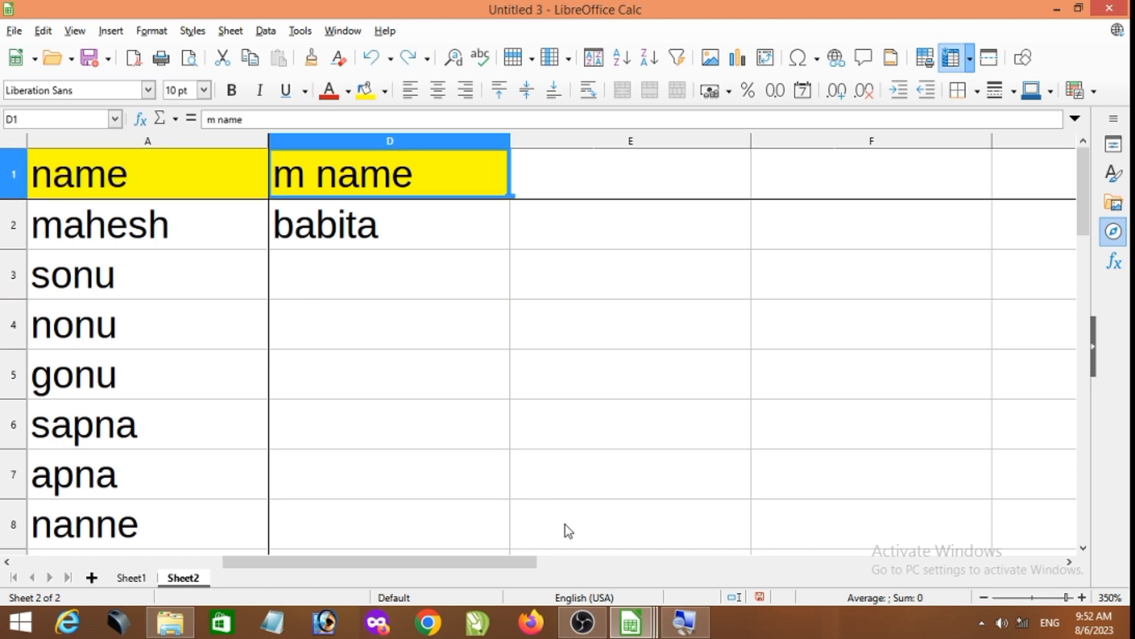
{"action": "key", "text": "ctrl+z"}
- Copy the yellow header cells A1 to D1 on Sheet2
{"action": "left_click", "coordinate": [325, 535]}
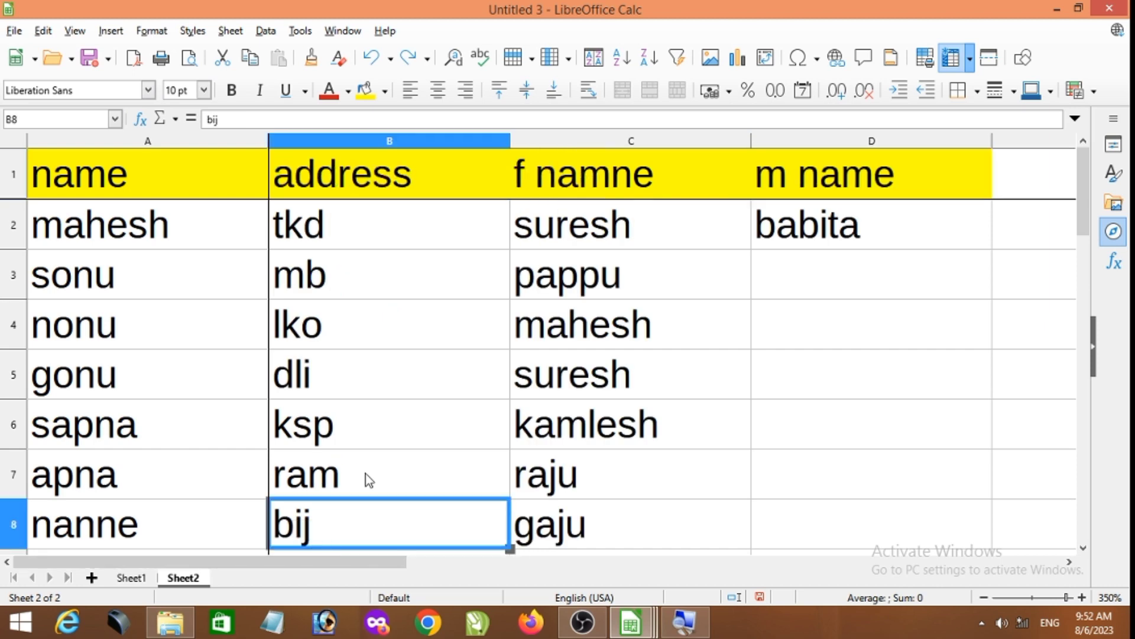
{"action": "left_click", "coordinate": [257, 176]}
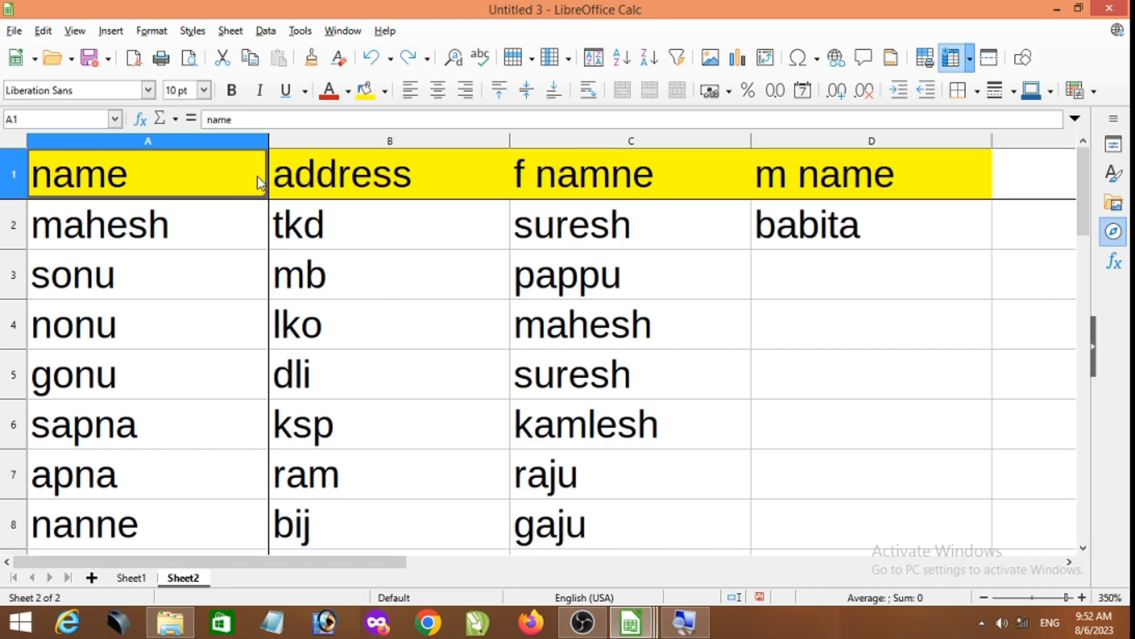
{"action": "left_click_drag", "start_coordinate": [257, 176], "coordinate": [800, 185]}
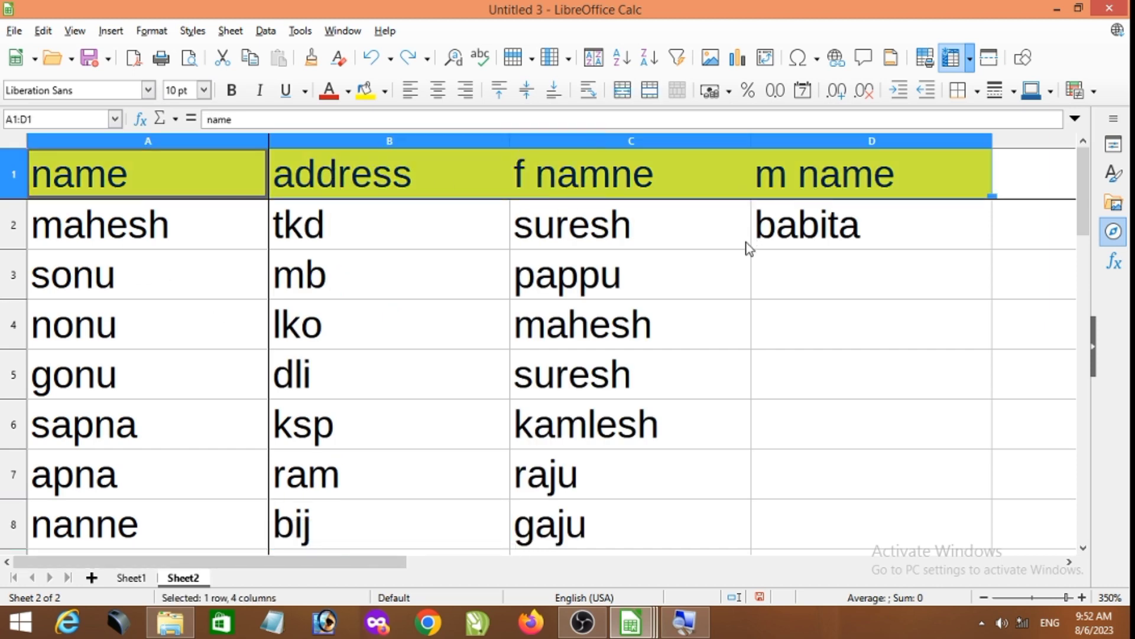
{"action": "key", "text": "ctrl+c"}
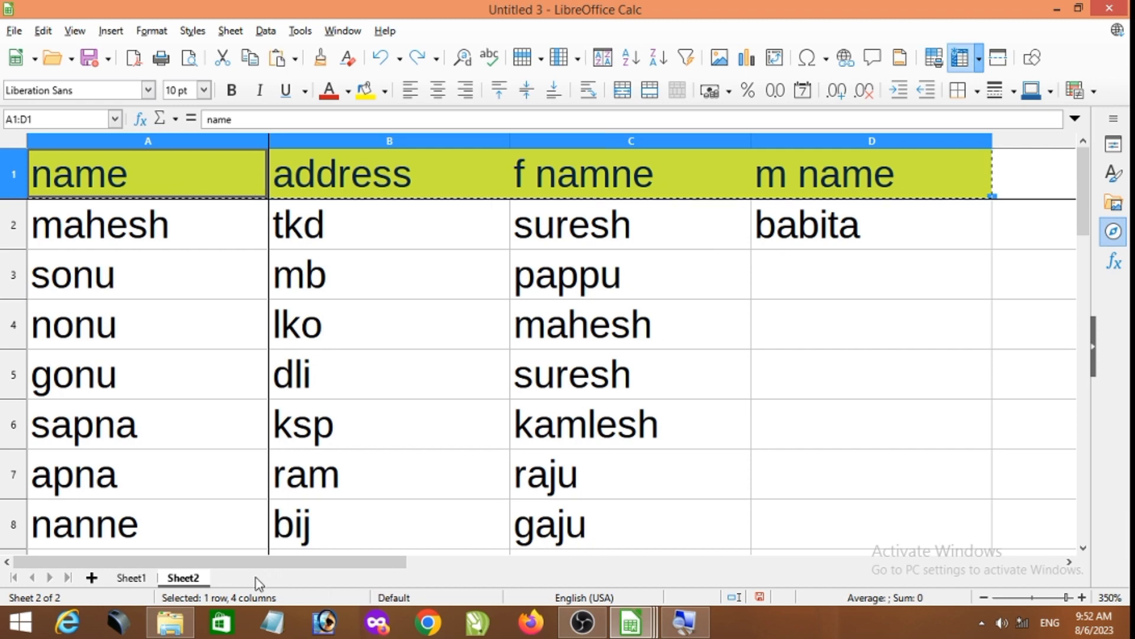
- Add a new sheet after Sheet2 and paste the copied headers transposed, starting at A1
{"action": "left_click", "coordinate": [92, 577]}
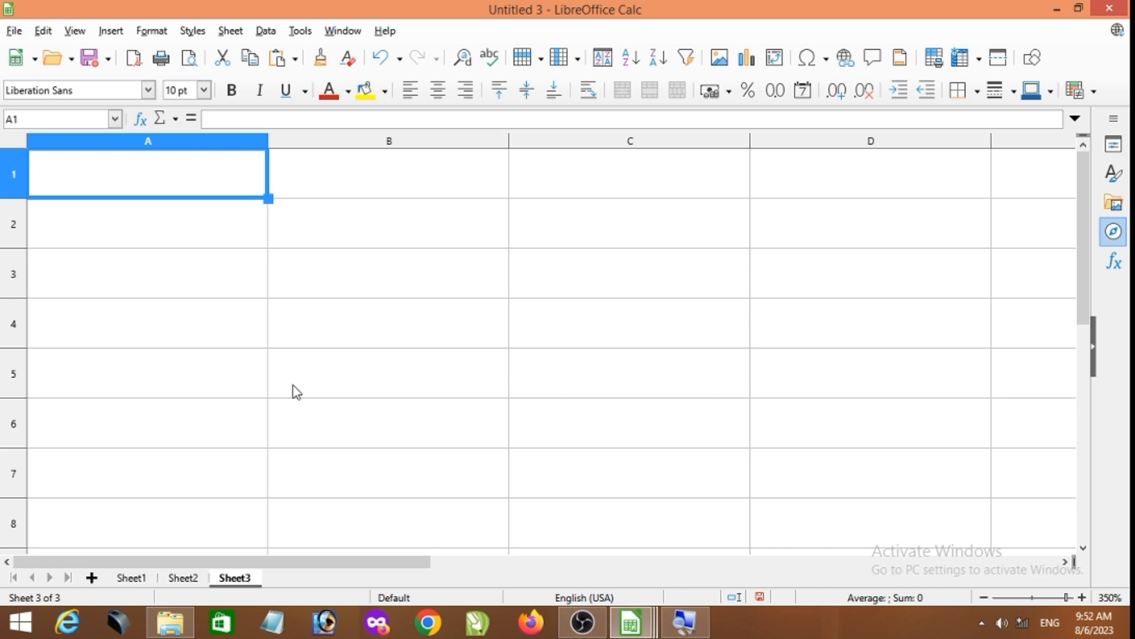
{"action": "left_click", "coordinate": [42, 33]}
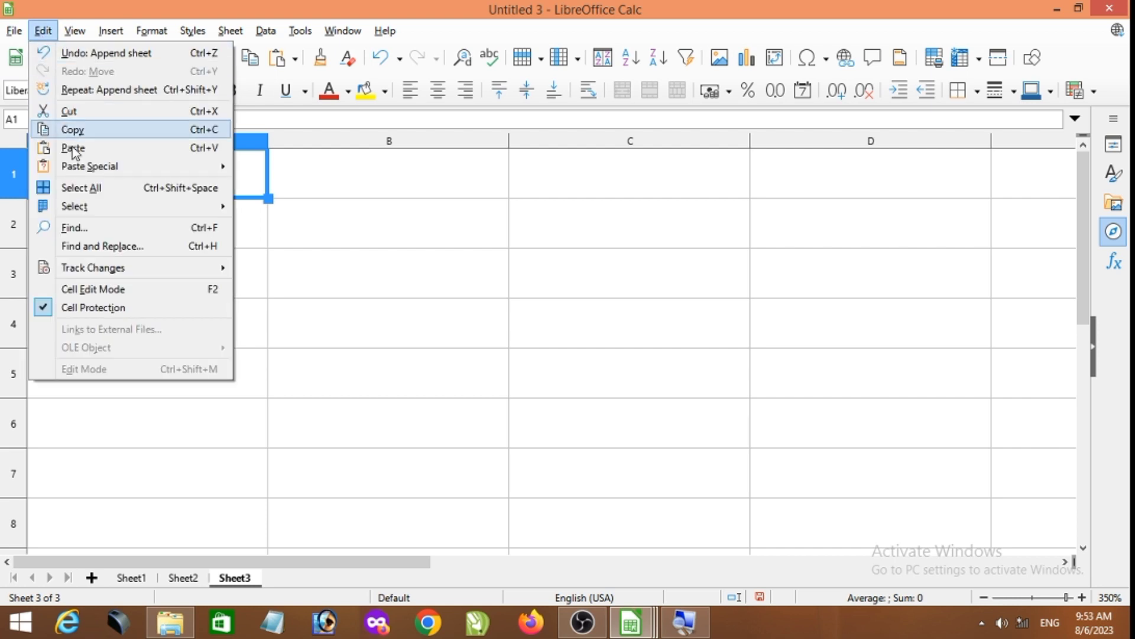
{"action": "mouse_move", "coordinate": [80, 172]}
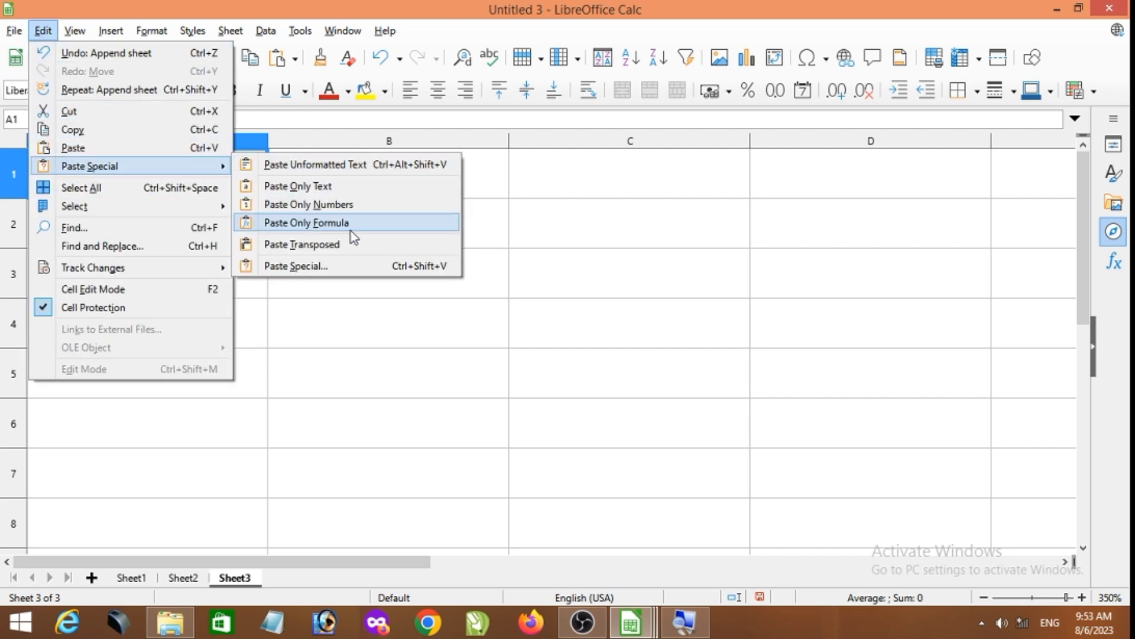
{"action": "left_click", "coordinate": [345, 250]}
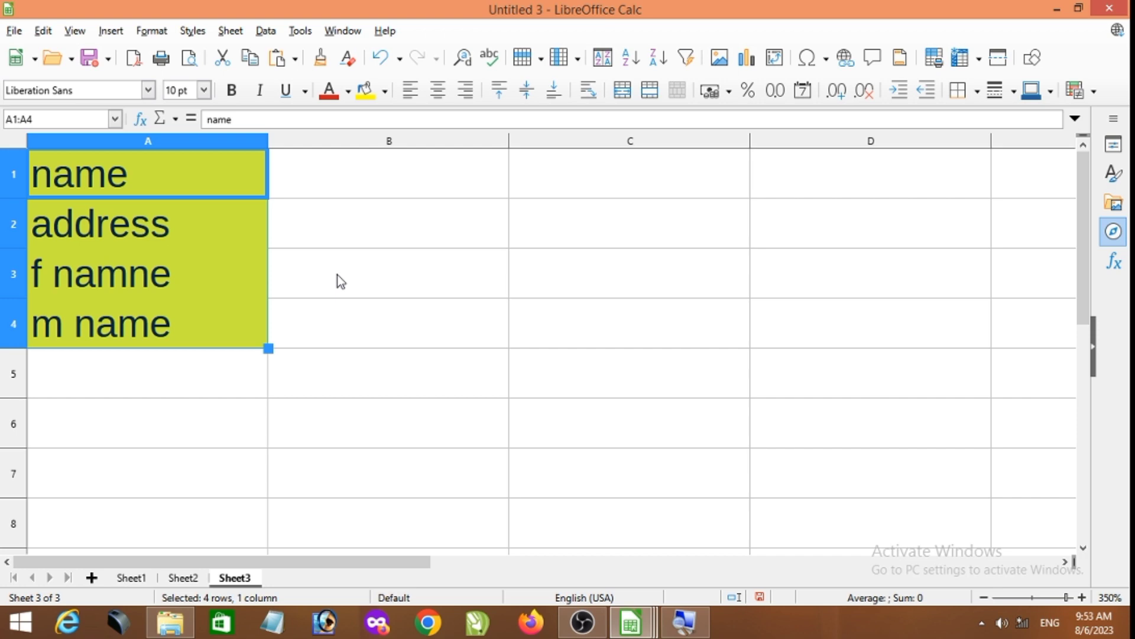
- Compare the header row on Sheet2 with the transposed headers in A1 to A4 on Sheet3
{"action": "left_click", "coordinate": [183, 578]}
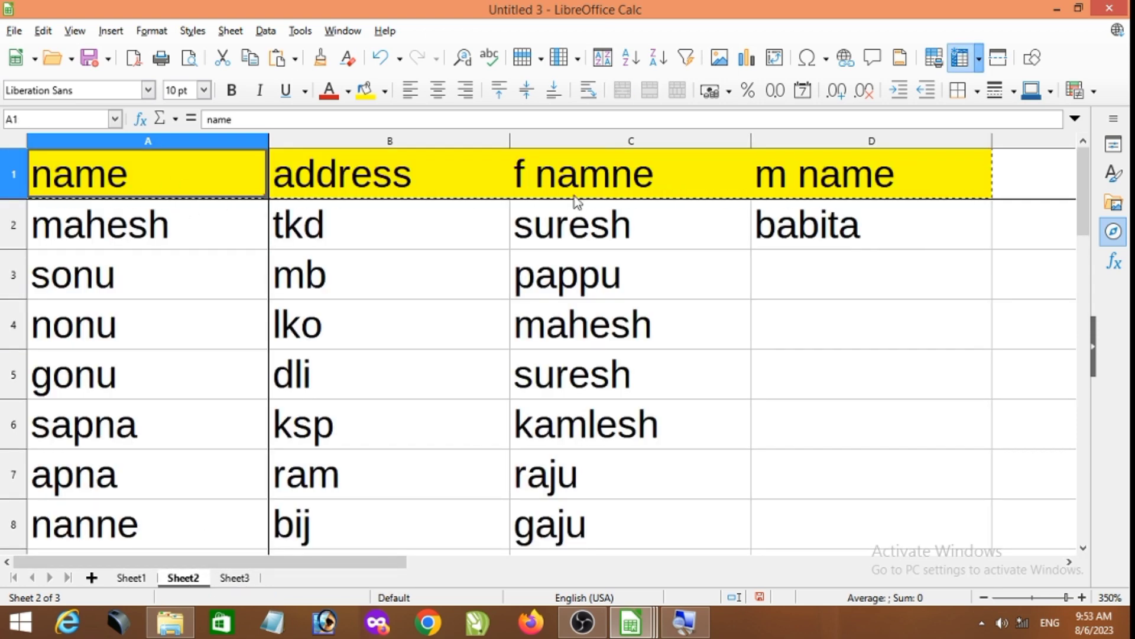
{"action": "left_click", "coordinate": [235, 577]}
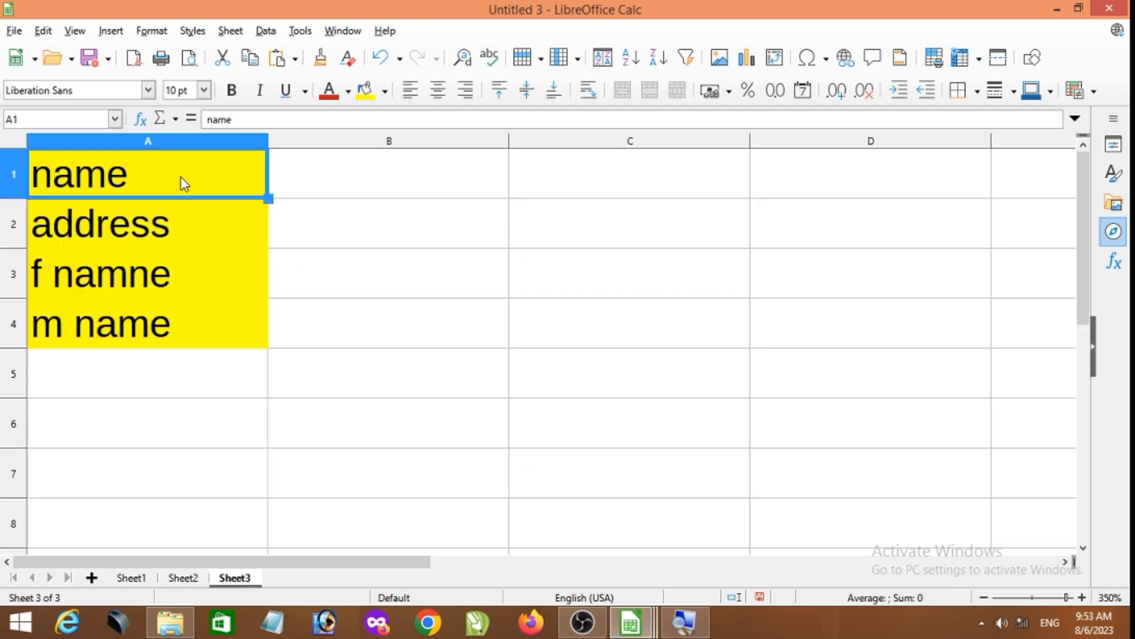
{"action": "left_click_drag", "start_coordinate": [180, 177], "coordinate": [181, 352]}
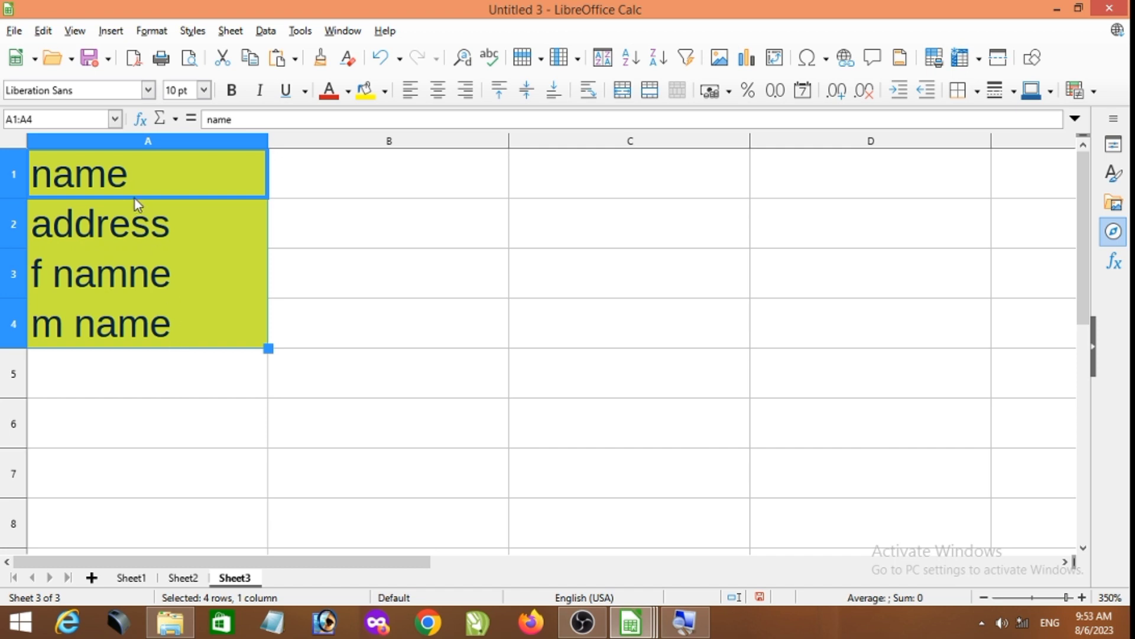
- Enter the filler texts jhj, jk, kjkj, hkjh and kj across B1 to F1 on Sheet3 and return to A1
{"action": "left_click", "coordinate": [439, 181]}
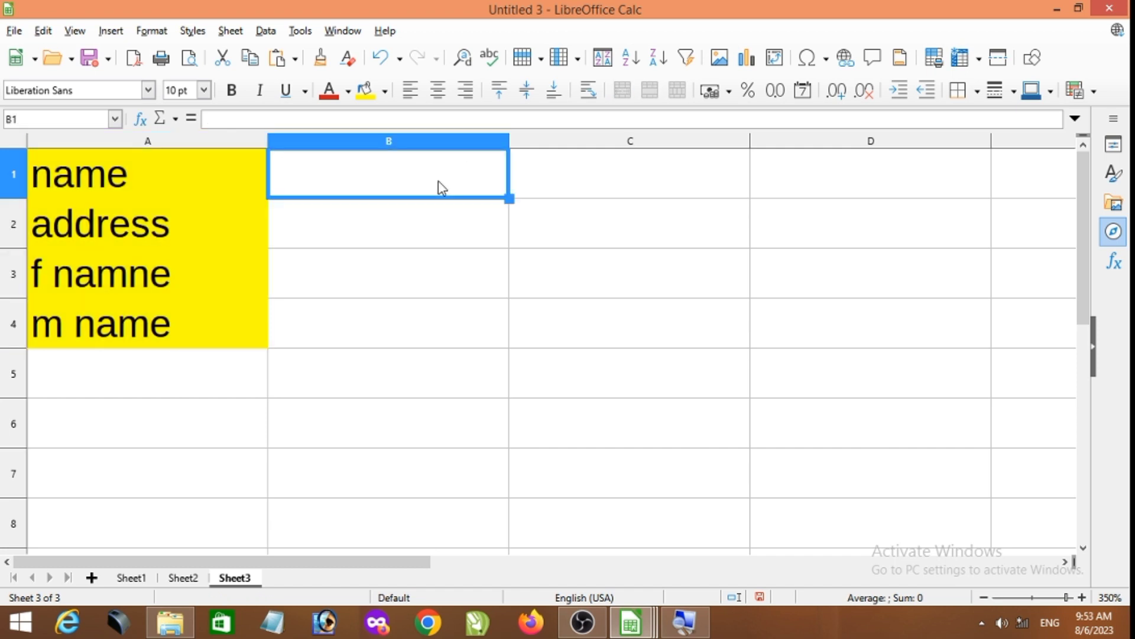
{"action": "type", "text": "jhj"}
{"action": "key", "text": "Tab"}
{"action": "type", "text": "jk"}
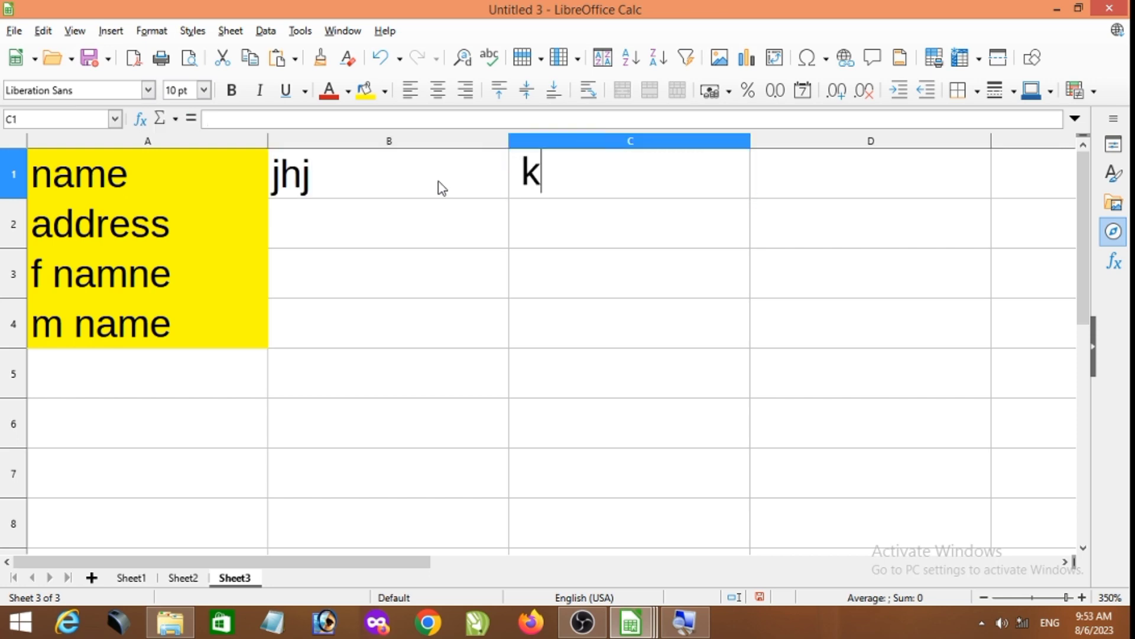
{"action": "key", "text": "Tab"}
{"action": "type", "text": "kjkj"}
{"action": "key", "text": "Tab"}
{"action": "type", "text": "hkjh\tkj"}
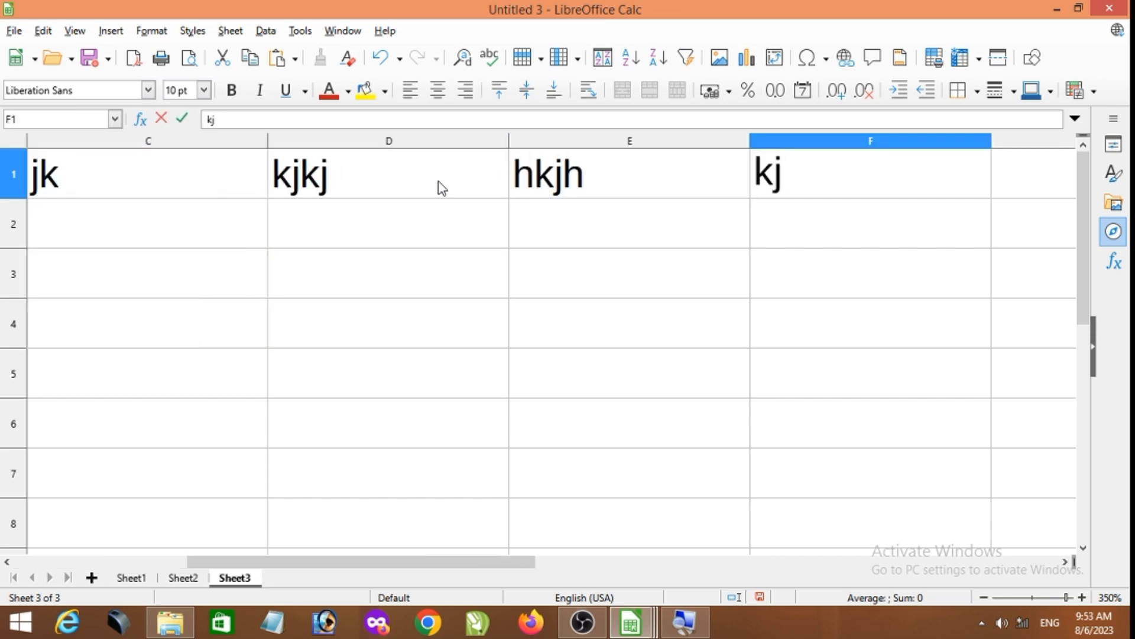
{"action": "key", "text": "Left"}
{"action": "key", "text": "Left"}
{"action": "key", "text": "Left"}
{"action": "key", "text": "Left"}
{"action": "key", "text": "Left"}
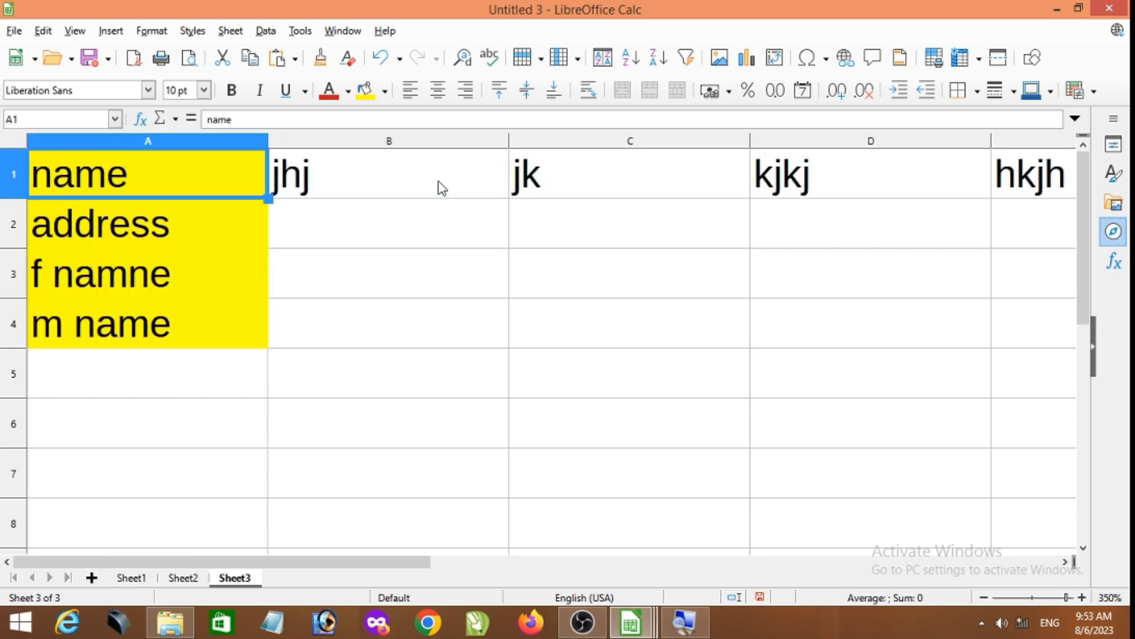
- Freeze the first column of Sheet3
{"action": "left_click", "coordinate": [111, 30]}
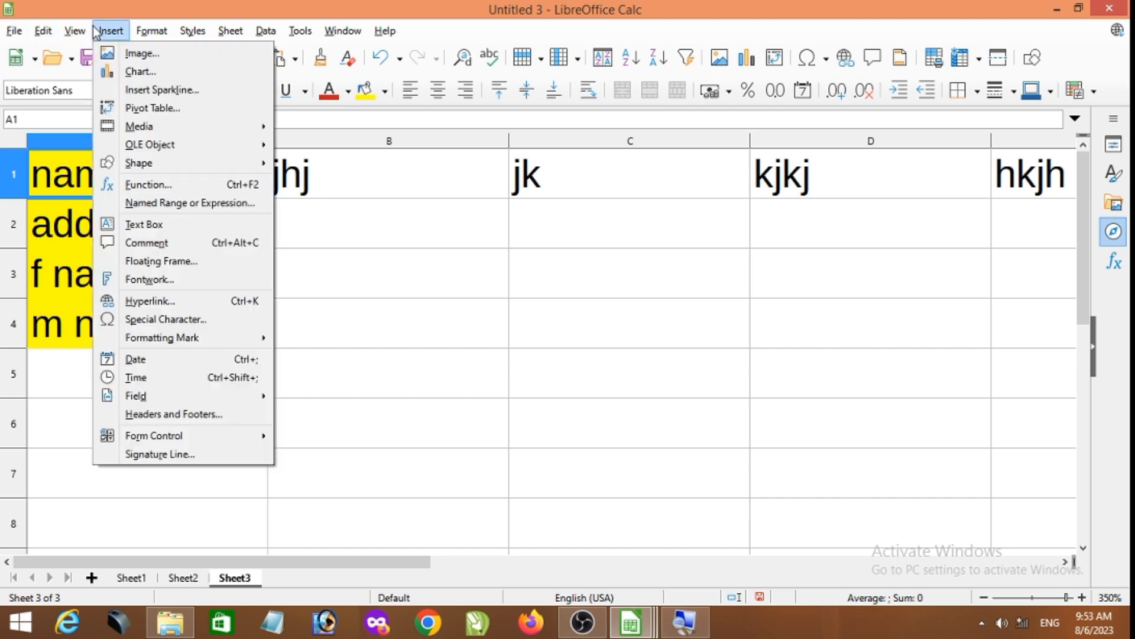
{"action": "mouse_move", "coordinate": [74, 30]}
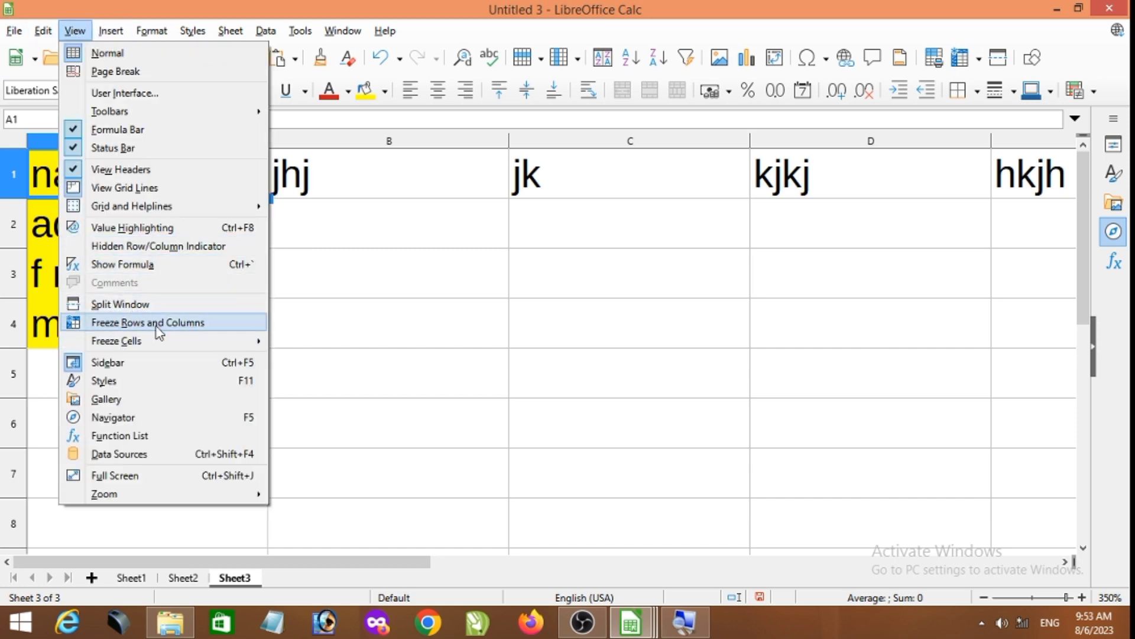
{"action": "mouse_move", "coordinate": [165, 341]}
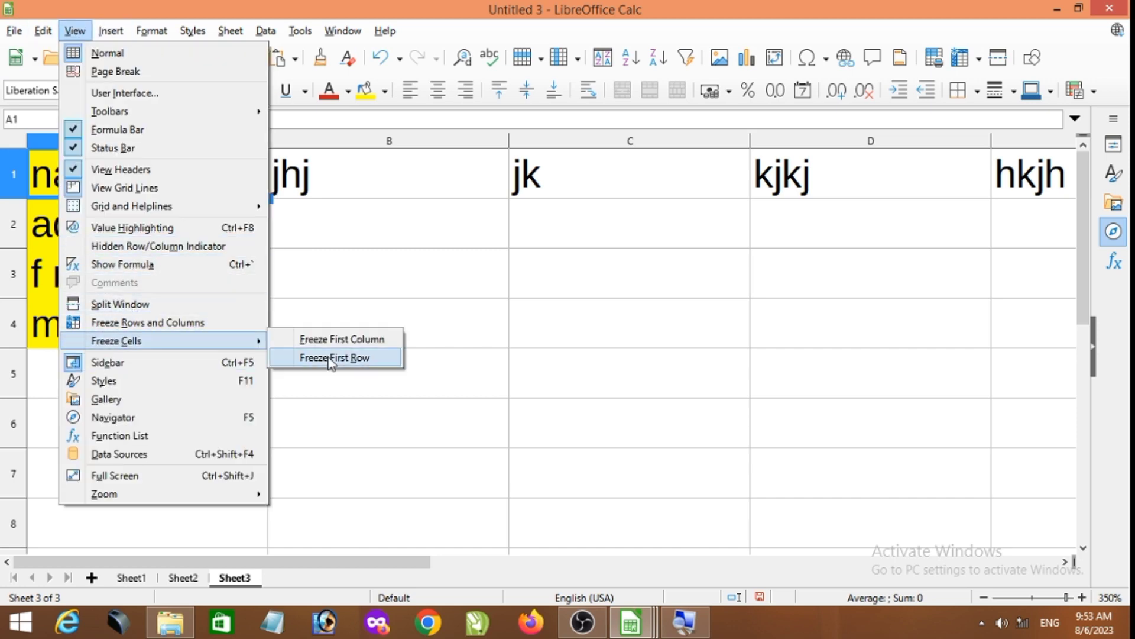
{"action": "left_click", "coordinate": [371, 341]}
- Enter filler texts across row 2 from B2 to M2, starting with jhkj, jhgjg, jkhkjh, hkjhkjh, hkjh and kjh
{"action": "left_click", "coordinate": [341, 236]}
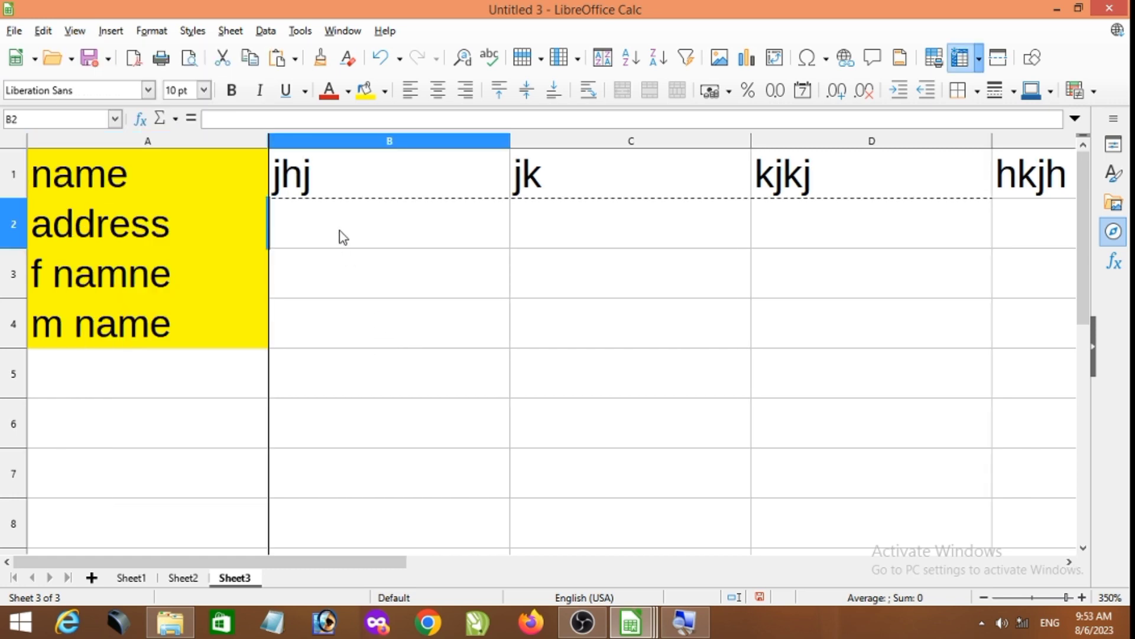
{"action": "type", "text": "jhkj"}
{"action": "key", "text": "Tab"}
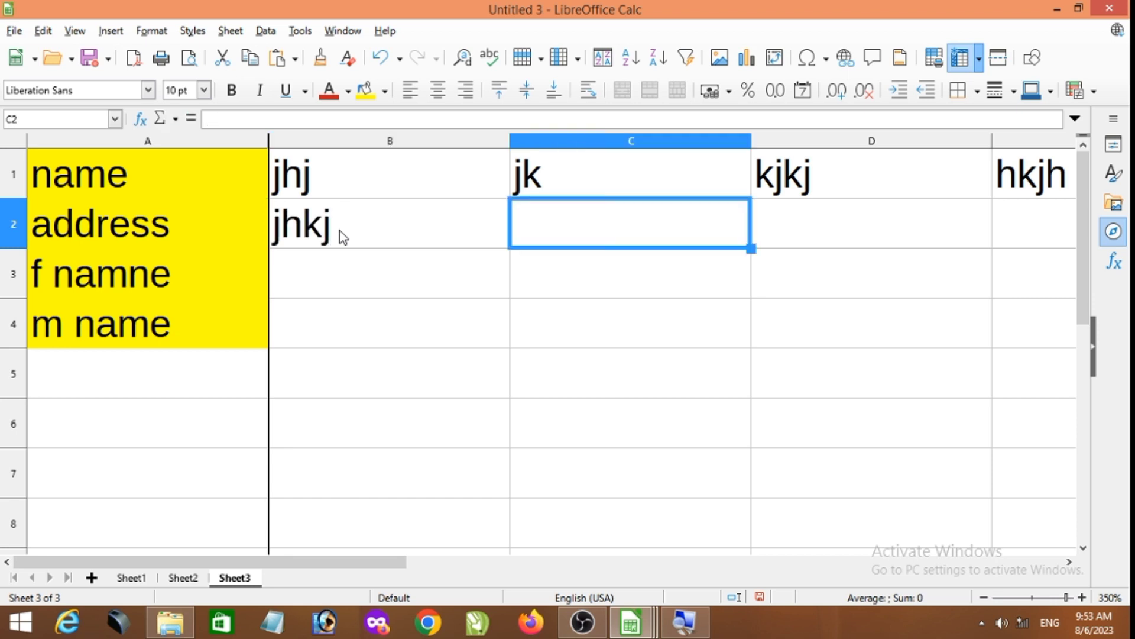
{"action": "type", "text": "jhgjg"}
{"action": "key", "text": "Tab"}
{"action": "type", "text": "jkhkjh"}
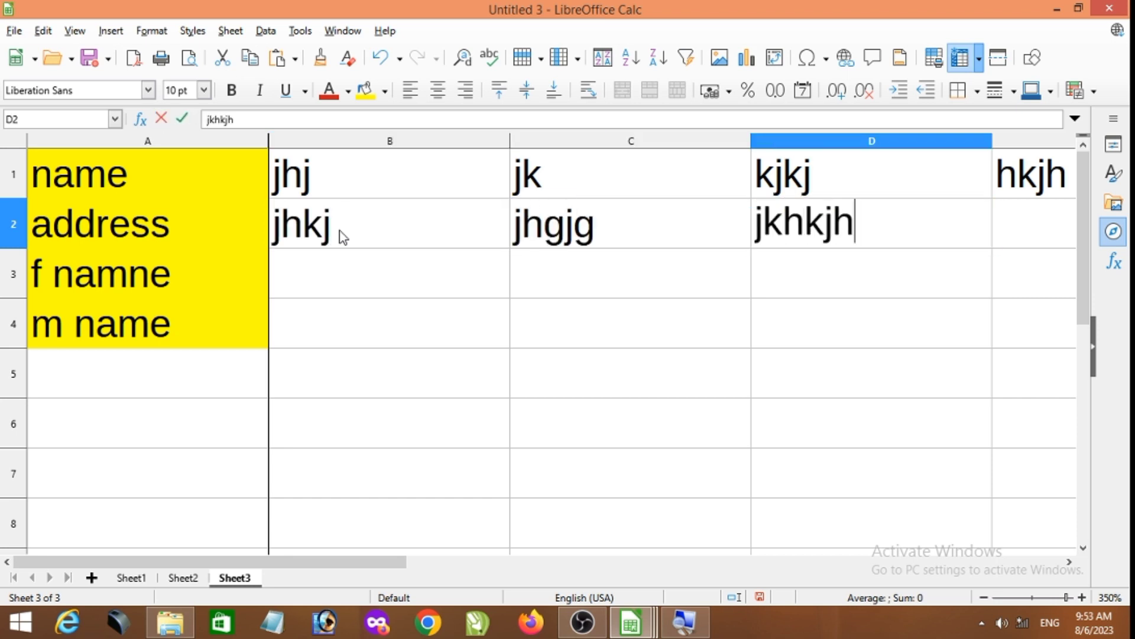
{"action": "key", "text": "Tab"}
{"action": "type", "text": "hkjhkjh"}
{"action": "key", "text": "Tab"}
{"action": "type", "text": "hkjh"}
{"action": "key", "text": "Tab"}
{"action": "type", "text": "kjh"}
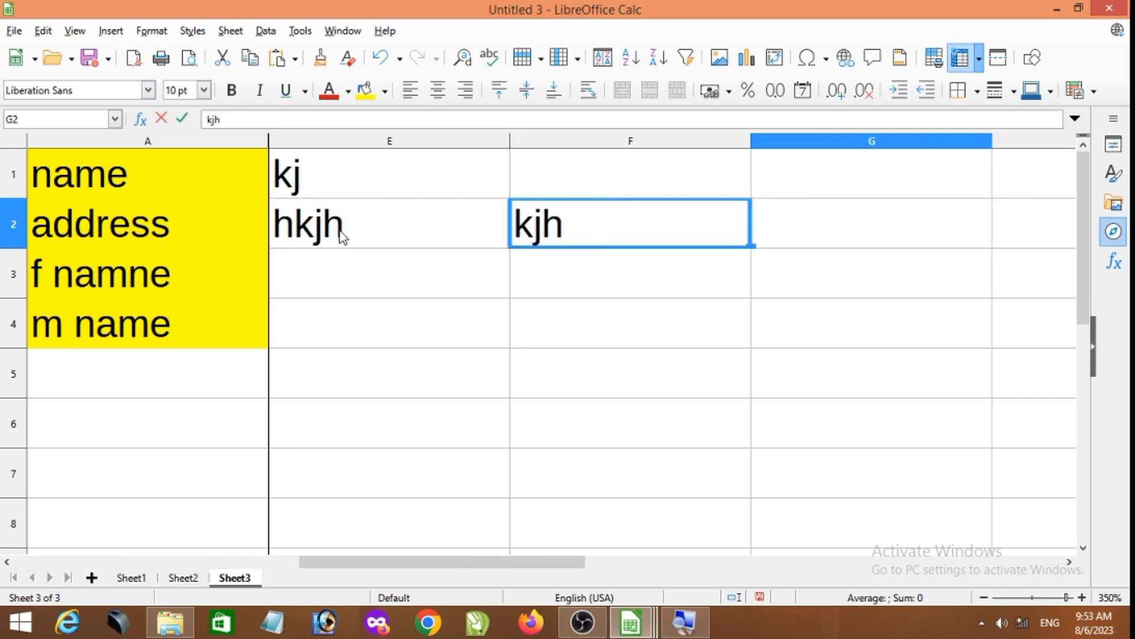
{"action": "key", "text": "Tab"}
{"action": "type", "text": "kjh"}
{"action": "key", "text": "Tab"}
{"action": "type", "text": "hkjh"}
{"action": "key", "text": "Tab"}
{"action": "type", "text": "kjh"}
{"action": "key", "text": "Tab"}
{"action": "type", "text": "kjh"}
{"action": "key", "text": "Tab"}
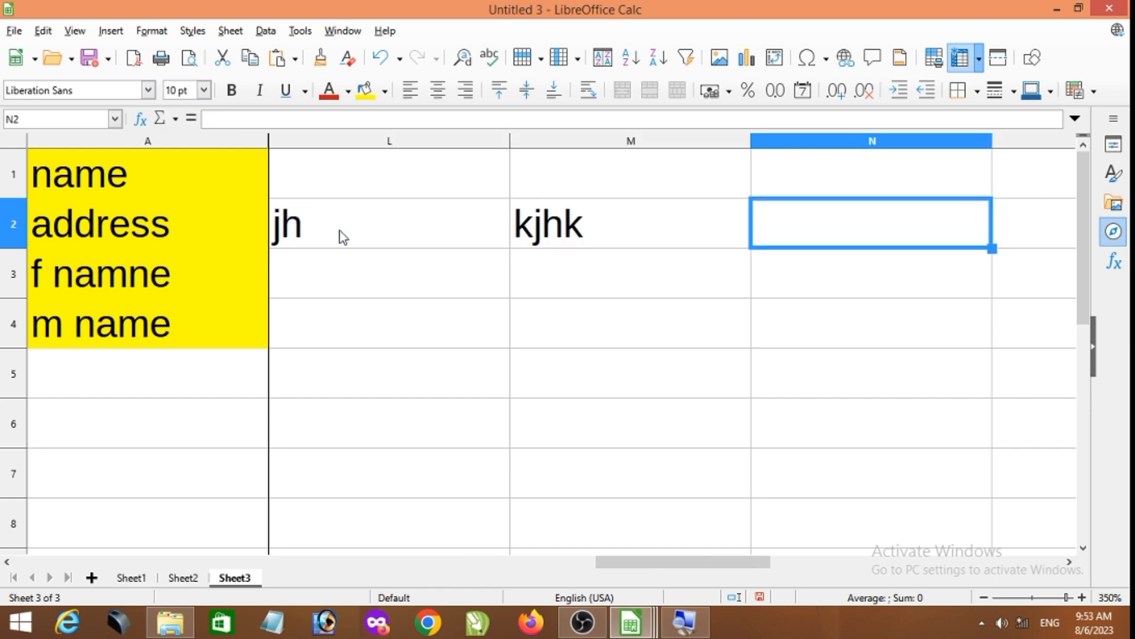
{"action": "left_click_drag", "start_coordinate": [684, 562], "coordinate": [133, 561]}
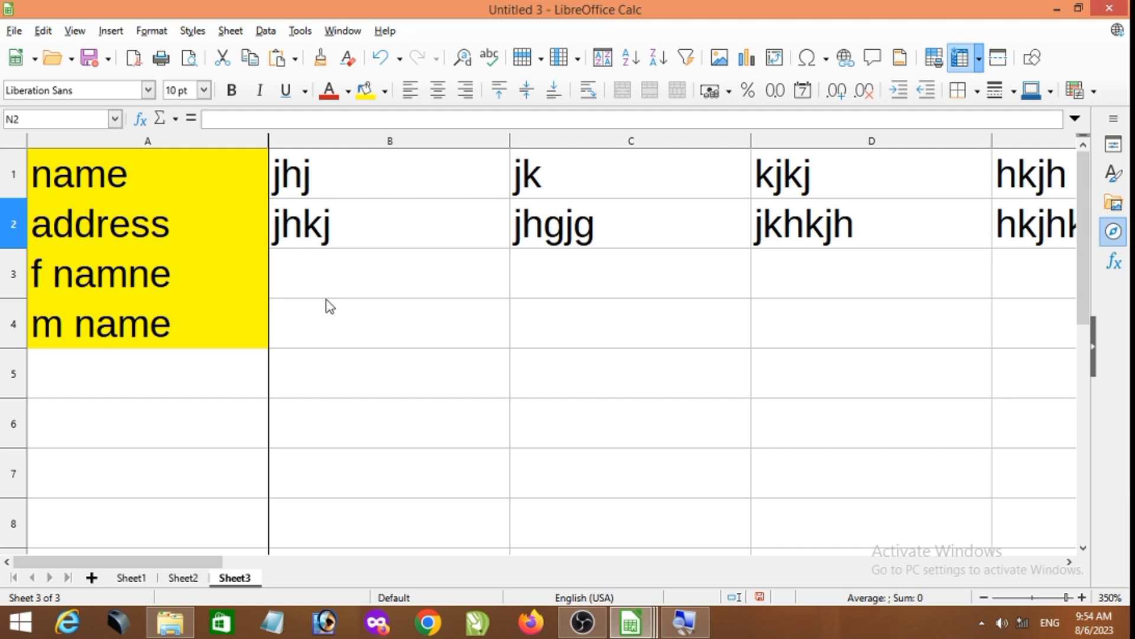
- Review the Freeze Cells options and highlight A2 to C2 in the address row
{"action": "left_click", "coordinate": [75, 30]}
{"action": "mouse_move", "coordinate": [141, 349]}
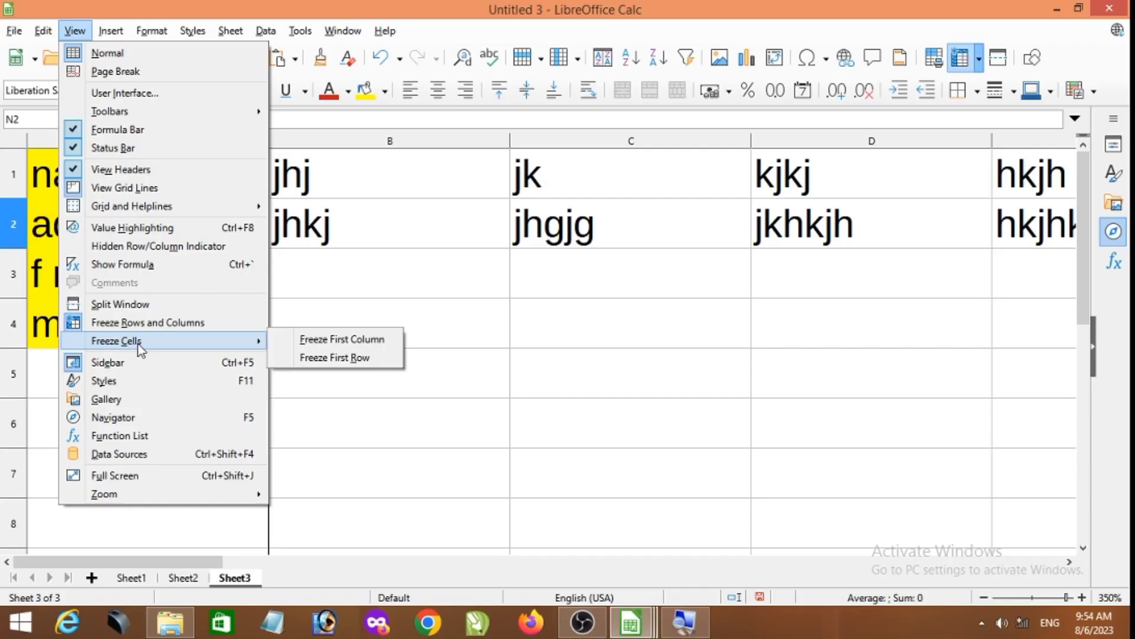
{"action": "left_click", "coordinate": [609, 413]}
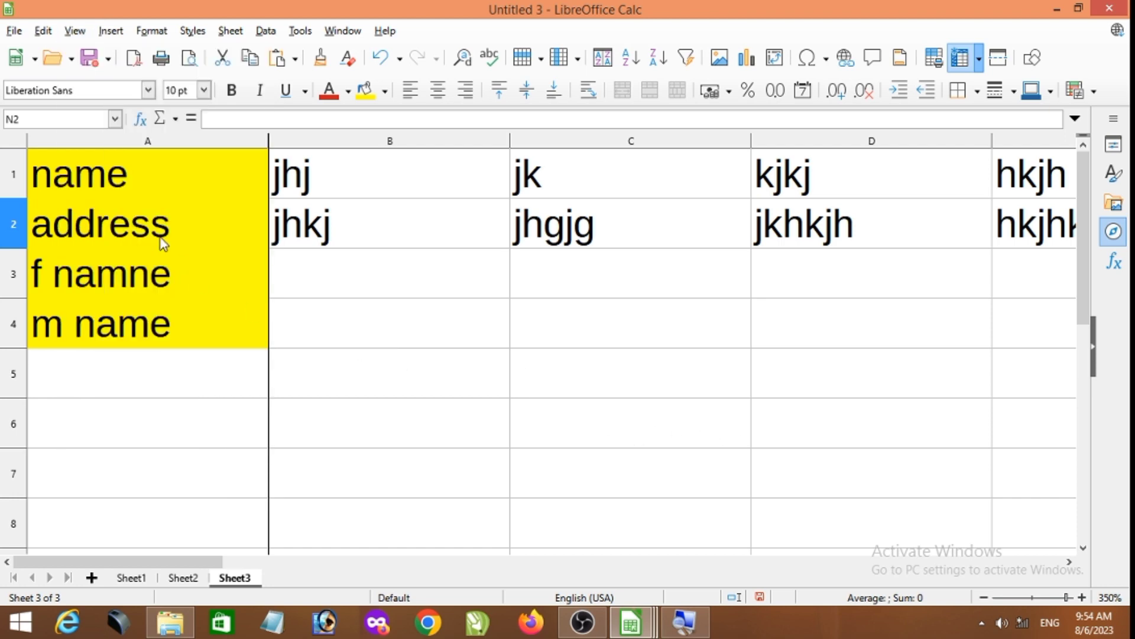
{"action": "left_click_drag", "start_coordinate": [162, 237], "coordinate": [651, 241]}
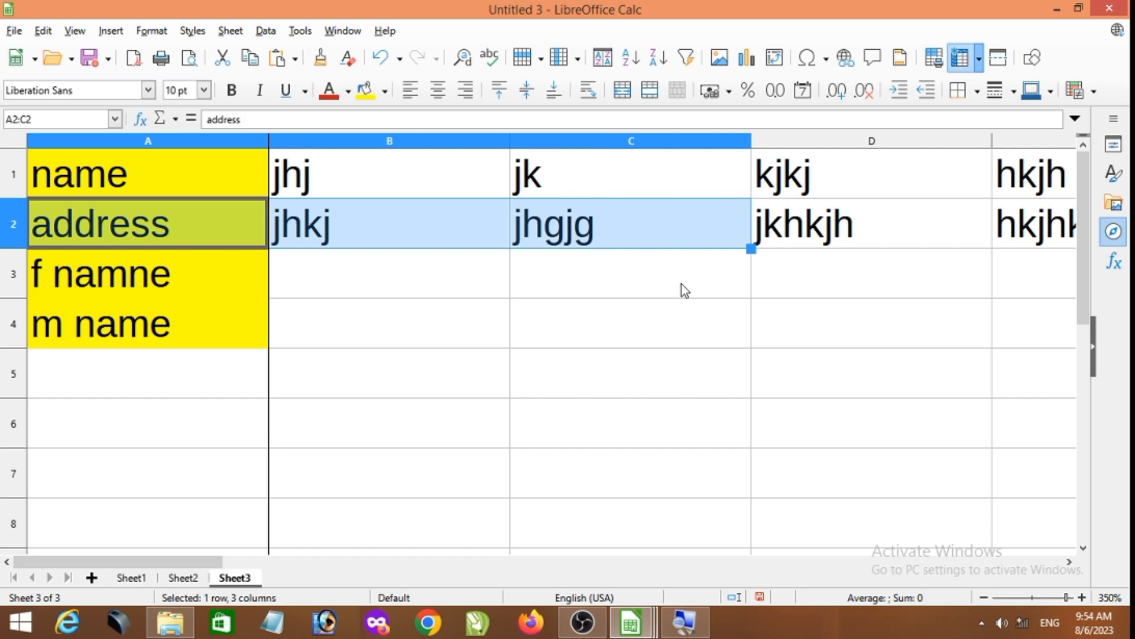
{"action": "left_click", "coordinate": [603, 334]}
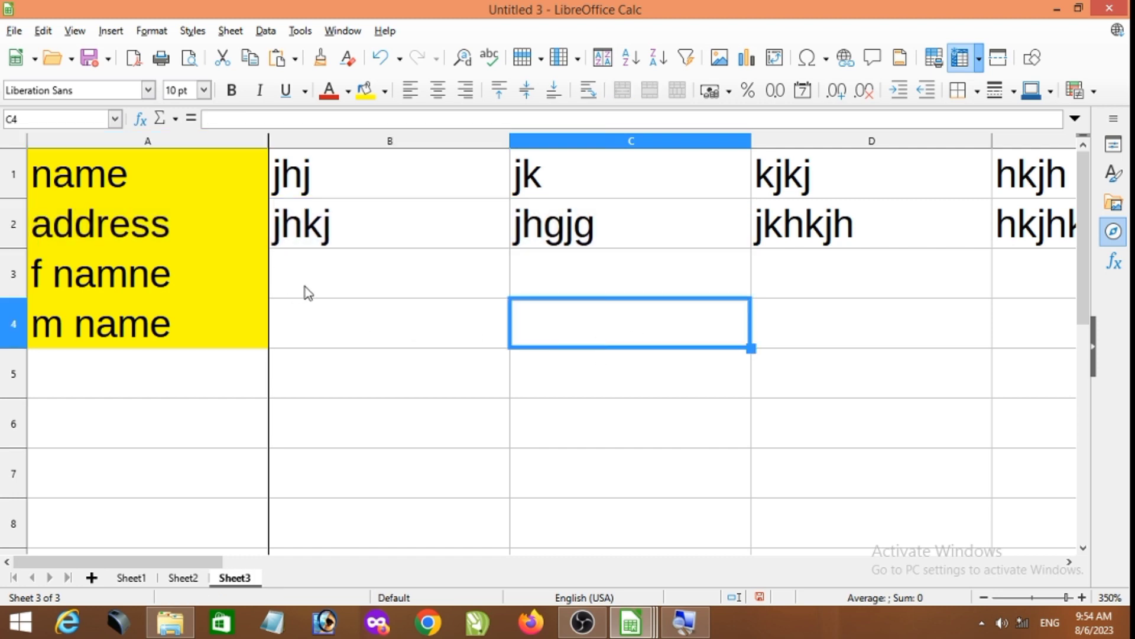
- Hide the sidebar and show it again
{"action": "left_click", "coordinate": [75, 31]}
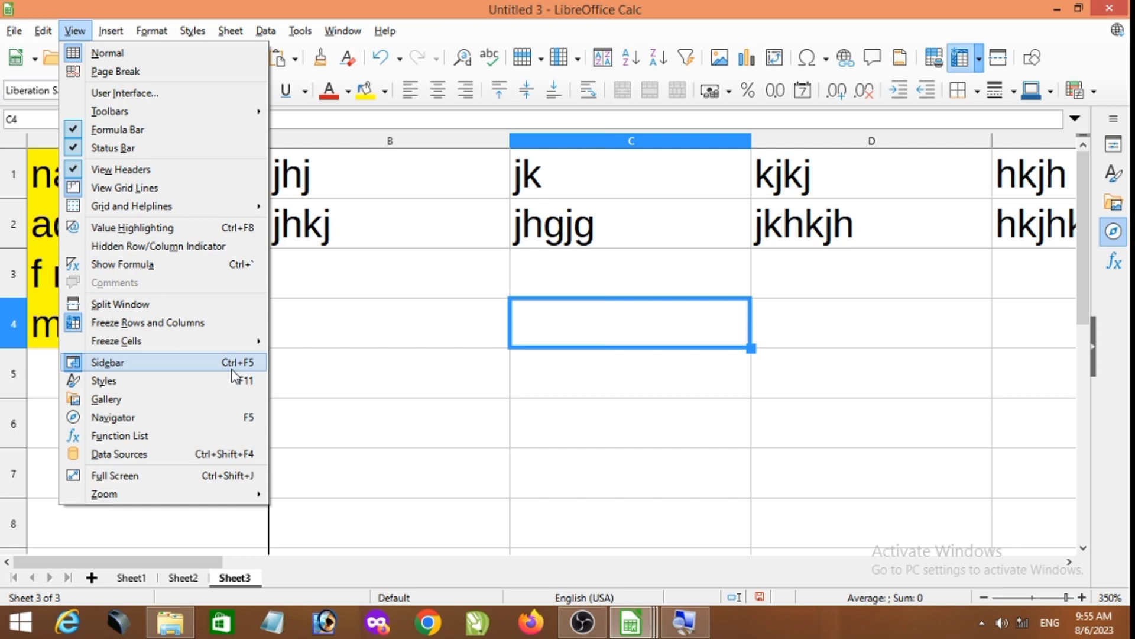
{"action": "left_click", "coordinate": [375, 397]}
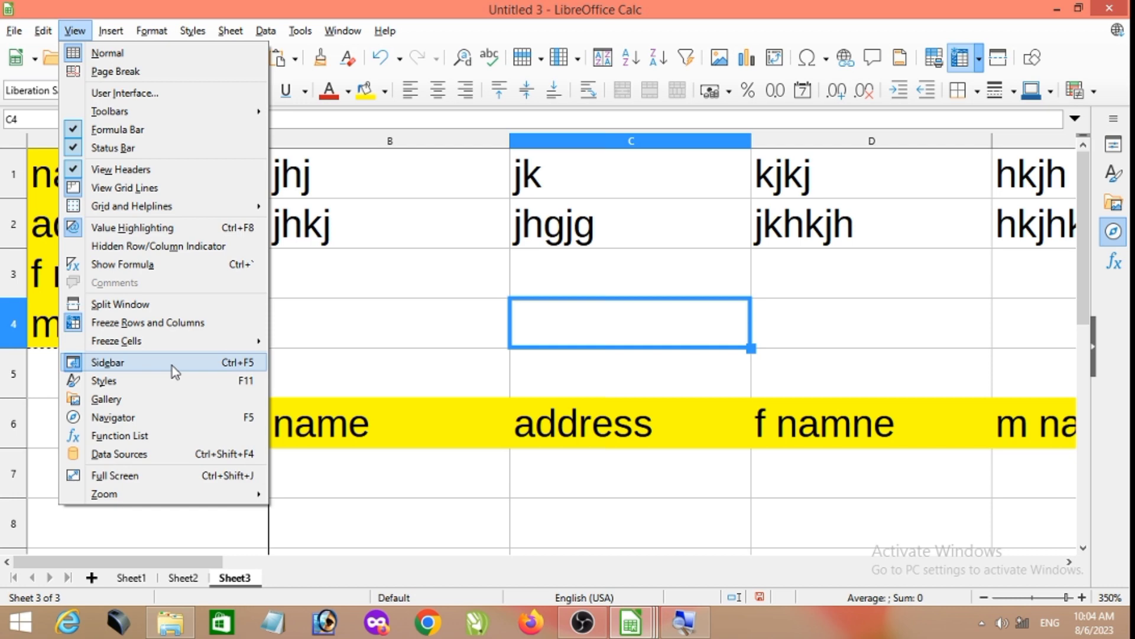
{"action": "left_click", "coordinate": [208, 371]}
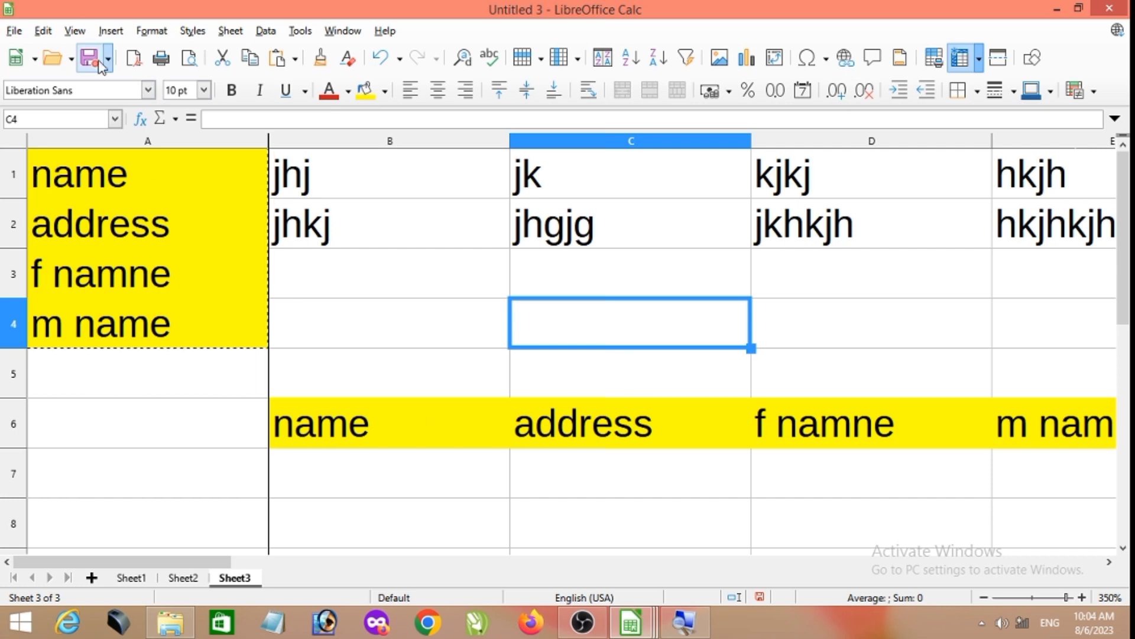
{"action": "left_click", "coordinate": [76, 31]}
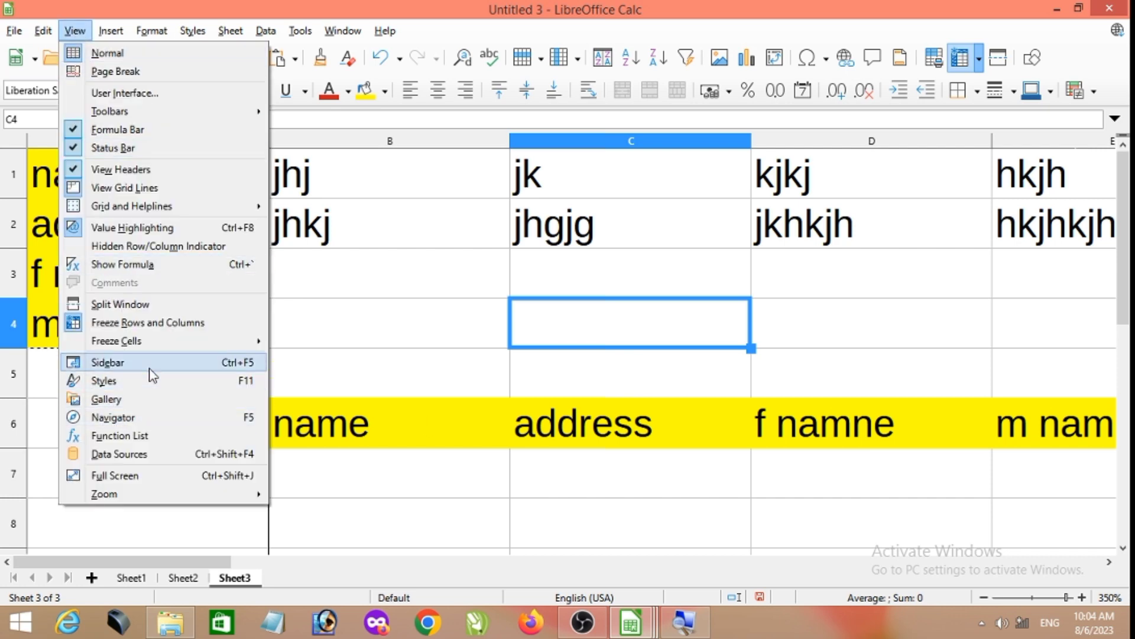
{"action": "left_click", "coordinate": [106, 362]}
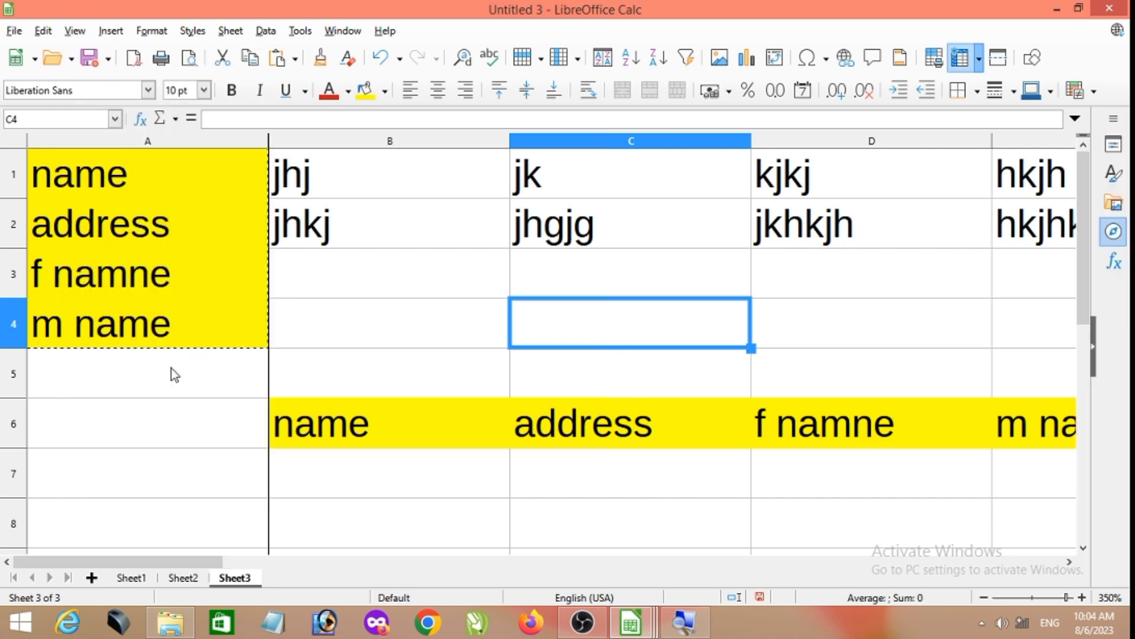
- Expand the collapsed sidebar deck and switch it from Navigator to Properties
{"action": "left_click", "coordinate": [1114, 119]}
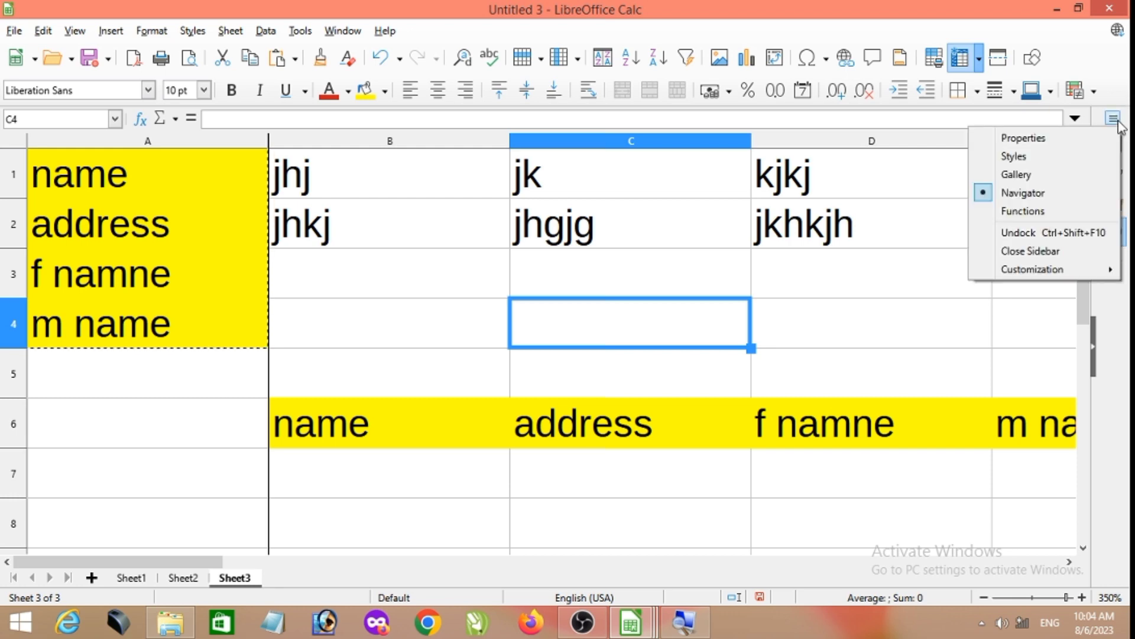
{"action": "left_click", "coordinate": [1122, 366]}
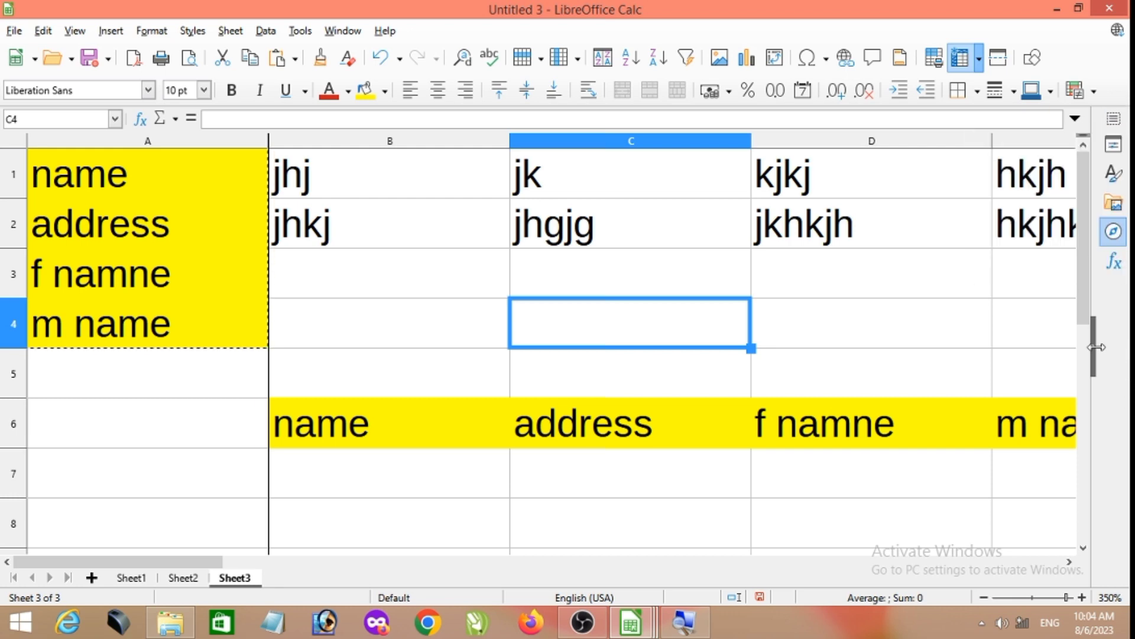
{"action": "left_click_drag", "start_coordinate": [1093, 348], "coordinate": [993, 352]}
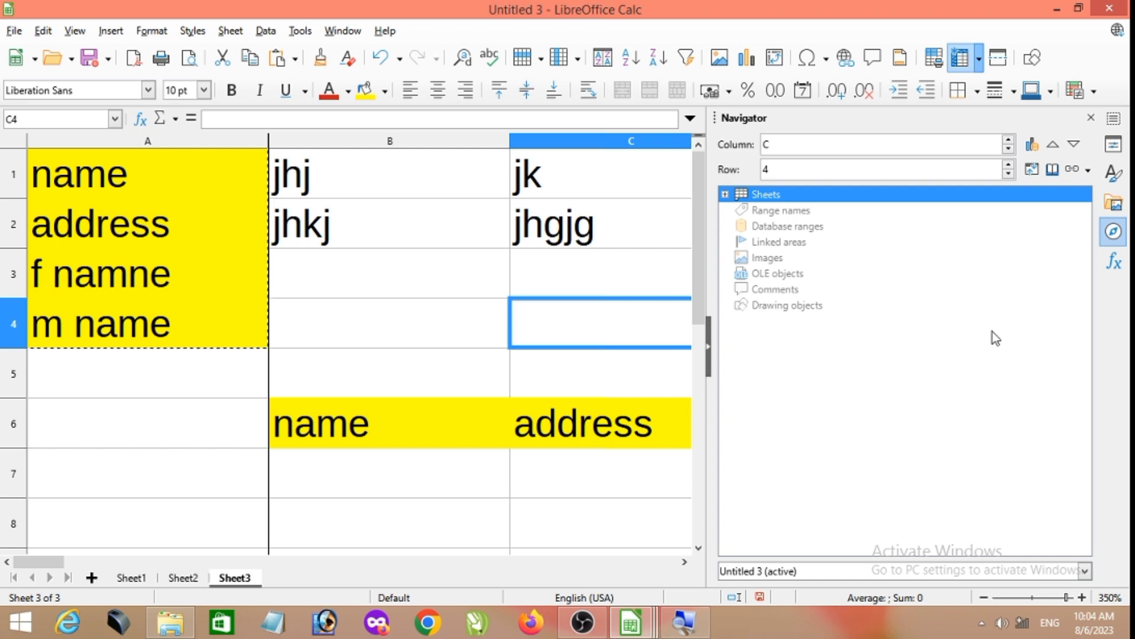
{"action": "left_click", "coordinate": [74, 31]}
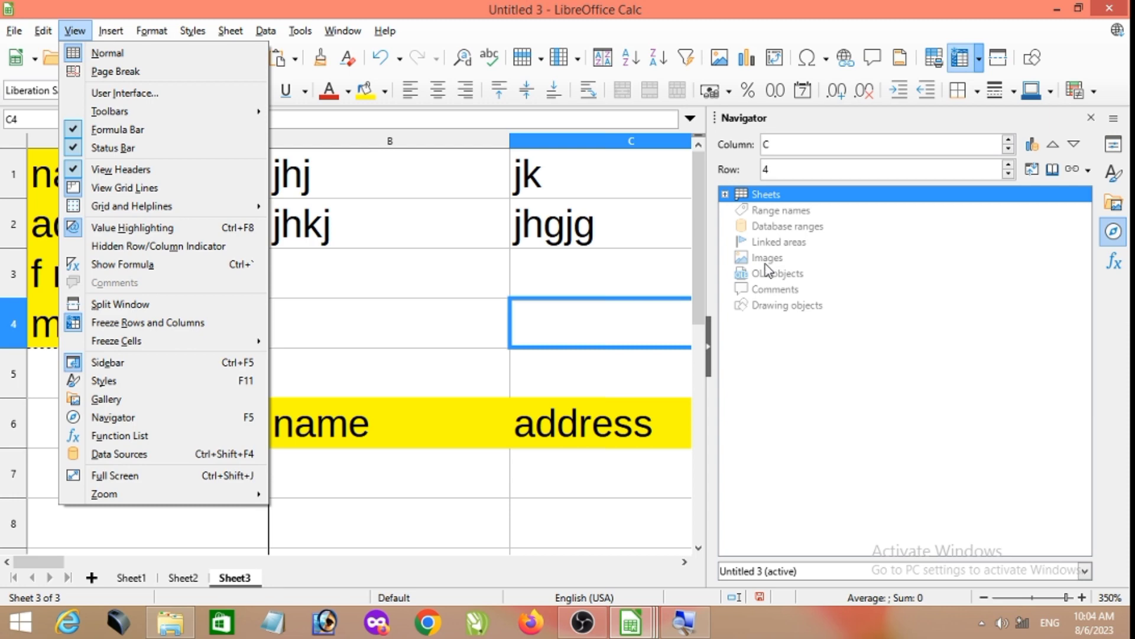
{"action": "left_click", "coordinate": [1115, 148]}
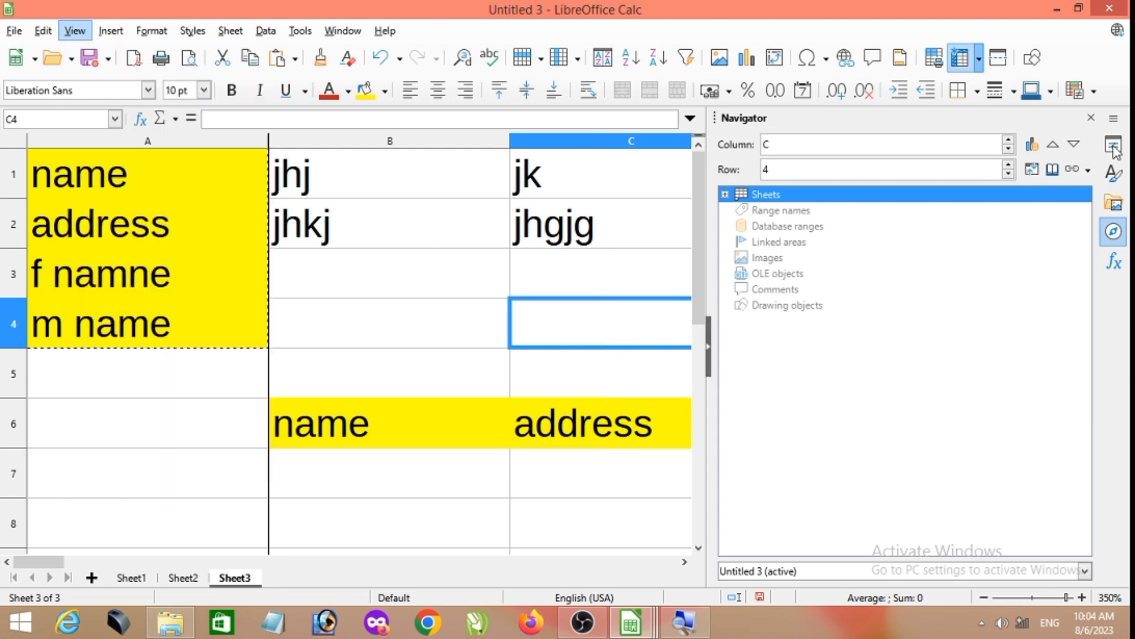
{"action": "left_click", "coordinate": [1115, 145]}
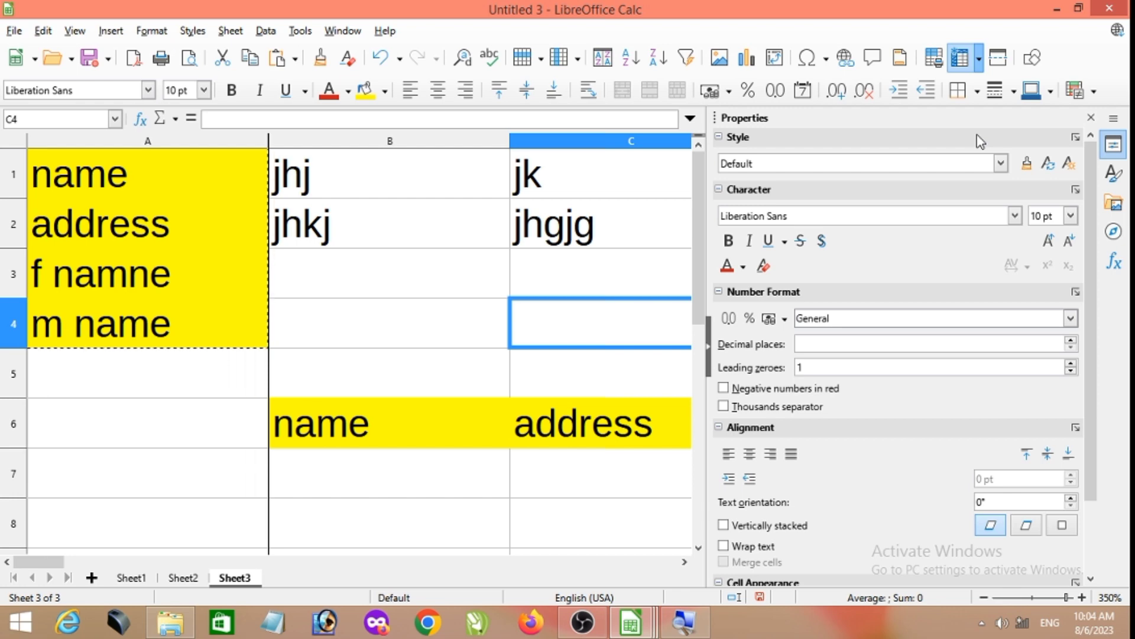
- Format the text in B2 as bold, italic and underlined using the sidebar's character properties
{"action": "left_click", "coordinate": [402, 238]}
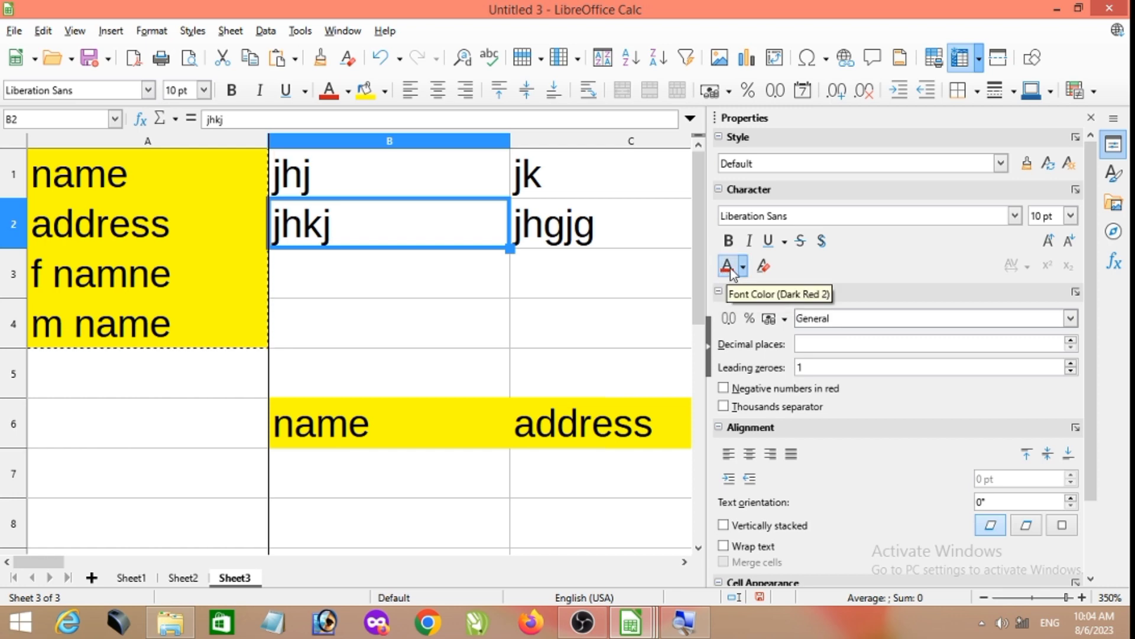
{"action": "left_click", "coordinate": [456, 255]}
{"action": "left_click", "coordinate": [440, 239]}
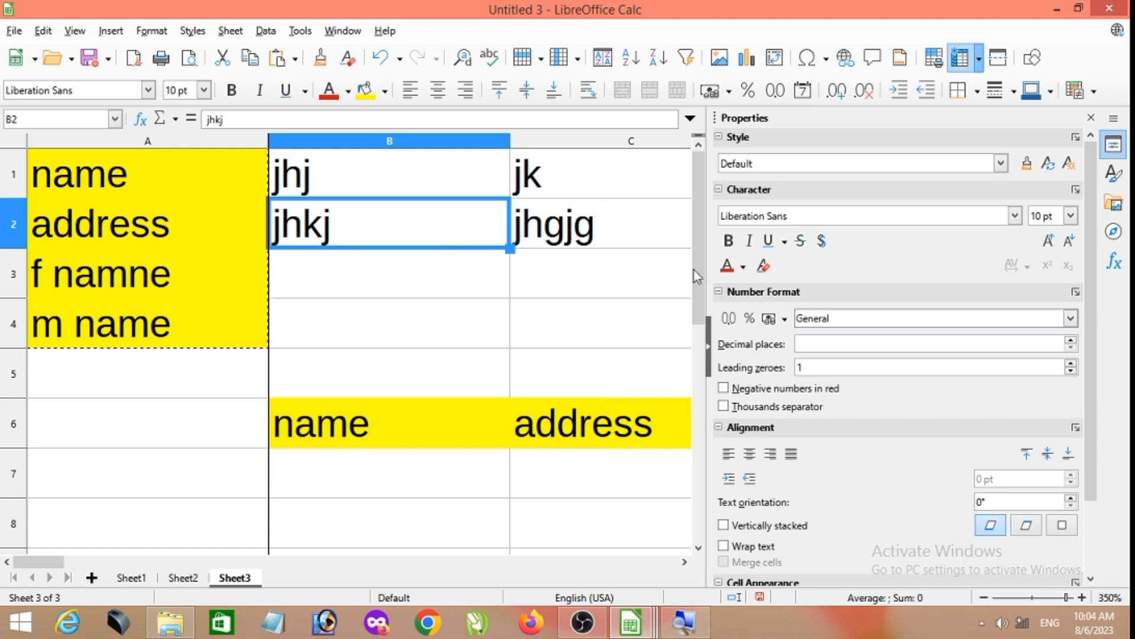
{"action": "left_click", "coordinate": [730, 241]}
{"action": "left_click", "coordinate": [750, 242]}
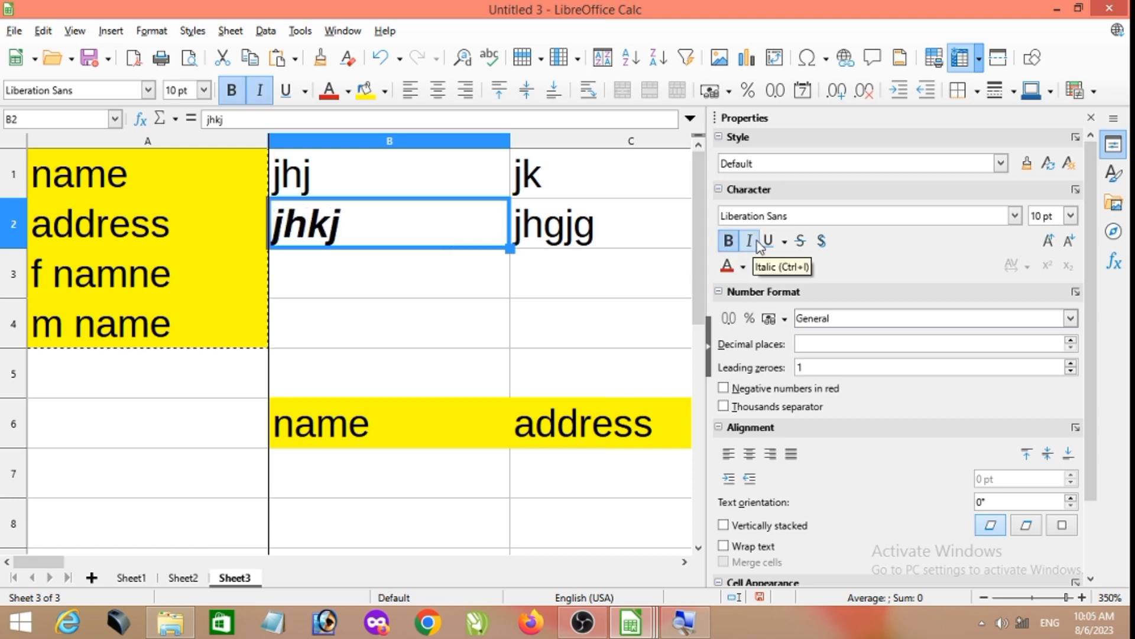
{"action": "left_click", "coordinate": [768, 241]}
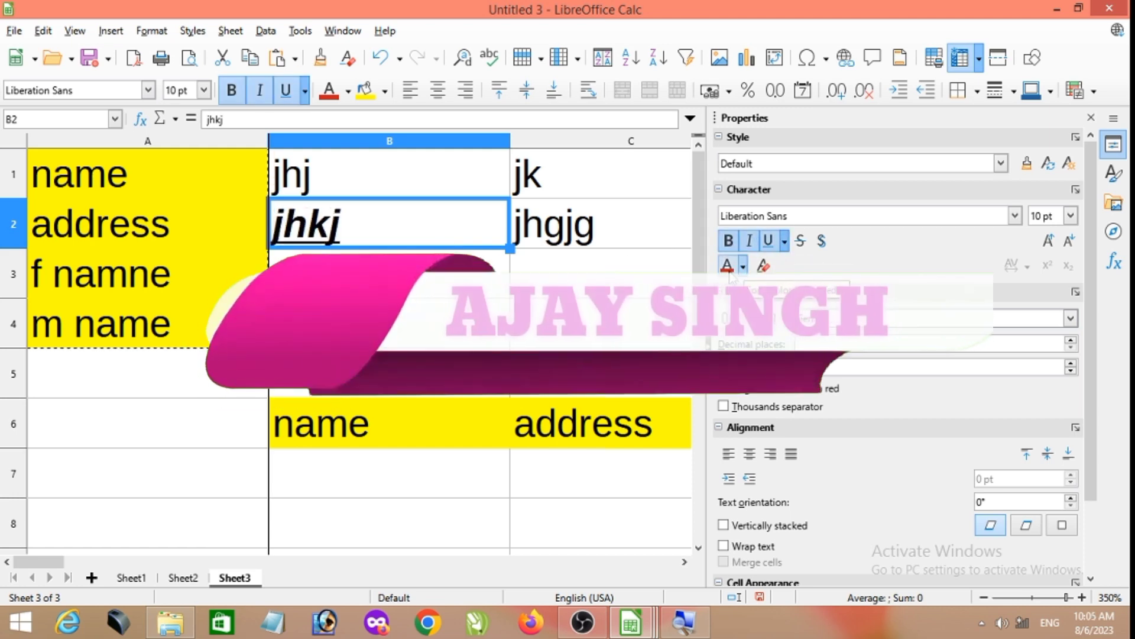
- Apply a red font color to B2 and replace it with green
{"action": "left_click", "coordinate": [744, 268]}
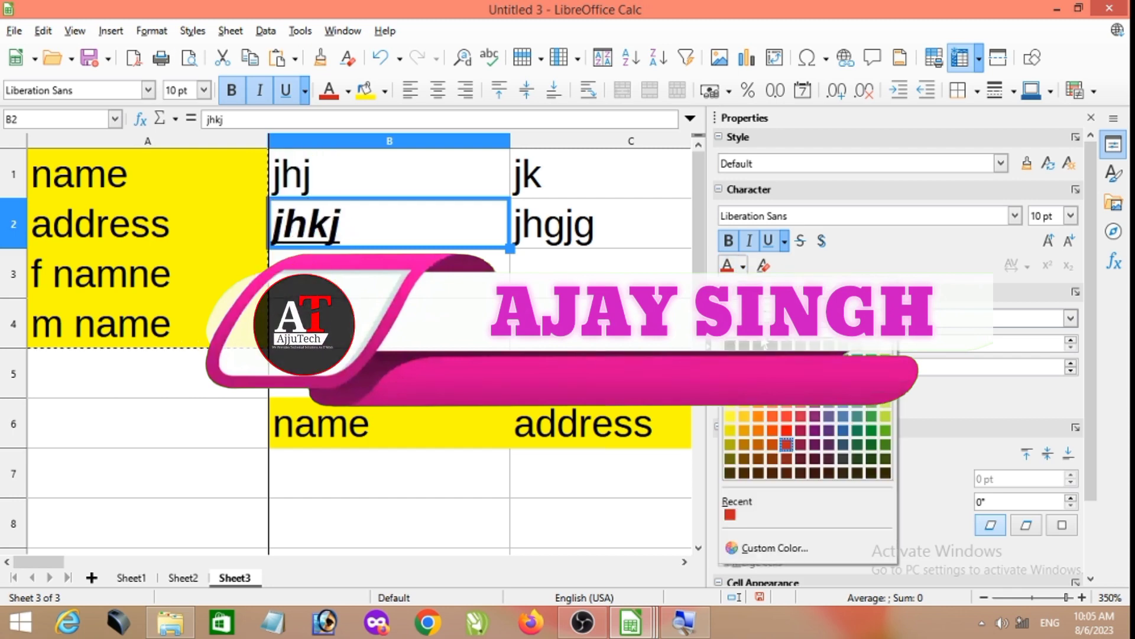
{"action": "left_click", "coordinate": [767, 303]}
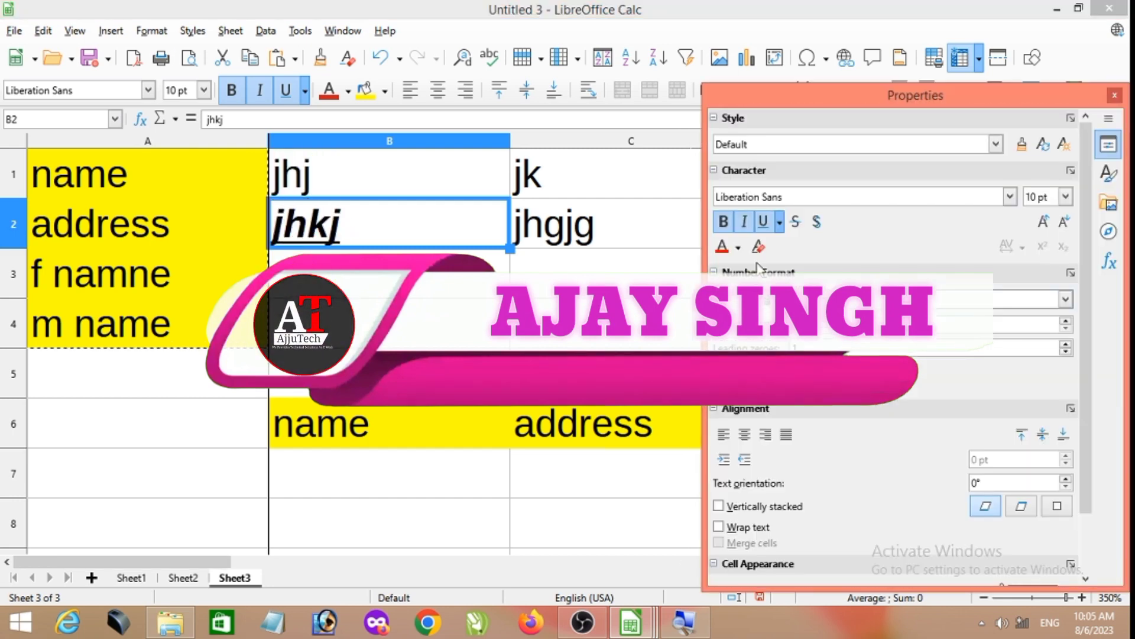
{"action": "left_click", "coordinate": [738, 247]}
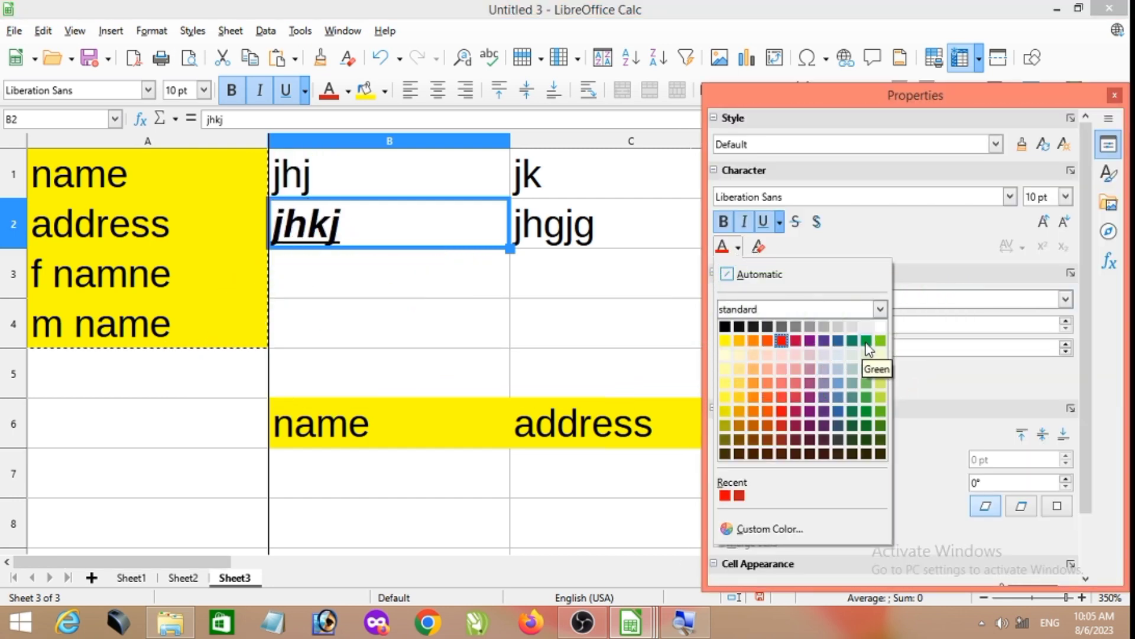
{"action": "left_click", "coordinate": [865, 341]}
- Apply the green font color to the name header in B6 and replace it with a near-black one
{"action": "left_click", "coordinate": [425, 439]}
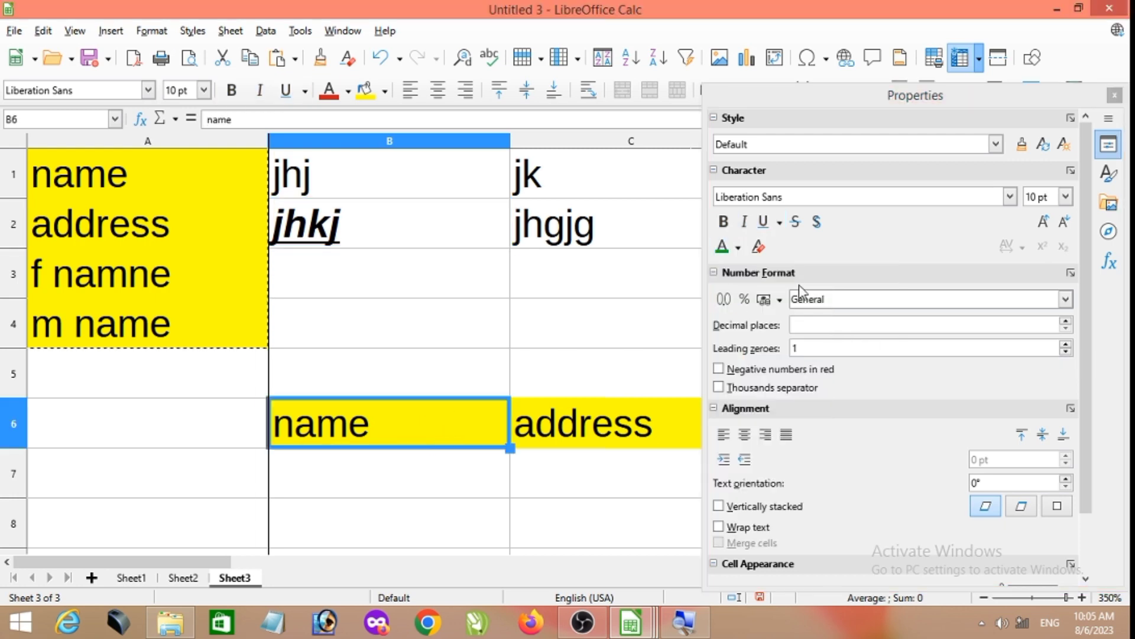
{"action": "left_click", "coordinate": [725, 250]}
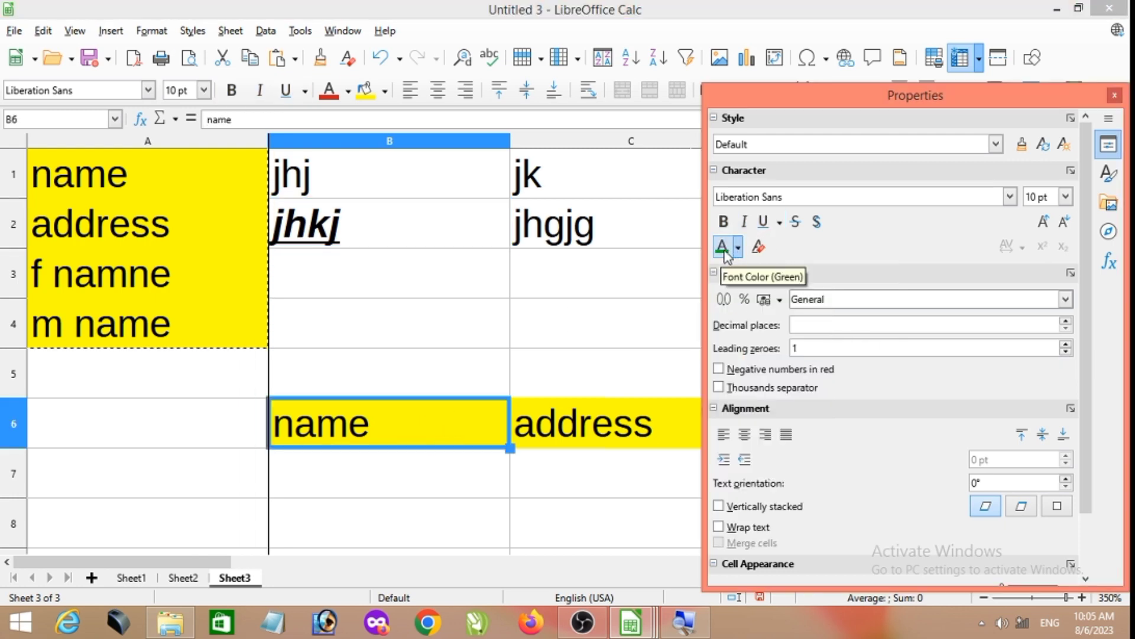
{"action": "left_click", "coordinate": [736, 253]}
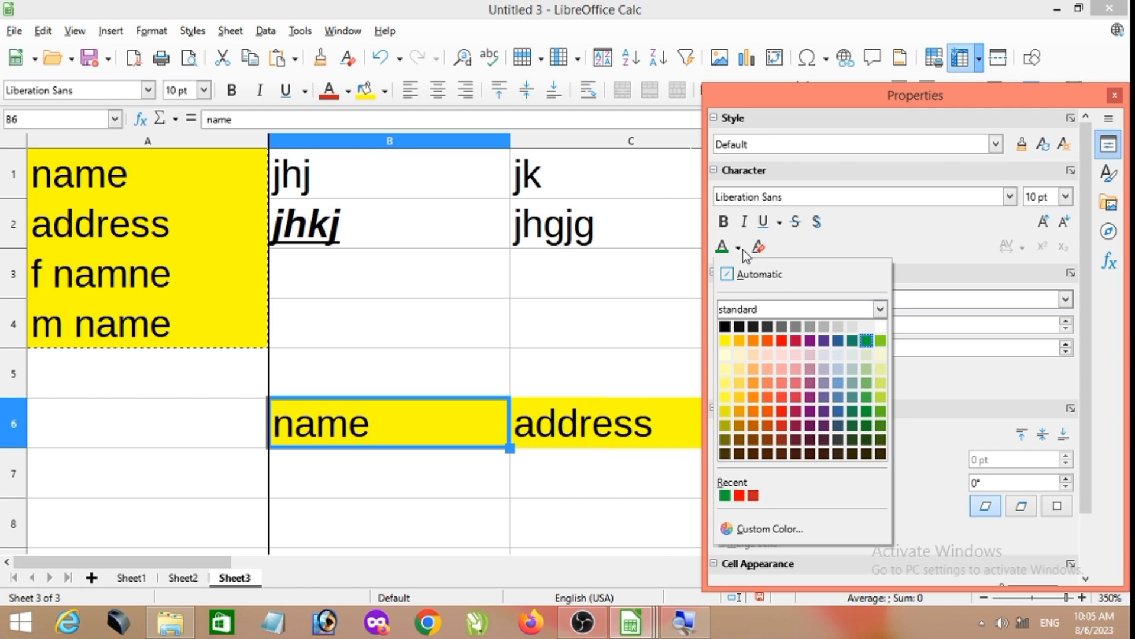
{"action": "left_click", "coordinate": [741, 328]}
{"action": "left_click", "coordinate": [421, 317]}
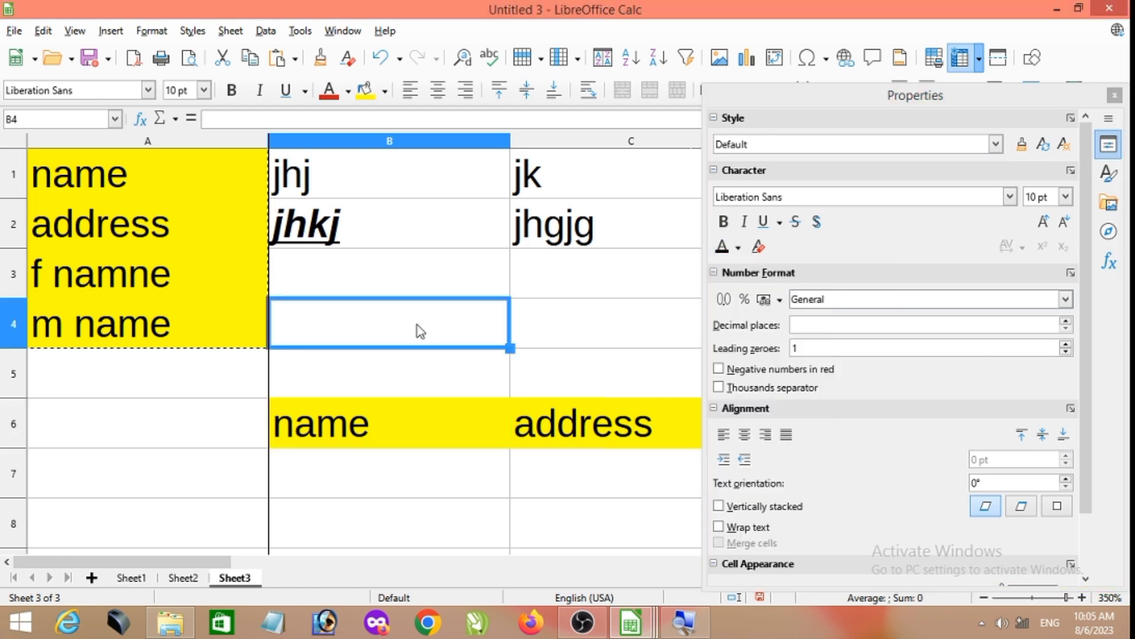
- Create a new spreadsheet, close its floating Navigator and enter "ajjutech" in B2
{"action": "key", "text": "ctrl+n"}
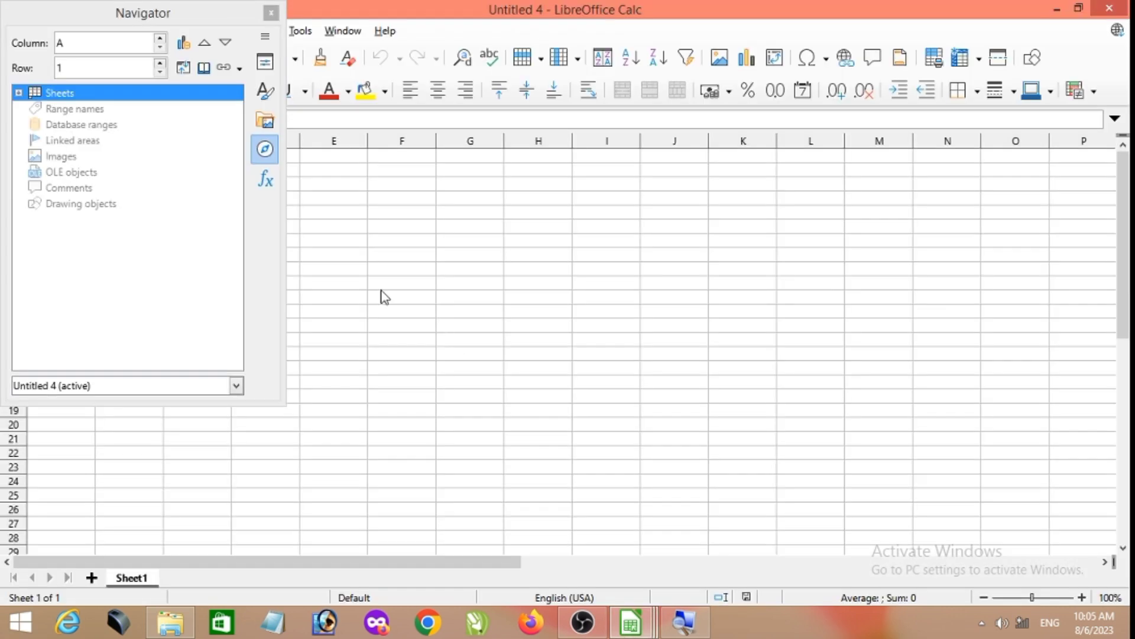
{"action": "left_click", "coordinate": [271, 13]}
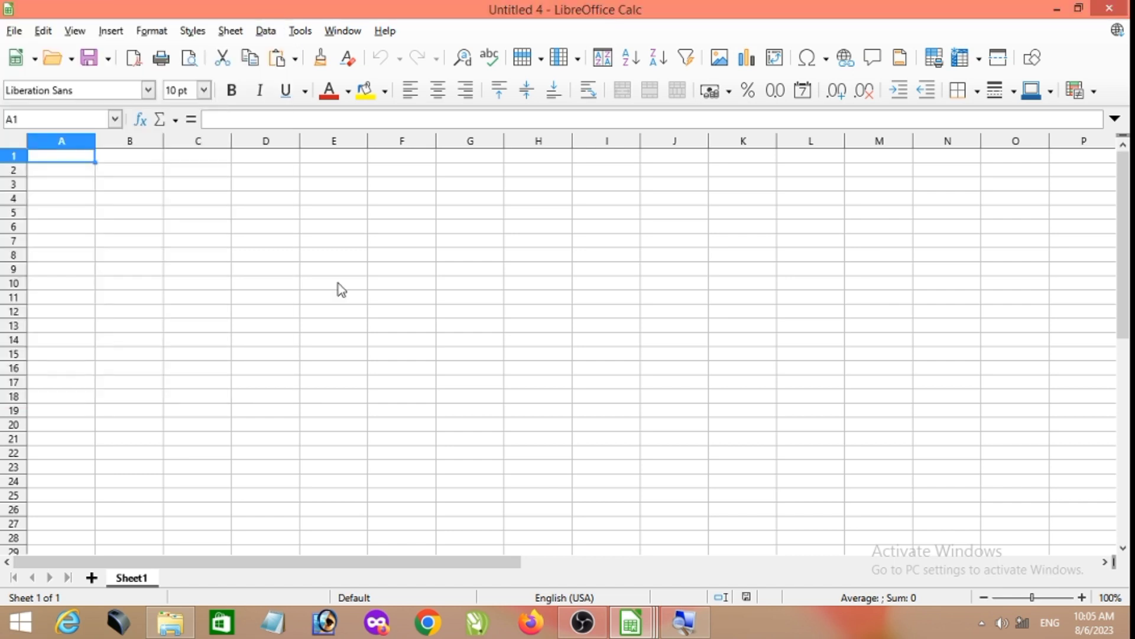
{"action": "scroll", "coordinate": [278, 242], "scroll_direction": "up", "scroll_amount": 5}
{"action": "left_click", "coordinate": [290, 228]}
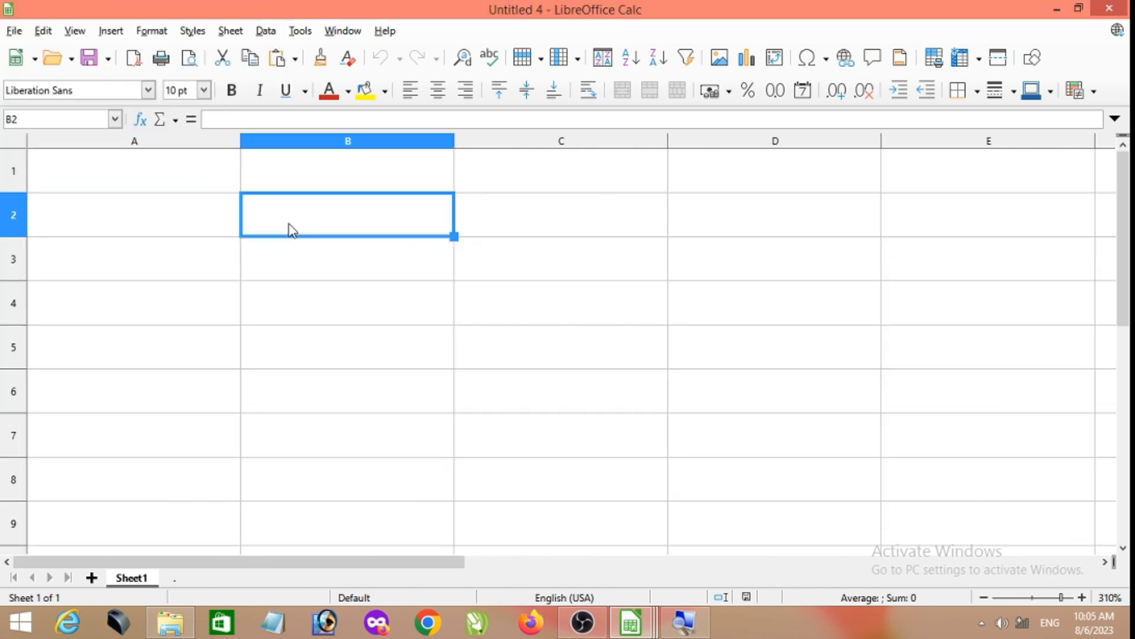
{"action": "type", "text": "ajjutech"}
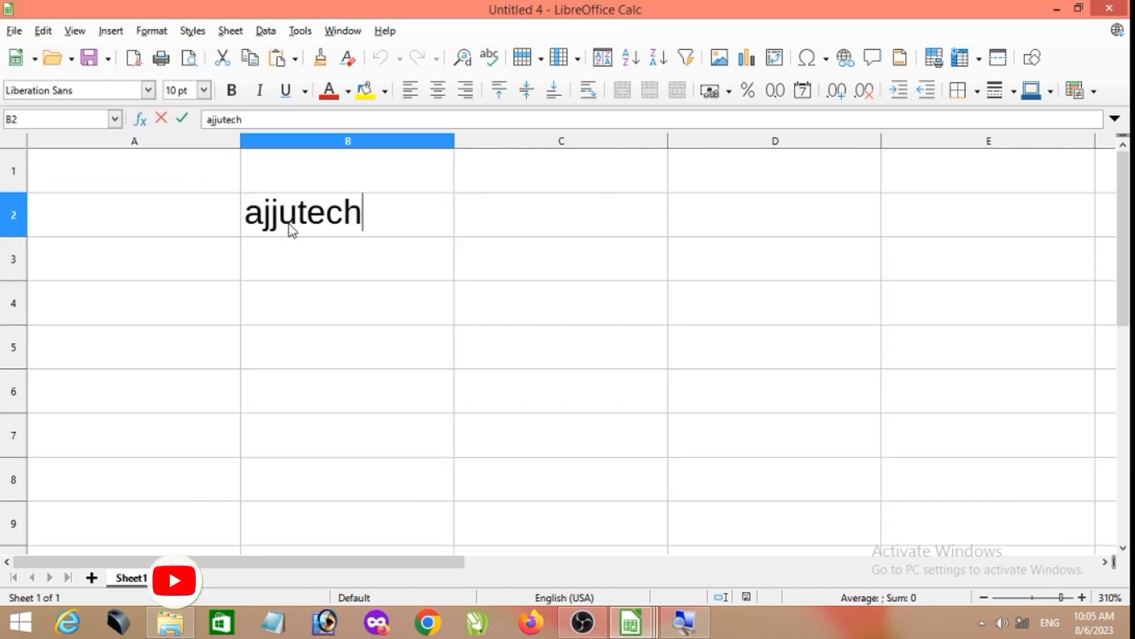
{"action": "left_click", "coordinate": [471, 235]}
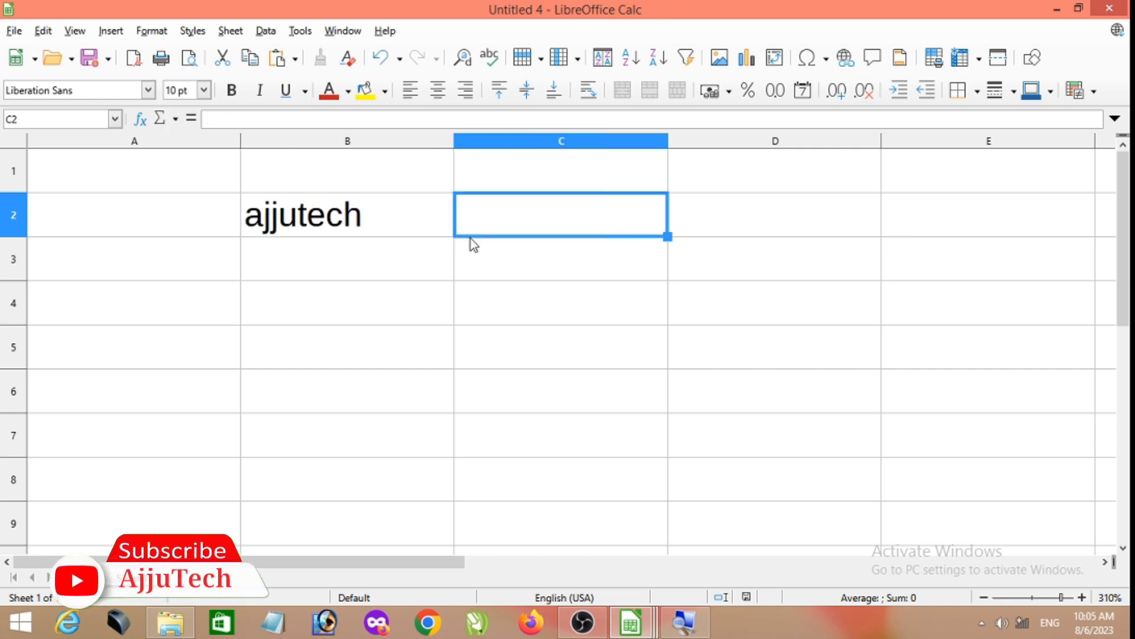
- Show the floating Navigator again and move it over columns D and E, clear of the text in B2
{"action": "key", "text": "F5"}
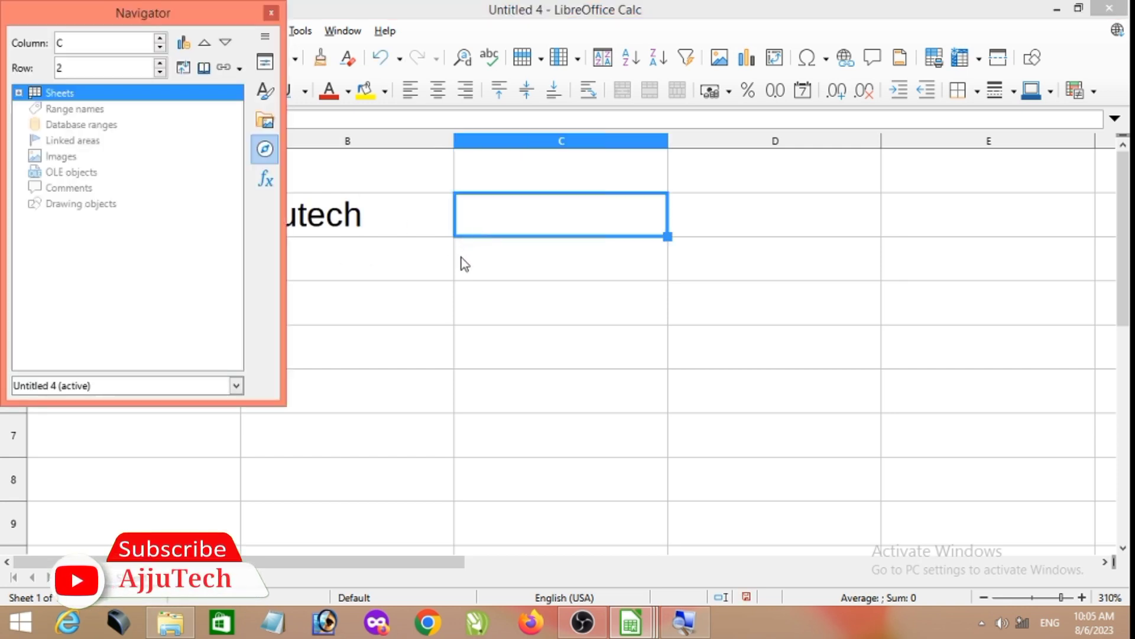
{"action": "left_click", "coordinate": [270, 13]}
{"action": "left_click", "coordinate": [71, 32]}
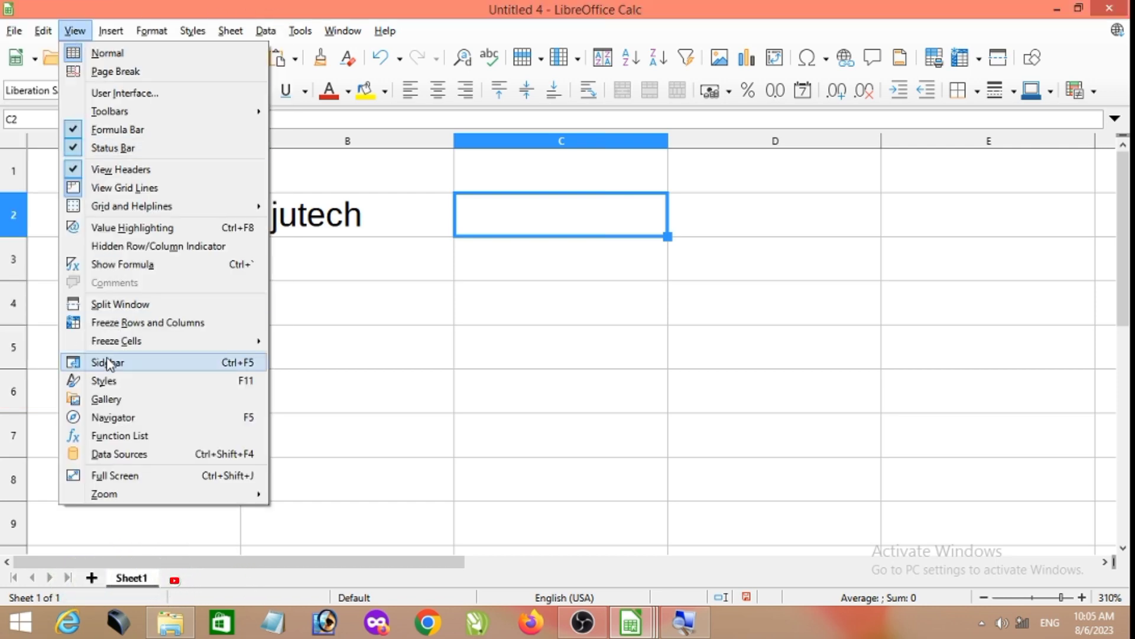
{"action": "key", "text": "F5"}
{"action": "left_click_drag", "start_coordinate": [211, 12], "coordinate": [981, 179]}
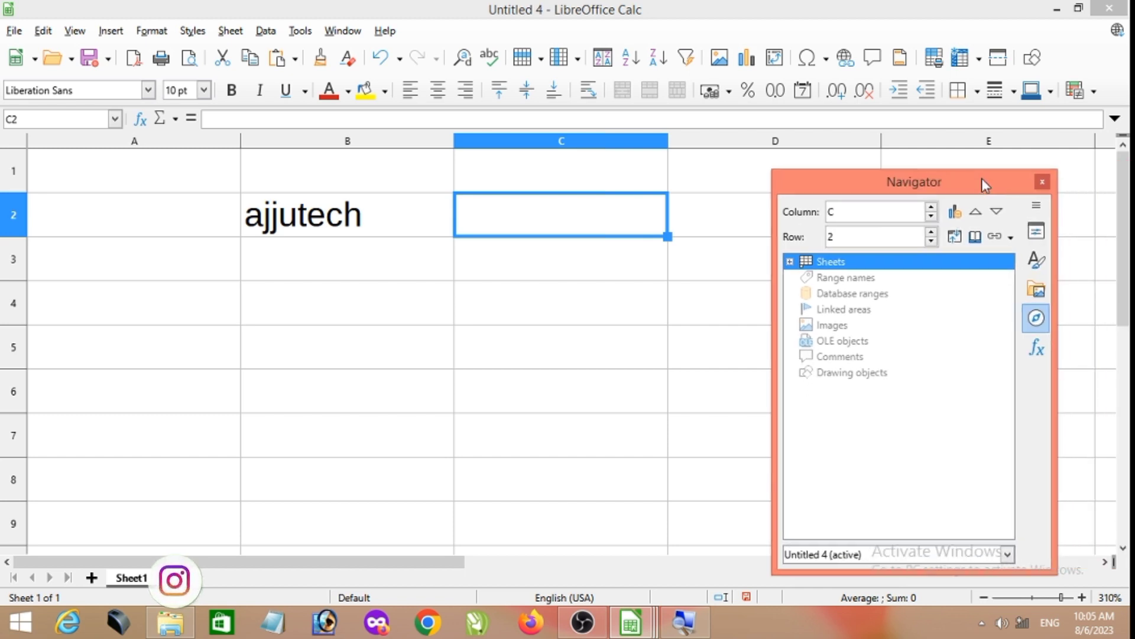
{"action": "left_click", "coordinate": [1115, 119]}
{"action": "left_click", "coordinate": [1115, 121]}
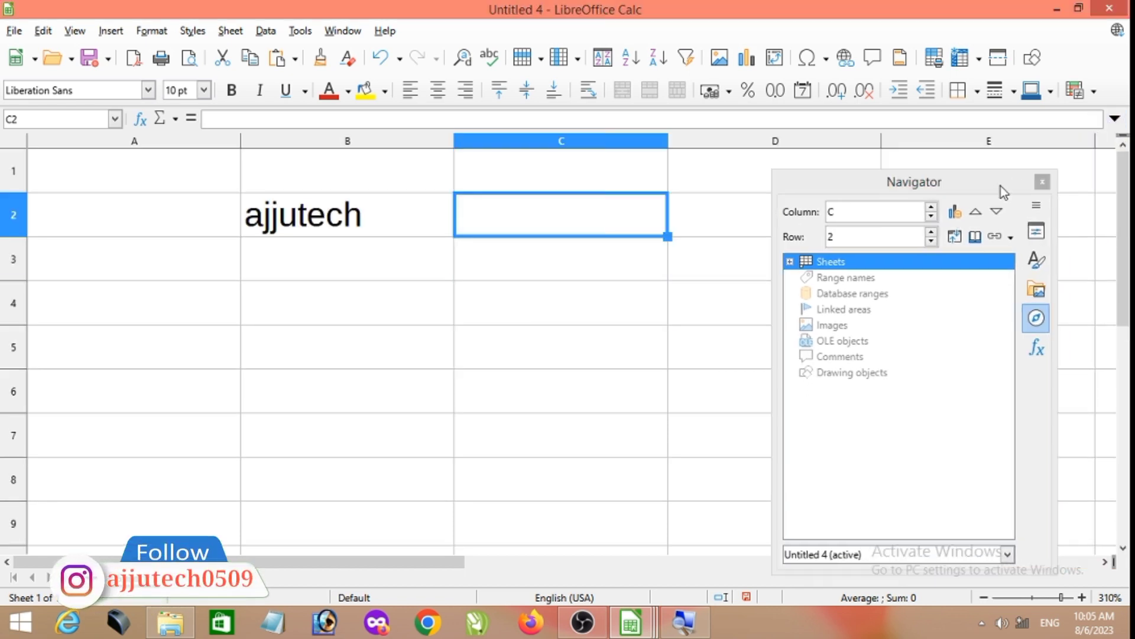
- Switch the floating sidebar to the Styles deck, select B2 and change the deck to Properties
{"action": "left_click", "coordinate": [1036, 207]}
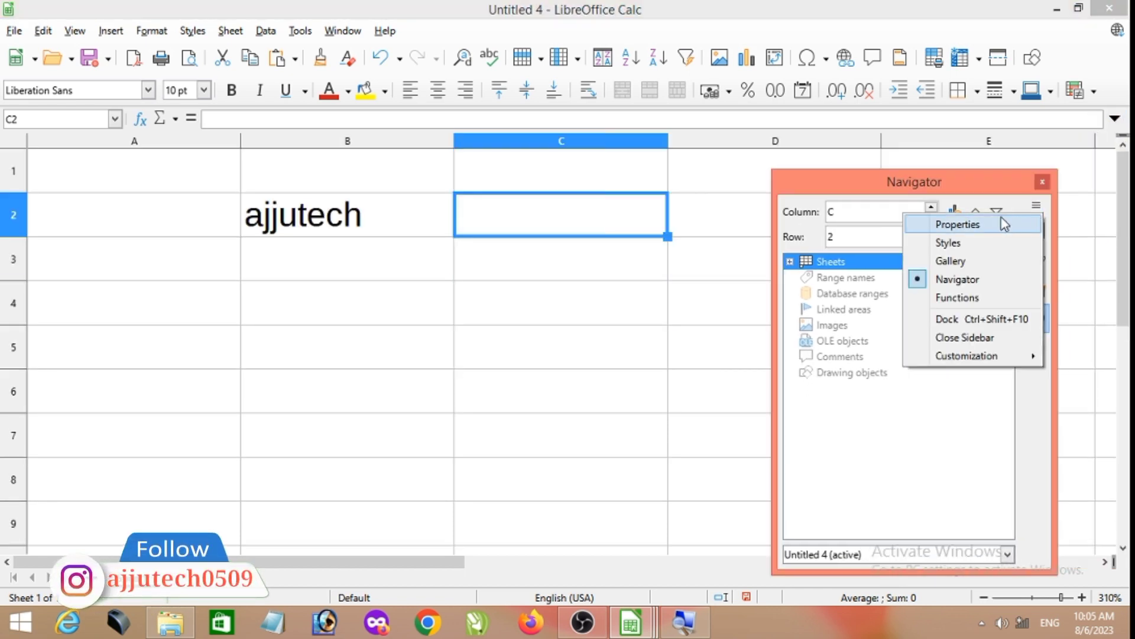
{"action": "left_click", "coordinate": [986, 244]}
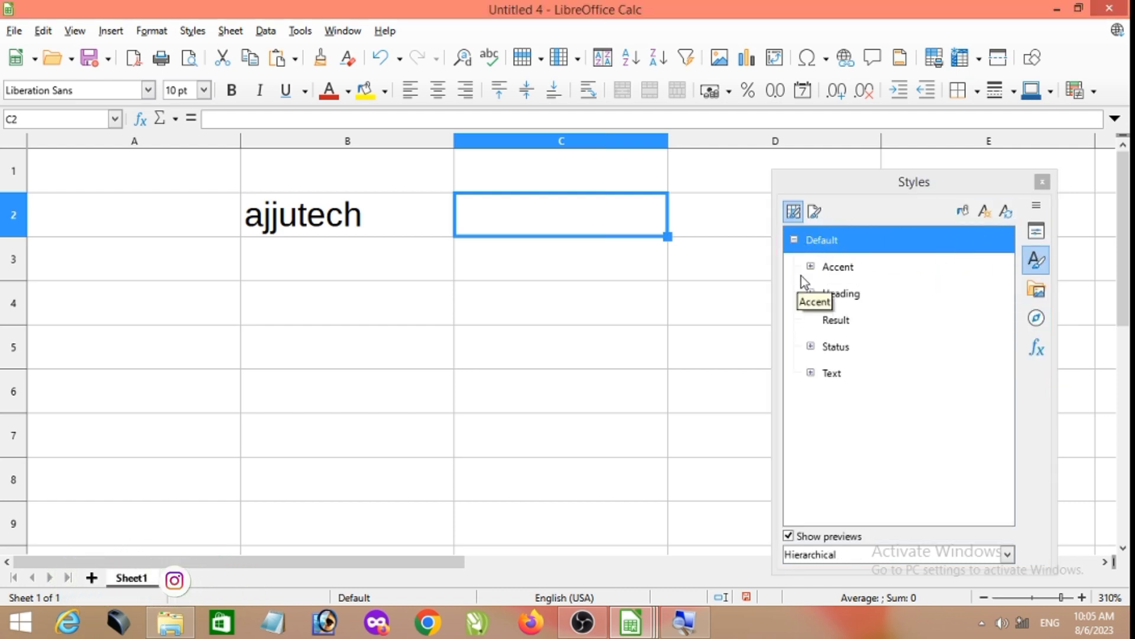
{"action": "left_click", "coordinate": [337, 210]}
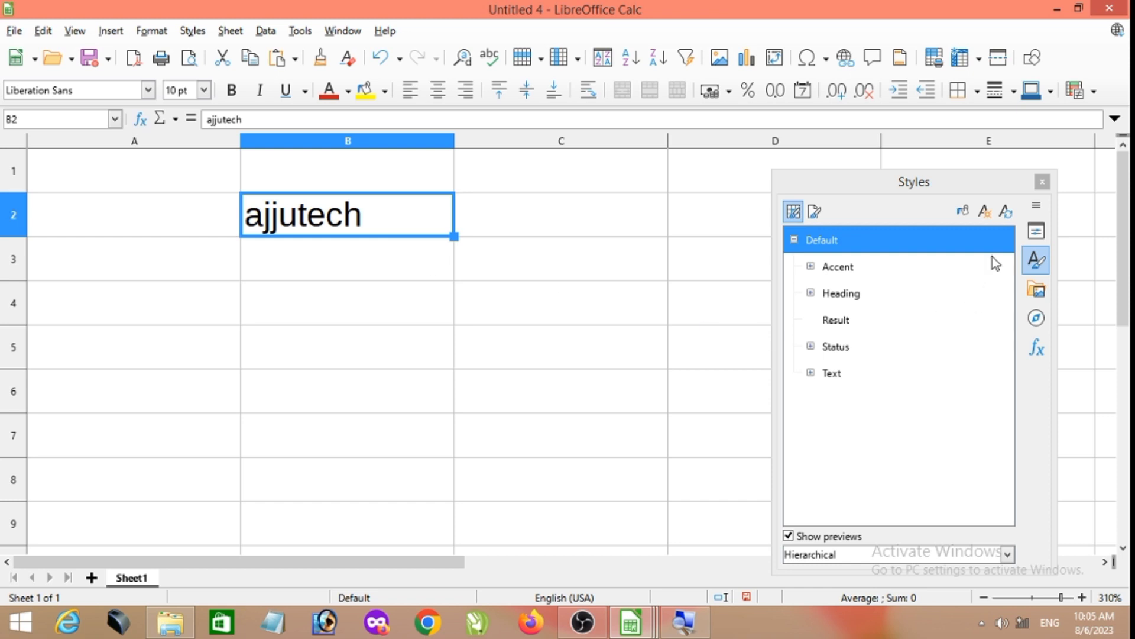
{"action": "left_click", "coordinate": [1036, 231]}
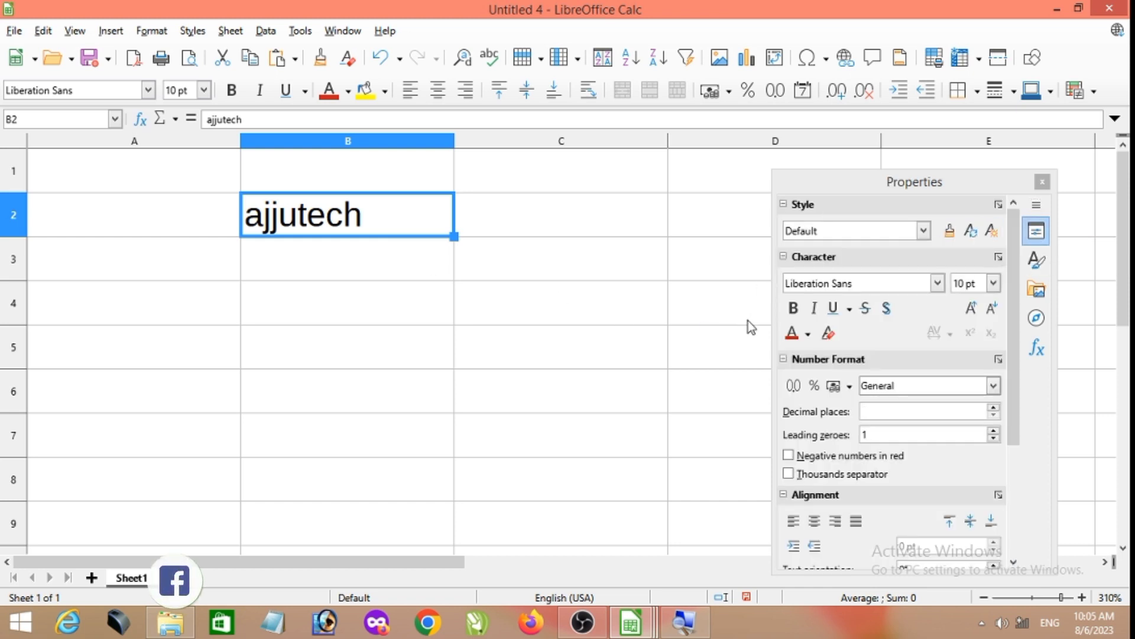
- Color the "ajjutech" text in B2 red, nudge the sidebar up slightly and recolor the text green
{"action": "left_click", "coordinate": [792, 335]}
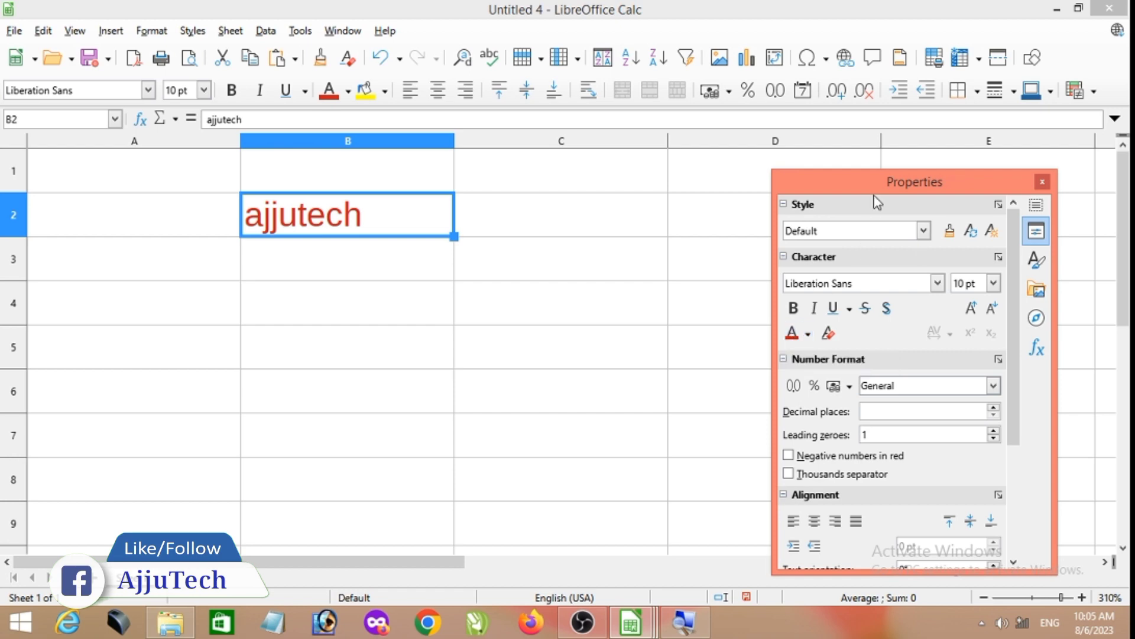
{"action": "left_click_drag", "start_coordinate": [875, 182], "coordinate": [885, 164]}
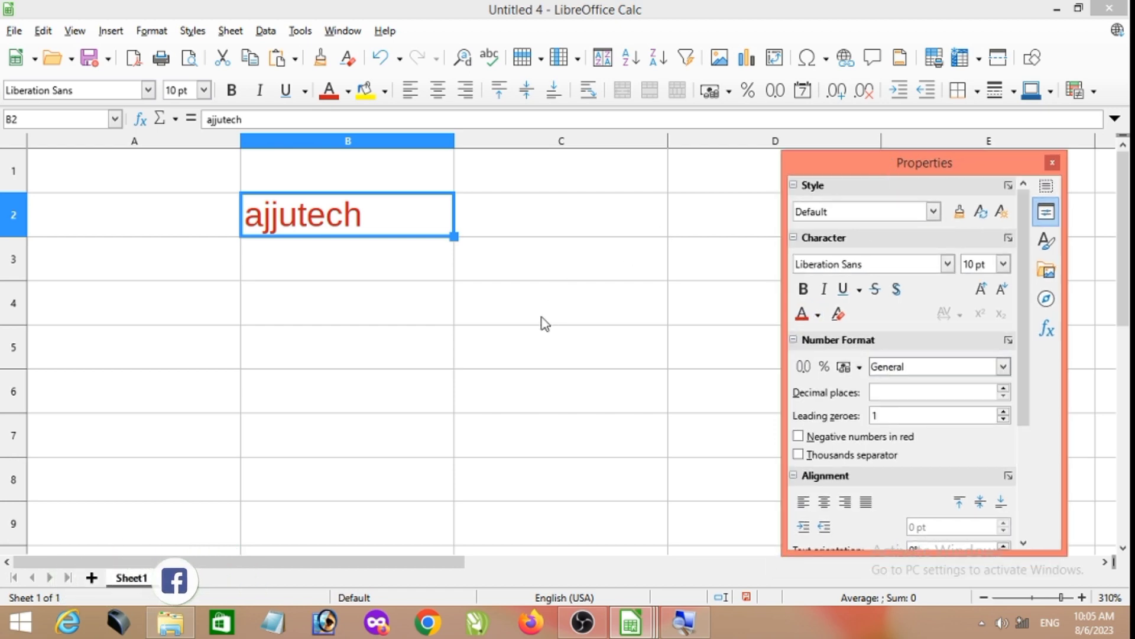
{"action": "left_click", "coordinate": [817, 316]}
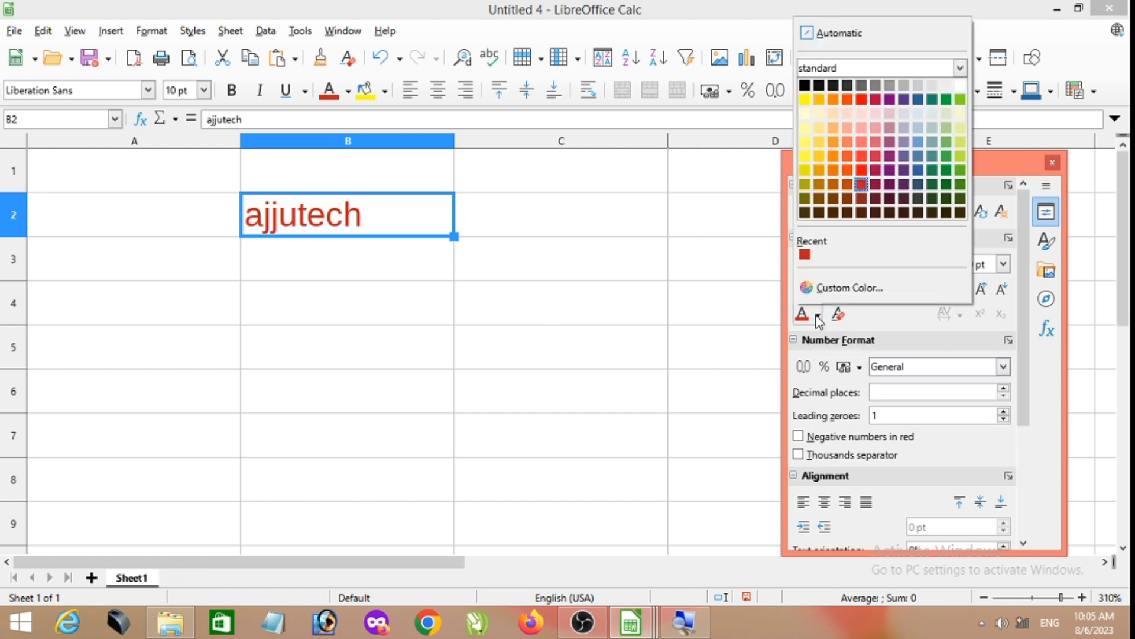
{"action": "left_click", "coordinate": [947, 168]}
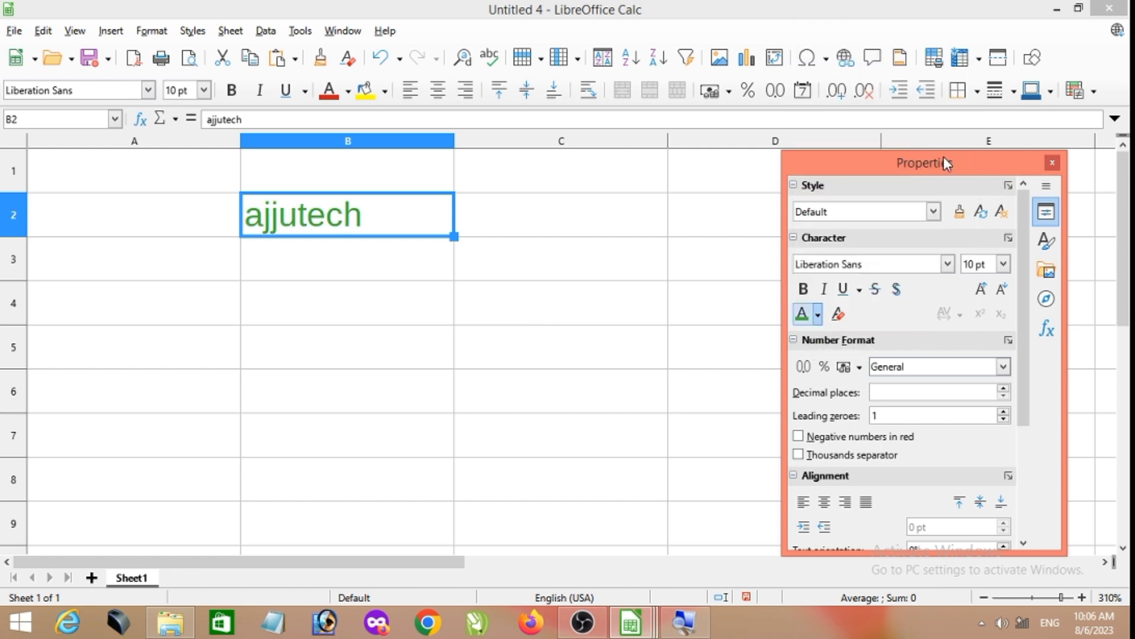
- Make the text in B2 bold, italic and underlined, and set its font size to 14 pt
{"action": "left_click", "coordinate": [803, 289]}
{"action": "left_click", "coordinate": [824, 290]}
{"action": "left_click", "coordinate": [843, 289]}
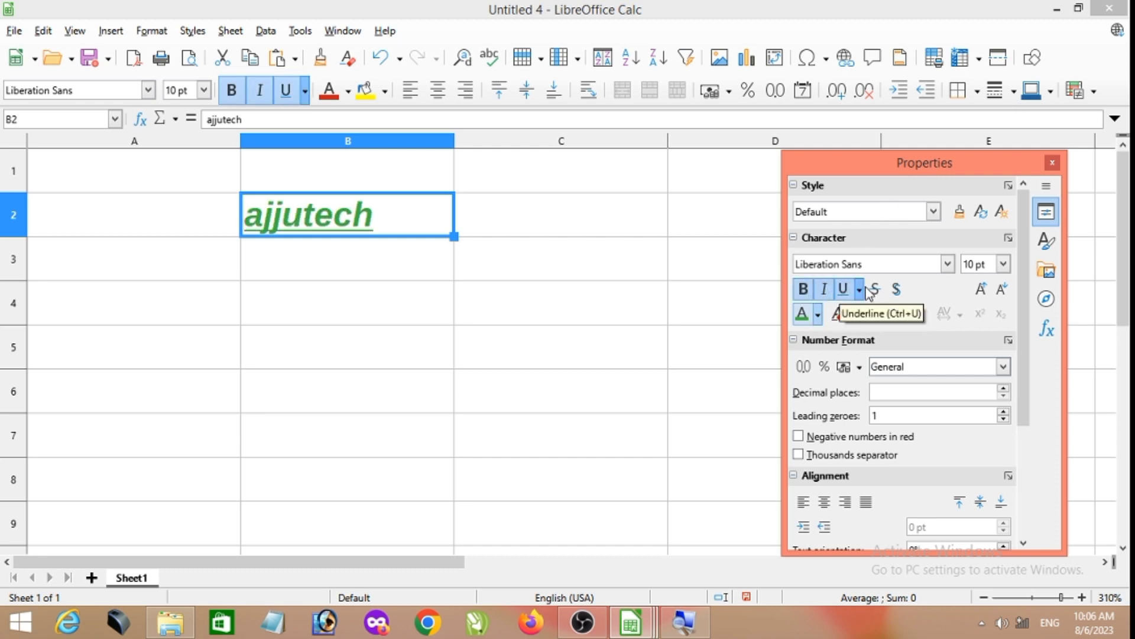
{"action": "left_click", "coordinate": [1003, 263]}
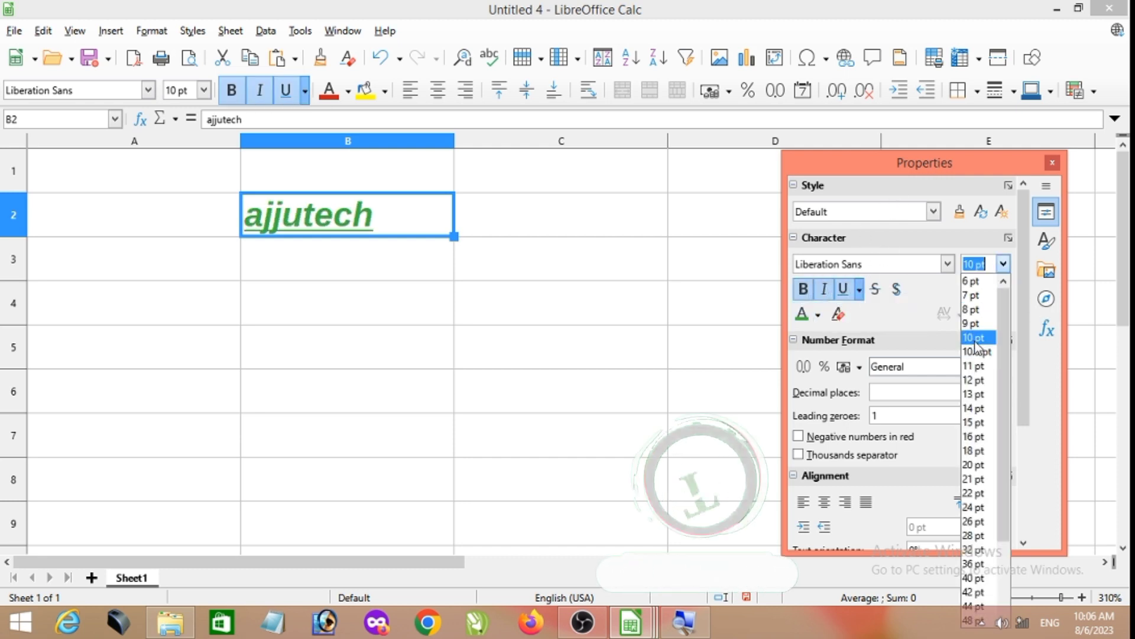
{"action": "left_click", "coordinate": [970, 408]}
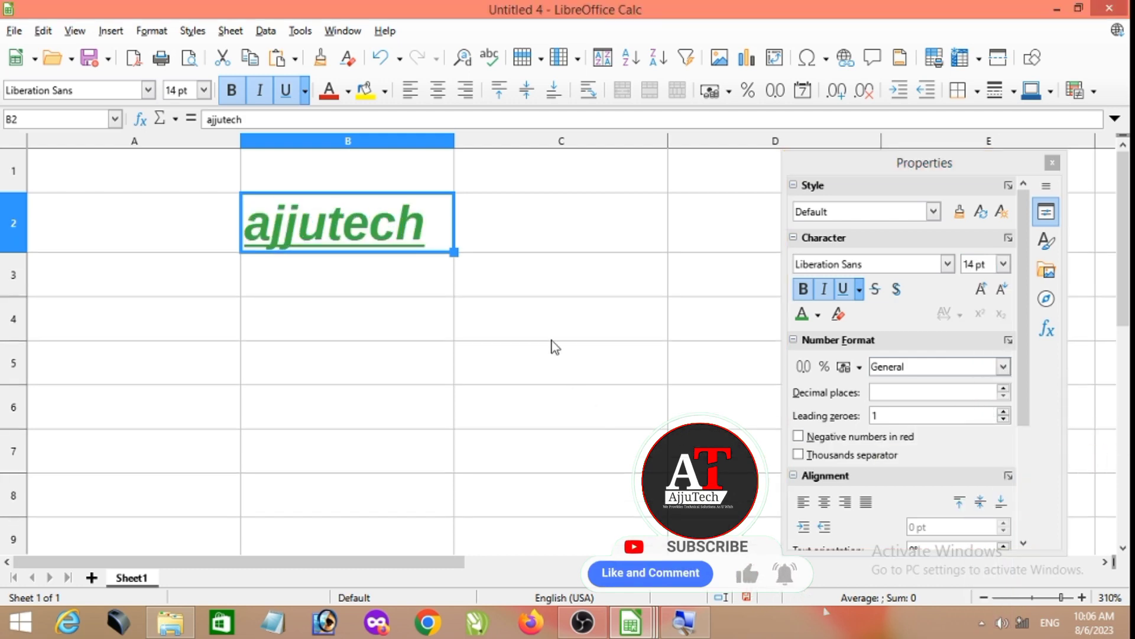
- Switch to the Styles deck, expand the Heading styles and look at Heading 1 and Heading 2
{"action": "left_click", "coordinate": [1046, 240]}
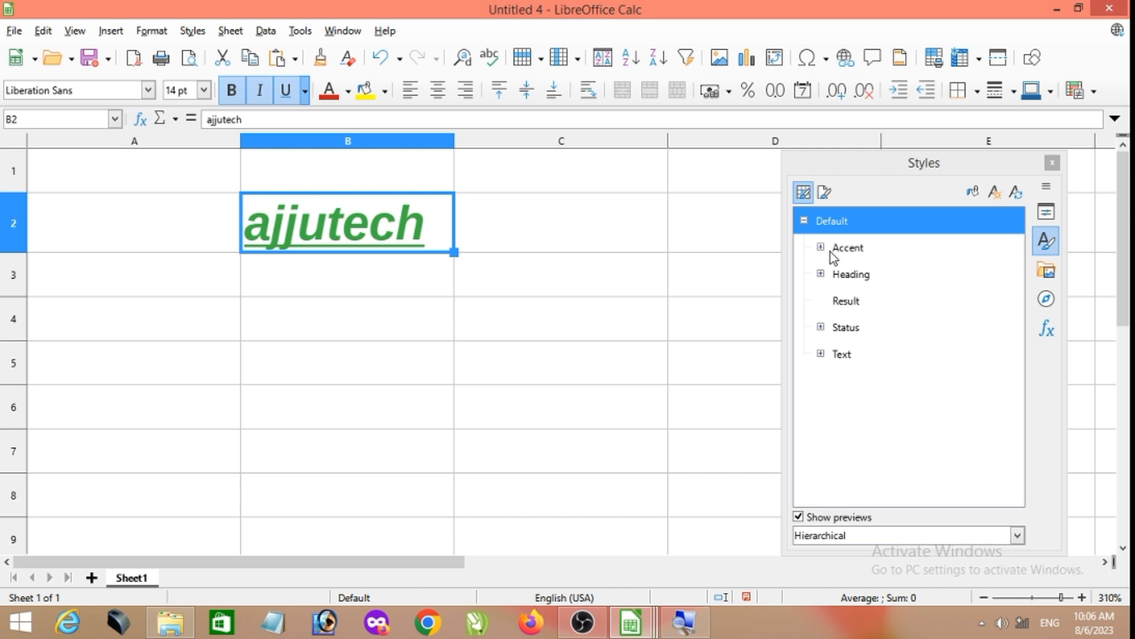
{"action": "left_click", "coordinate": [821, 274]}
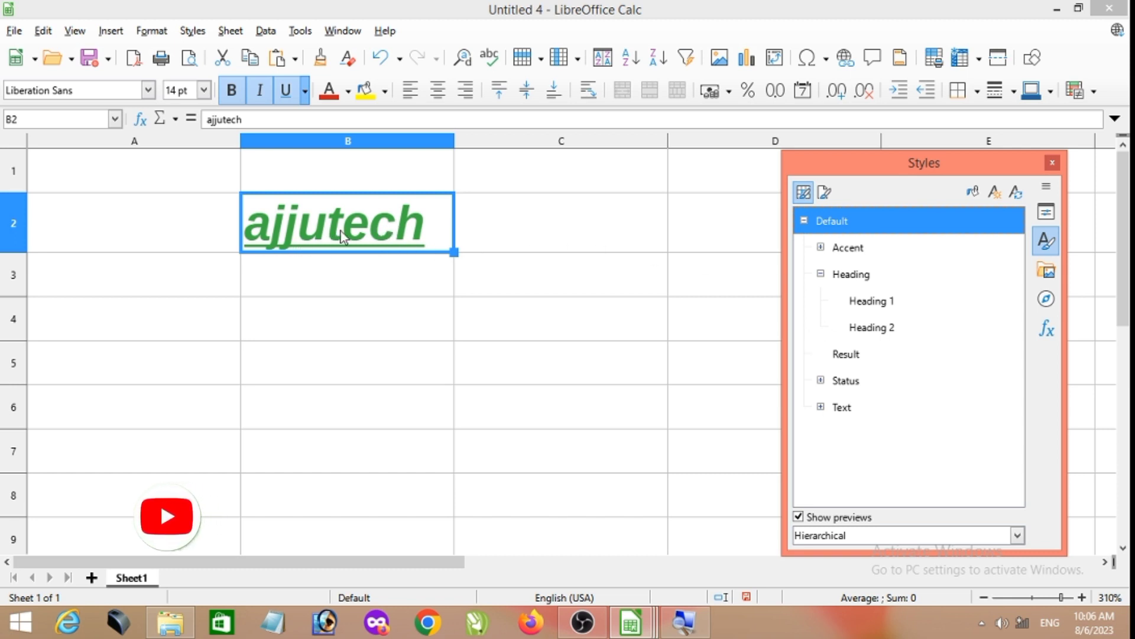
{"action": "left_click", "coordinate": [885, 307]}
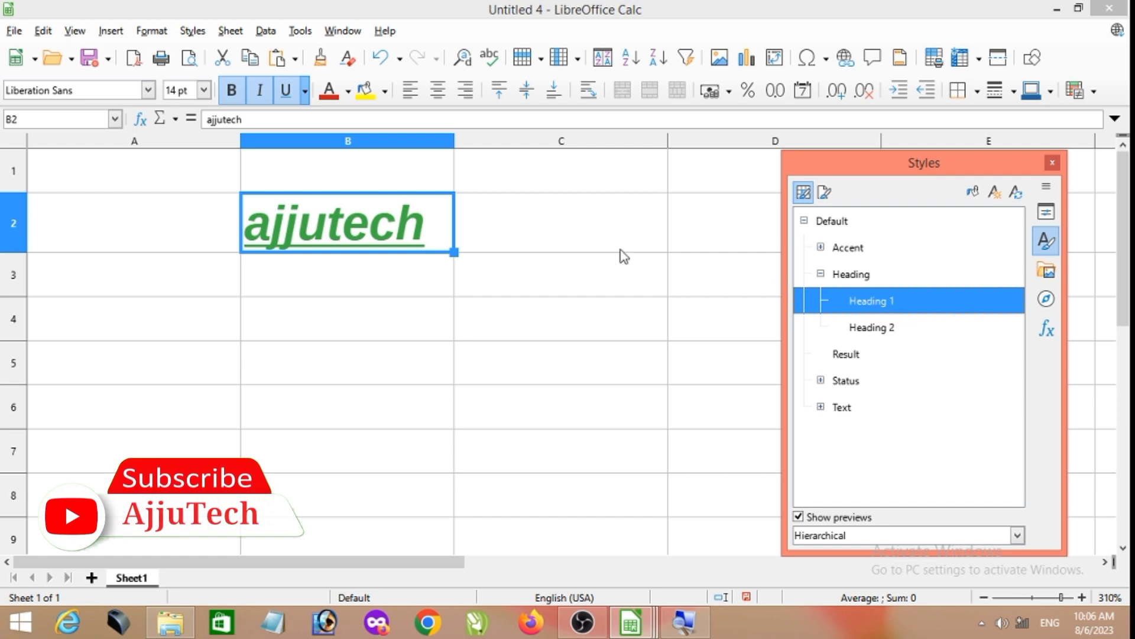
{"action": "left_click", "coordinate": [884, 330]}
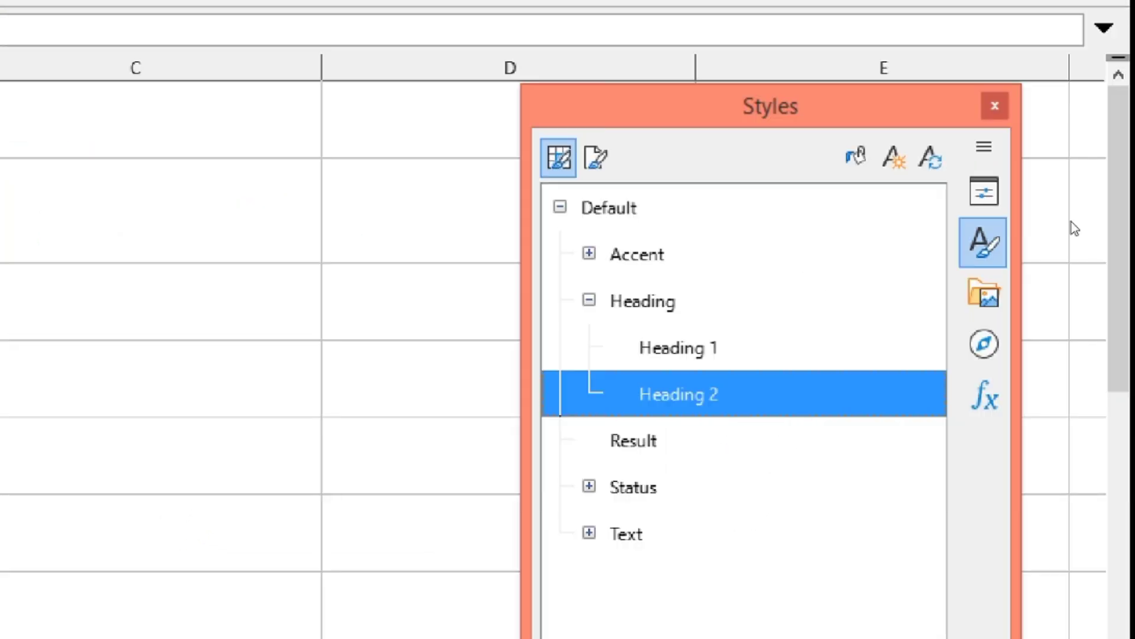
- Show the Gallery deck and browse its BPMN, Diagrams, Bullets, Flow chart and Icons themes
{"action": "left_click", "coordinate": [984, 192]}
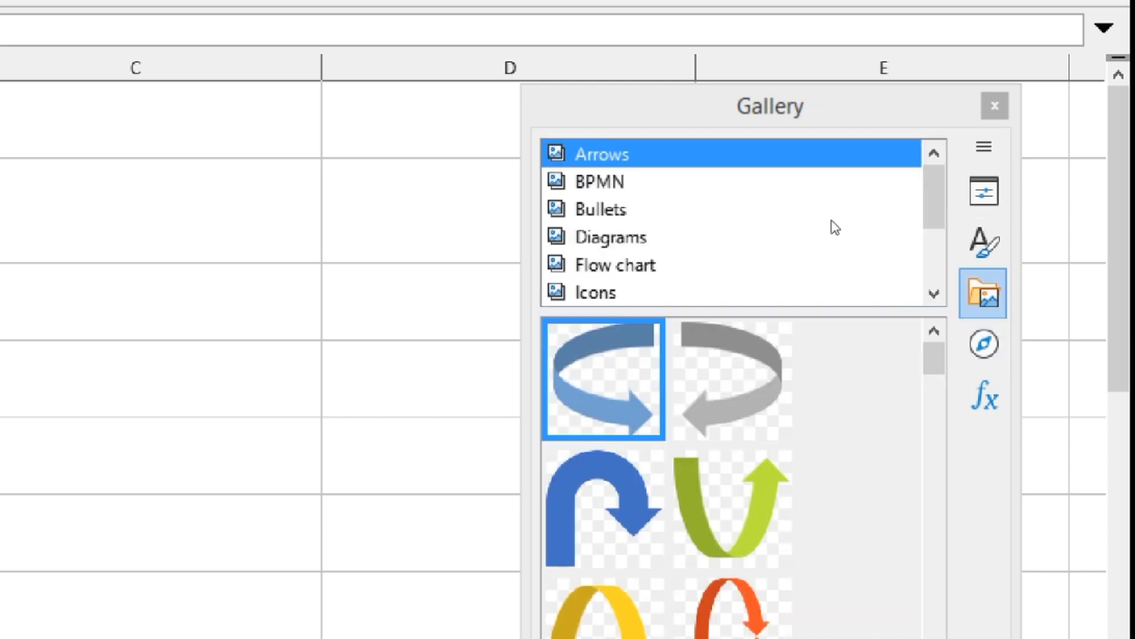
{"action": "key", "text": "Down"}
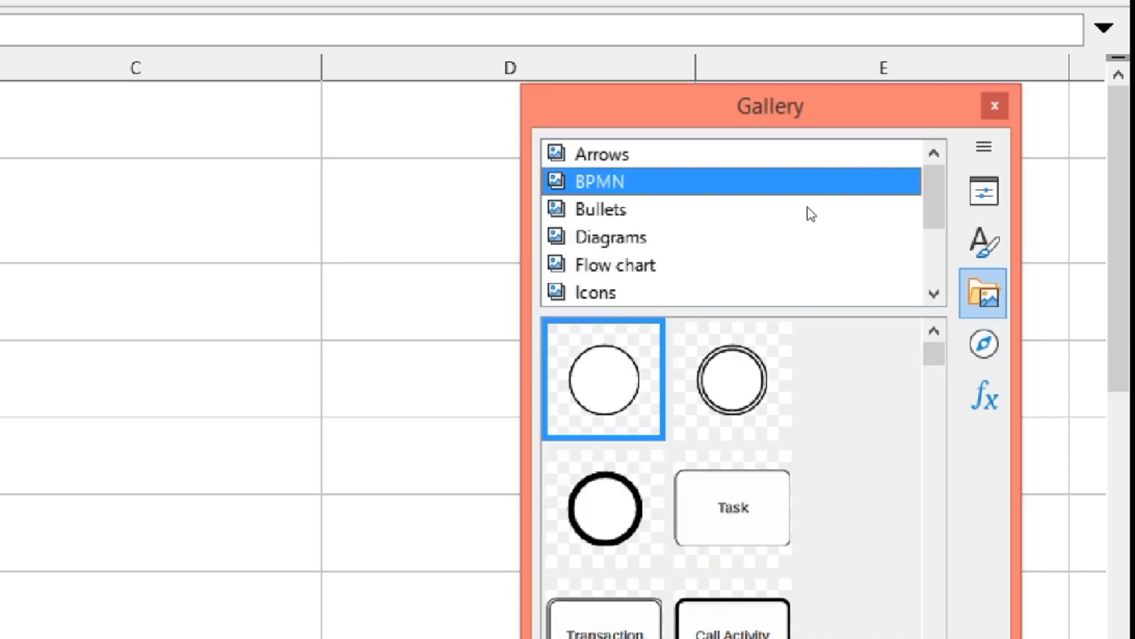
{"action": "left_click", "coordinate": [848, 246]}
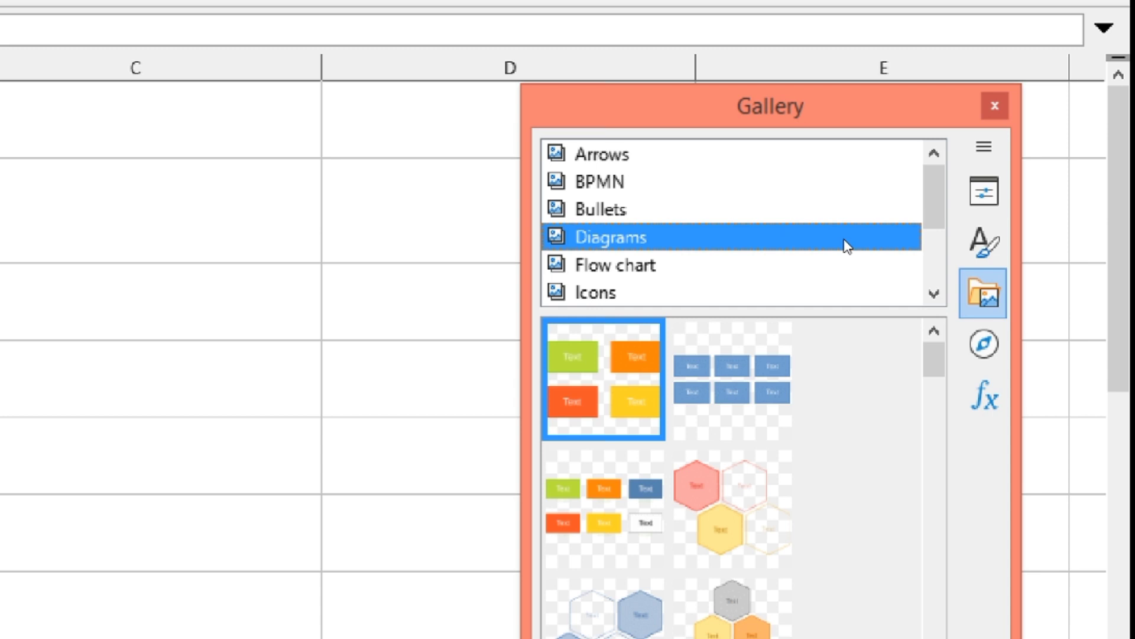
{"action": "key", "text": "Up"}
{"action": "key", "text": "Up"}
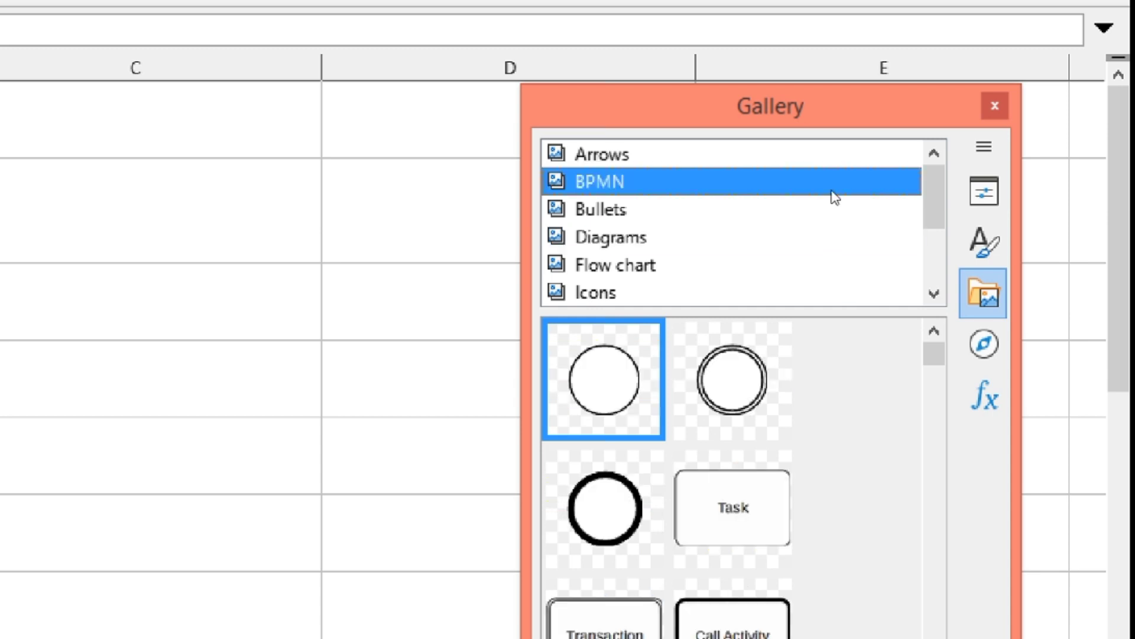
{"action": "key", "text": "Up"}
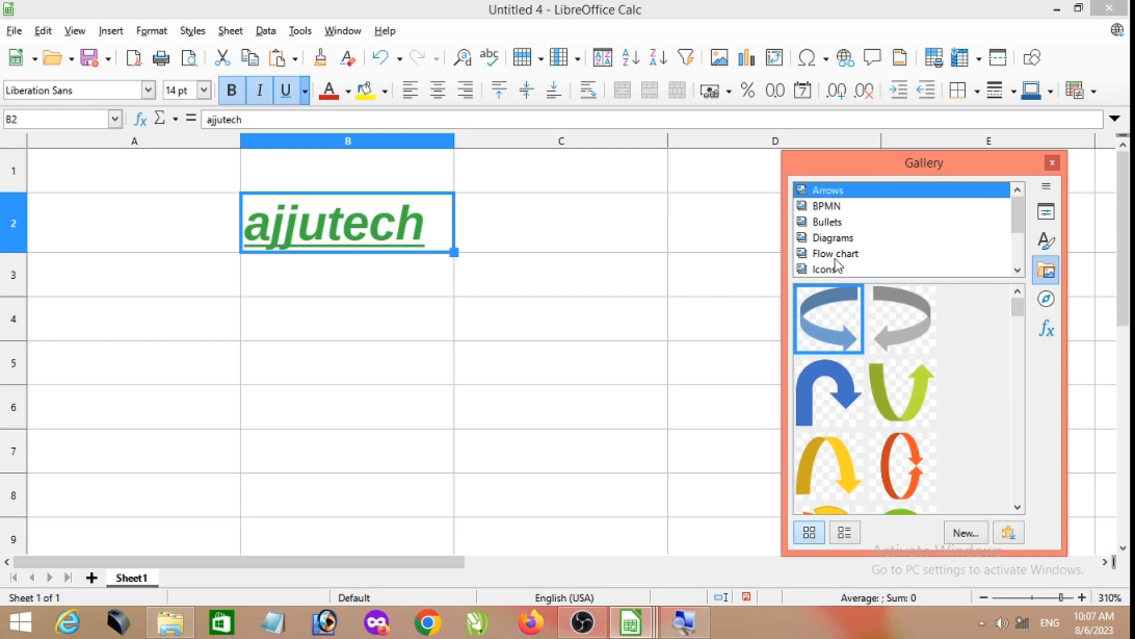
{"action": "left_click", "coordinate": [836, 257]}
{"action": "left_click", "coordinate": [833, 272]}
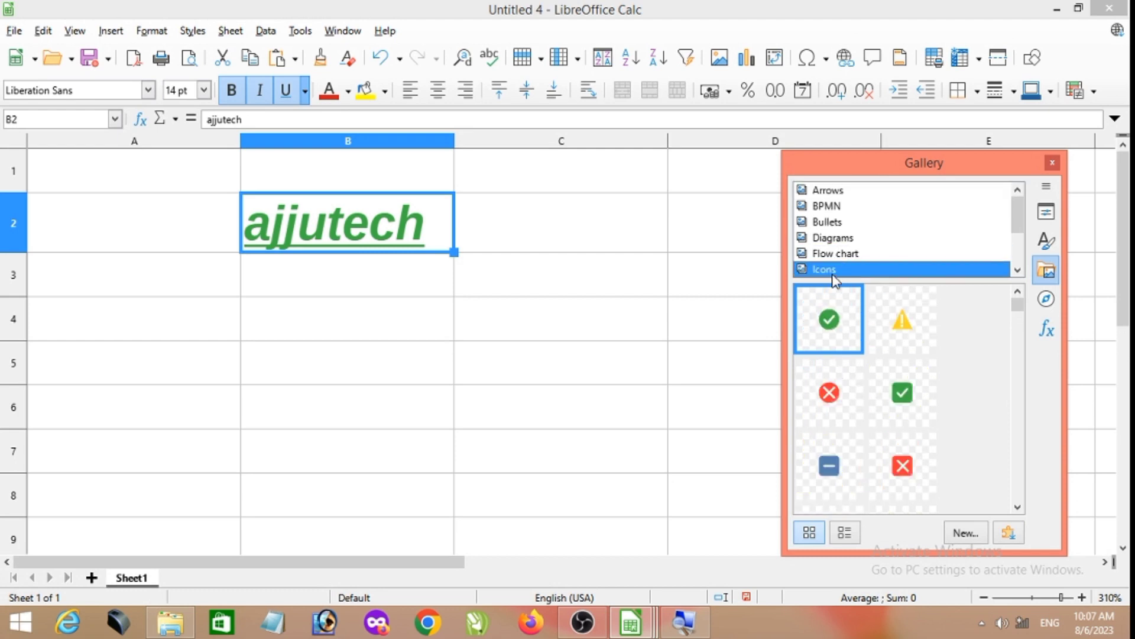
{"action": "left_click", "coordinate": [835, 239]}
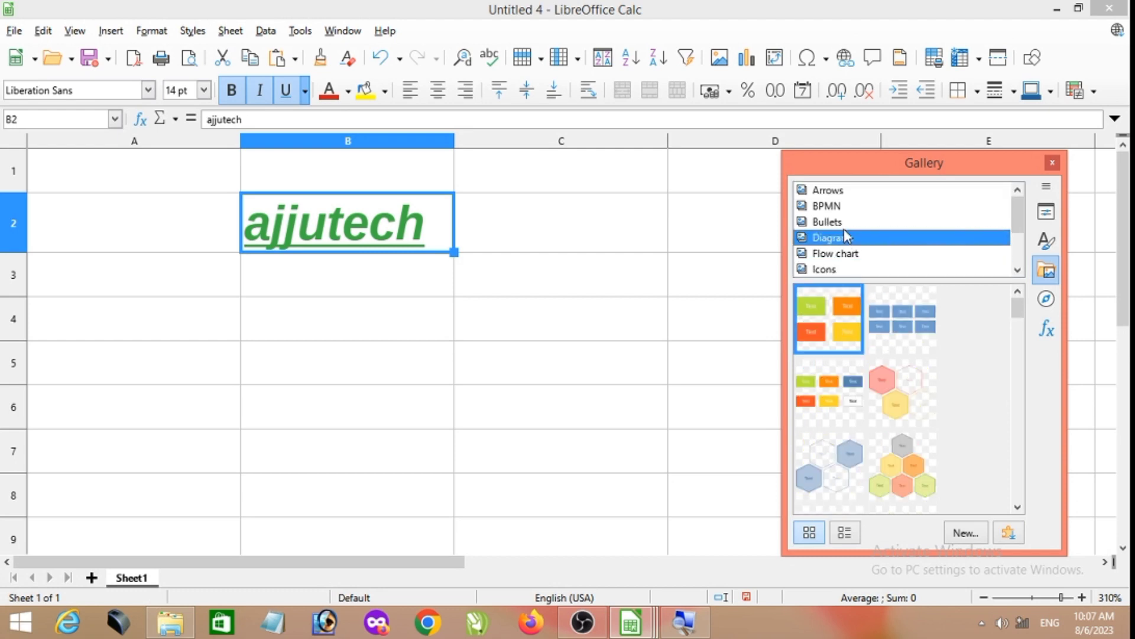
{"action": "left_click", "coordinate": [844, 222]}
{"action": "left_click", "coordinate": [841, 207]}
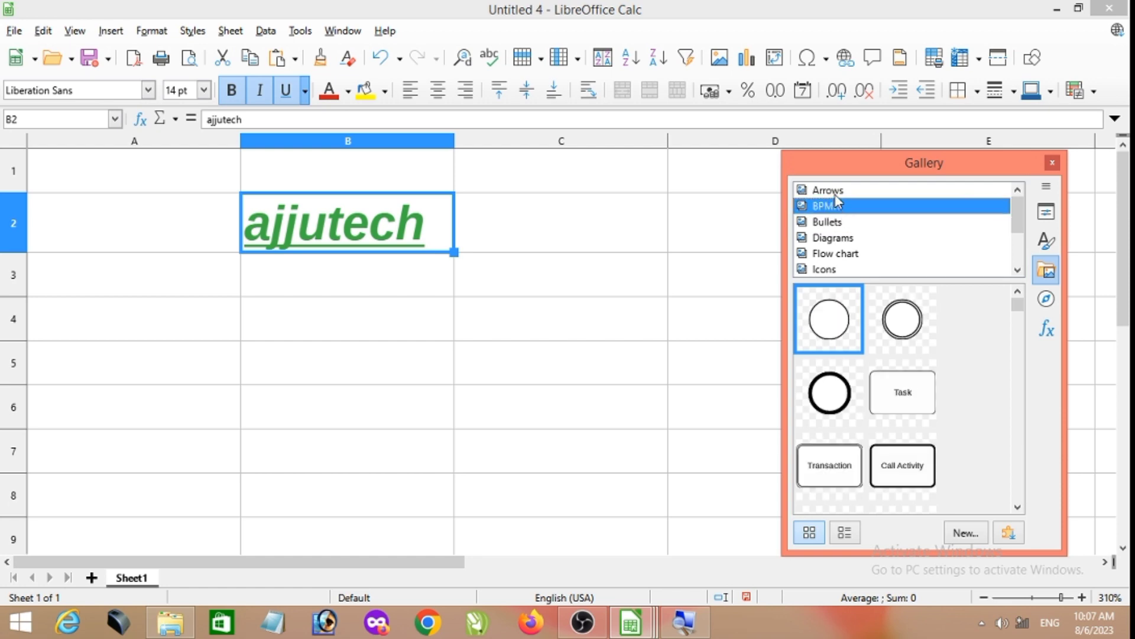
- Insert the blue U-turn arrow from the Gallery's Arrows theme and move it over B2, to about 0.64 / 0.11
{"action": "left_click", "coordinate": [836, 192]}
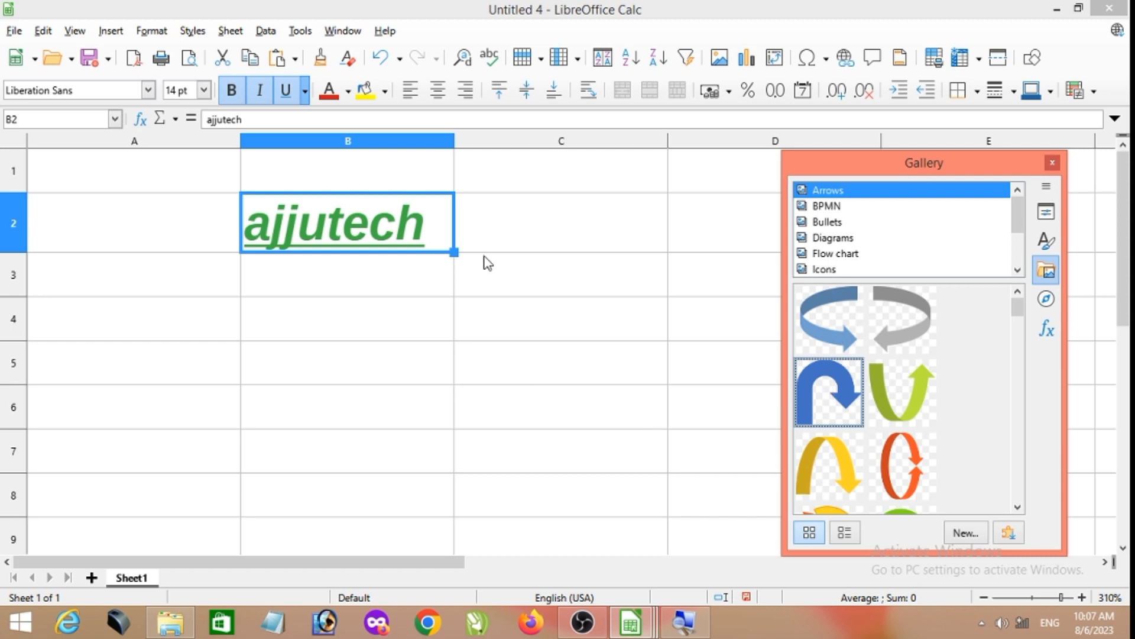
{"action": "key", "text": "space"}
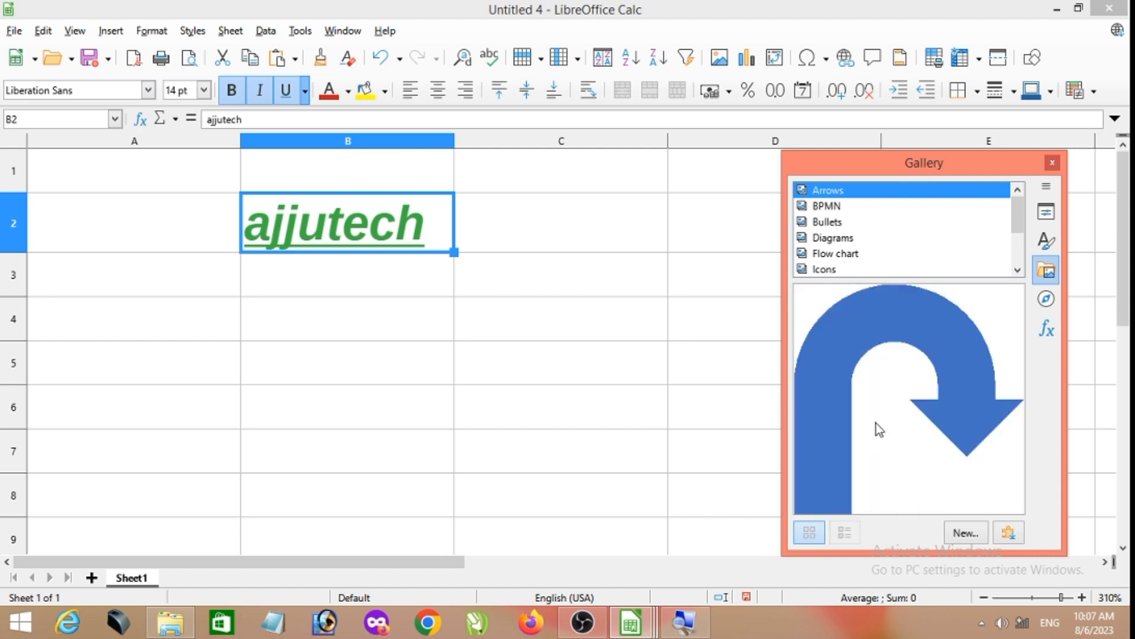
{"action": "left_click_drag", "start_coordinate": [840, 345], "coordinate": [791, 391]}
{"action": "mouse_move", "coordinate": [592, 382]}
{"action": "left_mouse_down"}
{"action": "mouse_move", "coordinate": [634, 405]}
{"action": "mouse_move", "coordinate": [671, 406]}
{"action": "mouse_move", "coordinate": [588, 439]}
{"action": "mouse_move", "coordinate": [375, 353]}
{"action": "mouse_move", "coordinate": [264, 253]}
{"action": "left_mouse_up"}
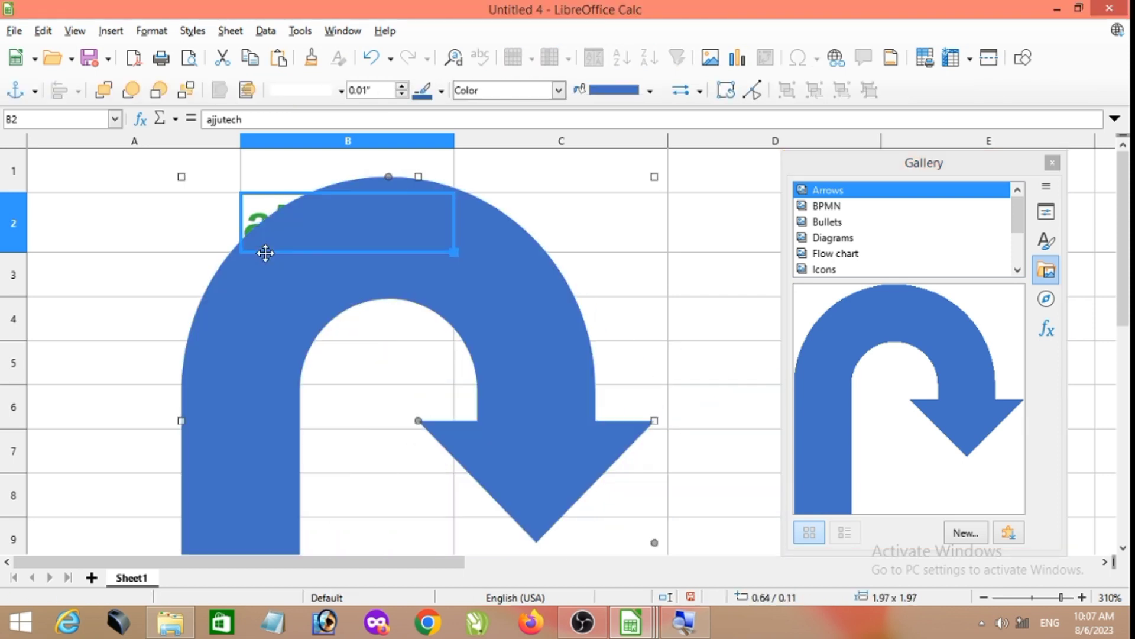
- Move the blue U-turn arrow clear of the text in B2, to about 1.62 / 0.73
{"action": "scroll", "coordinate": [511, 328], "scroll_direction": "down", "scroll_amount": 3, "text": "ctrl"}
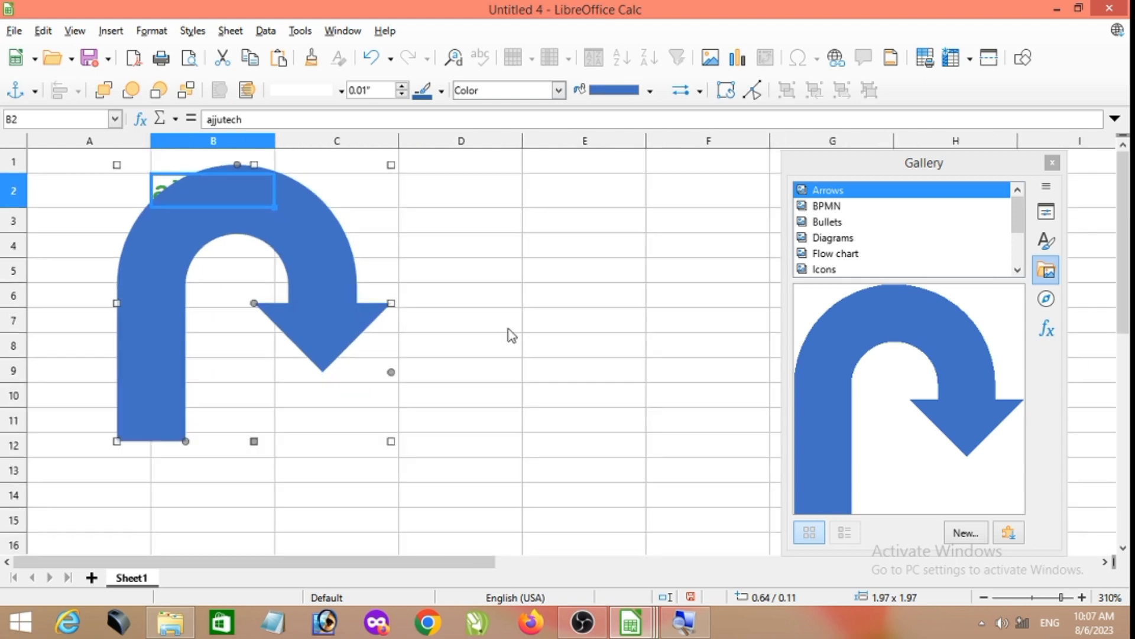
{"action": "left_click_drag", "start_coordinate": [299, 263], "coordinate": [435, 351]}
- Insert the Sticker-Blue shape from the Gallery's Diagrams theme into the empty cells below the arrow, at about 2.43 / 4.70
{"action": "left_click", "coordinate": [827, 278]}
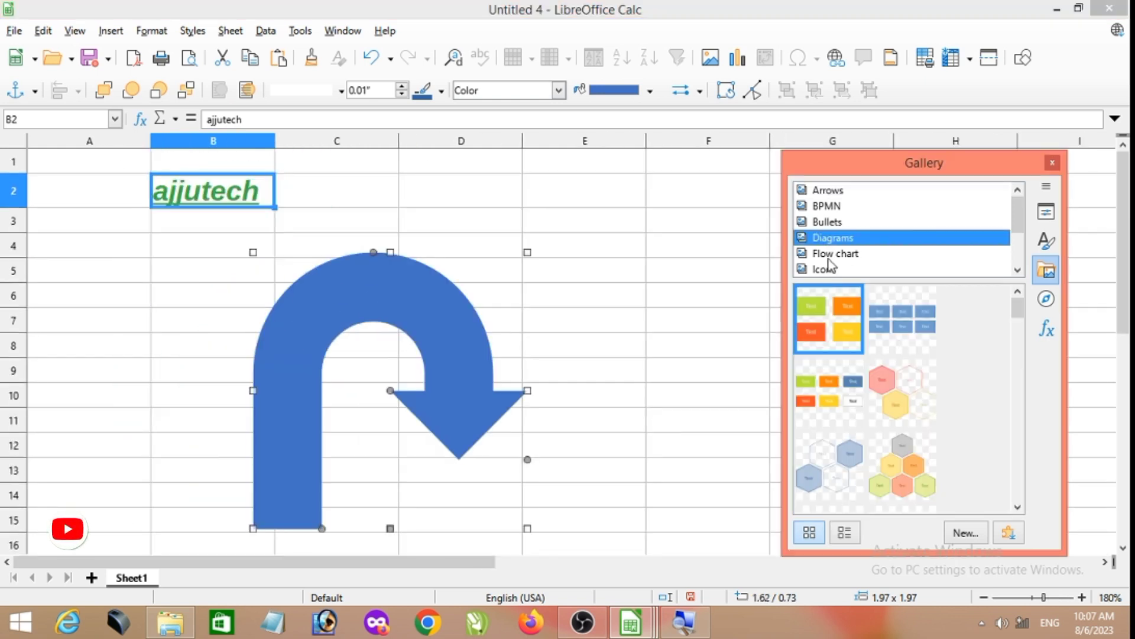
{"action": "scroll", "coordinate": [885, 390], "scroll_direction": "down", "scroll_amount": 4}
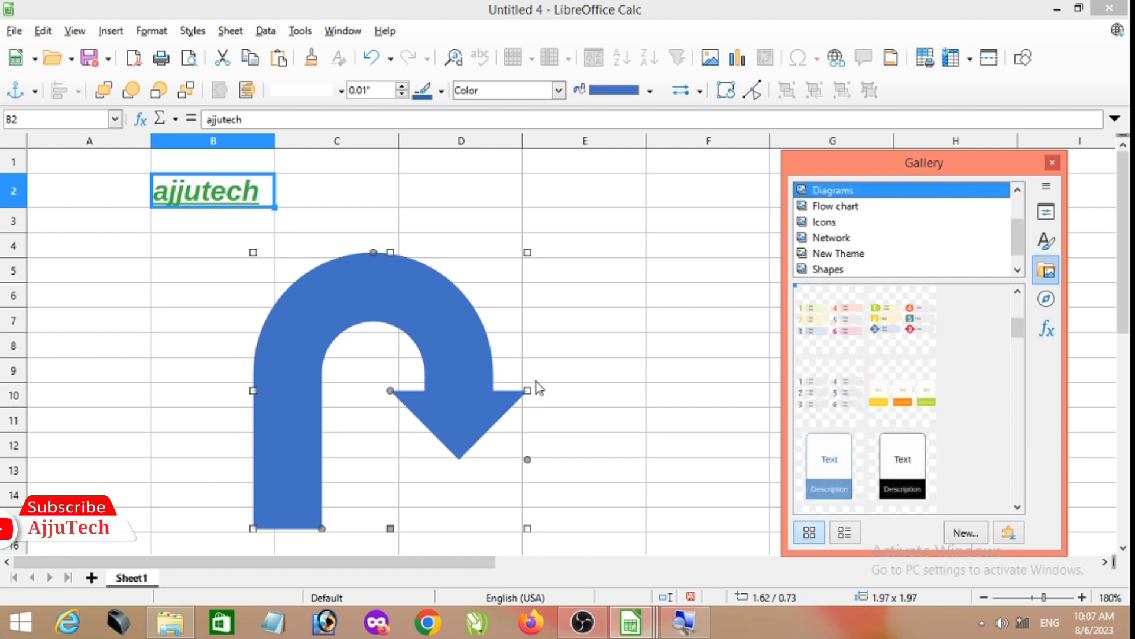
{"action": "left_click", "coordinate": [615, 388]}
{"action": "scroll", "coordinate": [615, 388], "scroll_direction": "down", "scroll_amount": 5}
{"action": "scroll", "coordinate": [615, 387], "scroll_direction": "down", "scroll_amount": 1}
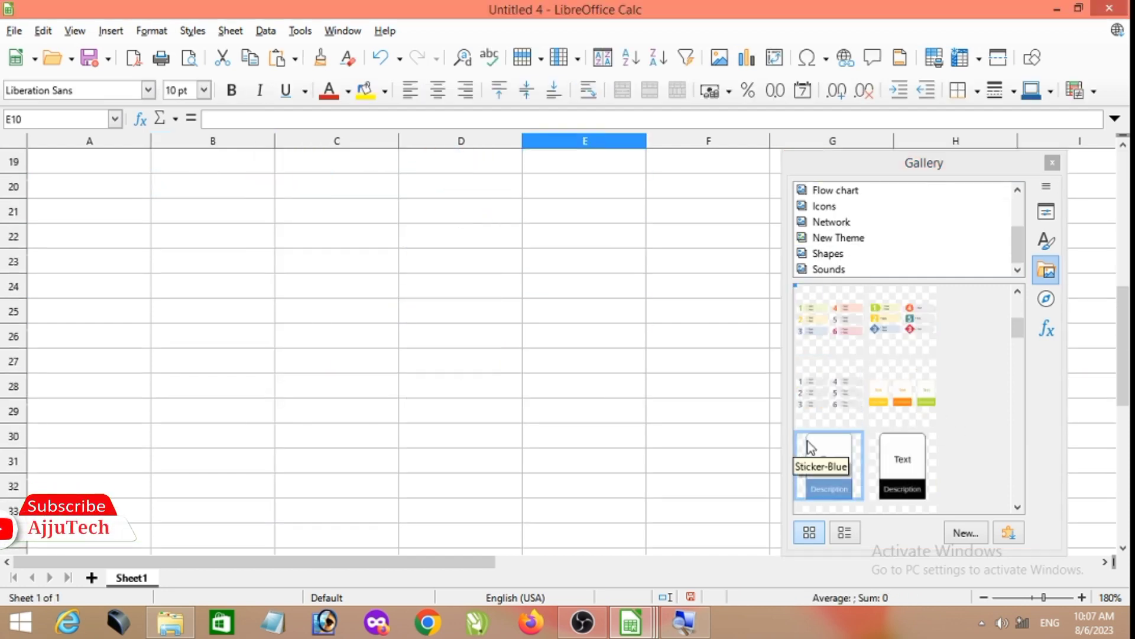
{"action": "left_click", "coordinate": [834, 467]}
{"action": "left_click_drag", "start_coordinate": [837, 470], "coordinate": [396, 391]}
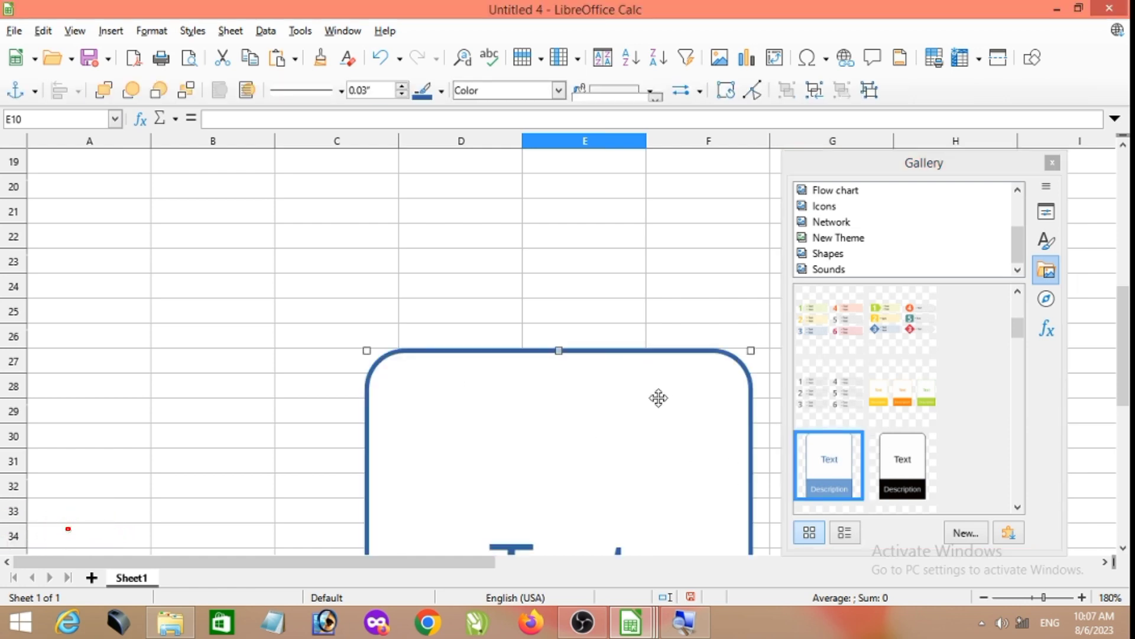
{"action": "scroll", "coordinate": [659, 398], "scroll_direction": "down", "scroll_amount": 4}
{"action": "scroll", "coordinate": [659, 398], "scroll_direction": "down", "scroll_amount": 2}
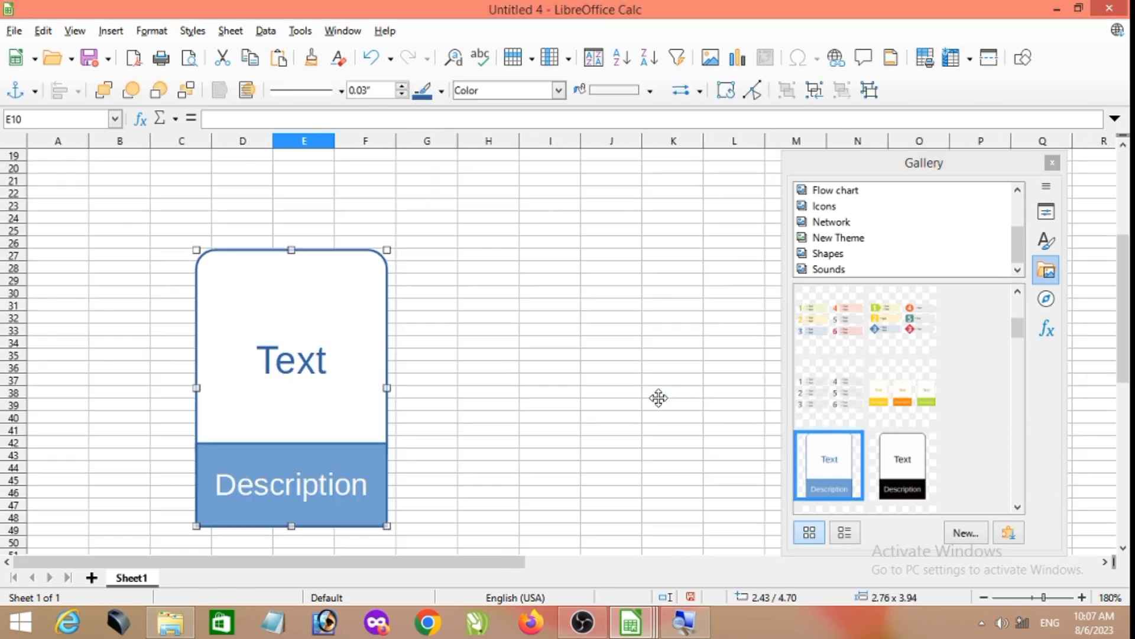
- Insert the diamond gateway with the double-circled pentagon from the Gallery's BPMN theme beside the sticker, at about 7.73 / 5.32
{"action": "left_click", "coordinate": [838, 269]}
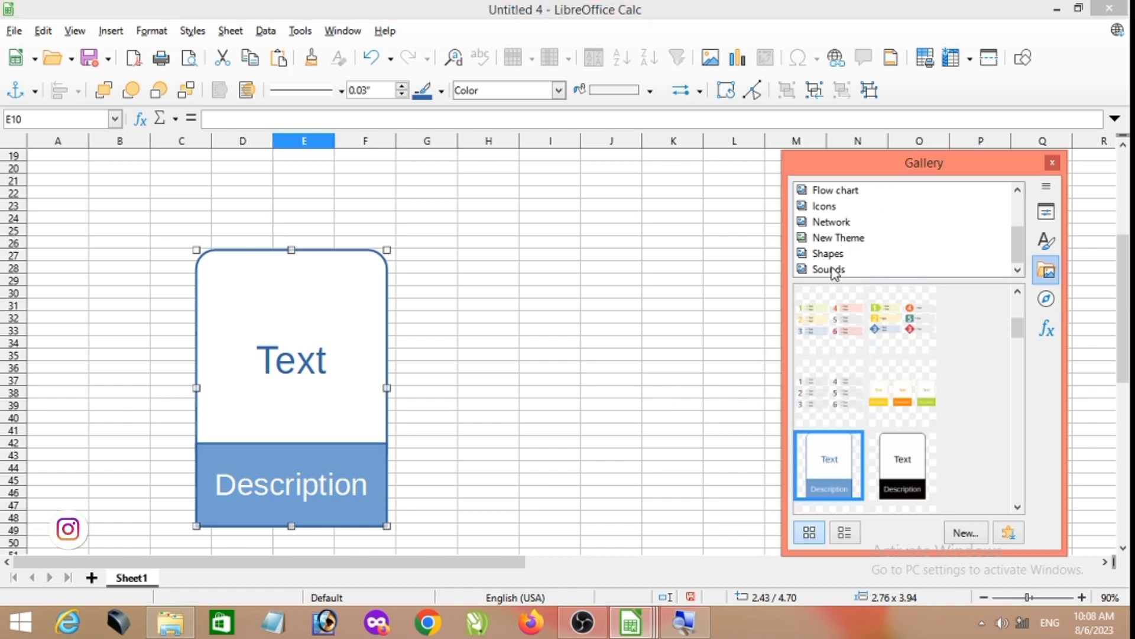
{"action": "scroll", "coordinate": [869, 243], "scroll_direction": "up", "scroll_amount": 2}
{"action": "left_click", "coordinate": [818, 254]}
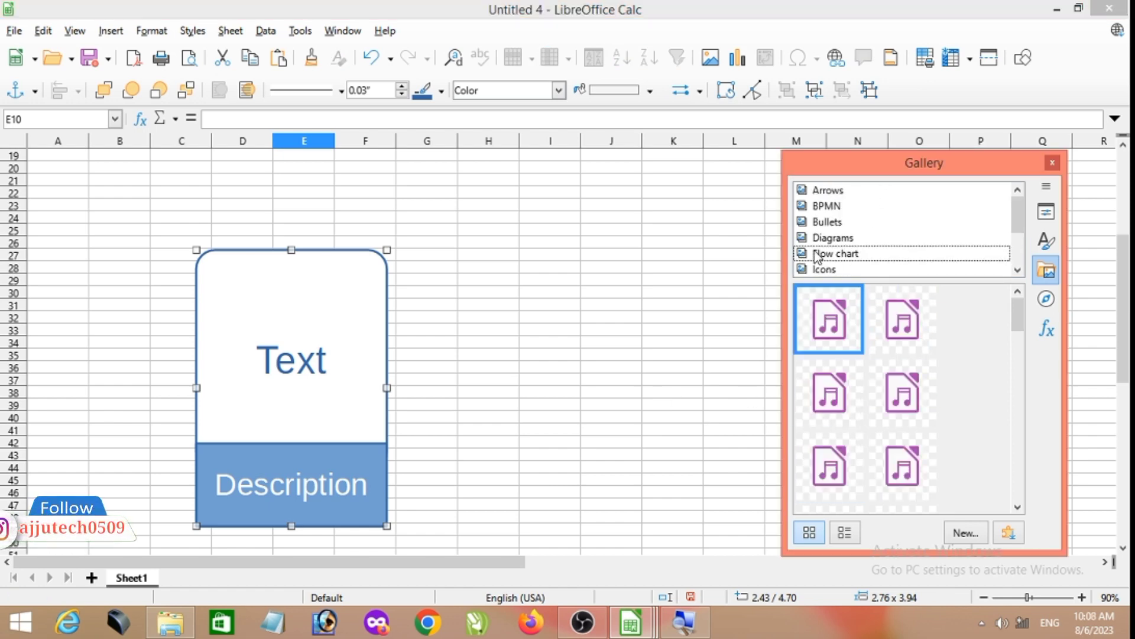
{"action": "left_click", "coordinate": [818, 207]}
{"action": "scroll", "coordinate": [863, 331], "scroll_direction": "down", "scroll_amount": 3}
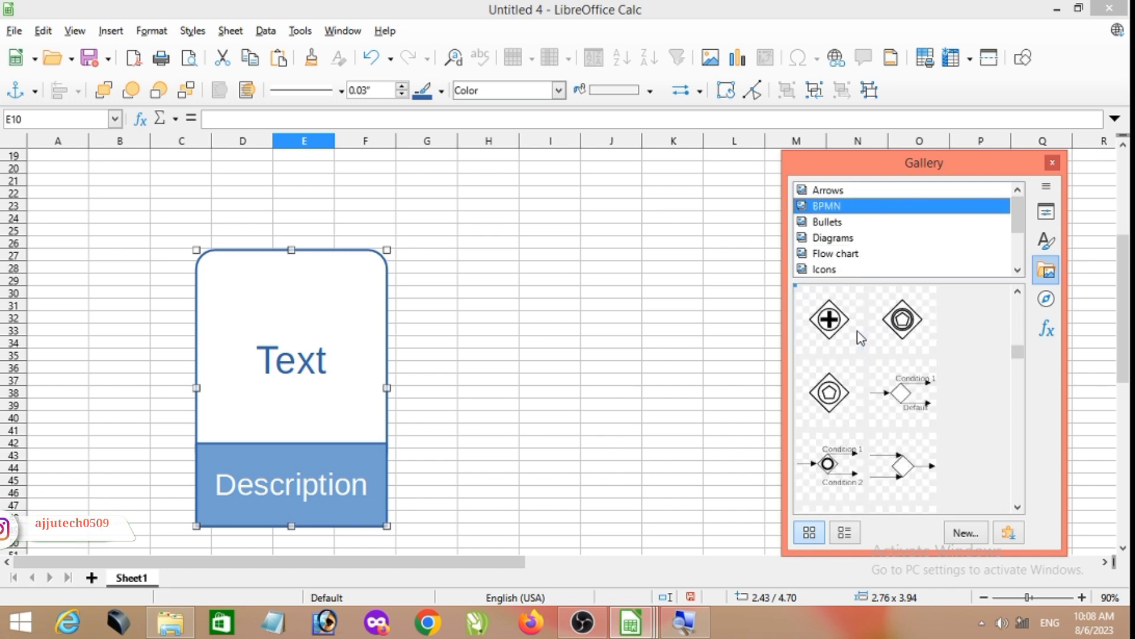
{"action": "left_click_drag", "start_coordinate": [894, 331], "coordinate": [691, 475]}
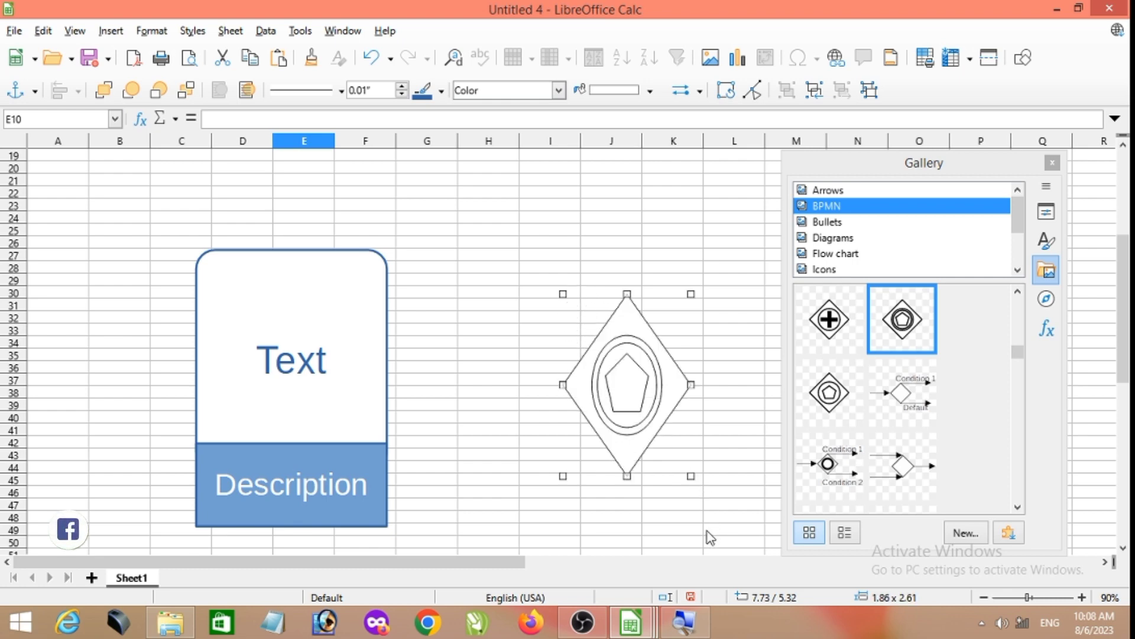
{"action": "left_click", "coordinate": [680, 241]}
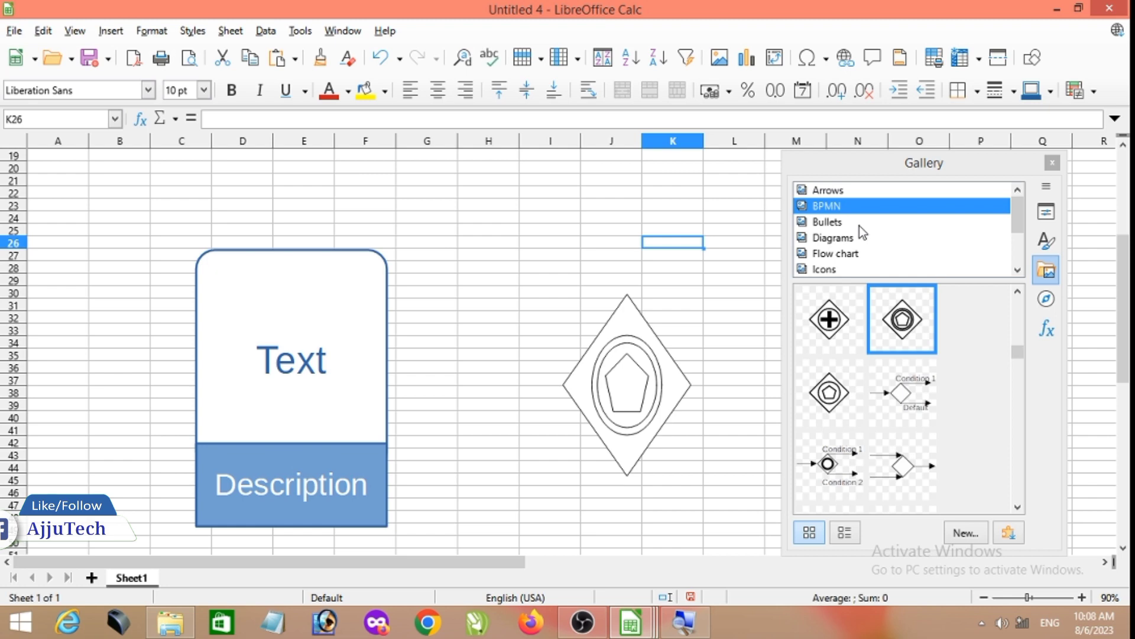
- Insert the dark grey ball from the Gallery's Bullets theme just below the diamond shape
{"action": "scroll", "coordinate": [860, 225], "scroll_direction": "down", "scroll_amount": 2}
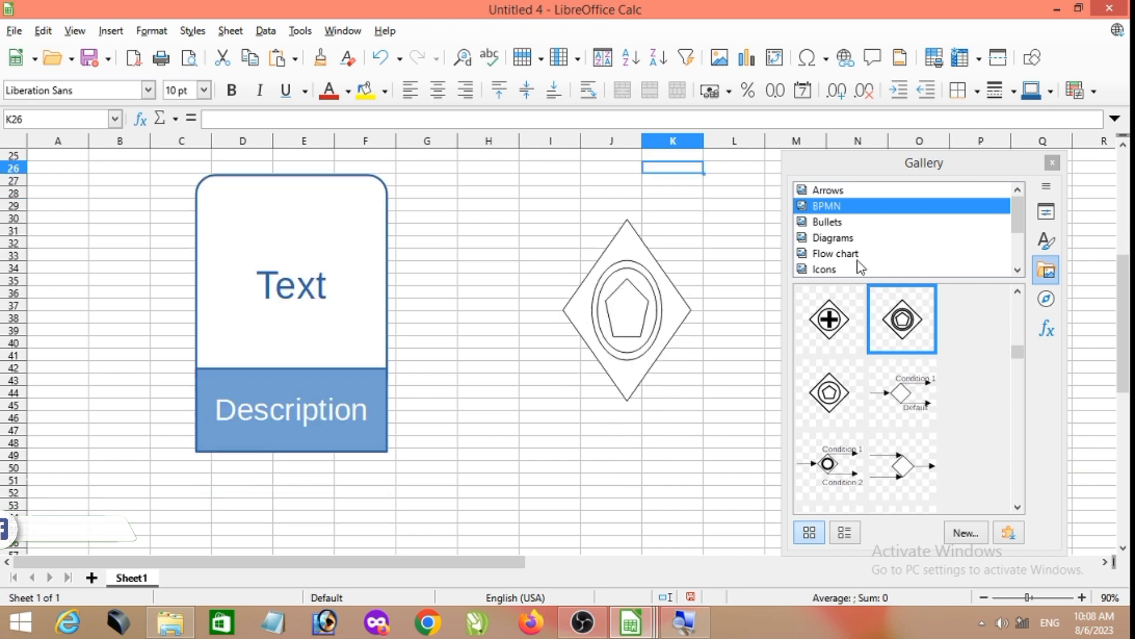
{"action": "left_click", "coordinate": [855, 254]}
{"action": "left_click", "coordinate": [842, 222]}
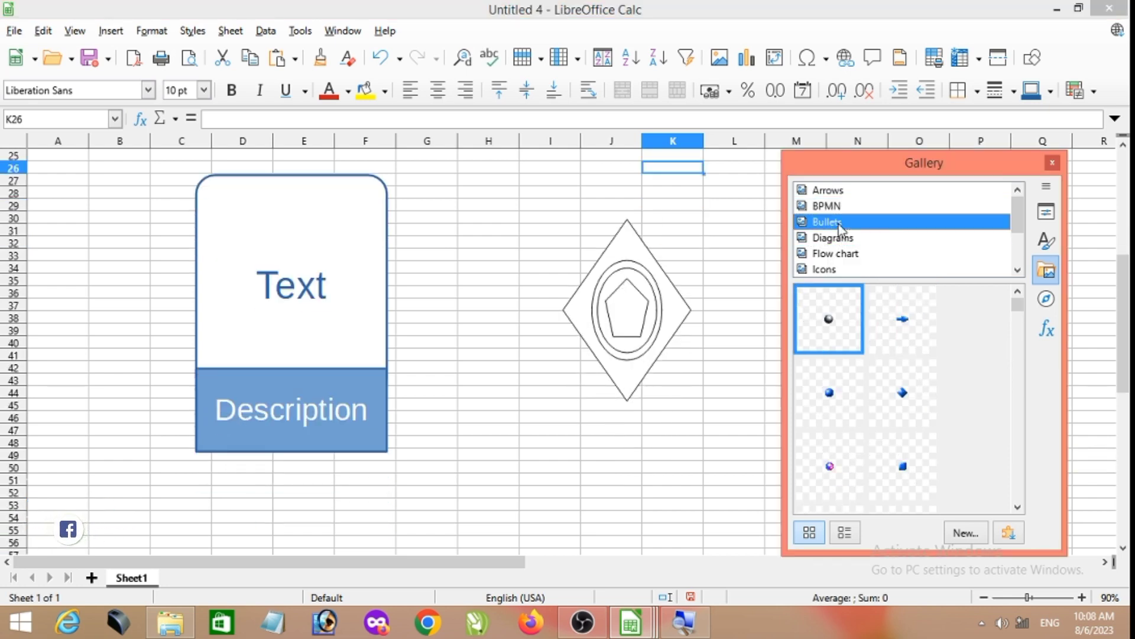
{"action": "mouse_move", "coordinate": [841, 337]}
{"action": "left_mouse_down"}
{"action": "mouse_move", "coordinate": [543, 395]}
{"action": "mouse_move", "coordinate": [544, 409]}
{"action": "left_mouse_up"}
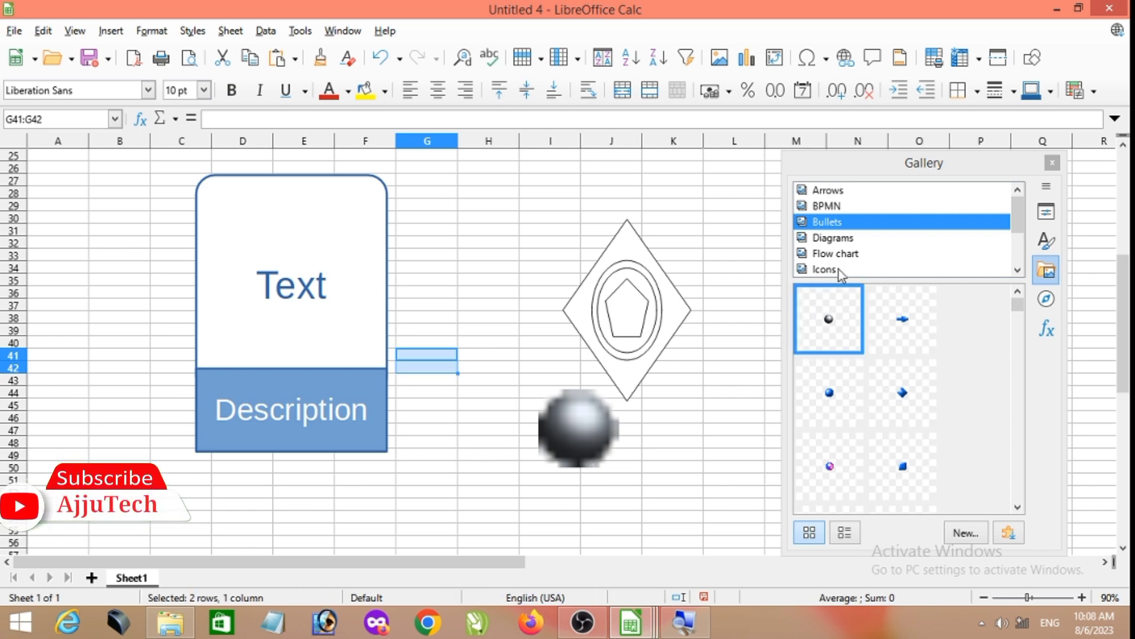
- Show the Navigator deck and expand its Sheets, Images and Drawing objects entries
{"action": "left_click", "coordinate": [1046, 298]}
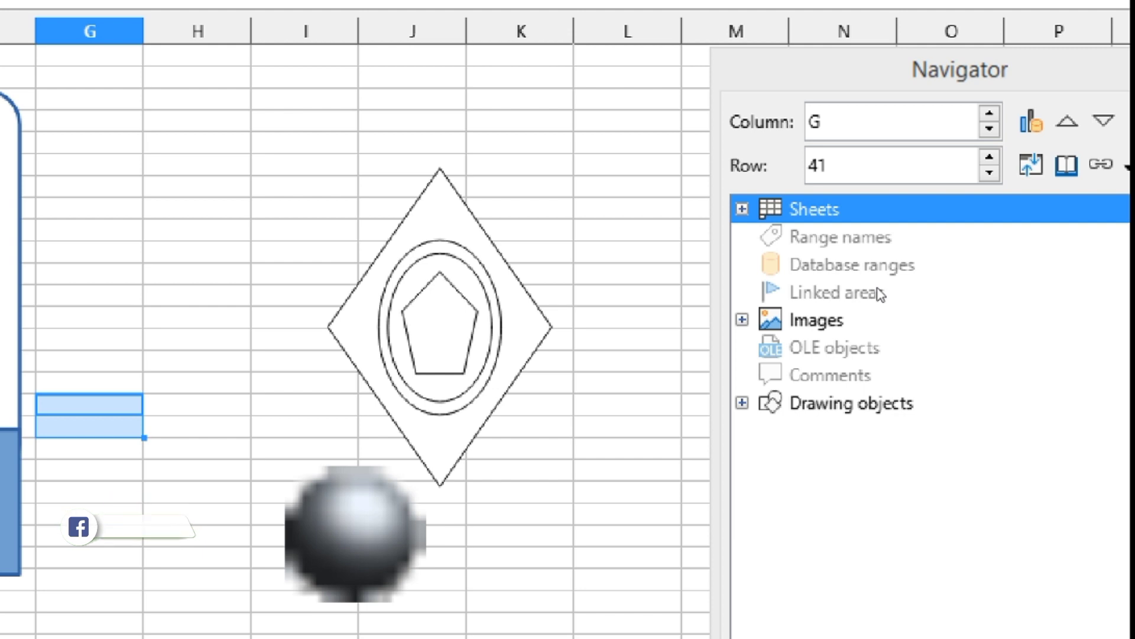
{"action": "double_click", "coordinate": [800, 216]}
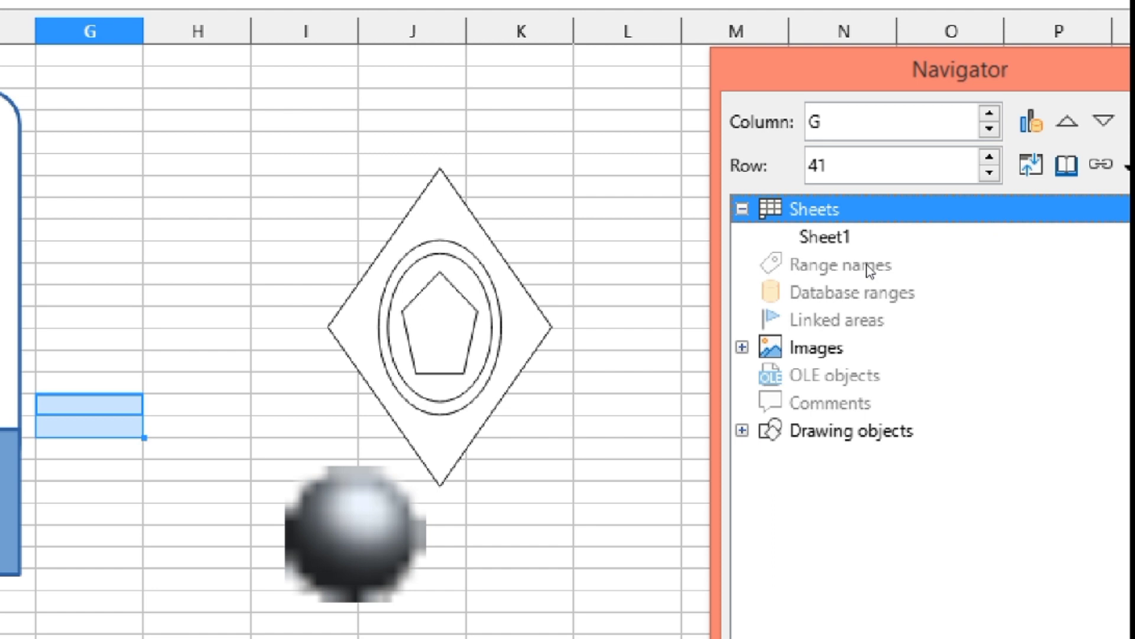
{"action": "left_click", "coordinate": [742, 348]}
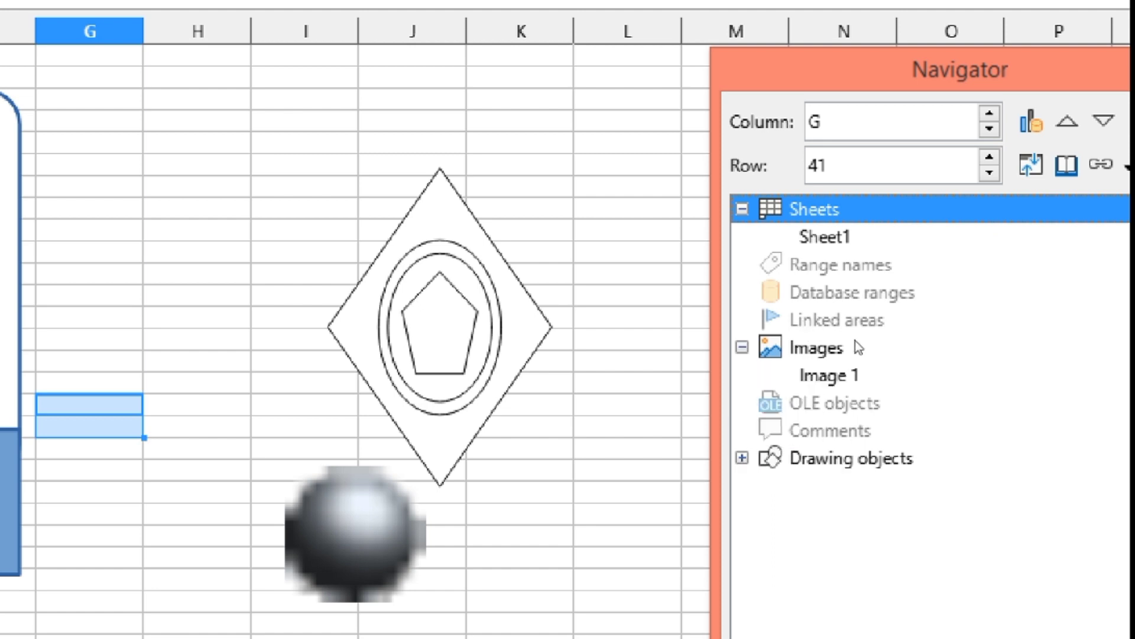
{"action": "left_click", "coordinate": [855, 369]}
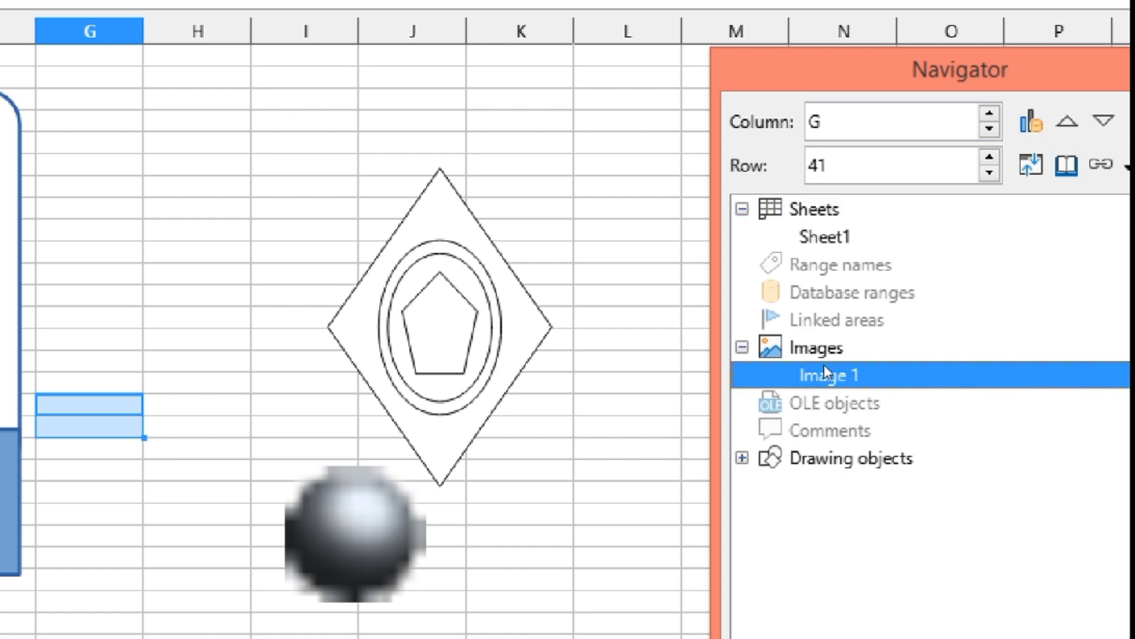
{"action": "left_click", "coordinate": [742, 457]}
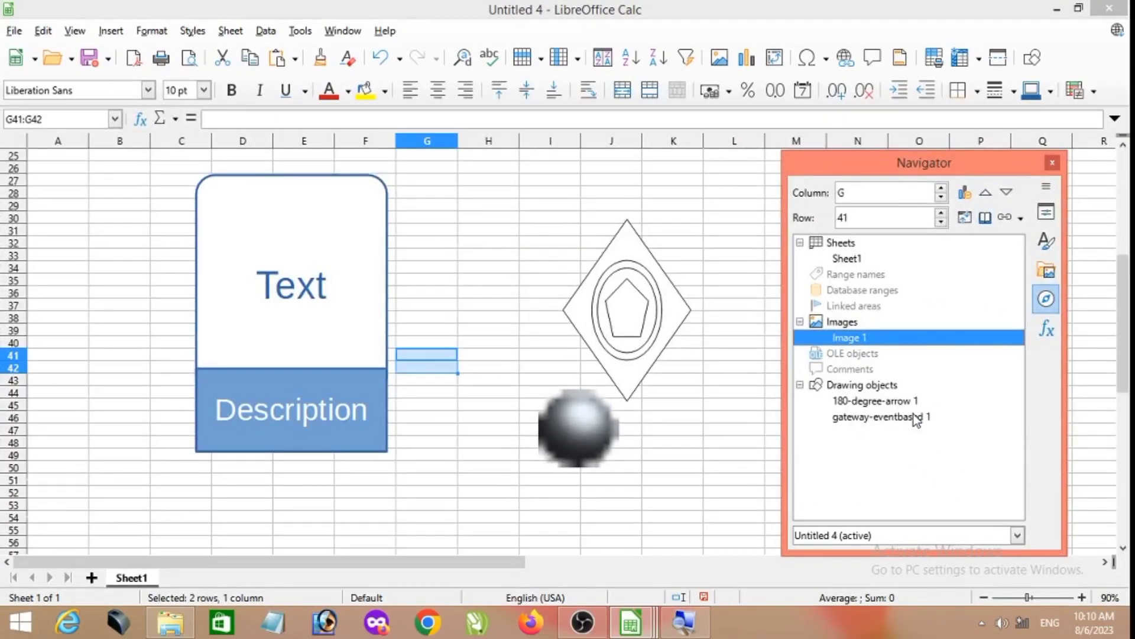
- Jump between 180-degree-arrow 1, gateway-eventbased 1 and Image 1 through the Navigator, ending on the arrow
{"action": "double_click", "coordinate": [876, 401]}
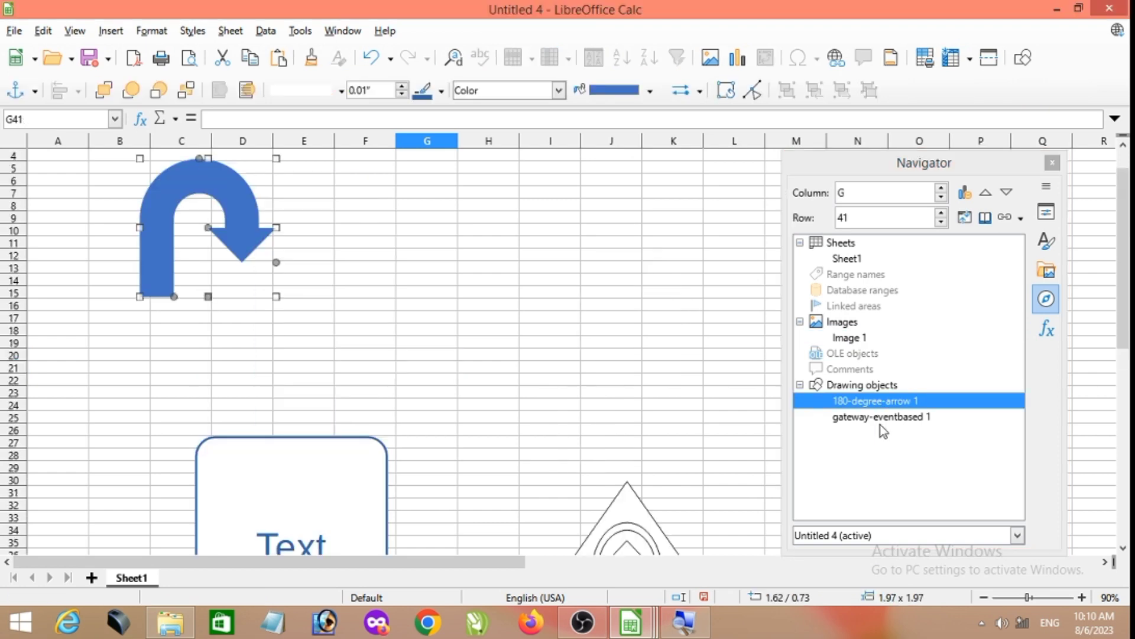
{"action": "double_click", "coordinate": [881, 417]}
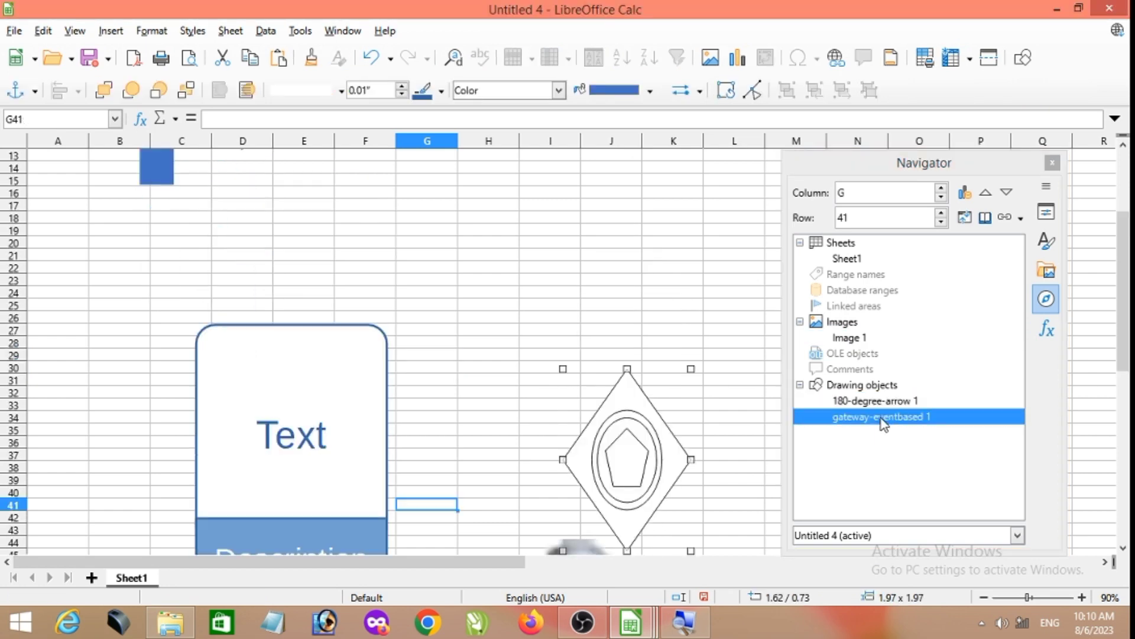
{"action": "double_click", "coordinate": [840, 340]}
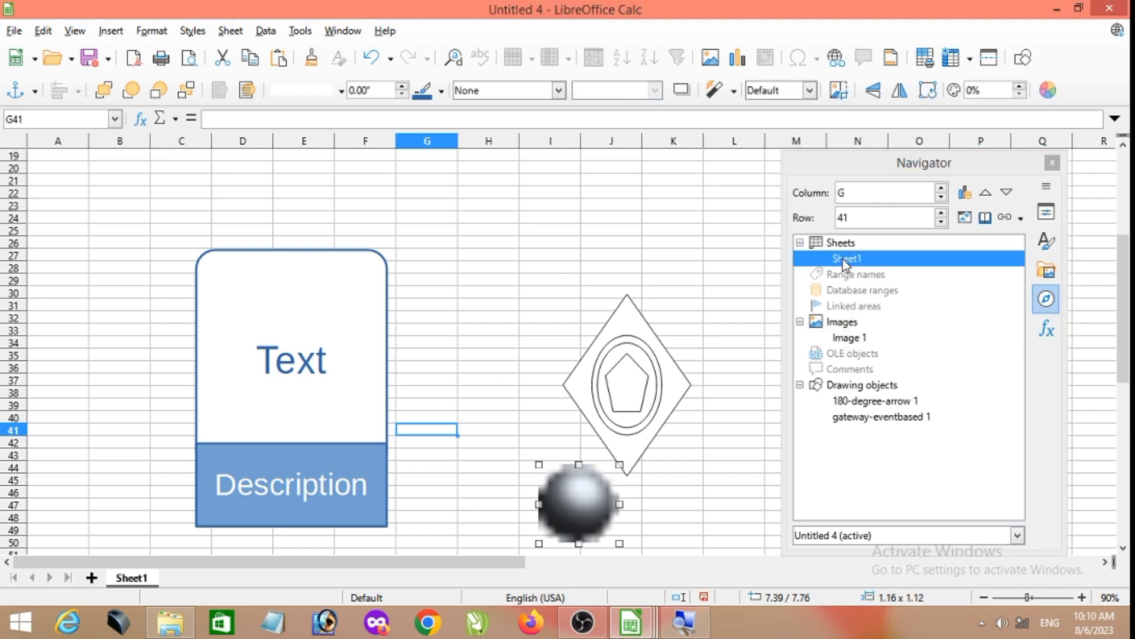
{"action": "left_click", "coordinate": [859, 417]}
{"action": "double_click", "coordinate": [859, 421]}
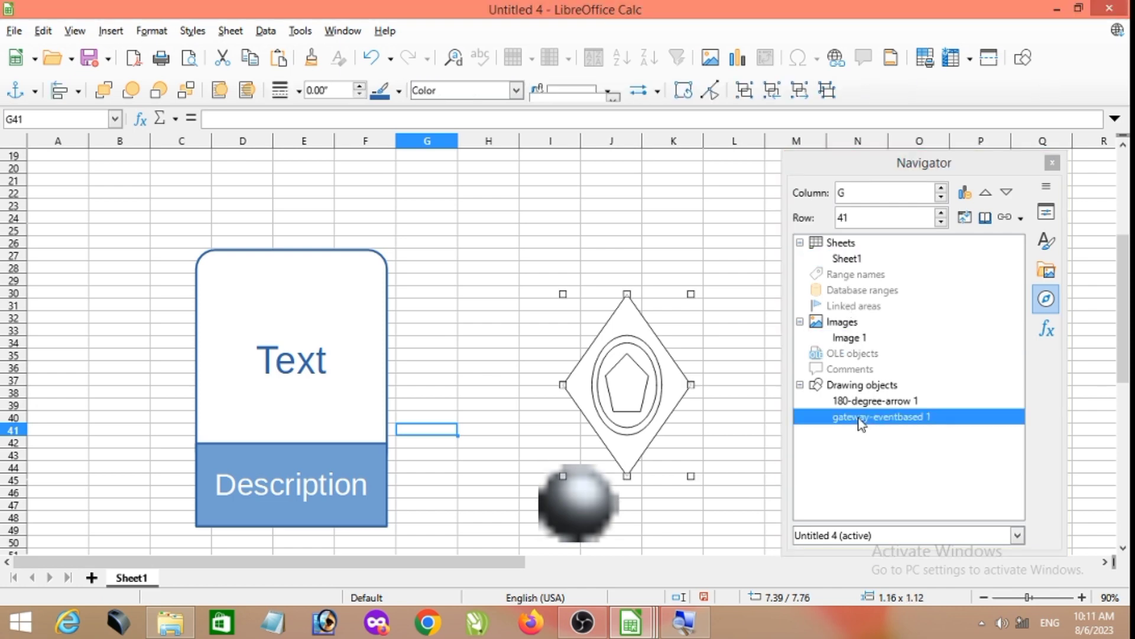
{"action": "double_click", "coordinate": [861, 402]}
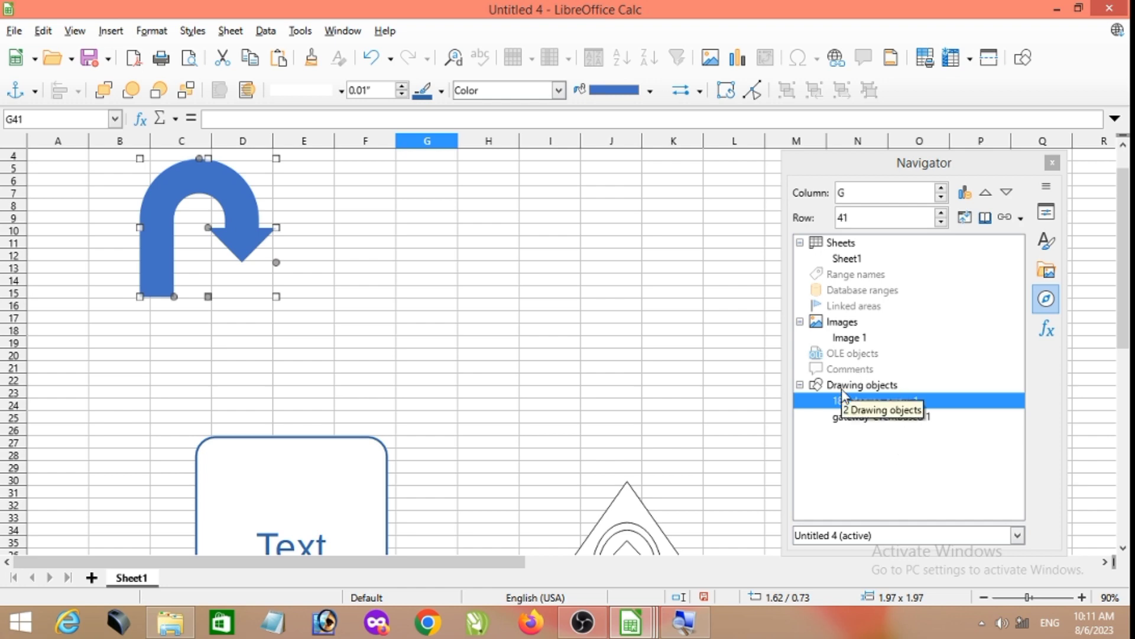
- Show the Functions deck and insert the SUM function in H13 with the arguments 21,21
{"action": "left_click", "coordinate": [1047, 337]}
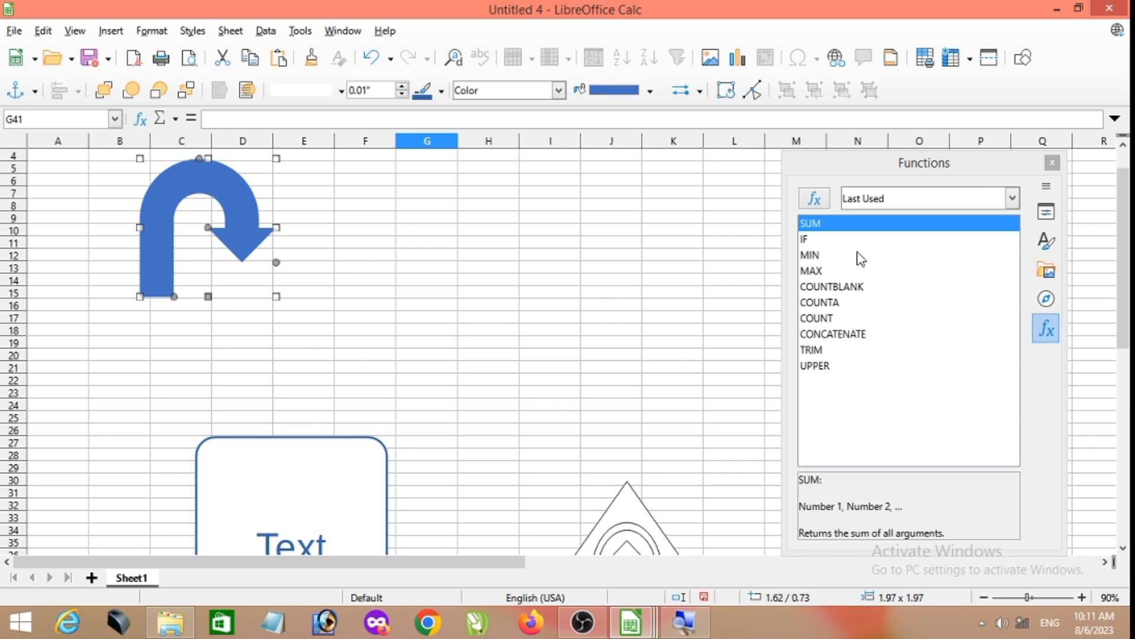
{"action": "left_click", "coordinate": [488, 269]}
{"action": "left_click", "coordinate": [832, 223]}
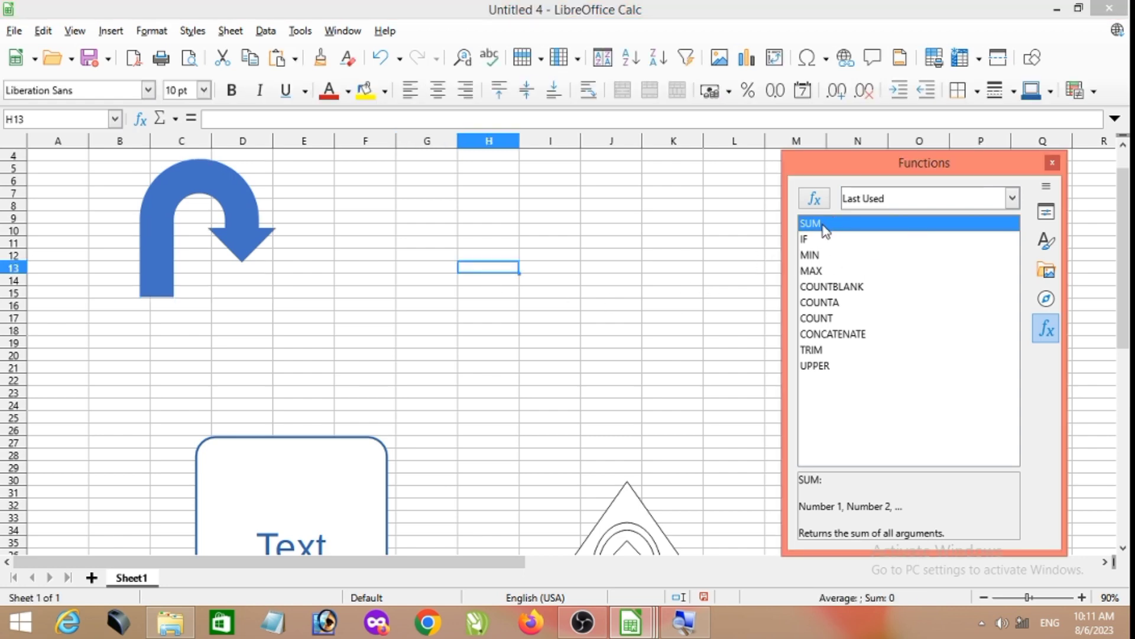
{"action": "double_click", "coordinate": [824, 225]}
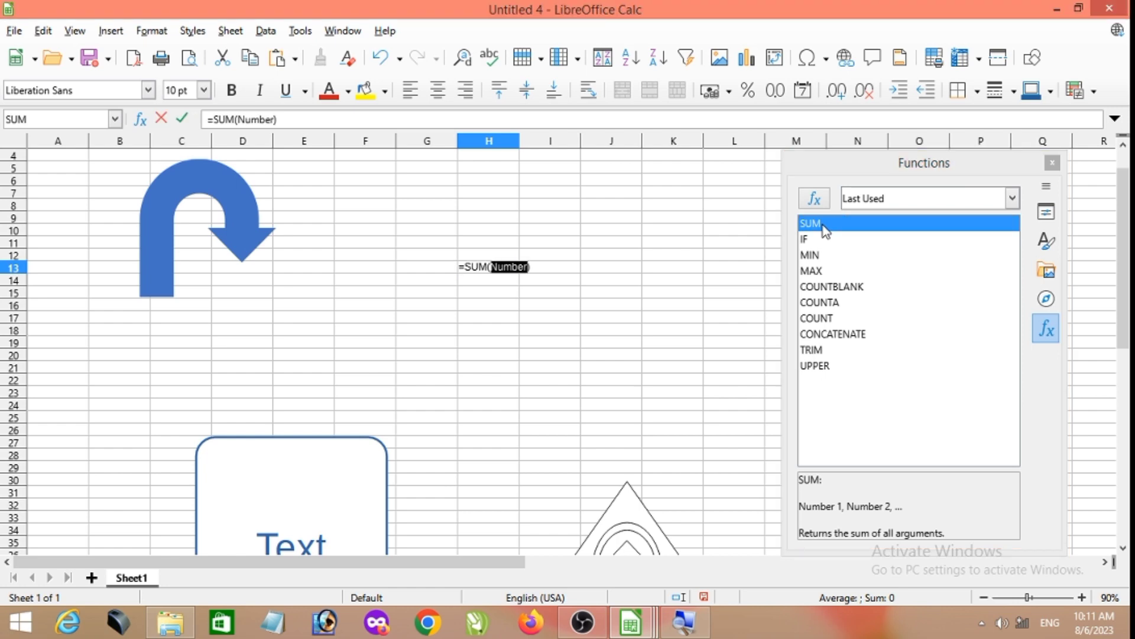
{"action": "type", "text": "21"}
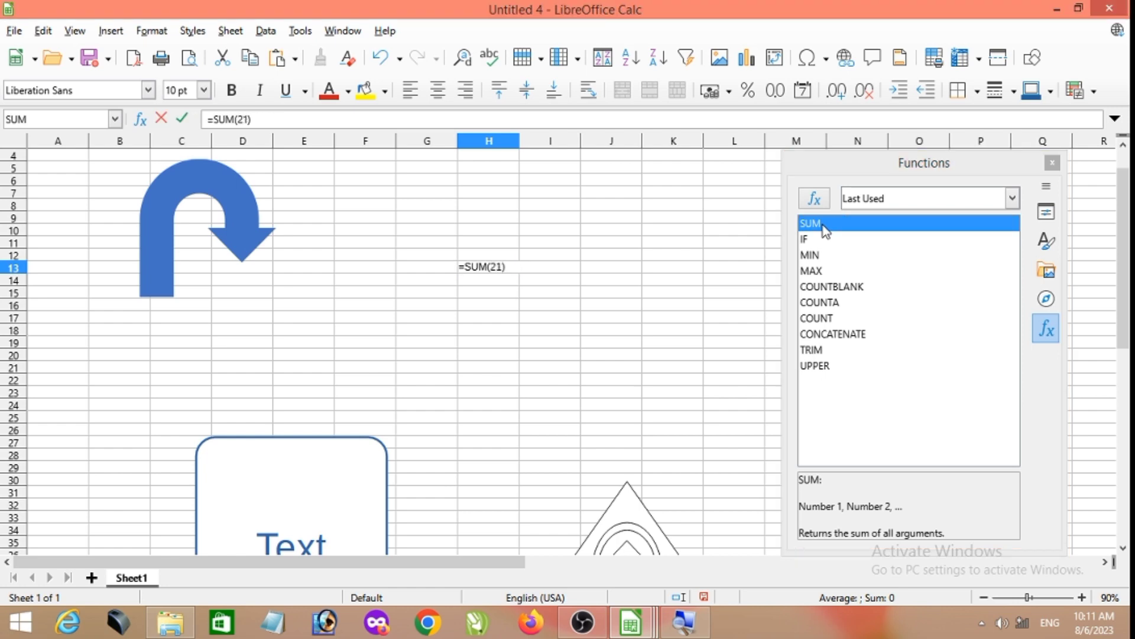
{"action": "type", "text": ",21"}
{"action": "key", "text": "Return"}
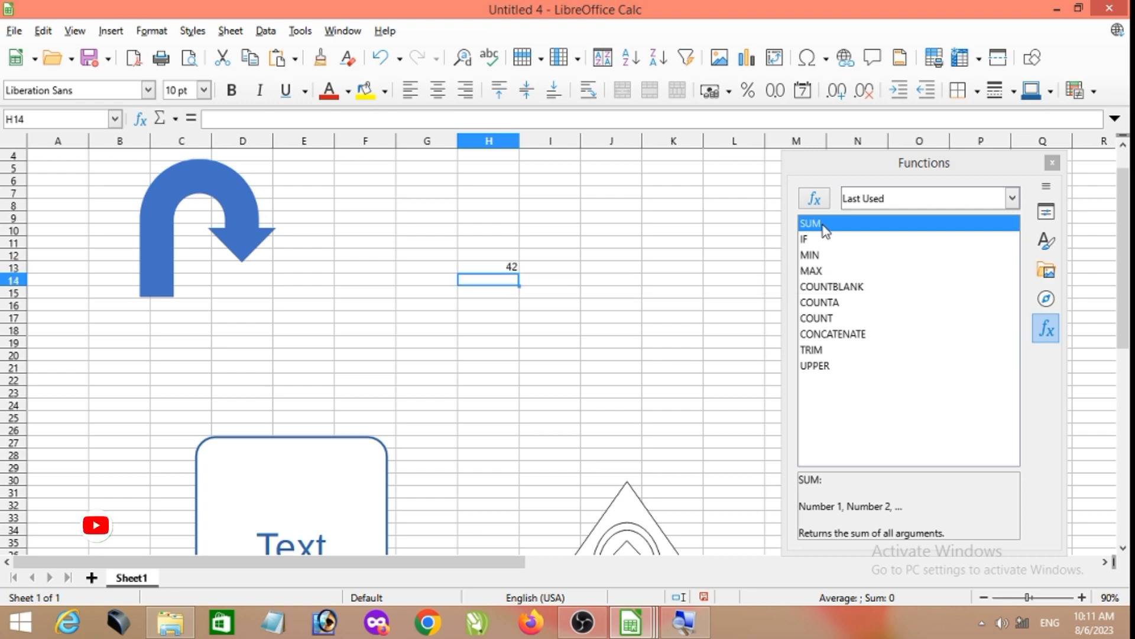
- Insert the MAX function from the Functions deck in A6 with the arguments 1,5,8,9
{"action": "scroll", "coordinate": [589, 285], "scroll_direction": "up", "scroll_amount": 6}
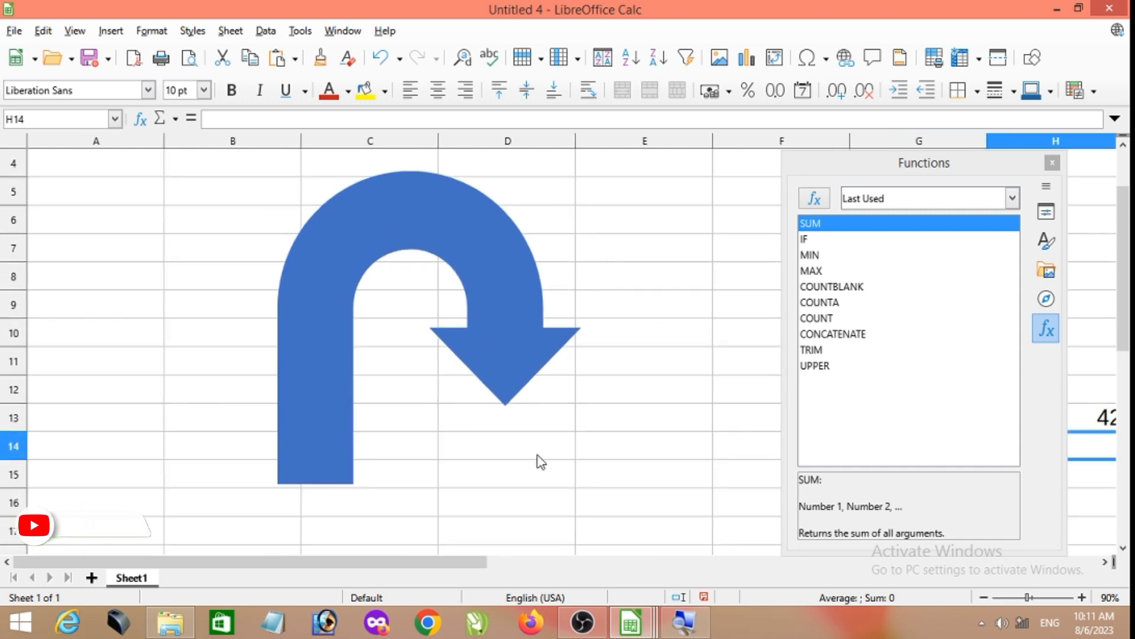
{"action": "left_click", "coordinate": [105, 213]}
{"action": "scroll", "coordinate": [126, 240], "scroll_direction": "up", "scroll_amount": 5}
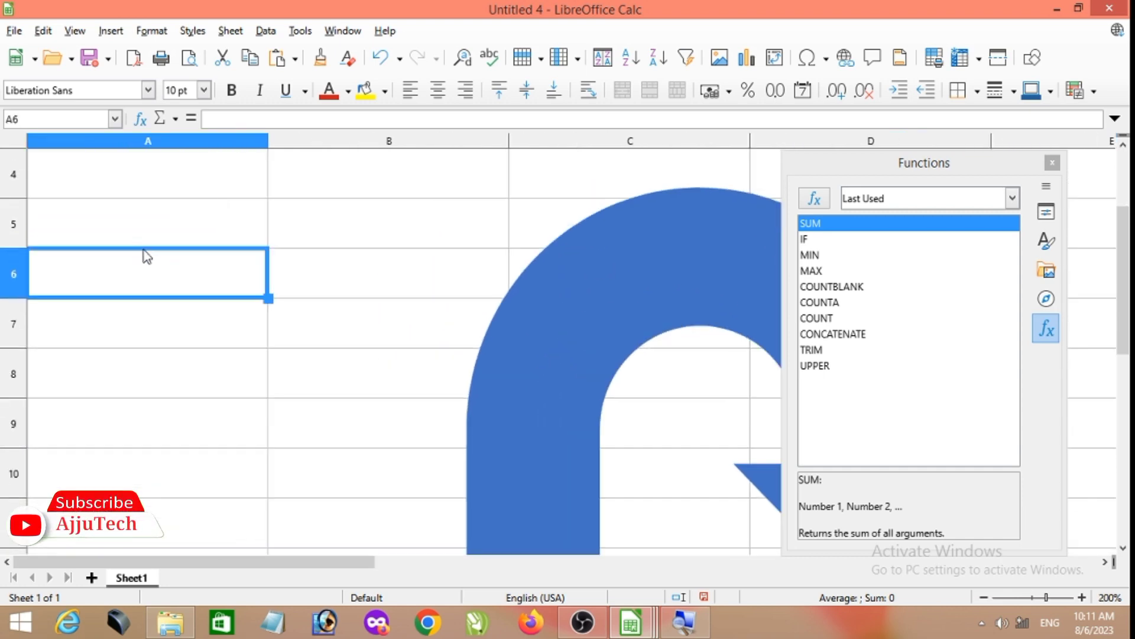
{"action": "left_click", "coordinate": [820, 278]}
{"action": "double_click", "coordinate": [819, 272]}
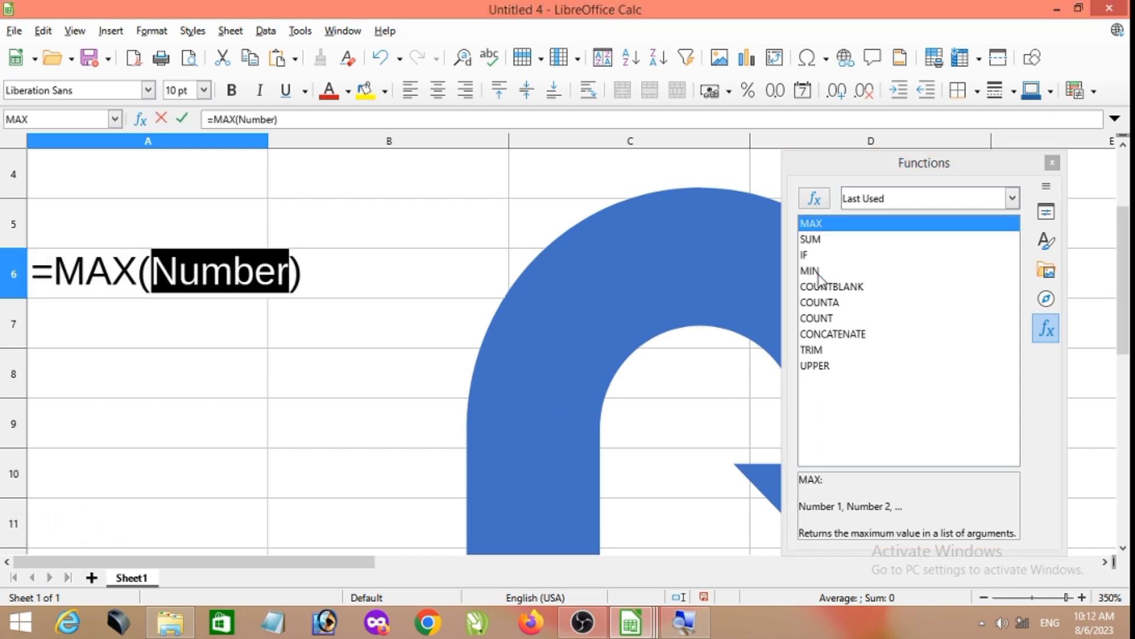
{"action": "type", "text": "1,5,8,9"}
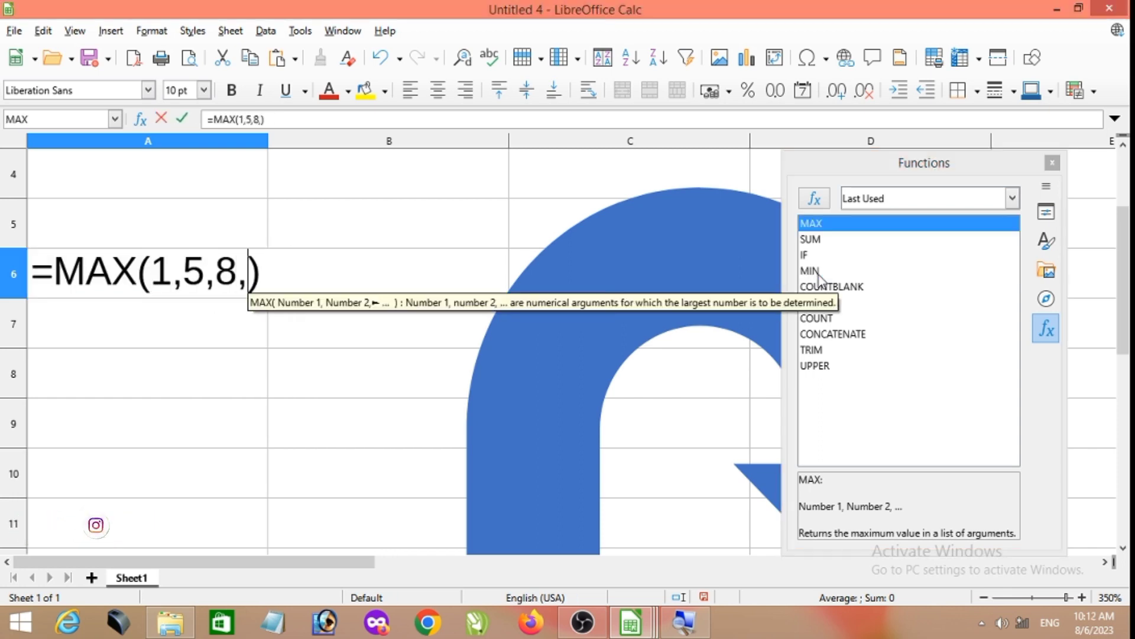
{"action": "key", "text": "Right"}
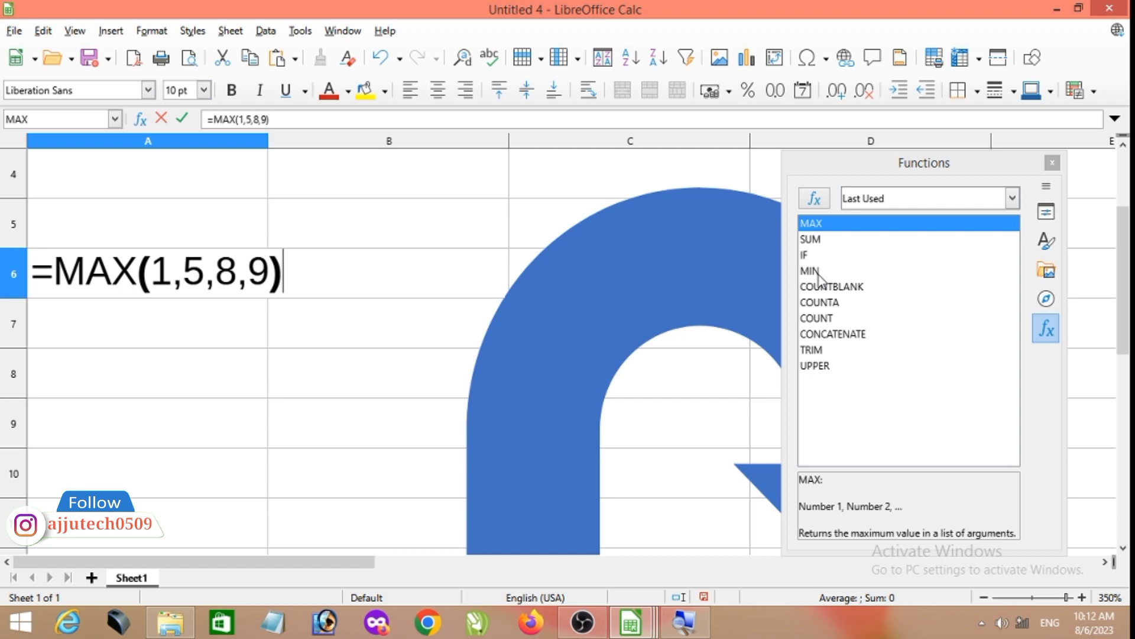
{"action": "key", "text": "Return"}
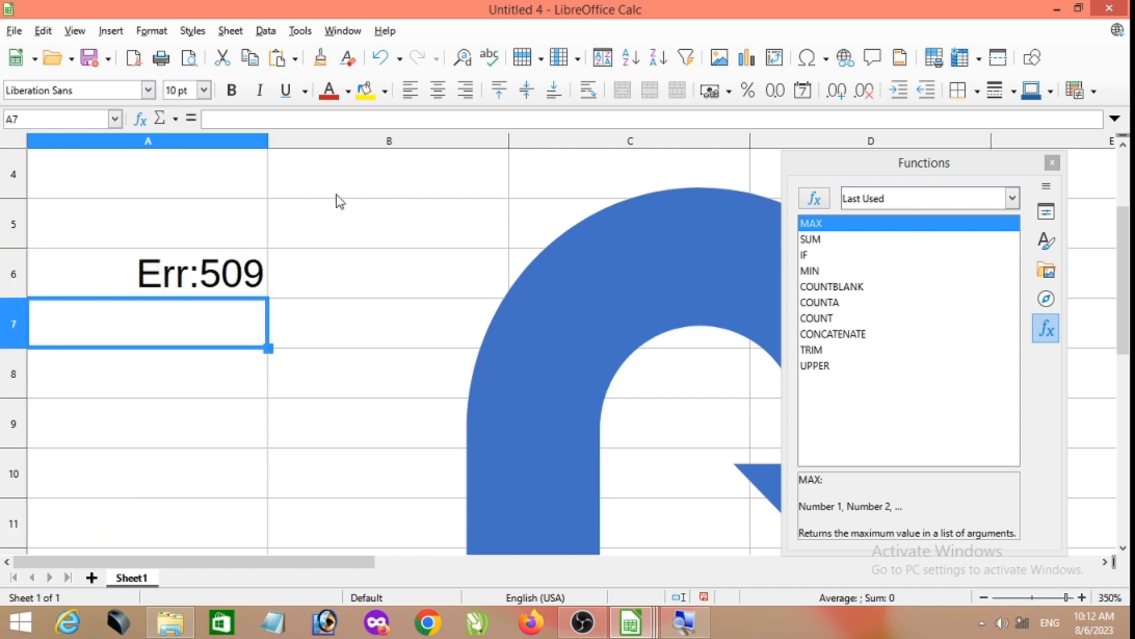
- Remove the stray period after the closing parenthesis of the MAX formula in A6
{"action": "left_click", "coordinate": [228, 293]}
{"action": "double_click", "coordinate": [228, 290]}
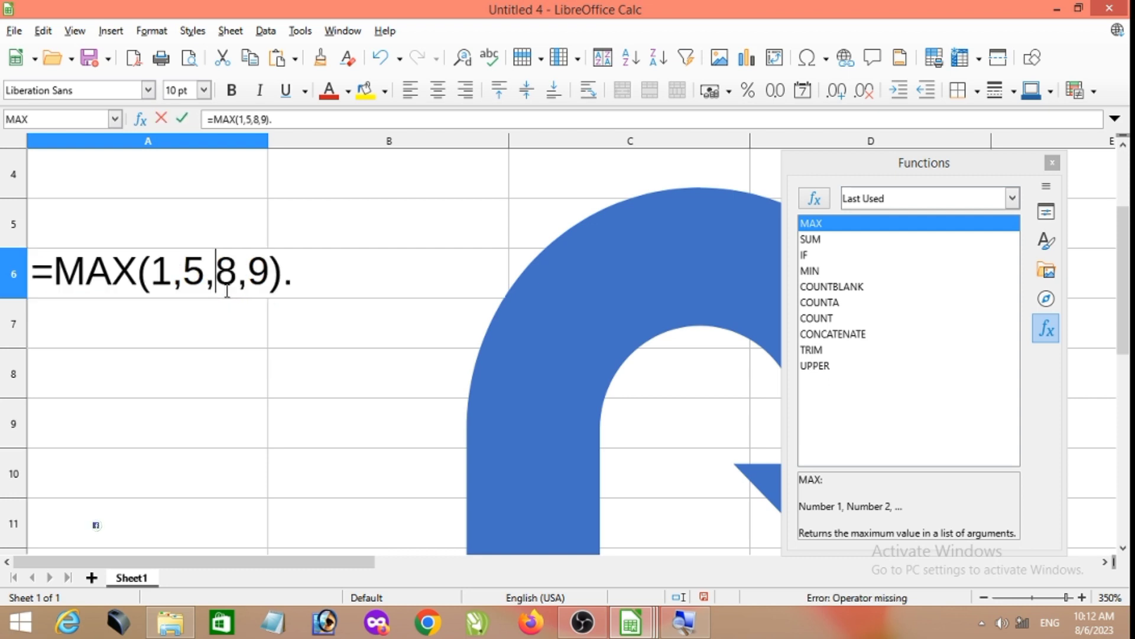
{"action": "left_click", "coordinate": [301, 273]}
{"action": "key", "text": "BackSpace"}
{"action": "key", "text": "Return"}
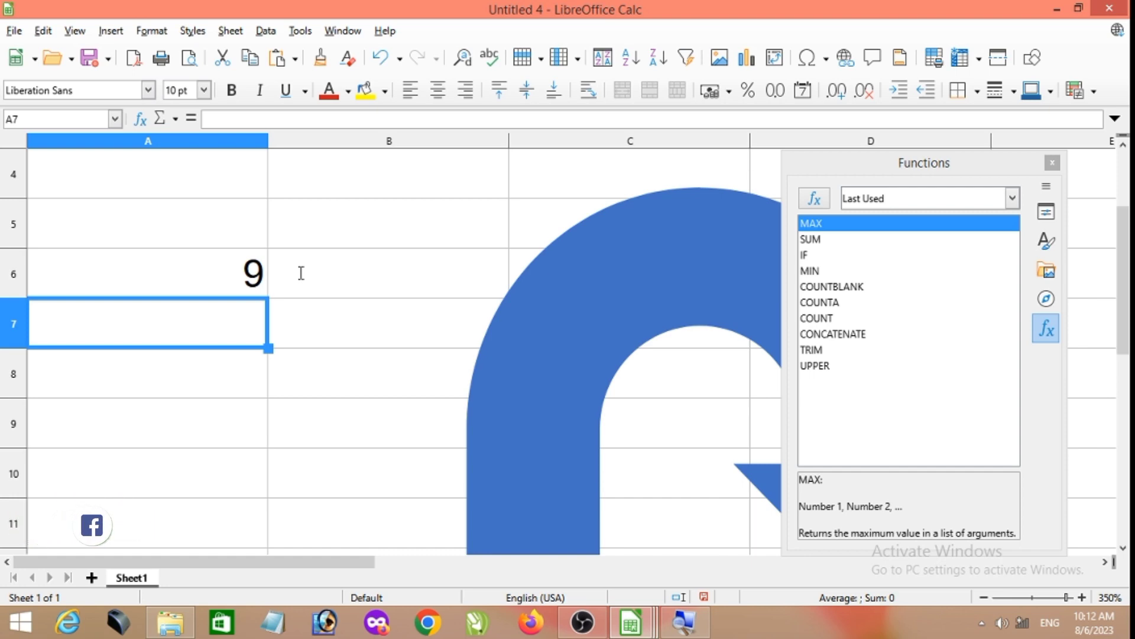
- Try to insert the UPPER function from the Functions deck in A7 with the unquoted argument beeta
{"action": "double_click", "coordinate": [821, 369]}
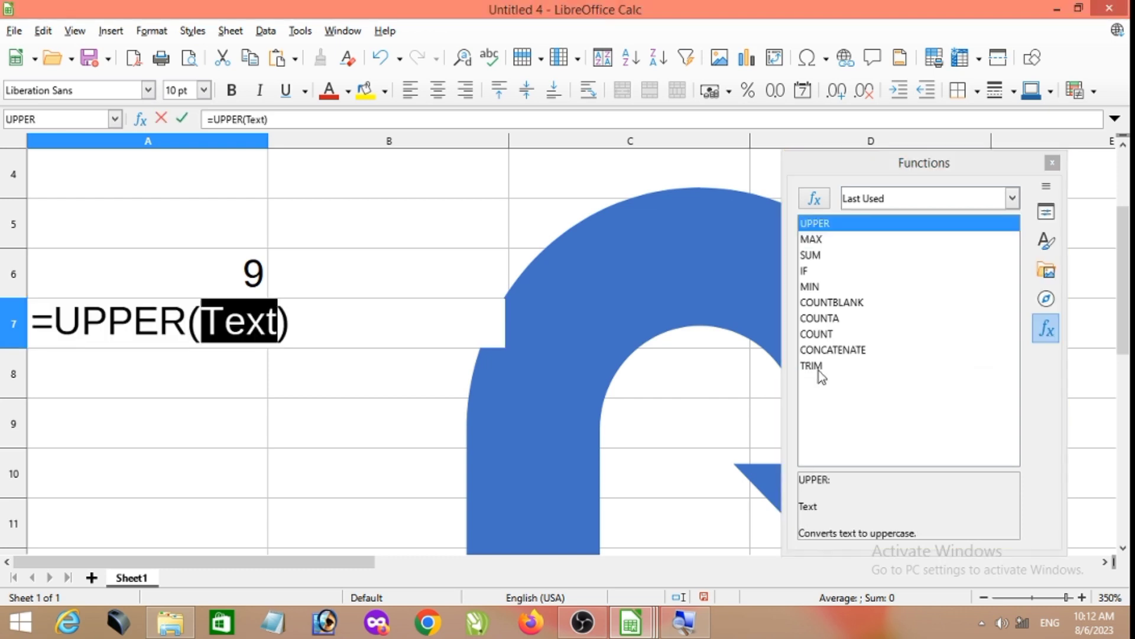
{"action": "type", "text": "bee"}
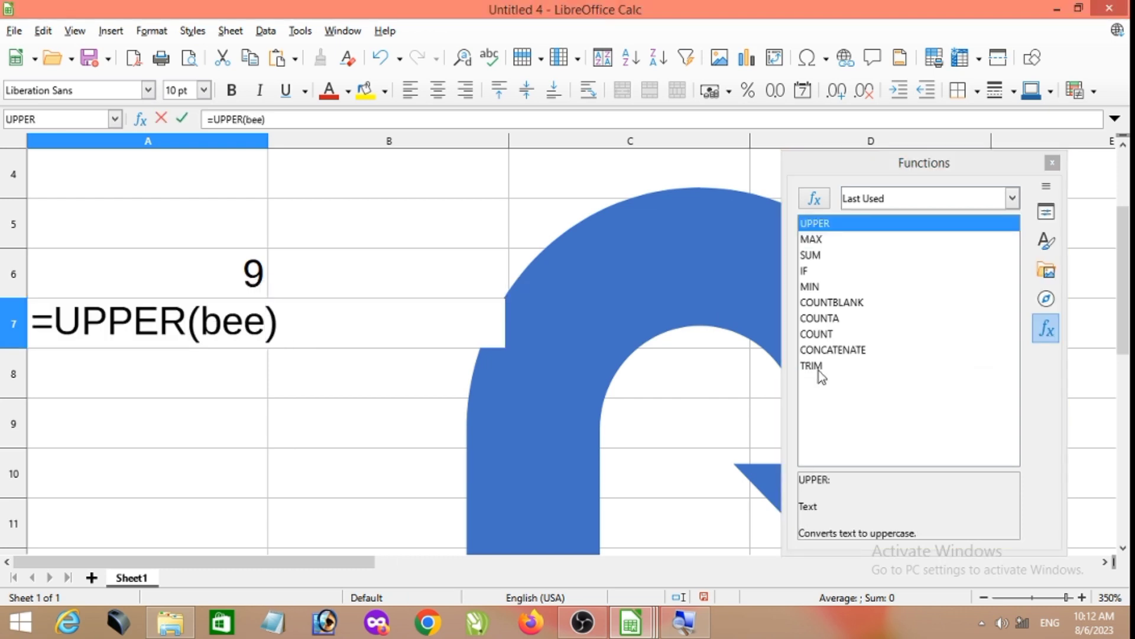
{"action": "type", "text": "ta"}
{"action": "key", "text": "Right"}
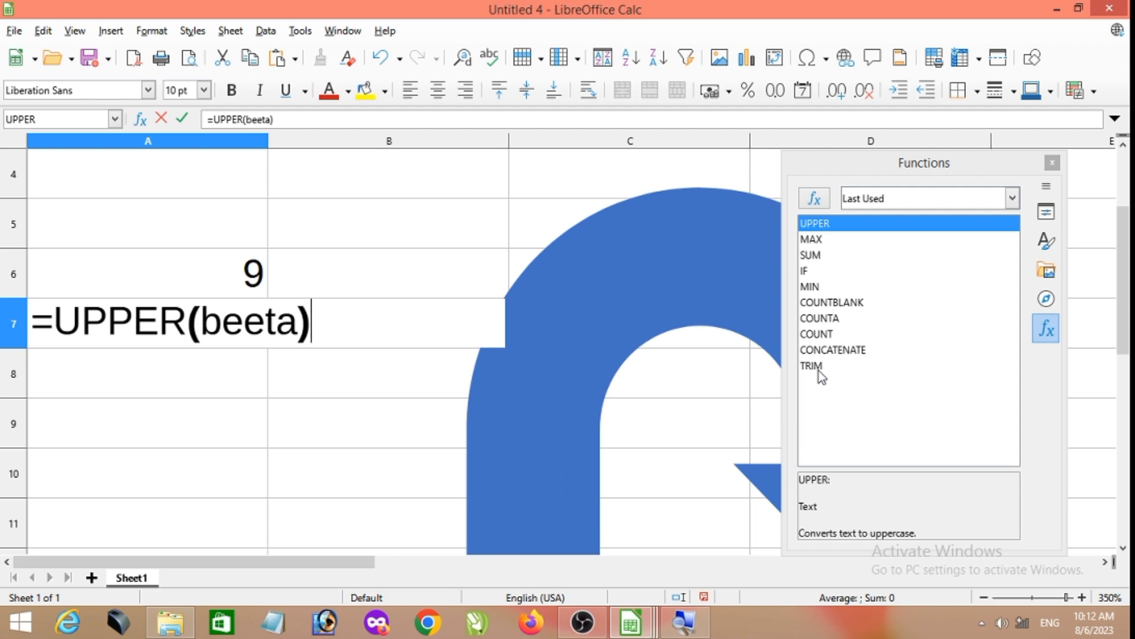
{"action": "key", "text": "Return"}
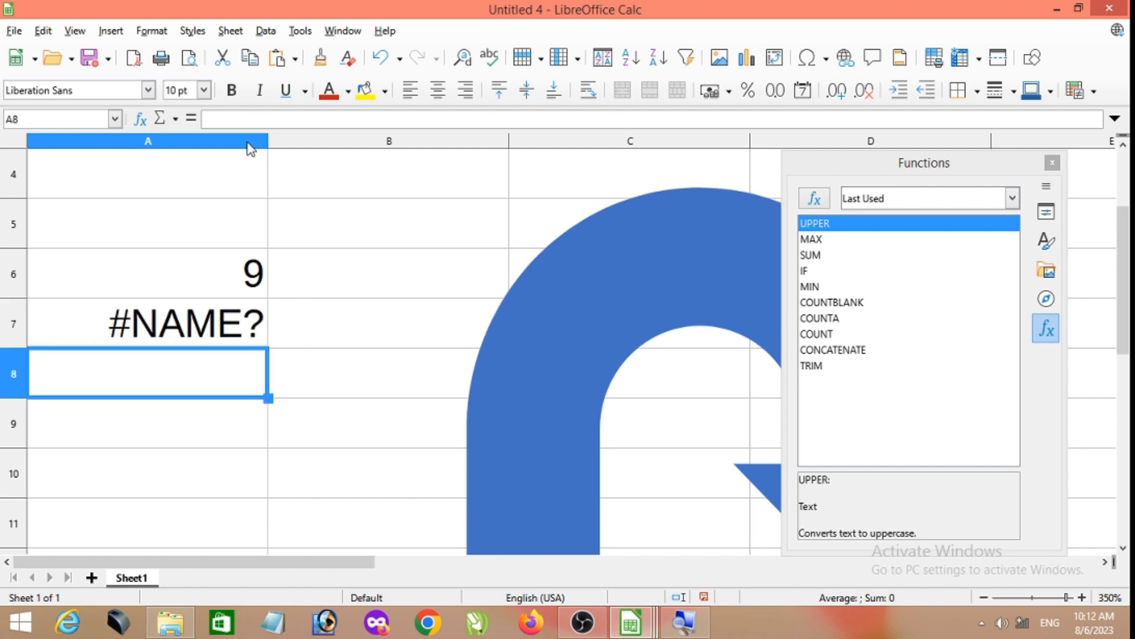
- Widen column A and replace the formula in A7 with the plain text beeta
{"action": "left_click_drag", "start_coordinate": [267, 144], "coordinate": [345, 145]}
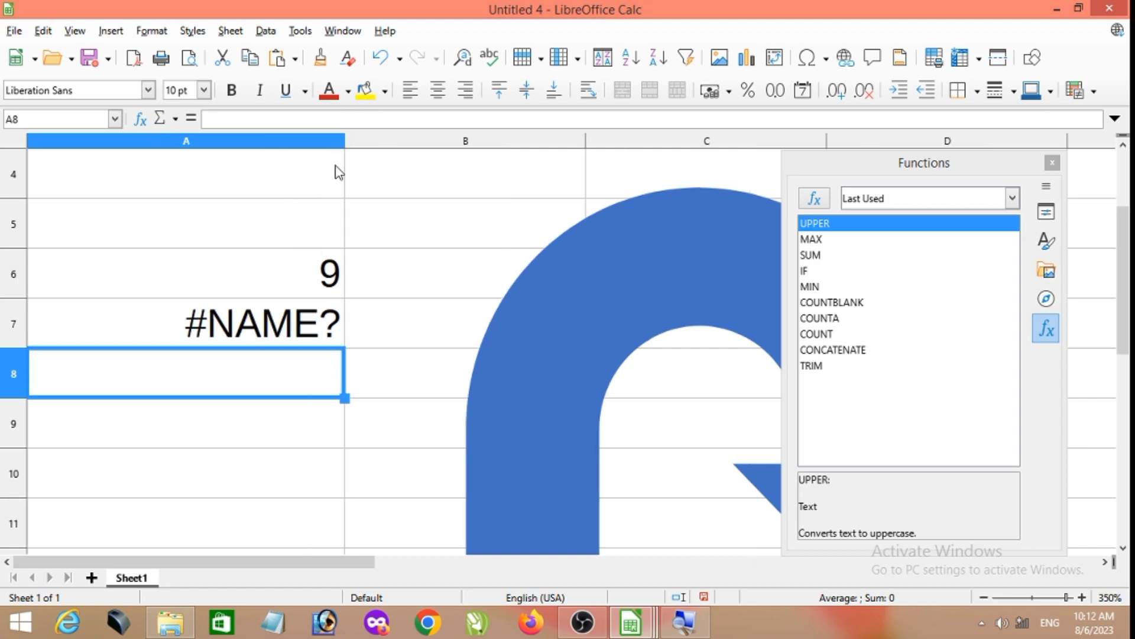
{"action": "left_click", "coordinate": [322, 300]}
{"action": "double_click", "coordinate": [314, 325]}
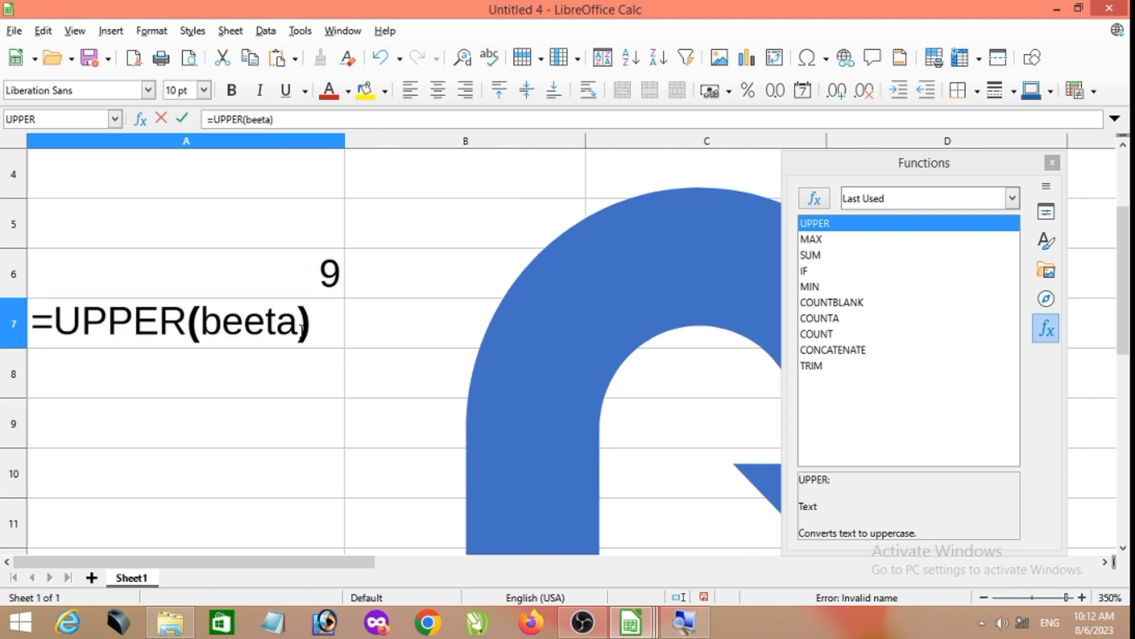
{"action": "left_click", "coordinate": [302, 327]}
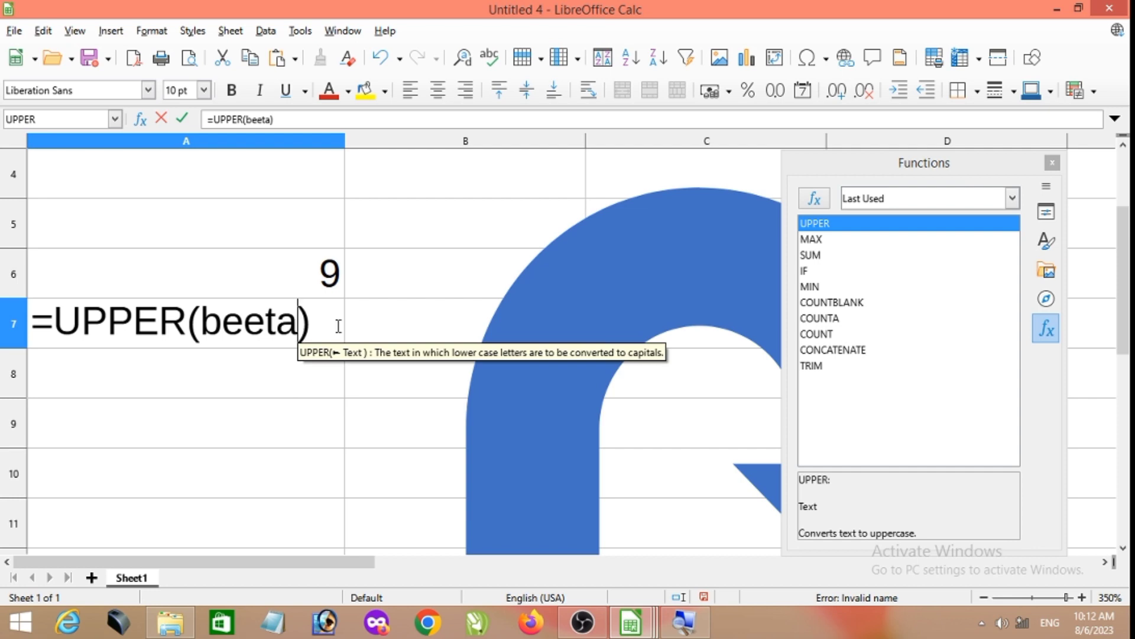
{"action": "key", "text": "Delete"}
{"action": "key", "text": "BackSpace"}
{"action": "key", "text": "BackSpace"}
{"action": "key", "text": "BackSpace"}
{"action": "key", "text": "BackSpace"}
{"action": "key", "text": "BackSpace"}
{"action": "key", "text": "BackSpace"}
{"action": "key", "text": "BackSpace"}
{"action": "key", "text": "BackSpace"}
{"action": "key", "text": "BackSpace"}
{"action": "key", "text": "BackSpace"}
{"action": "key", "text": "BackSpace"}
{"action": "key", "text": "BackSpace"}
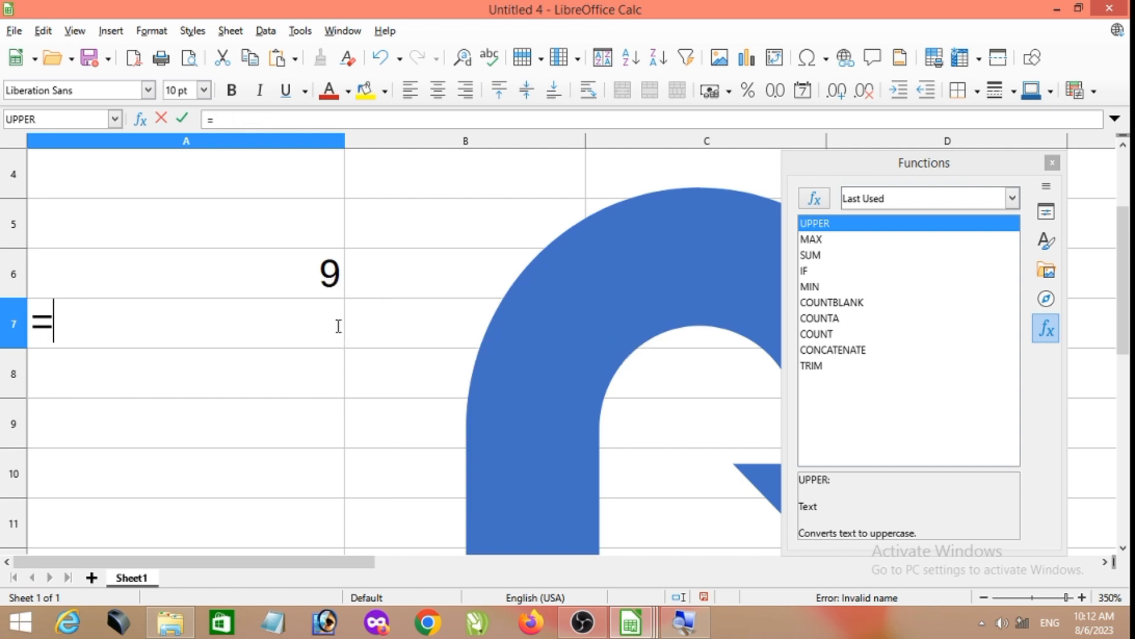
{"action": "type", "text": "b"}
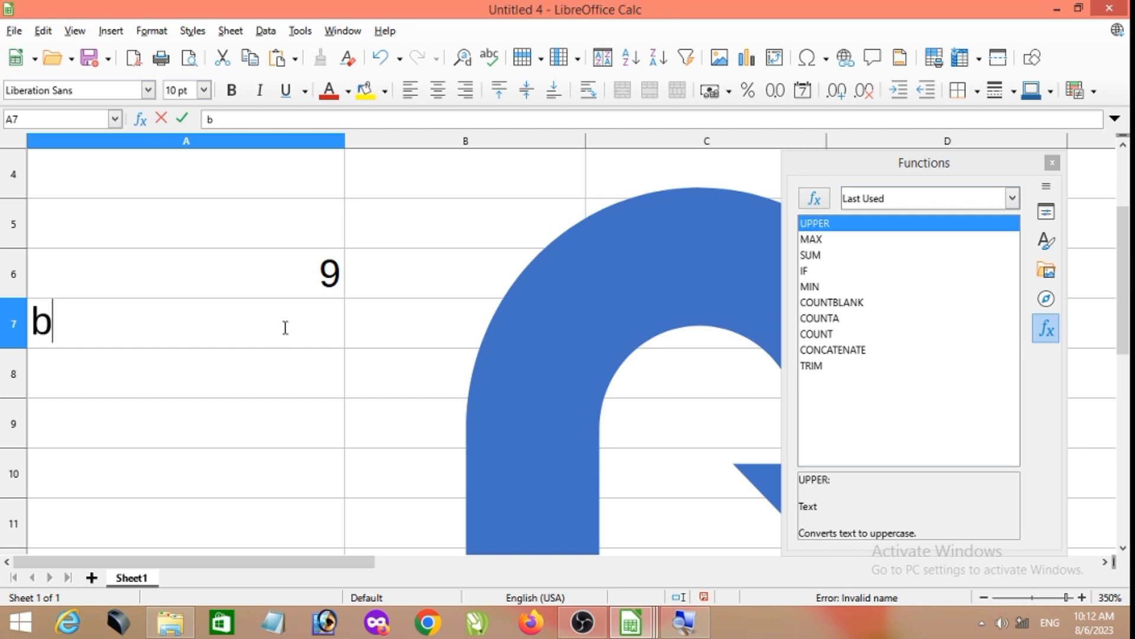
{"action": "type", "text": "eeta"}
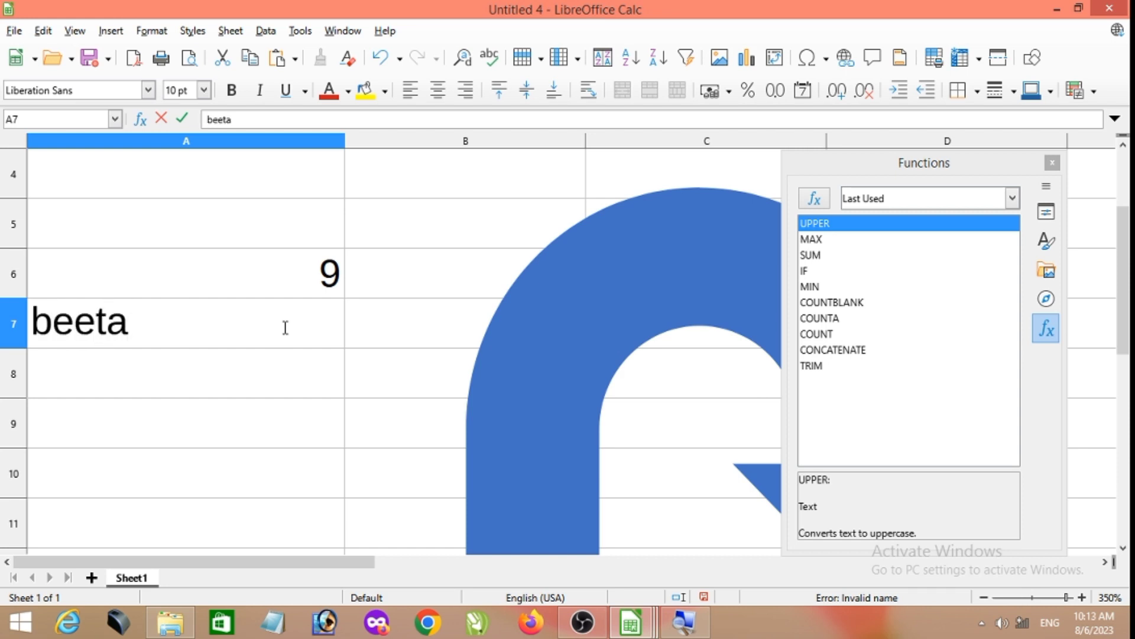
- Insert the UPPER function from the Functions deck in A8 with cell A7 as its argument
{"action": "left_click", "coordinate": [221, 369]}
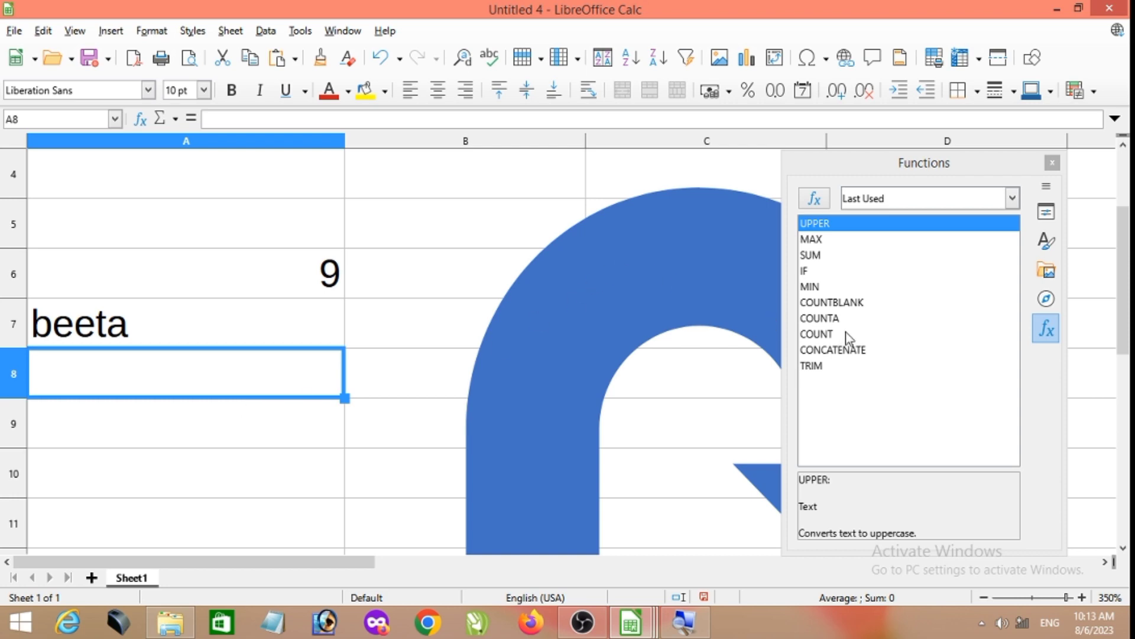
{"action": "double_click", "coordinate": [825, 223]}
{"action": "left_click", "coordinate": [183, 331]}
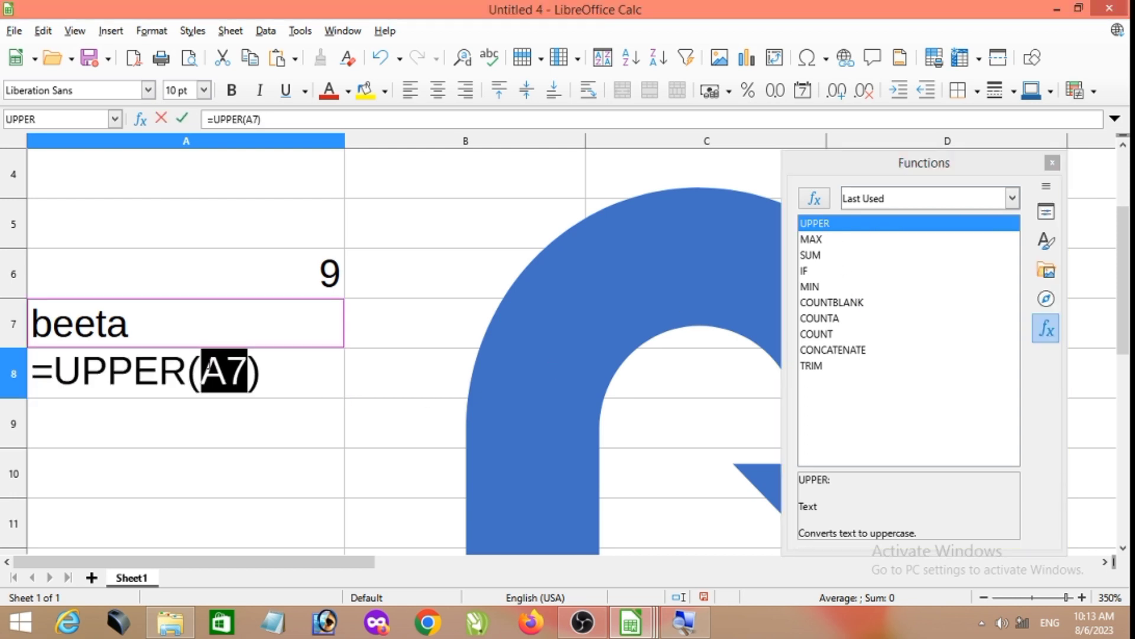
{"action": "key", "text": "End"}
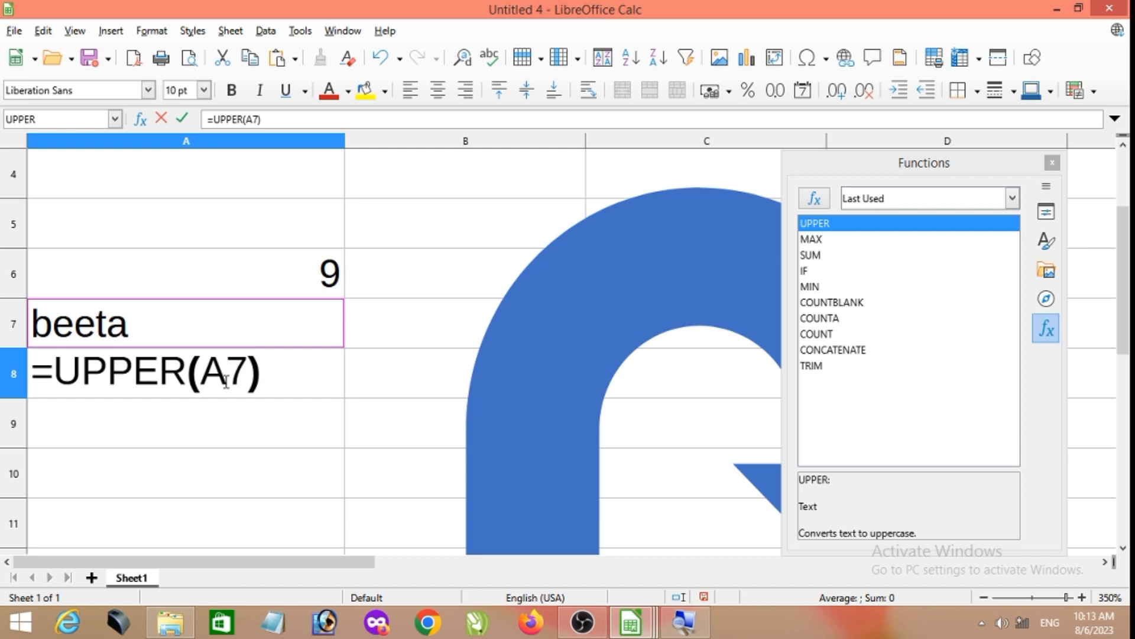
{"action": "key", "text": "Return"}
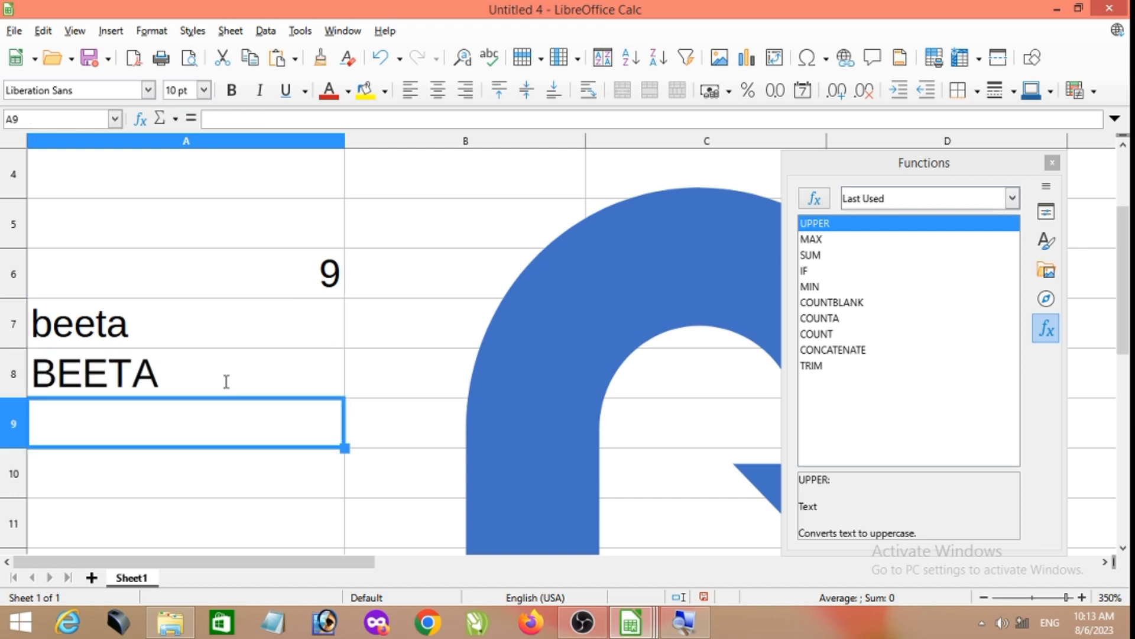